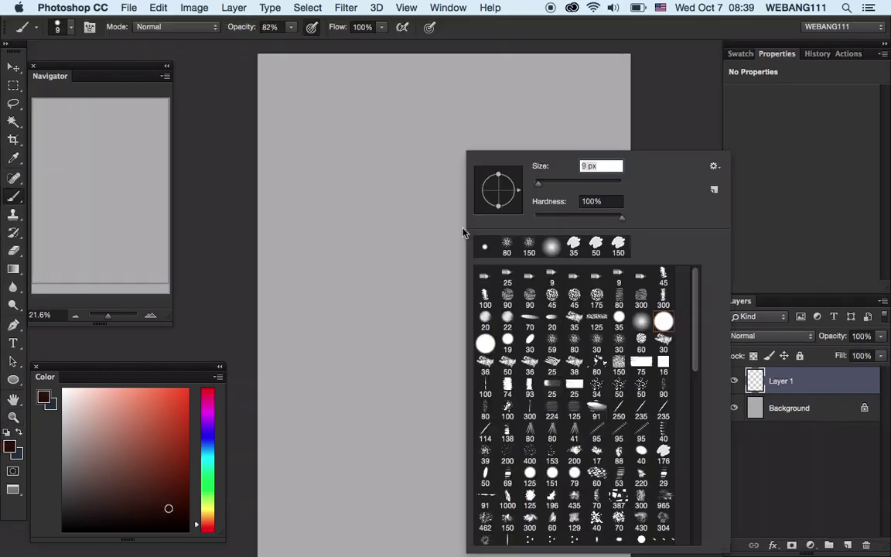
With a 25 px brush, sketch the head circle, hair outline and jaw line
{"action": "double_click", "coordinate": [654, 290]}
{"action": "left_click_drag", "start_coordinate": [424, 115], "coordinate": [379, 208]}
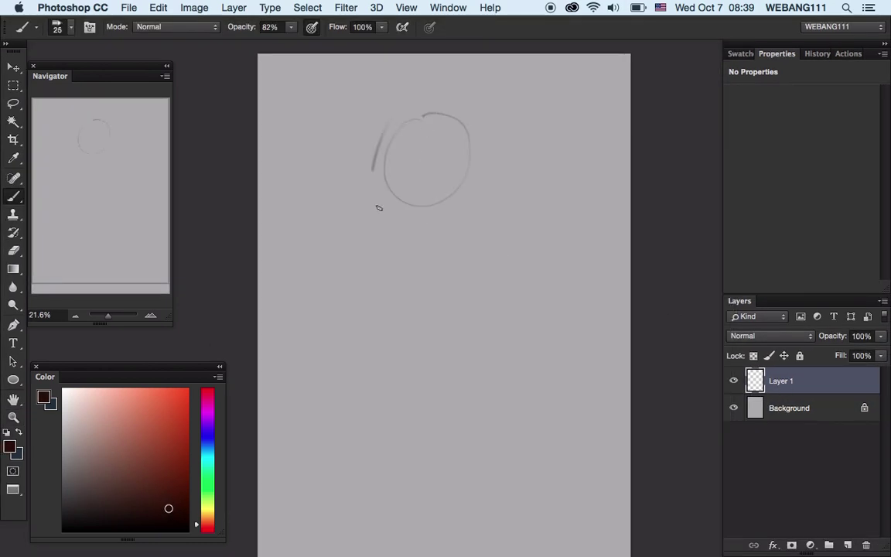
{"action": "left_click_drag", "start_coordinate": [480, 155], "coordinate": [383, 213]}
{"action": "left_click_drag", "start_coordinate": [418, 260], "coordinate": [469, 224]}
{"action": "left_click_drag", "start_coordinate": [464, 112], "coordinate": [483, 222]}
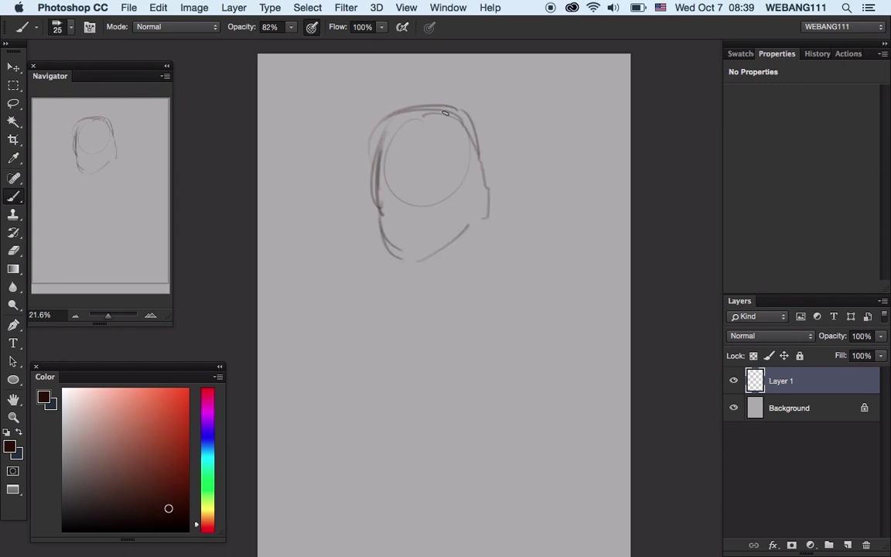
Sketch the brow, nose, cheek and ear lines on the face
{"action": "left_click_drag", "start_coordinate": [381, 147], "coordinate": [447, 160]}
{"action": "left_click_drag", "start_coordinate": [396, 260], "coordinate": [424, 242]}
{"action": "left_click_drag", "start_coordinate": [435, 177], "coordinate": [438, 219]}
{"action": "left_click_drag", "start_coordinate": [486, 124], "coordinate": [499, 217]}
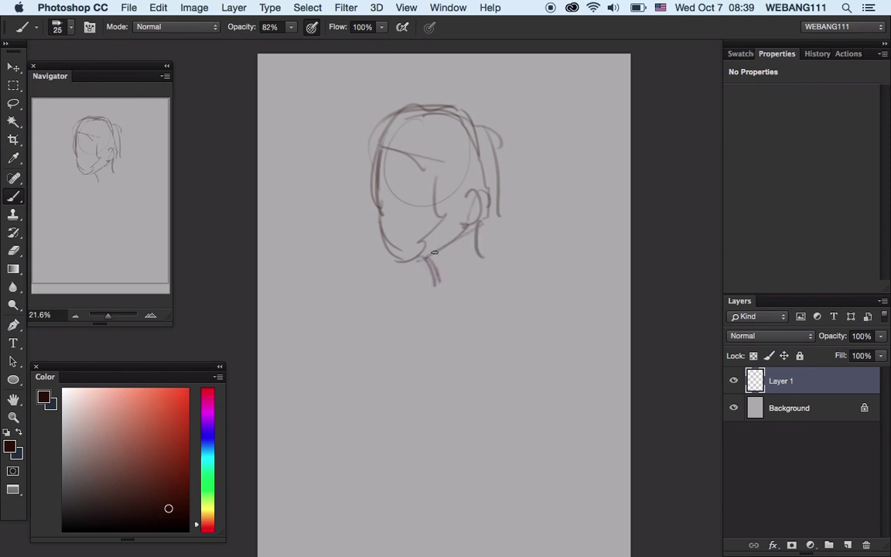
Sketch the neck, collar and torso shape with contours and a waist band
{"action": "left_click_drag", "start_coordinate": [461, 224], "coordinate": [507, 263]}
{"action": "mouse_move", "coordinate": [424, 259]}
{"action": "left_mouse_down"}
{"action": "mouse_move", "coordinate": [435, 286]}
{"action": "mouse_move", "coordinate": [418, 314]}
{"action": "left_mouse_up"}
{"action": "left_click_drag", "start_coordinate": [464, 260], "coordinate": [441, 360]}
{"action": "left_click_drag", "start_coordinate": [424, 294], "coordinate": [489, 396]}
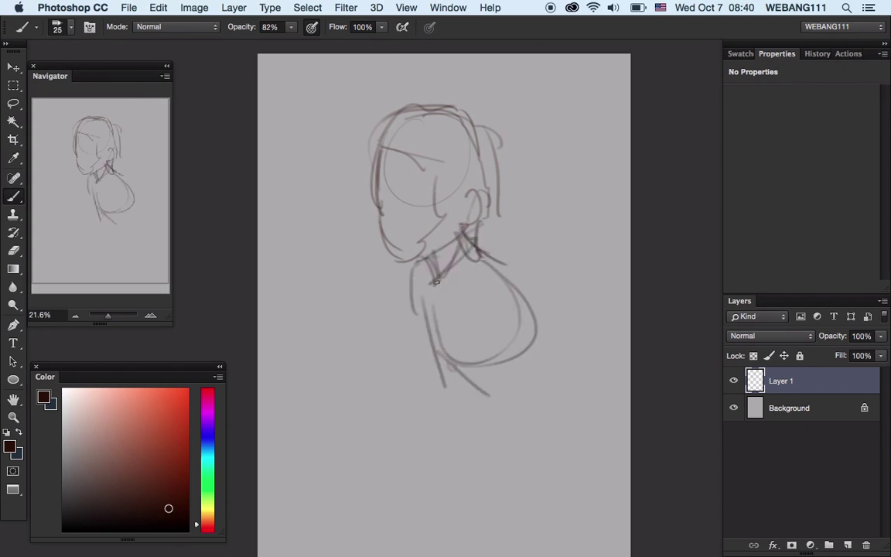
{"action": "left_click_drag", "start_coordinate": [424, 267], "coordinate": [445, 387]}
{"action": "left_click_drag", "start_coordinate": [503, 288], "coordinate": [542, 364]}
{"action": "mouse_move", "coordinate": [476, 390]}
{"action": "left_mouse_down"}
{"action": "mouse_move", "coordinate": [441, 434]}
{"action": "mouse_move", "coordinate": [541, 357]}
{"action": "left_mouse_up"}
{"action": "left_click_drag", "start_coordinate": [541, 363], "coordinate": [559, 468]}
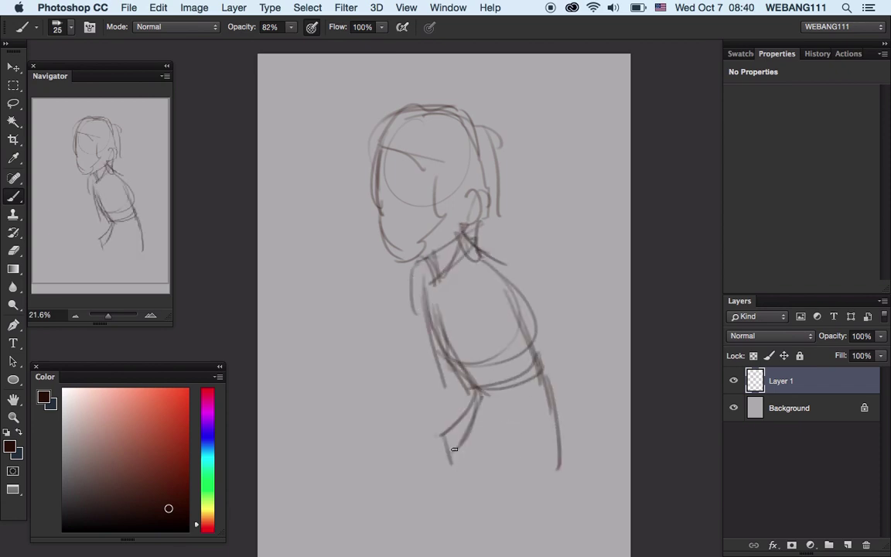
Sketch the bent legs, lower body and knee contours
{"action": "left_click_drag", "start_coordinate": [454, 449], "coordinate": [540, 489]}
{"action": "left_click_drag", "start_coordinate": [564, 424], "coordinate": [551, 490]}
{"action": "left_click_drag", "start_coordinate": [422, 267], "coordinate": [509, 308]}
{"action": "left_click_drag", "start_coordinate": [464, 457], "coordinate": [541, 491]}
{"action": "left_click_drag", "start_coordinate": [443, 433], "coordinate": [338, 490]}
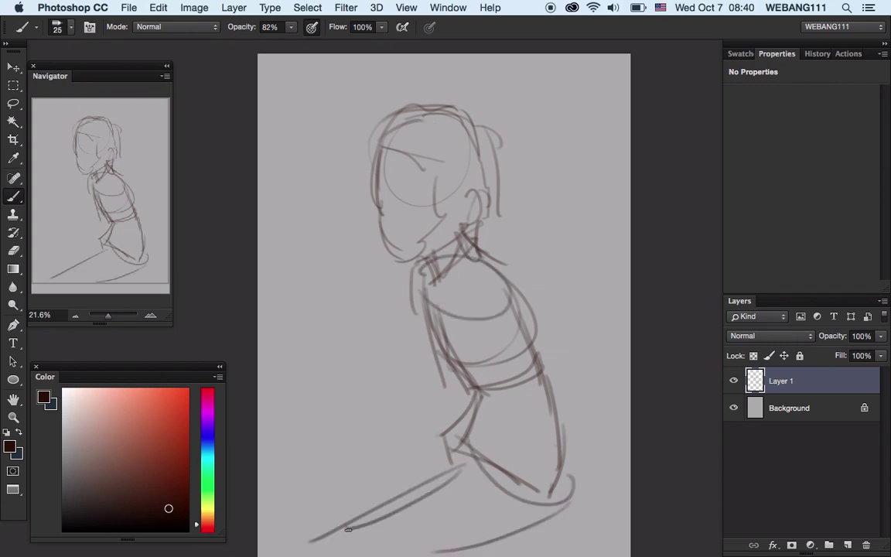
{"action": "left_click_drag", "start_coordinate": [464, 468], "coordinate": [309, 542]}
{"action": "left_click_drag", "start_coordinate": [506, 421], "coordinate": [465, 445]}
{"action": "left_click_drag", "start_coordinate": [508, 400], "coordinate": [505, 461]}
Add knee and neck strokes, a shoulder spiral, back lines and leg scribbles
{"action": "left_click_drag", "start_coordinate": [309, 511], "coordinate": [283, 553]}
{"action": "mouse_move", "coordinate": [433, 294]}
{"action": "left_mouse_down"}
{"action": "mouse_move", "coordinate": [473, 285]}
{"action": "mouse_move", "coordinate": [495, 329]}
{"action": "mouse_move", "coordinate": [433, 407]}
{"action": "mouse_move", "coordinate": [371, 457]}
{"action": "mouse_move", "coordinate": [381, 420]}
{"action": "left_mouse_up"}
{"action": "left_click_drag", "start_coordinate": [402, 387], "coordinate": [333, 511]}
{"action": "mouse_move", "coordinate": [379, 240]}
{"action": "left_mouse_down"}
{"action": "mouse_move", "coordinate": [390, 281]}
{"action": "mouse_move", "coordinate": [321, 441]}
{"action": "left_mouse_up"}
{"action": "mouse_move", "coordinate": [428, 348]}
{"action": "left_mouse_down"}
{"action": "mouse_move", "coordinate": [379, 398]}
{"action": "mouse_move", "coordinate": [468, 449]}
{"action": "left_mouse_up"}
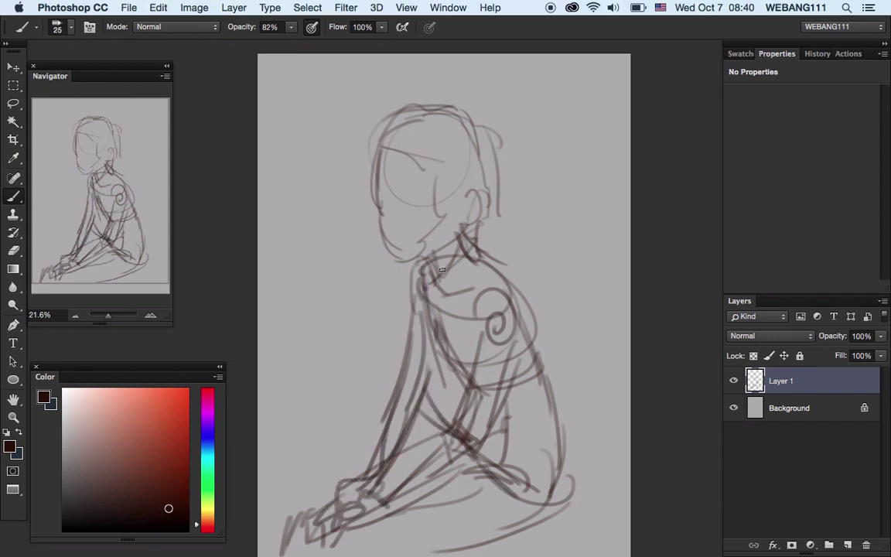
{"action": "left_click_drag", "start_coordinate": [418, 221], "coordinate": [390, 248]}
Sketch the back of the head, bangs and hair strands, and darken chest lines
{"action": "left_click_drag", "start_coordinate": [477, 137], "coordinate": [478, 217]}
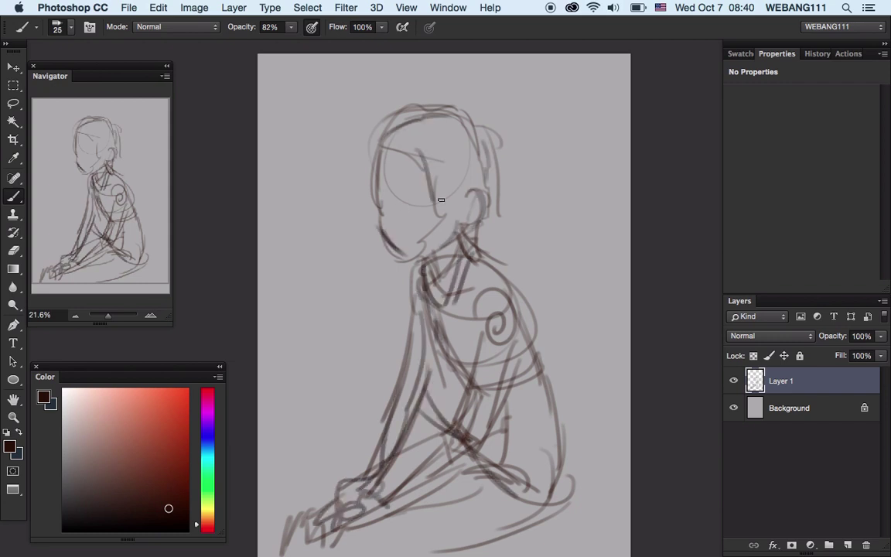
{"action": "left_click_drag", "start_coordinate": [422, 150], "coordinate": [449, 217]}
{"action": "mouse_move", "coordinate": [383, 127]}
{"action": "left_mouse_down"}
{"action": "mouse_move", "coordinate": [362, 182]}
{"action": "mouse_move", "coordinate": [464, 116]}
{"action": "mouse_move", "coordinate": [492, 254]}
{"action": "mouse_move", "coordinate": [434, 267]}
{"action": "mouse_move", "coordinate": [418, 363]}
{"action": "left_mouse_up"}
{"action": "mouse_move", "coordinate": [464, 286]}
{"action": "left_mouse_down"}
{"action": "mouse_move", "coordinate": [475, 329]}
{"action": "mouse_move", "coordinate": [422, 316]}
{"action": "left_mouse_up"}
{"action": "left_click_drag", "start_coordinate": [463, 317], "coordinate": [410, 357]}
Refine the torso outline and arm lines, and sketch the lap and foot area
{"action": "left_click_drag", "start_coordinate": [464, 236], "coordinate": [478, 352]}
{"action": "left_click_drag", "start_coordinate": [402, 333], "coordinate": [483, 395]}
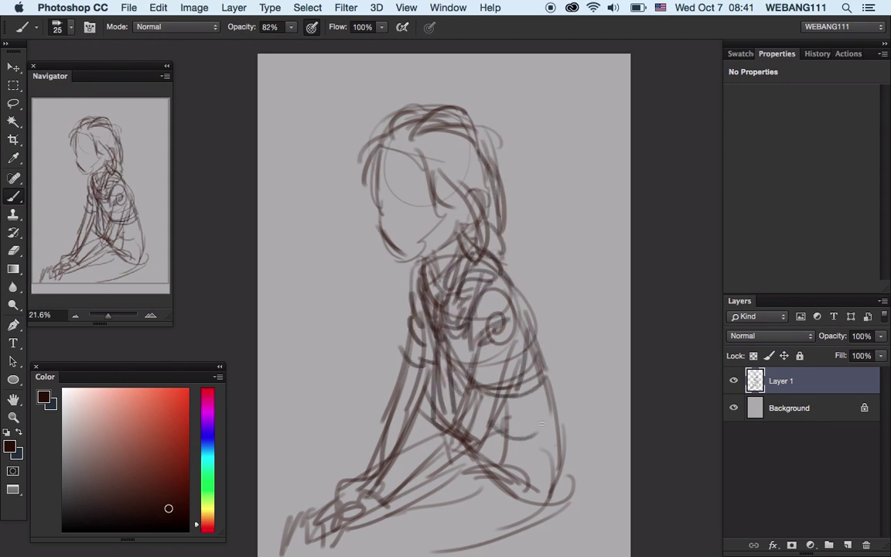
{"action": "mouse_move", "coordinate": [445, 344]}
{"action": "left_mouse_down"}
{"action": "mouse_move", "coordinate": [507, 396]}
{"action": "mouse_move", "coordinate": [354, 456]}
{"action": "left_mouse_up"}
{"action": "left_click_drag", "start_coordinate": [462, 398], "coordinate": [356, 483]}
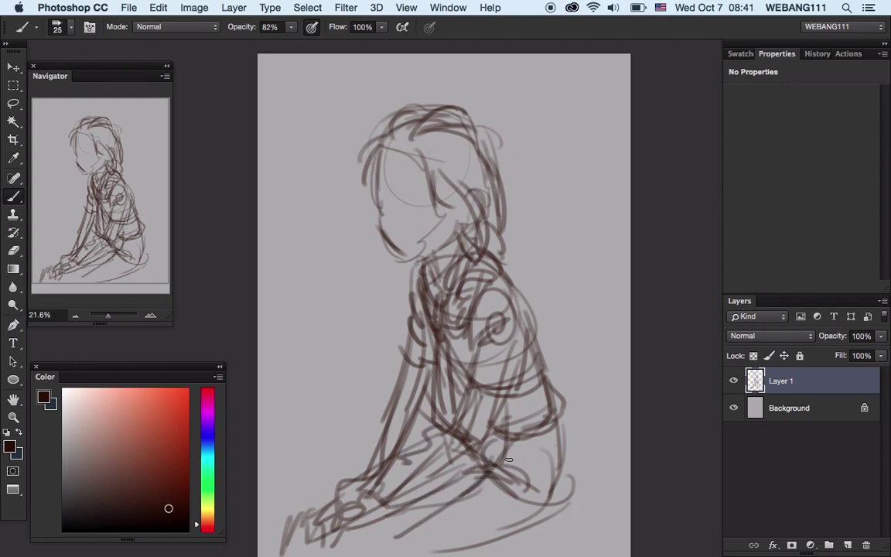
{"action": "left_click_drag", "start_coordinate": [507, 388], "coordinate": [456, 484]}
{"action": "left_click_drag", "start_coordinate": [319, 429], "coordinate": [271, 499]}
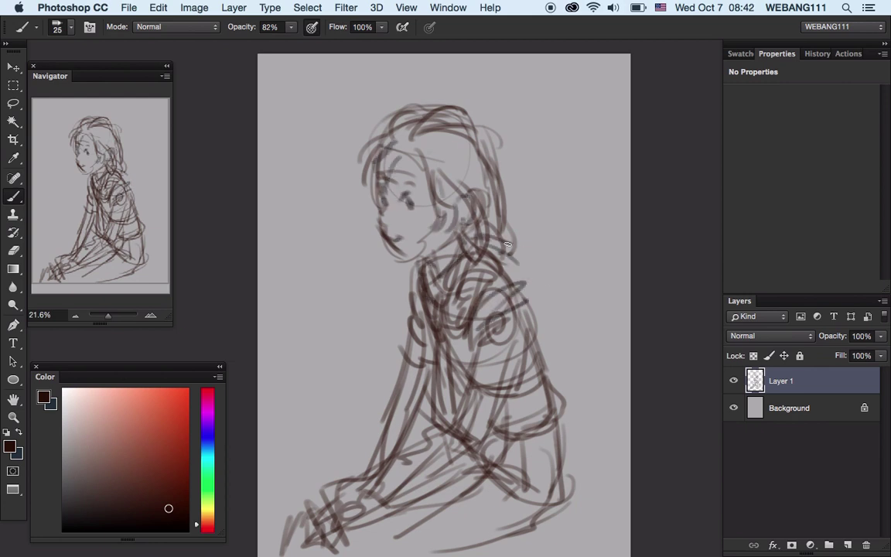
Add a long back line, shoulder and hip strokes, a strap line and leg lines
{"action": "left_click_drag", "start_coordinate": [487, 246], "coordinate": [586, 348]}
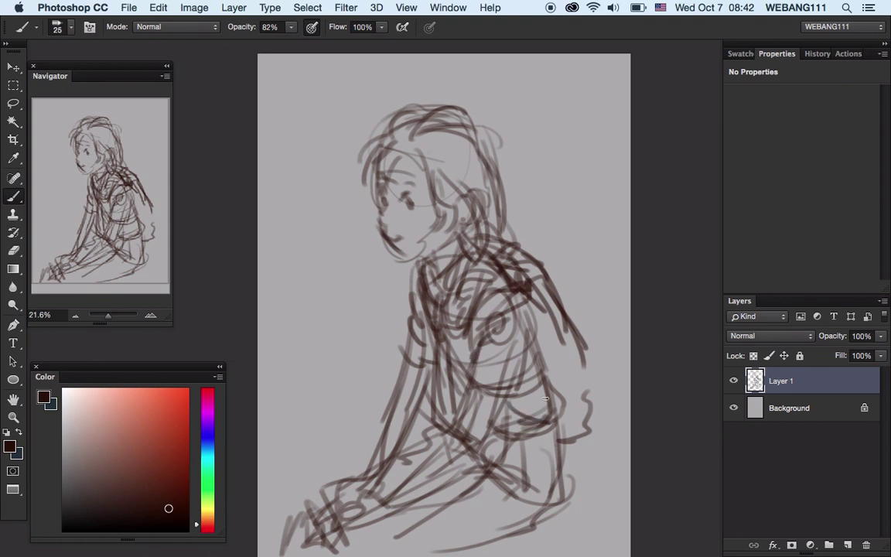
{"action": "left_click_drag", "start_coordinate": [588, 391], "coordinate": [572, 449]}
{"action": "left_click_drag", "start_coordinate": [503, 256], "coordinate": [631, 321]}
{"action": "left_click_drag", "start_coordinate": [364, 285], "coordinate": [377, 384]}
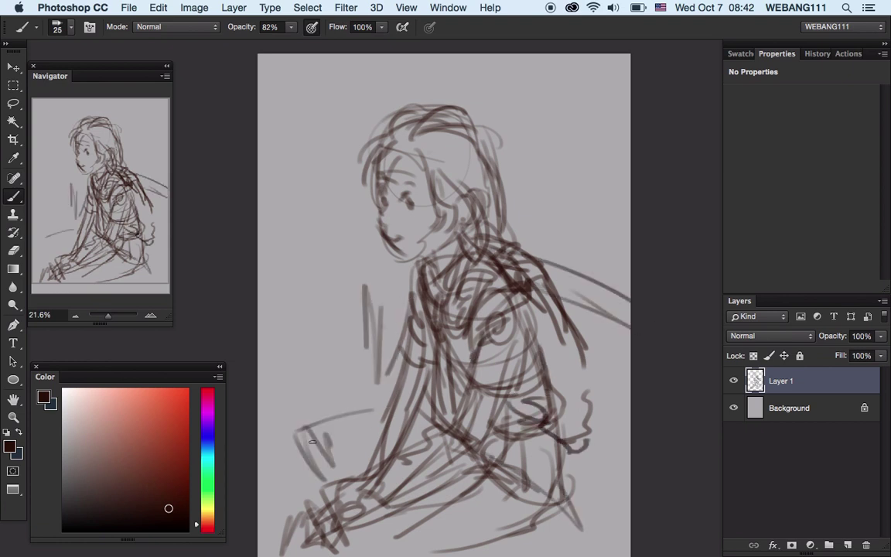
{"action": "left_click_drag", "start_coordinate": [298, 427], "coordinate": [429, 401]}
{"action": "left_click_drag", "start_coordinate": [296, 437], "coordinate": [567, 458]}
Draw a cloud shape to the left of the figure
{"action": "left_click_drag", "start_coordinate": [356, 465], "coordinate": [542, 403]}
{"action": "left_click_drag", "start_coordinate": [510, 278], "coordinate": [569, 321]}
{"action": "left_click_drag", "start_coordinate": [514, 337], "coordinate": [569, 402]}
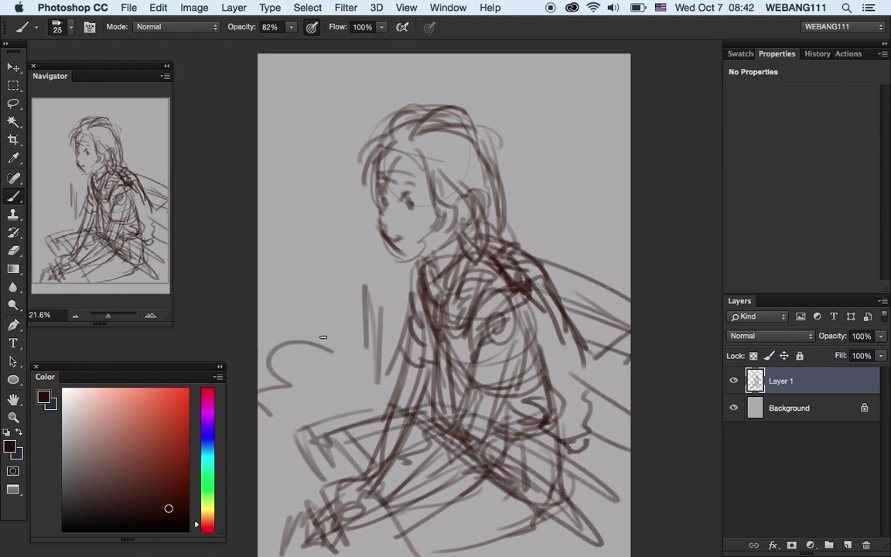
{"action": "left_click_drag", "start_coordinate": [263, 356], "coordinate": [359, 317]}
Enlarge the sketch from its corner and move it into place
{"action": "key", "text": "v"}
{"action": "scroll", "coordinate": [489, 358], "scroll_direction": "down", "scroll_amount": 3}
{"action": "left_click_drag", "start_coordinate": [337, 467], "coordinate": [314, 480]}
{"action": "mouse_move", "coordinate": [534, 340]}
{"action": "left_mouse_down"}
{"action": "mouse_move", "coordinate": [526, 354]}
{"action": "mouse_move", "coordinate": [513, 308]}
{"action": "left_mouse_up"}
Commit the resize, flip the canvas horizontally and zoom in on the figure
{"action": "key", "text": "Return"}
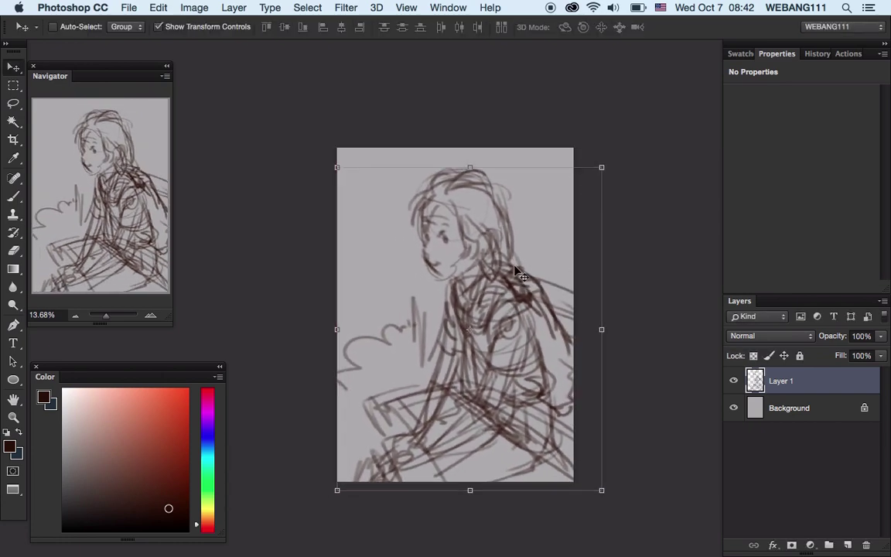
{"action": "key", "text": "ctrl+shift+h"}
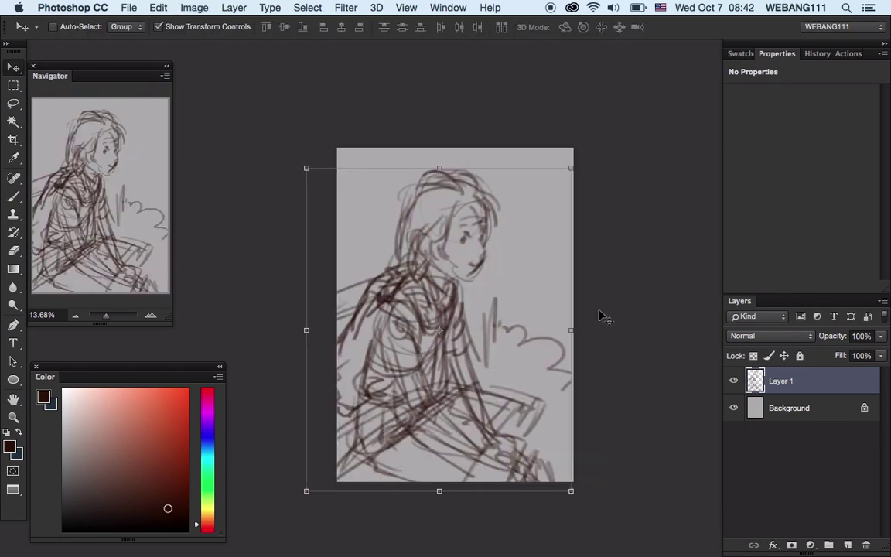
{"action": "key", "text": "z"}
{"action": "left_click", "coordinate": [487, 271]}
Add neck, collar and ear strokes, then save the file
{"action": "key", "text": "b"}
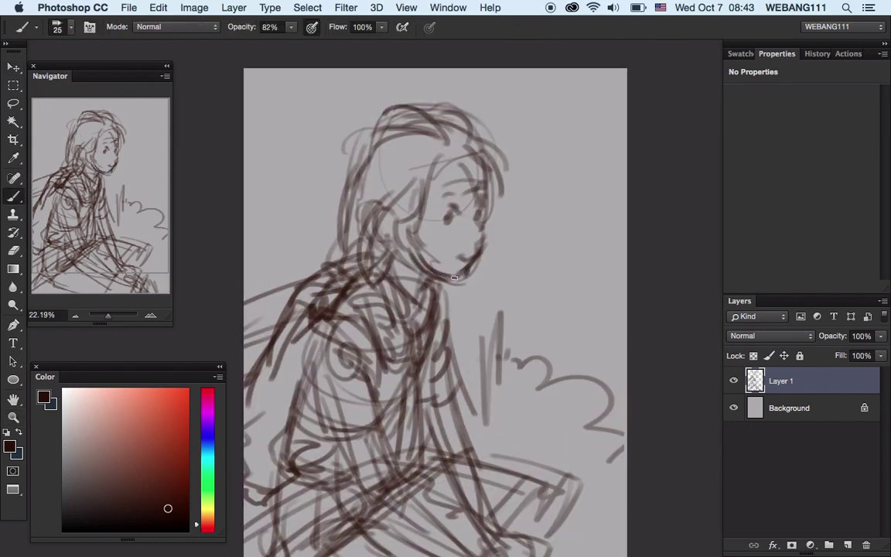
{"action": "mouse_move", "coordinate": [381, 232]}
{"action": "left_mouse_down"}
{"action": "mouse_move", "coordinate": [352, 271]}
{"action": "mouse_move", "coordinate": [384, 294]}
{"action": "left_mouse_up"}
{"action": "left_click_drag", "start_coordinate": [391, 207], "coordinate": [397, 234]}
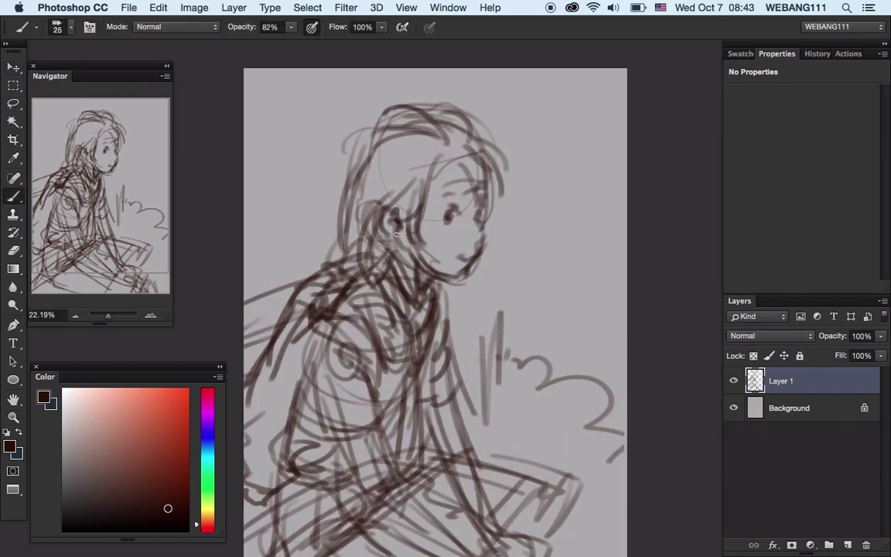
{"action": "key", "text": "ctrl+s"}
{"action": "key", "text": "Return"}
Fade Layer 1 to 29% opacity and add an empty Layer 2 above it
{"action": "left_click_drag", "start_coordinate": [833, 335], "coordinate": [794, 336]}
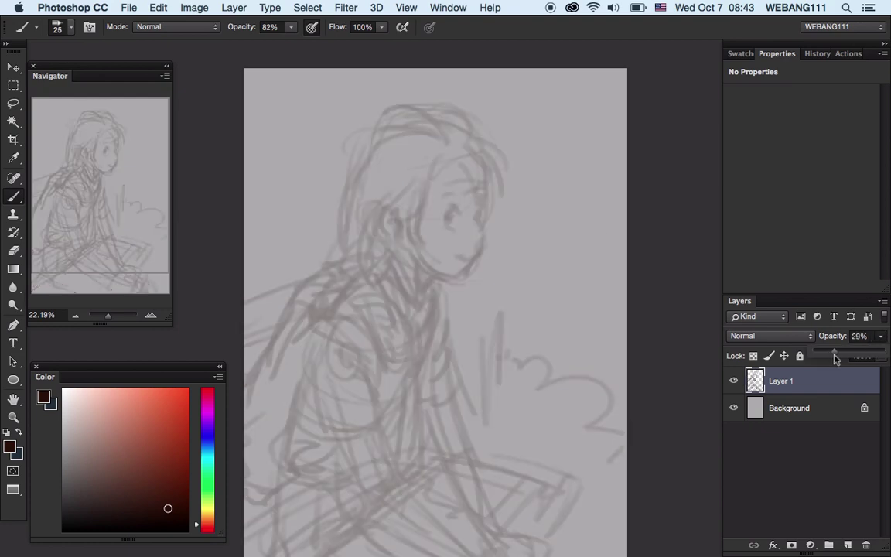
{"action": "key", "text": "ctrl+shift+alt+n"}
{"action": "left_click_drag", "start_coordinate": [464, 215], "coordinate": [543, 213]}
{"action": "right_click", "coordinate": [507, 150]}
Set a 20 px brush at 100% opacity and ink the hair edge and eyebrow
{"action": "type", "text": "20"}
{"action": "key", "text": "Return"}
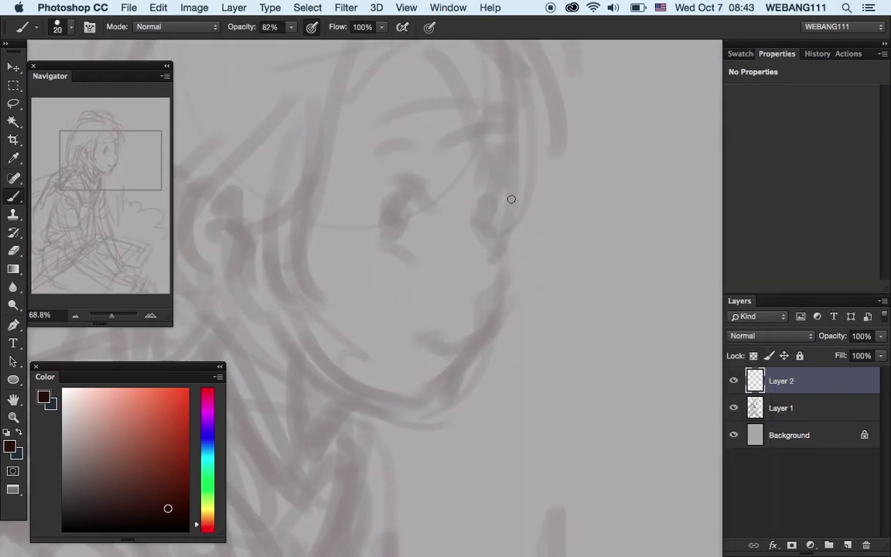
{"action": "left_click_drag", "start_coordinate": [505, 80], "coordinate": [524, 158]}
{"action": "key", "text": "ctrl+z"}
{"action": "key", "text": "0"}
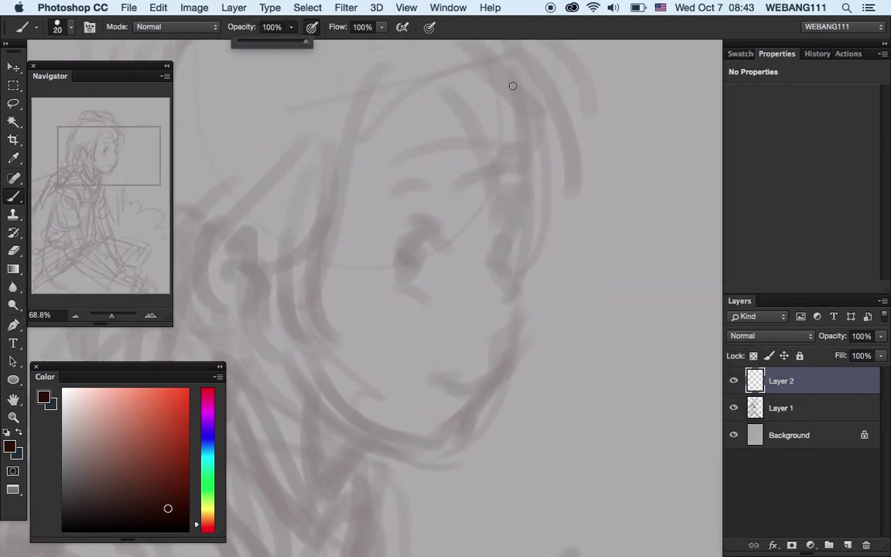
{"action": "left_click_drag", "start_coordinate": [505, 79], "coordinate": [522, 224]}
{"action": "scroll", "coordinate": [524, 205], "scroll_direction": "down", "scroll_amount": 5}
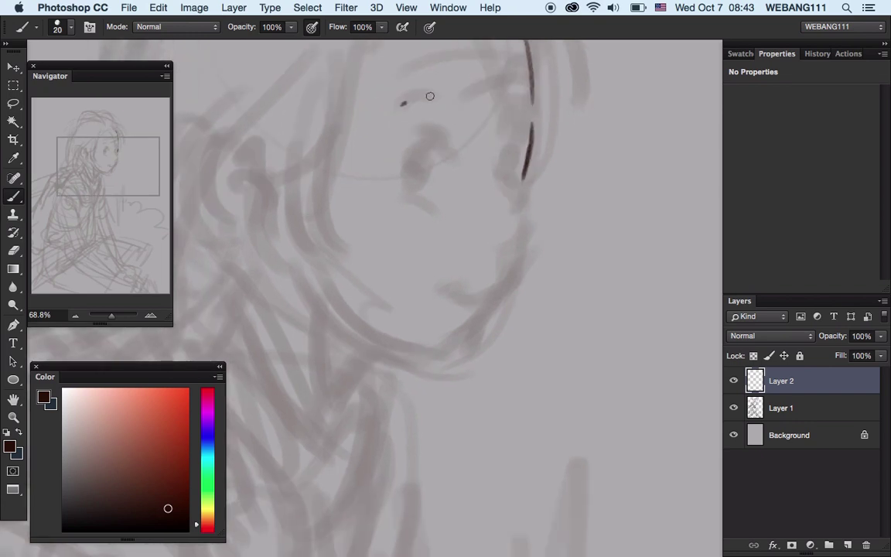
{"action": "left_click_drag", "start_coordinate": [394, 107], "coordinate": [447, 102]}
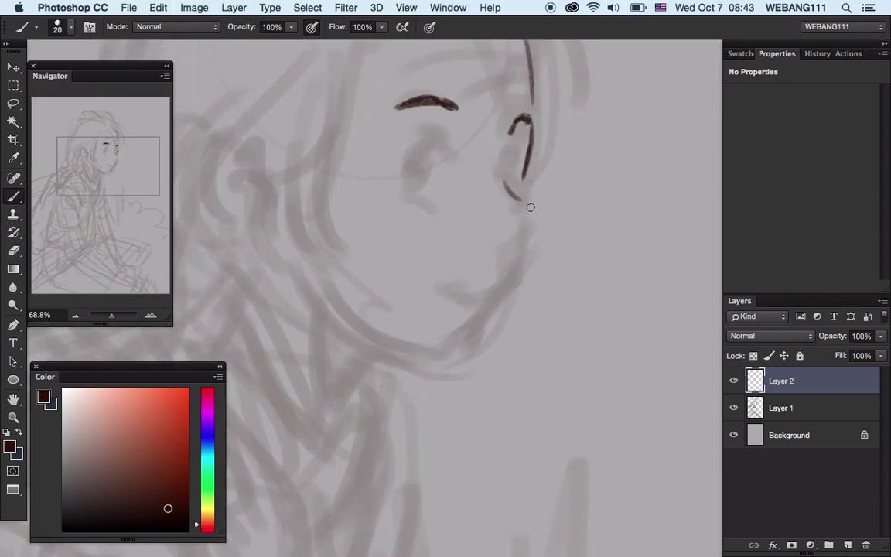
Ink the chin marks, jaw line, lower chin, neck and the eye
{"action": "scroll", "coordinate": [527, 248], "scroll_direction": "down", "scroll_amount": 5}
{"action": "left_click", "coordinate": [473, 207]}
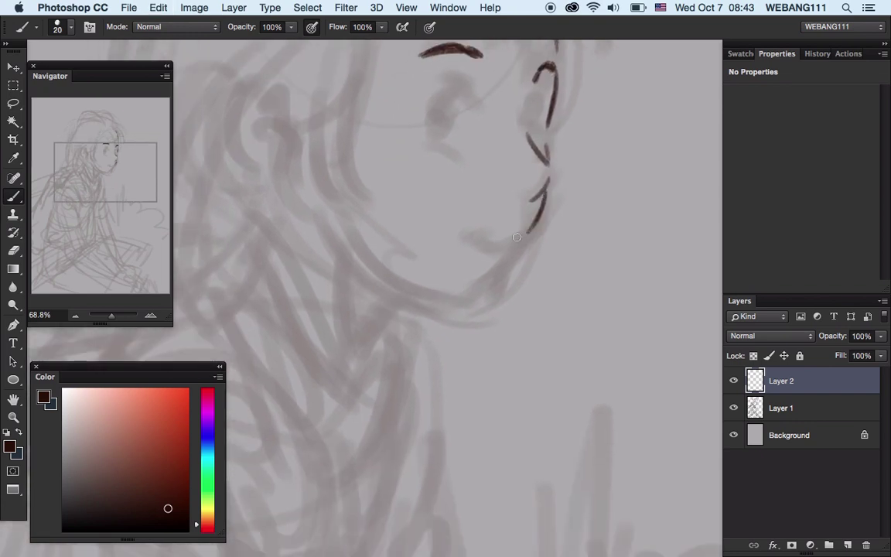
{"action": "scroll", "coordinate": [484, 206], "scroll_direction": "left", "scroll_amount": 2}
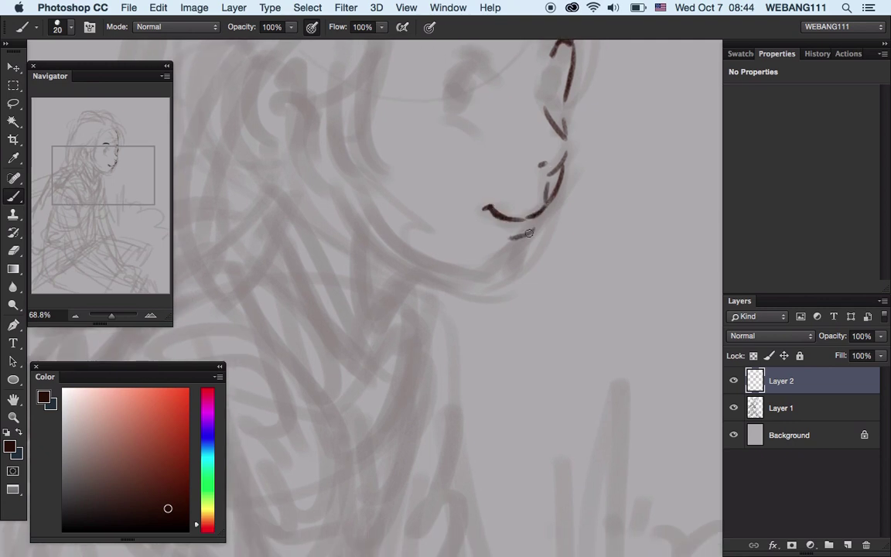
{"action": "left_click_drag", "start_coordinate": [529, 232], "coordinate": [511, 243]}
{"action": "scroll", "coordinate": [511, 243], "scroll_direction": "left", "scroll_amount": 2}
{"action": "left_click_drag", "start_coordinate": [385, 205], "coordinate": [449, 261]}
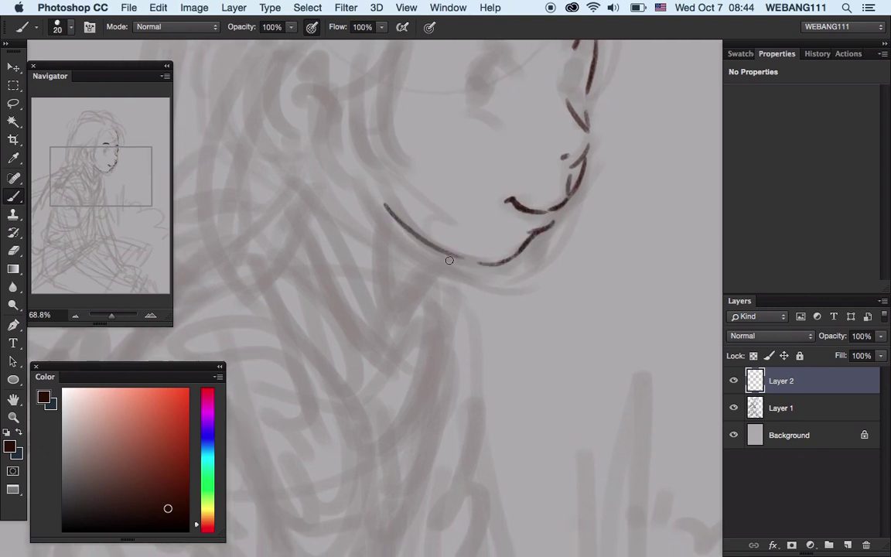
{"action": "scroll", "coordinate": [450, 261], "scroll_direction": "down", "scroll_amount": 2}
{"action": "left_click_drag", "start_coordinate": [481, 219], "coordinate": [435, 278]}
{"action": "scroll", "coordinate": [494, 173], "scroll_direction": "up", "scroll_amount": 7}
{"action": "left_click_drag", "start_coordinate": [450, 175], "coordinate": [495, 156]}
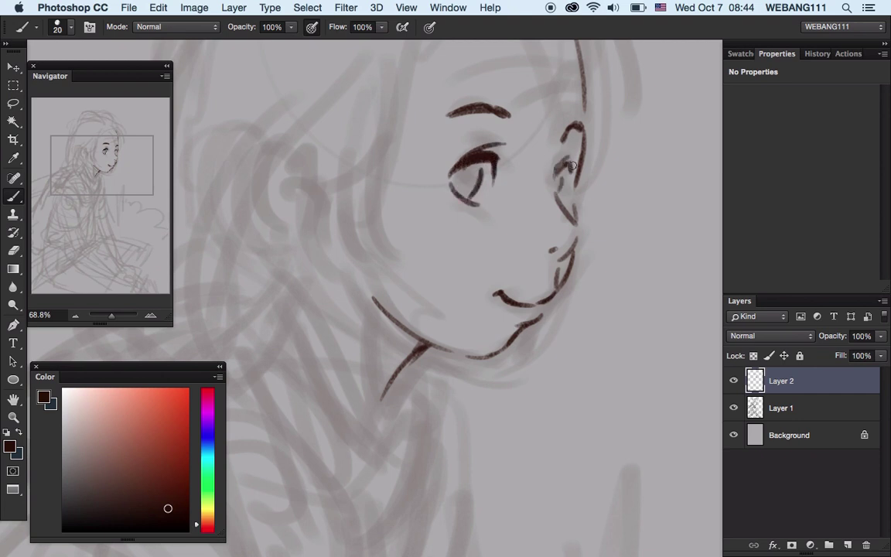
Ink long hair strands on the left of the face
{"action": "scroll", "coordinate": [584, 170], "scroll_direction": "up", "scroll_amount": 1}
{"action": "scroll", "coordinate": [551, 328], "scroll_direction": "up", "scroll_amount": 3}
{"action": "scroll", "coordinate": [481, 110], "scroll_direction": "up", "scroll_amount": 4}
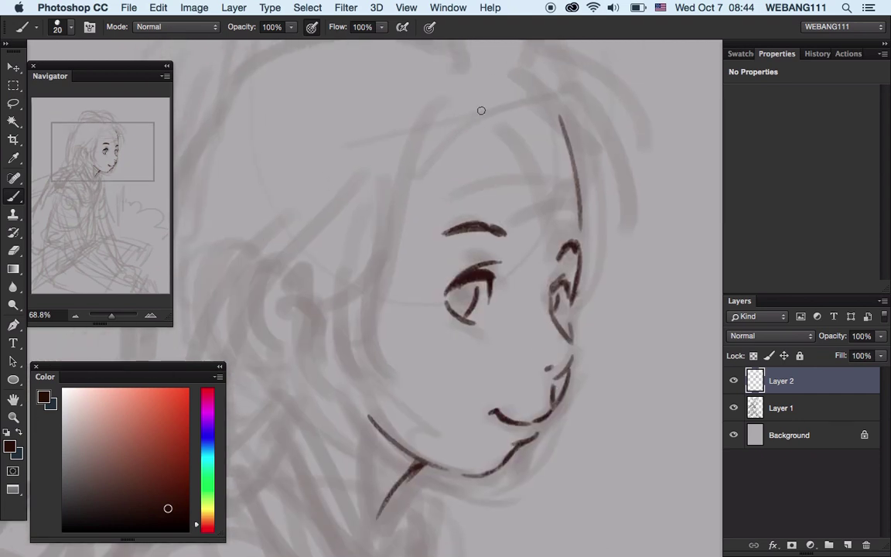
{"action": "scroll", "coordinate": [481, 109], "scroll_direction": "up", "scroll_amount": 2}
{"action": "left_click_drag", "start_coordinate": [501, 149], "coordinate": [437, 234]}
{"action": "left_click_drag", "start_coordinate": [432, 276], "coordinate": [496, 143]}
{"action": "left_click_drag", "start_coordinate": [416, 123], "coordinate": [364, 278]}
{"action": "scroll", "coordinate": [369, 285], "scroll_direction": "down", "scroll_amount": 3}
{"action": "left_click_drag", "start_coordinate": [414, 151], "coordinate": [390, 263]}
{"action": "left_click_drag", "start_coordinate": [417, 215], "coordinate": [364, 297]}
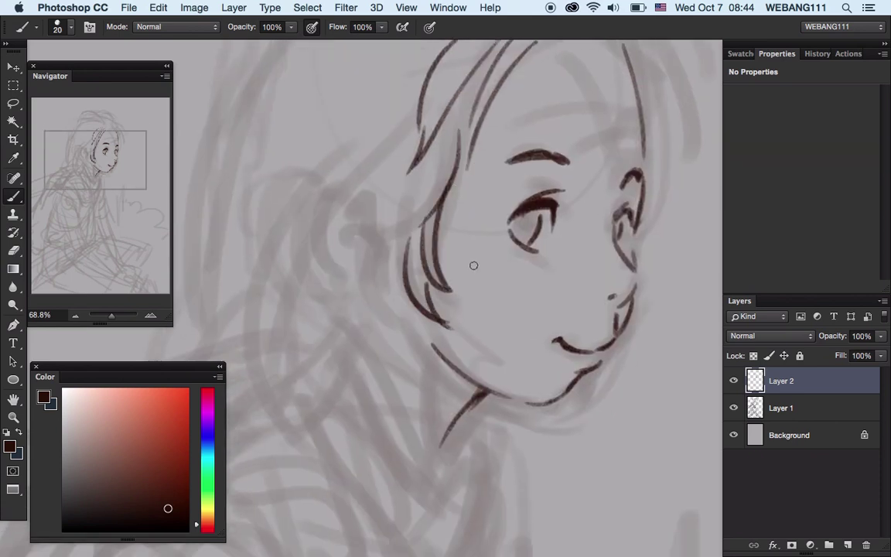
{"action": "scroll", "coordinate": [474, 265], "scroll_direction": "up", "scroll_amount": 4}
Ink hair strands above the face and dark strands at the crown
{"action": "left_click_drag", "start_coordinate": [505, 160], "coordinate": [534, 298]}
{"action": "scroll", "coordinate": [523, 219], "scroll_direction": "up", "scroll_amount": 4}
{"action": "left_click_drag", "start_coordinate": [476, 206], "coordinate": [294, 139]}
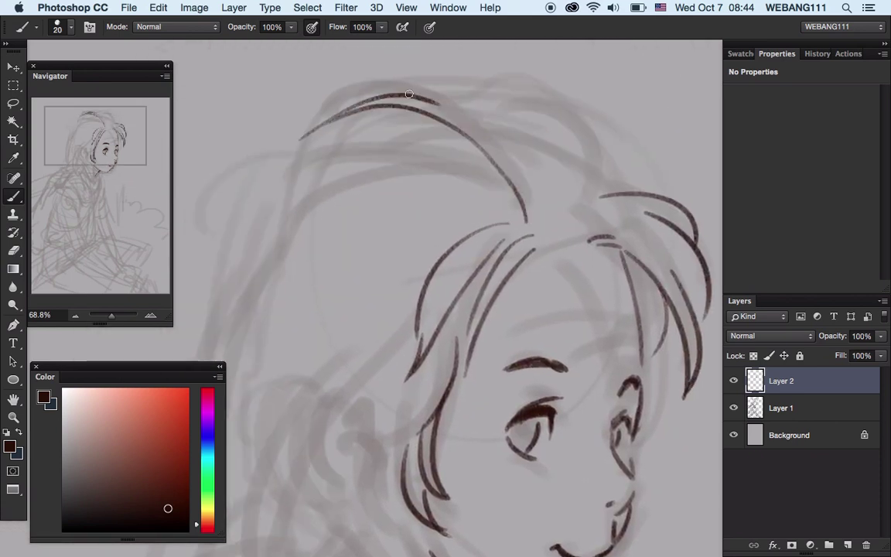
{"action": "left_click_drag", "start_coordinate": [379, 91], "coordinate": [496, 213]}
{"action": "left_click_drag", "start_coordinate": [505, 105], "coordinate": [529, 203]}
{"action": "left_click_drag", "start_coordinate": [553, 112], "coordinate": [522, 202]}
{"action": "left_click_drag", "start_coordinate": [530, 227], "coordinate": [563, 294]}
{"action": "left_click_drag", "start_coordinate": [496, 138], "coordinate": [503, 195]}
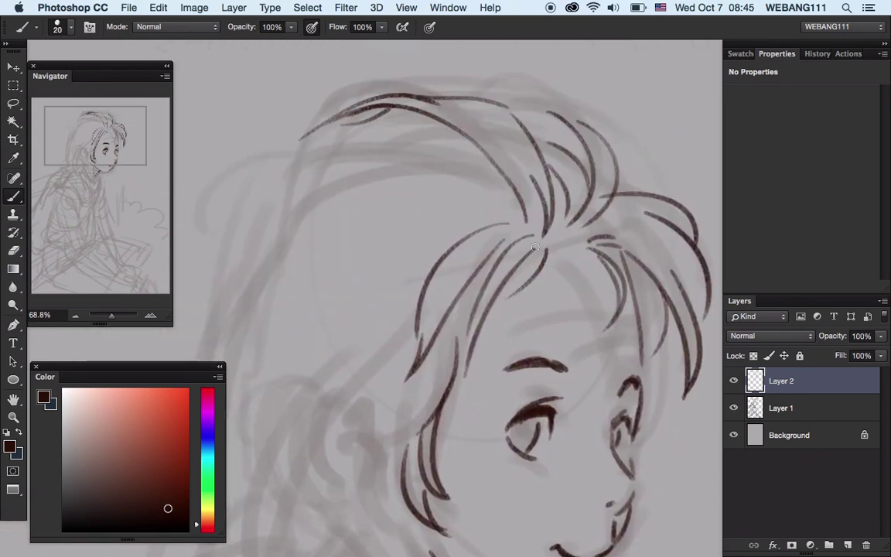
{"action": "scroll", "coordinate": [551, 122], "scroll_direction": "down", "scroll_amount": 5}
{"action": "scroll", "coordinate": [551, 122], "scroll_direction": "left", "scroll_amount": 2}
Ink hair strands on the left side of the head and at the top-left hairline
{"action": "left_click_drag", "start_coordinate": [464, 82], "coordinate": [368, 164]}
{"action": "left_click_drag", "start_coordinate": [424, 128], "coordinate": [352, 326]}
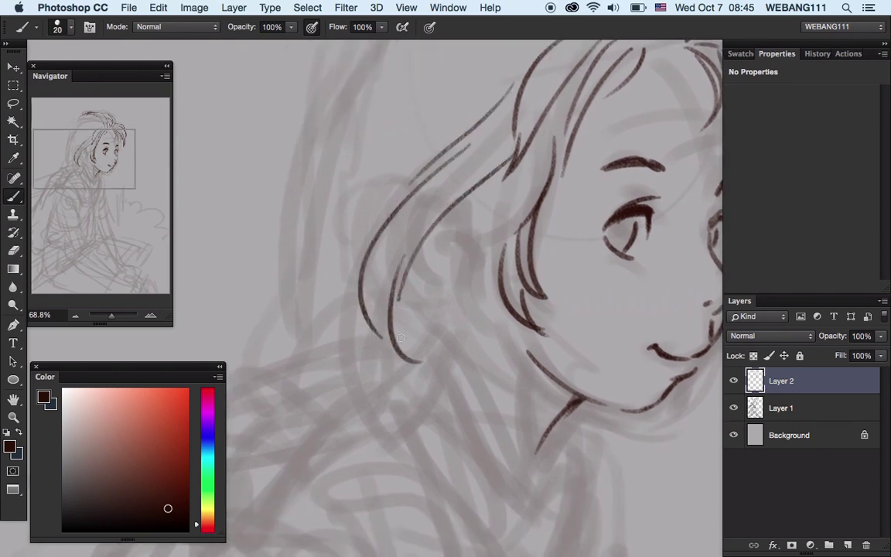
{"action": "scroll", "coordinate": [396, 158], "scroll_direction": "down", "scroll_amount": 3}
{"action": "scroll", "coordinate": [395, 158], "scroll_direction": "right", "scroll_amount": 2}
{"action": "scroll", "coordinate": [356, 175], "scroll_direction": "down", "scroll_amount": 2}
{"action": "scroll", "coordinate": [356, 174], "scroll_direction": "right", "scroll_amount": 2}
{"action": "mouse_move", "coordinate": [313, 139]}
{"action": "left_mouse_down"}
{"action": "mouse_move", "coordinate": [279, 185]}
{"action": "mouse_move", "coordinate": [333, 200]}
{"action": "mouse_move", "coordinate": [405, 314]}
{"action": "left_mouse_up"}
{"action": "scroll", "coordinate": [351, 93], "scroll_direction": "down", "scroll_amount": 4}
{"action": "scroll", "coordinate": [350, 92], "scroll_direction": "left", "scroll_amount": 2}
Undo the last stroke, then ink the neck outline, inner collar lines and right neck line
{"action": "key", "text": "ctrl+z"}
{"action": "scroll", "coordinate": [345, 164], "scroll_direction": "down", "scroll_amount": 2}
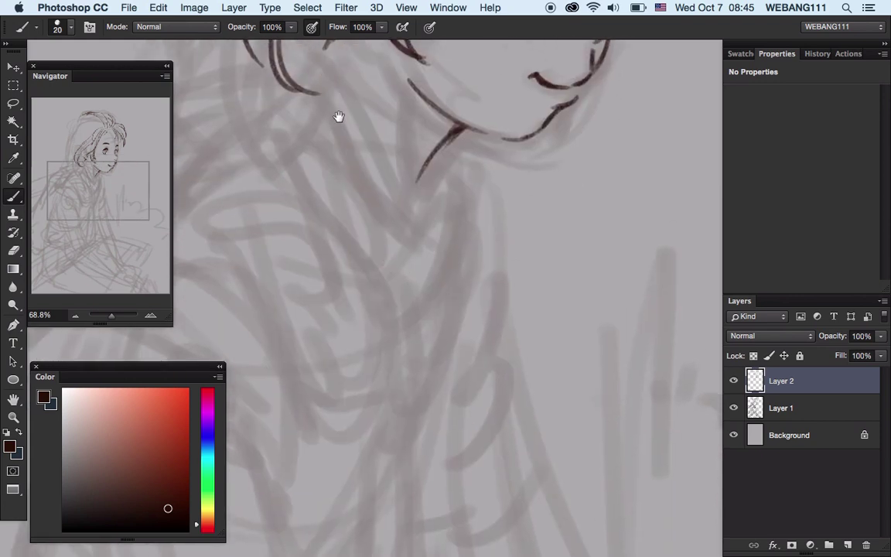
{"action": "left_click_drag", "start_coordinate": [353, 158], "coordinate": [424, 341]}
{"action": "scroll", "coordinate": [383, 203], "scroll_direction": "down", "scroll_amount": 2}
{"action": "mouse_move", "coordinate": [379, 148]}
{"action": "left_mouse_down"}
{"action": "mouse_move", "coordinate": [353, 220]}
{"action": "mouse_move", "coordinate": [353, 287]}
{"action": "left_mouse_up"}
{"action": "left_click_drag", "start_coordinate": [420, 180], "coordinate": [404, 308]}
{"action": "scroll", "coordinate": [392, 271], "scroll_direction": "down", "scroll_amount": 2}
{"action": "scroll", "coordinate": [391, 271], "scroll_direction": "left", "scroll_amount": 2}
{"action": "left_click_drag", "start_coordinate": [392, 271], "coordinate": [338, 273]}
Extend the left hair outline downward into a lower braid curl
{"action": "scroll", "coordinate": [339, 272], "scroll_direction": "up", "scroll_amount": 4}
{"action": "scroll", "coordinate": [338, 273], "scroll_direction": "left", "scroll_amount": 2}
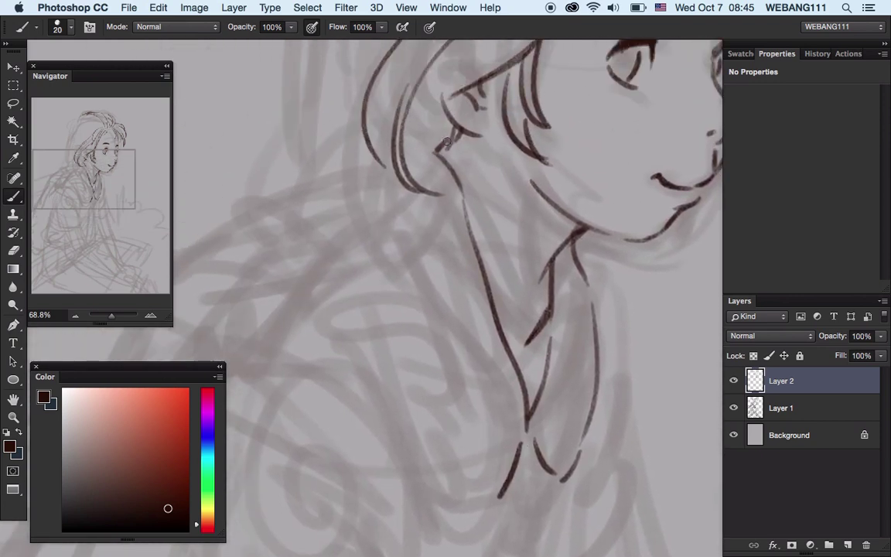
{"action": "scroll", "coordinate": [397, 259], "scroll_direction": "up", "scroll_amount": 1}
{"action": "scroll", "coordinate": [397, 259], "scroll_direction": "up", "scroll_amount": 3}
{"action": "scroll", "coordinate": [398, 119], "scroll_direction": "down", "scroll_amount": 2}
{"action": "scroll", "coordinate": [398, 119], "scroll_direction": "left", "scroll_amount": 1}
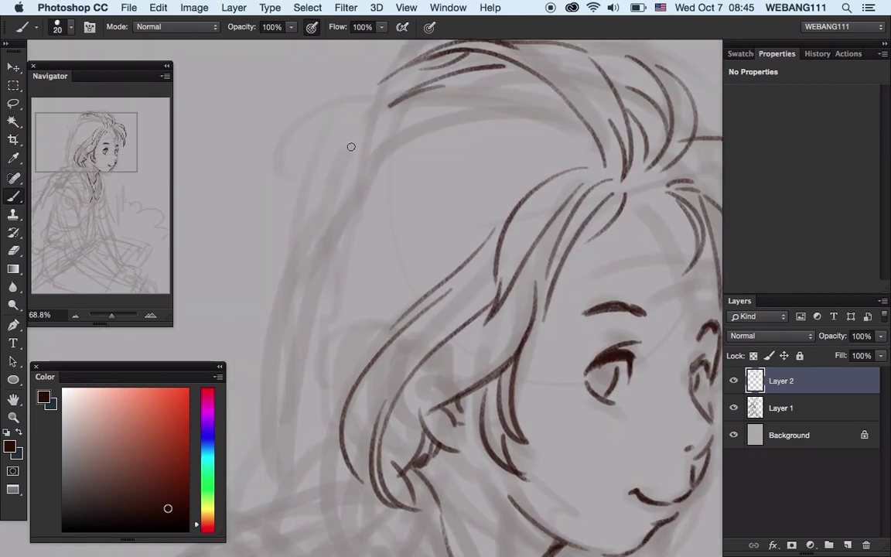
{"action": "scroll", "coordinate": [348, 143], "scroll_direction": "down", "scroll_amount": 2}
{"action": "scroll", "coordinate": [348, 143], "scroll_direction": "left", "scroll_amount": 1}
{"action": "scroll", "coordinate": [344, 155], "scroll_direction": "down", "scroll_amount": 3}
{"action": "left_click_drag", "start_coordinate": [258, 215], "coordinate": [313, 321]}
{"action": "scroll", "coordinate": [309, 255], "scroll_direction": "down", "scroll_amount": 3}
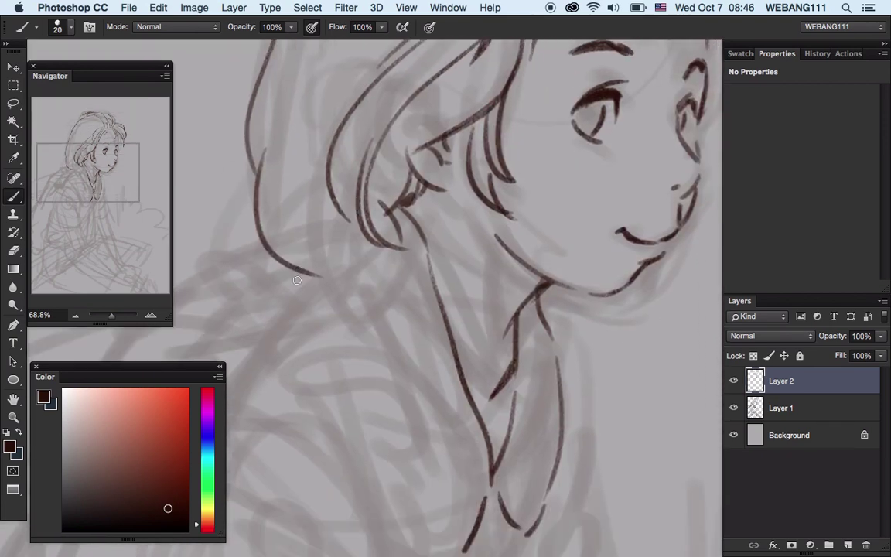
{"action": "left_click_drag", "start_coordinate": [292, 277], "coordinate": [352, 325]}
Add inner and curved braid strands that join the lower curl
{"action": "left_click_drag", "start_coordinate": [300, 178], "coordinate": [357, 243]}
{"action": "scroll", "coordinate": [396, 254], "scroll_direction": "down", "scroll_amount": 2}
{"action": "mouse_move", "coordinate": [410, 261]}
{"action": "left_mouse_down"}
{"action": "mouse_move", "coordinate": [413, 330]}
{"action": "mouse_move", "coordinate": [366, 333]}
{"action": "left_mouse_up"}
{"action": "left_click_drag", "start_coordinate": [355, 338], "coordinate": [414, 362]}
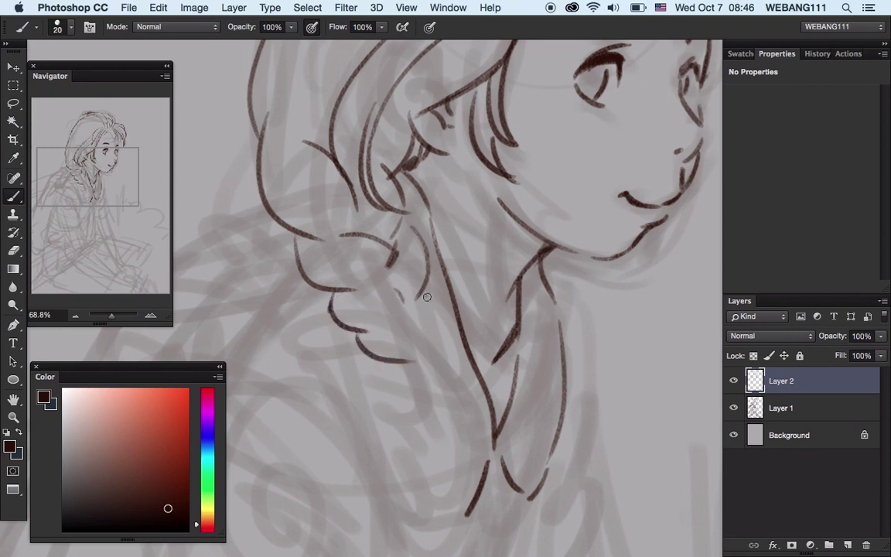
{"action": "scroll", "coordinate": [427, 298], "scroll_direction": "down", "scroll_amount": 2}
{"action": "left_click_drag", "start_coordinate": [408, 256], "coordinate": [410, 317]}
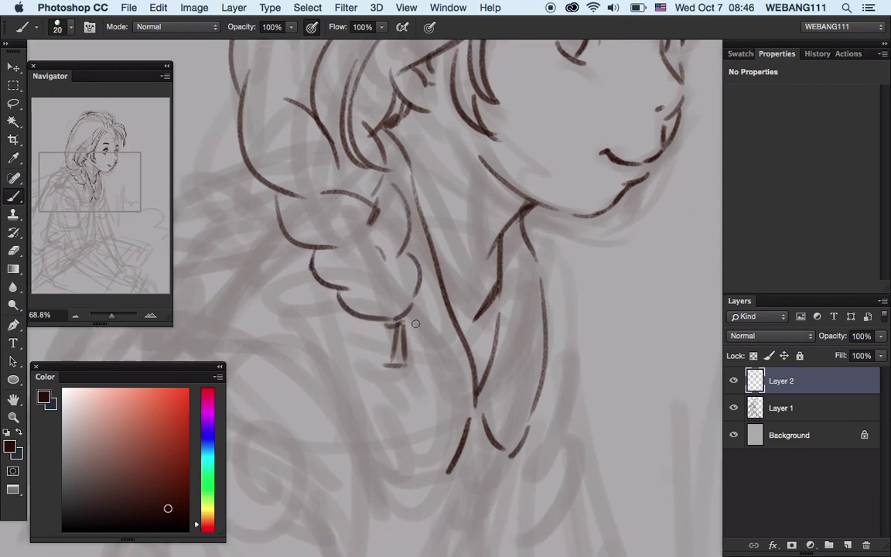
Redo the short tail strokes and draw a bow with tail strands at the braid end
{"action": "scroll", "coordinate": [416, 324], "scroll_direction": "down", "scroll_amount": 2}
{"action": "key", "text": "ctrl+z"}
{"action": "key", "text": "ctrl+z"}
{"action": "mouse_move", "coordinate": [353, 299]}
{"action": "left_mouse_down"}
{"action": "mouse_move", "coordinate": [401, 280]}
{"action": "mouse_move", "coordinate": [364, 360]}
{"action": "left_mouse_up"}
{"action": "left_click_drag", "start_coordinate": [383, 306], "coordinate": [394, 403]}
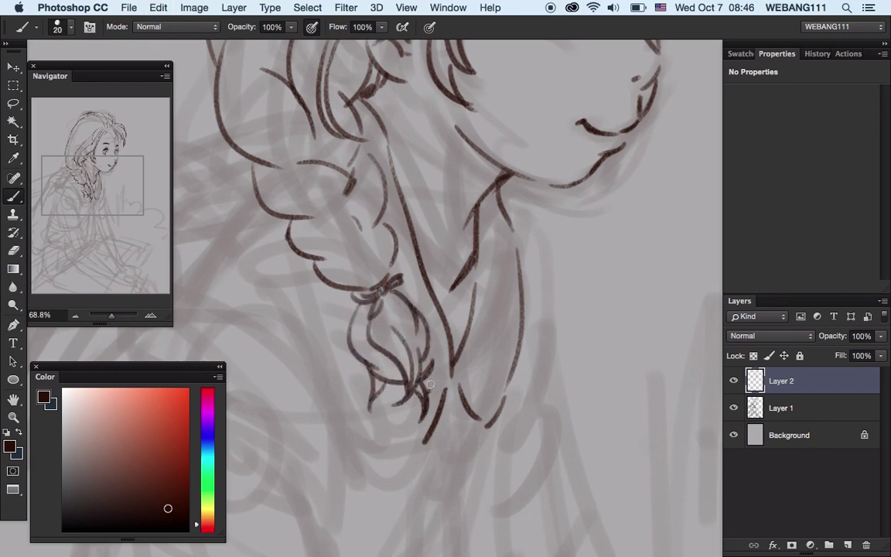
{"action": "scroll", "coordinate": [431, 384], "scroll_direction": "down", "scroll_amount": 3}
Zoom out and pan to see more of the figure
{"action": "left_click_drag", "start_coordinate": [424, 201], "coordinate": [442, 173]}
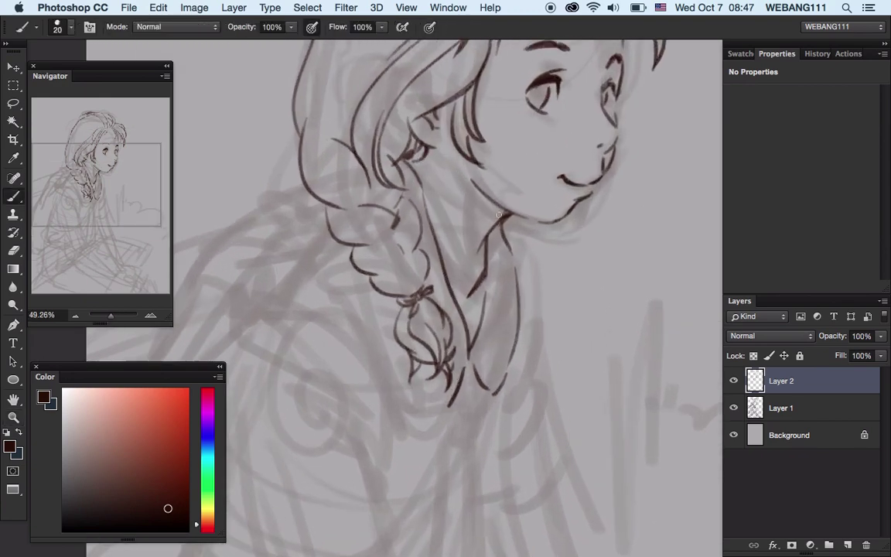
{"action": "scroll", "coordinate": [574, 156], "scroll_direction": "up", "scroll_amount": 3}
{"action": "scroll", "coordinate": [574, 155], "scroll_direction": "right", "scroll_amount": 2}
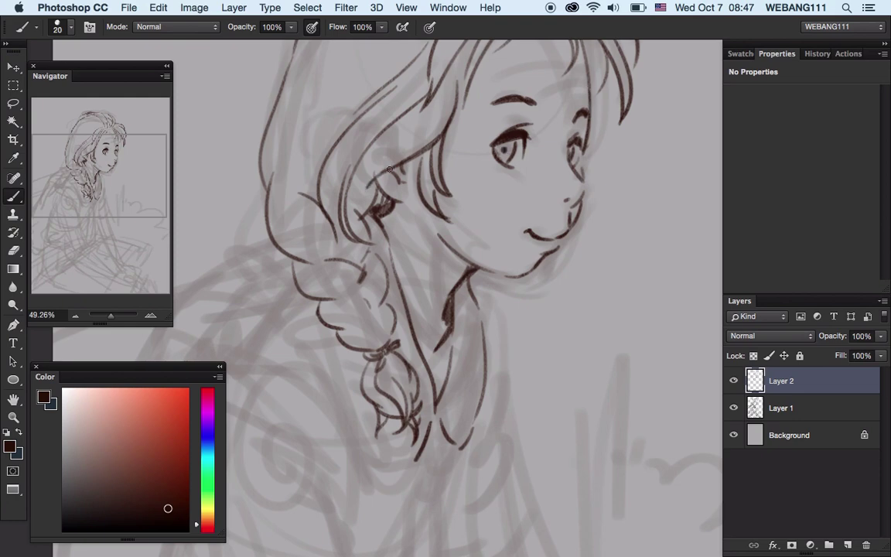
{"action": "scroll", "coordinate": [384, 250], "scroll_direction": "down", "scroll_amount": 5}
{"action": "scroll", "coordinate": [384, 250], "scroll_direction": "left", "scroll_amount": 3}
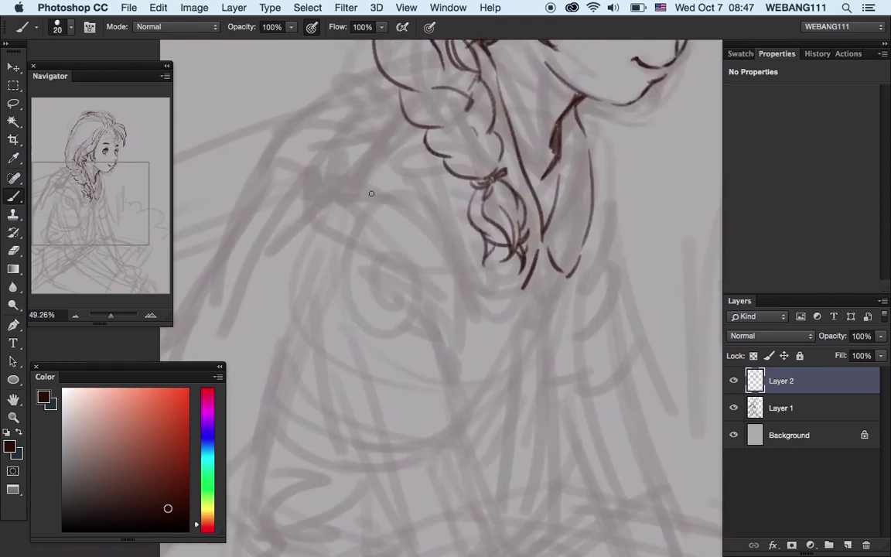
Ink the upper sleeve lines, replacing a bad stroke with a new left sleeve line
{"action": "scroll", "coordinate": [363, 147], "scroll_direction": "down", "scroll_amount": 3}
{"action": "scroll", "coordinate": [367, 167], "scroll_direction": "down", "scroll_amount": 3}
{"action": "mouse_move", "coordinate": [305, 60]}
{"action": "left_mouse_down"}
{"action": "mouse_move", "coordinate": [364, 108]}
{"action": "mouse_move", "coordinate": [402, 232]}
{"action": "left_mouse_up"}
{"action": "key", "text": "super+z"}
{"action": "left_click_drag", "start_coordinate": [252, 161], "coordinate": [281, 267]}
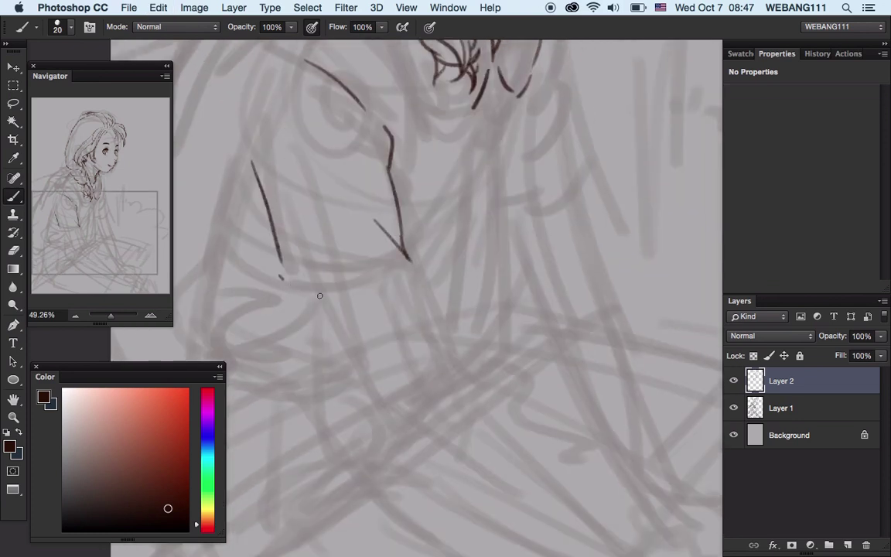
{"action": "left_click_drag", "start_coordinate": [331, 300], "coordinate": [410, 259]}
Ink the sleeve hem and long diagonal curves along the arm
{"action": "scroll", "coordinate": [332, 229], "scroll_direction": "down", "scroll_amount": 3}
{"action": "scroll", "coordinate": [332, 229], "scroll_direction": "right", "scroll_amount": 3}
{"action": "left_click_drag", "start_coordinate": [327, 197], "coordinate": [359, 291]}
{"action": "scroll", "coordinate": [359, 291], "scroll_direction": "down", "scroll_amount": 3}
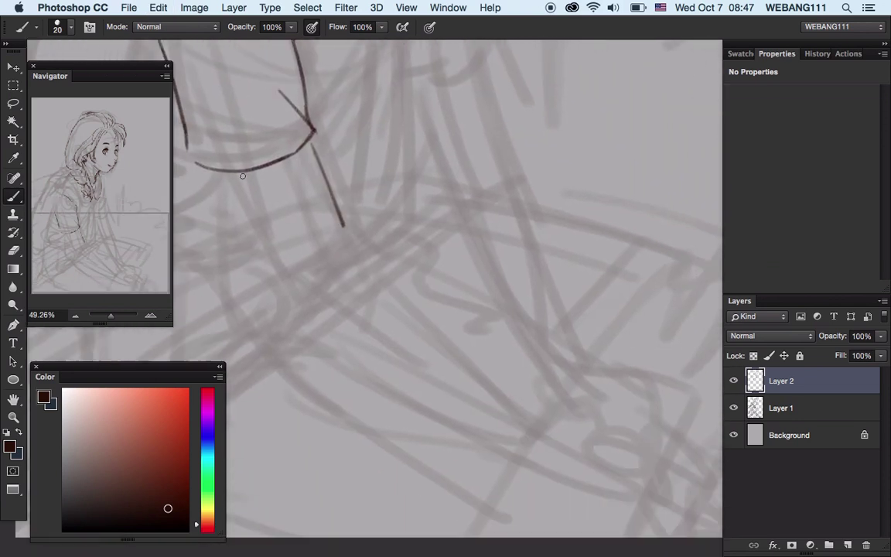
{"action": "left_click_drag", "start_coordinate": [228, 174], "coordinate": [487, 408]}
{"action": "left_click_drag", "start_coordinate": [442, 261], "coordinate": [398, 261]}
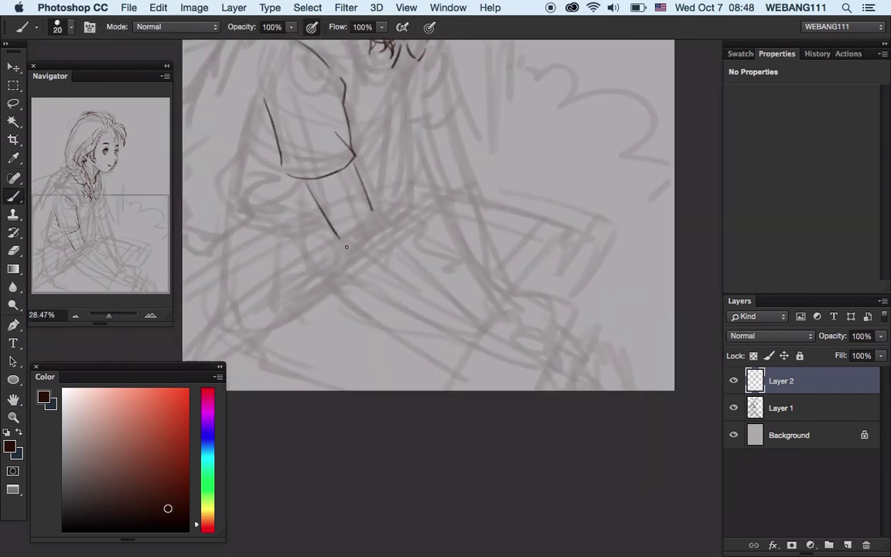
{"action": "left_click_drag", "start_coordinate": [380, 218], "coordinate": [486, 304]}
Add hair strands around the braid near the shoulder
{"action": "scroll", "coordinate": [404, 231], "scroll_direction": "up", "scroll_amount": 5}
{"action": "mouse_move", "coordinate": [409, 113]}
{"action": "left_mouse_down"}
{"action": "mouse_move", "coordinate": [391, 141]}
{"action": "mouse_move", "coordinate": [385, 211]}
{"action": "left_mouse_up"}
{"action": "left_click_drag", "start_coordinate": [426, 213], "coordinate": [446, 213]}
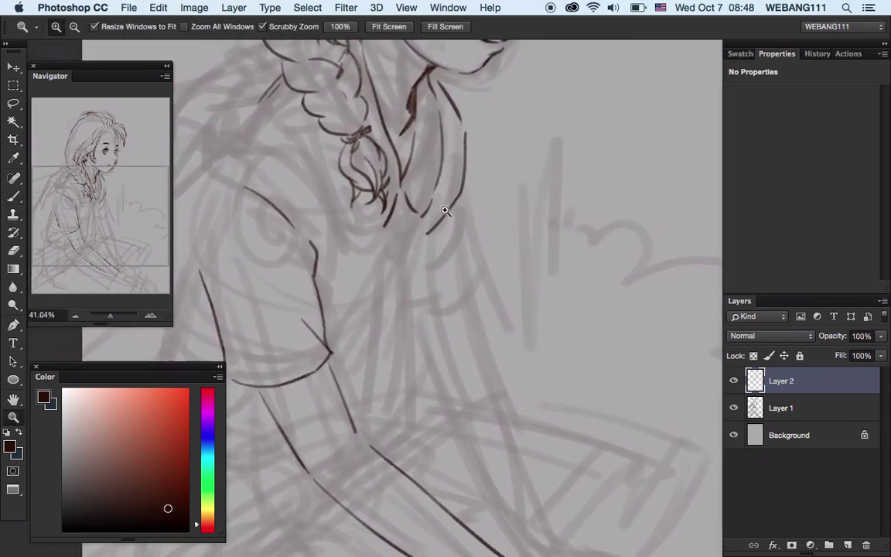
{"action": "left_click_drag", "start_coordinate": [395, 166], "coordinate": [379, 220]}
{"action": "scroll", "coordinate": [442, 233], "scroll_direction": "down", "scroll_amount": 2}
{"action": "left_click_drag", "start_coordinate": [424, 134], "coordinate": [414, 222]}
{"action": "left_click_drag", "start_coordinate": [440, 184], "coordinate": [422, 229]}
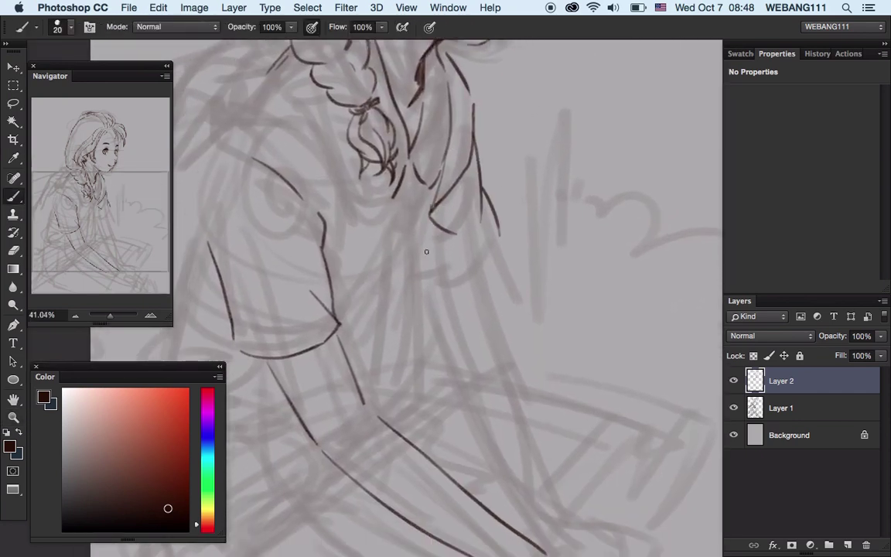
{"action": "scroll", "coordinate": [422, 229], "scroll_direction": "down", "scroll_amount": 2}
{"action": "left_click_drag", "start_coordinate": [383, 176], "coordinate": [372, 188]}
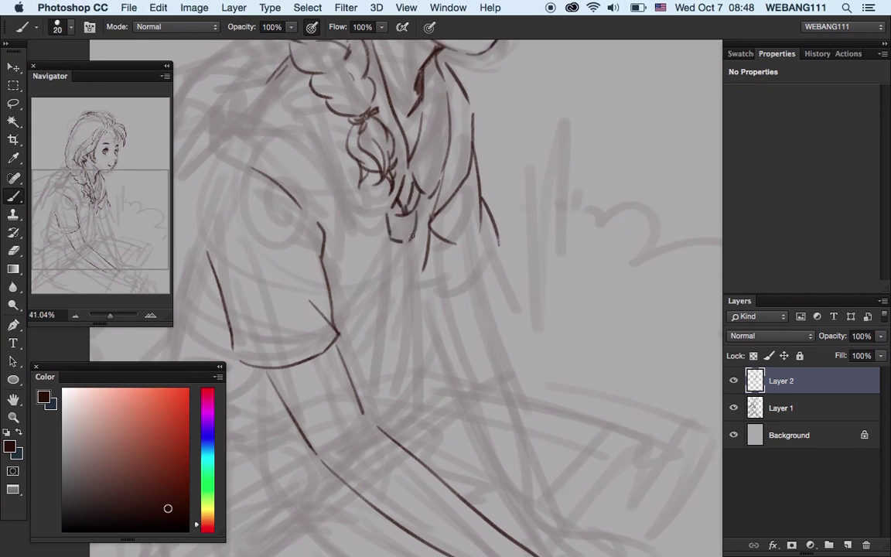
Draw the long strands of the necktie
{"action": "scroll", "coordinate": [413, 236], "scroll_direction": "down", "scroll_amount": 3}
{"action": "left_click_drag", "start_coordinate": [403, 255], "coordinate": [433, 256]}
{"action": "left_click_drag", "start_coordinate": [376, 143], "coordinate": [358, 329]}
{"action": "left_click_drag", "start_coordinate": [409, 155], "coordinate": [419, 340]}
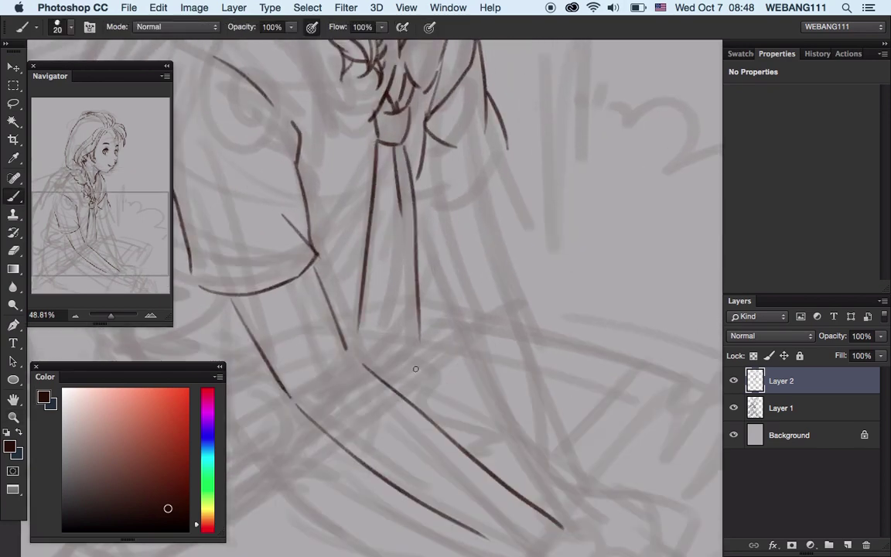
{"action": "scroll", "coordinate": [416, 369], "scroll_direction": "down", "scroll_amount": 3}
{"action": "scroll", "coordinate": [357, 266], "scroll_direction": "up", "scroll_amount": 5}
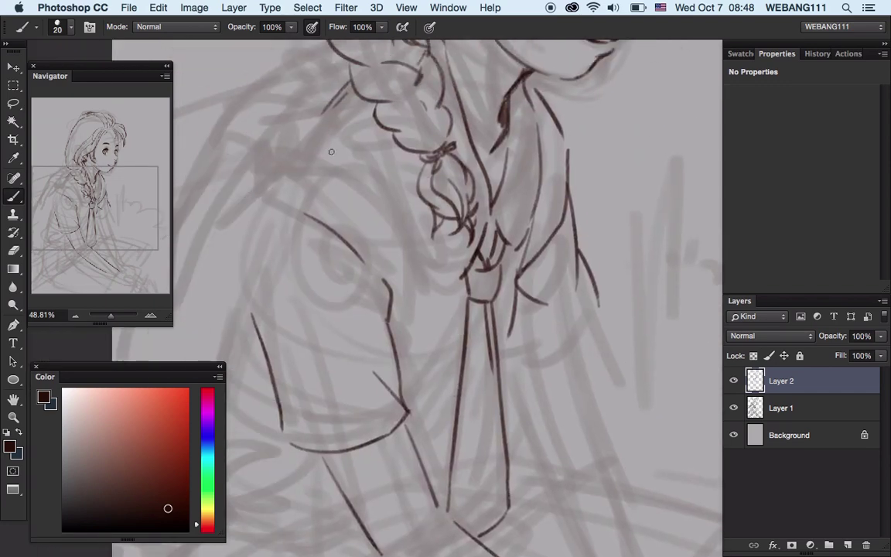
Ink a strap line across the shoulder and short hatch strokes below the sleeve
{"action": "left_click_drag", "start_coordinate": [319, 212], "coordinate": [380, 274]}
{"action": "left_click_drag", "start_coordinate": [398, 305], "coordinate": [423, 288]}
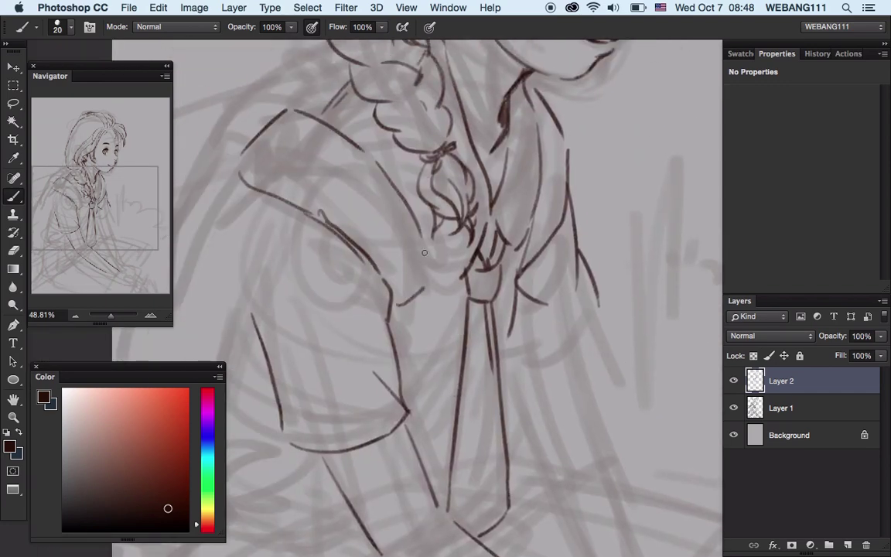
{"action": "scroll", "coordinate": [423, 303], "scroll_direction": "down", "scroll_amount": 5}
{"action": "left_click_drag", "start_coordinate": [413, 239], "coordinate": [436, 231]}
{"action": "left_click_drag", "start_coordinate": [416, 258], "coordinate": [434, 251]}
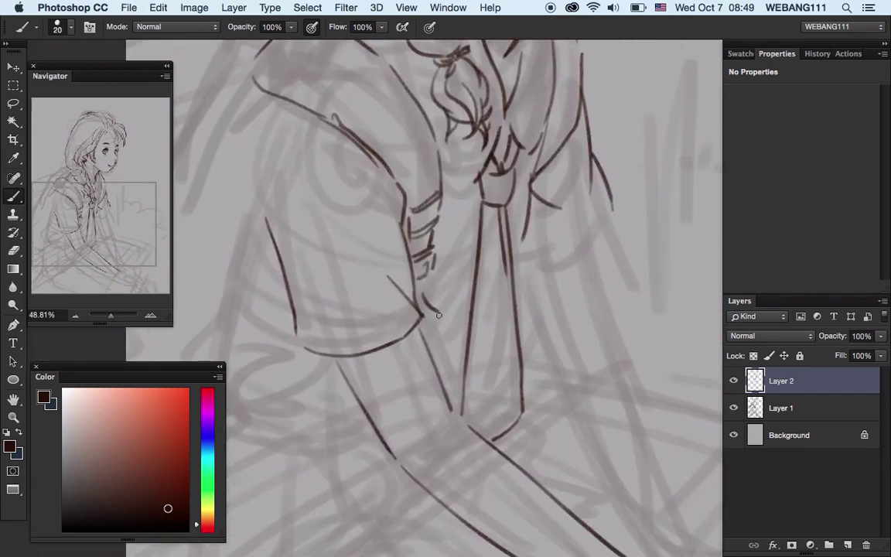
Draw the curved lower edge beneath the arm
{"action": "scroll", "coordinate": [438, 315], "scroll_direction": "up", "scroll_amount": 4}
{"action": "scroll", "coordinate": [369, 169], "scroll_direction": "left", "scroll_amount": 5}
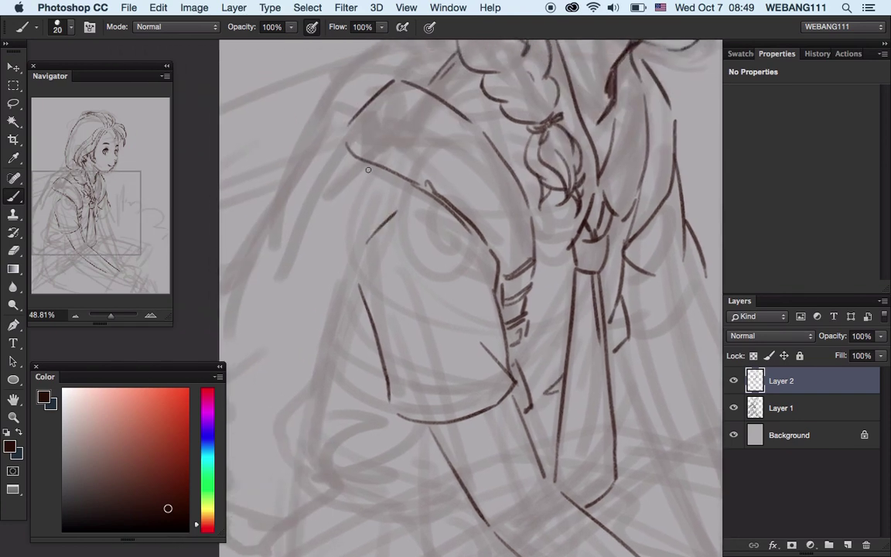
{"action": "scroll", "coordinate": [368, 169], "scroll_direction": "down", "scroll_amount": 5}
{"action": "scroll", "coordinate": [368, 169], "scroll_direction": "left", "scroll_amount": 1}
{"action": "scroll", "coordinate": [379, 93], "scroll_direction": "down", "scroll_amount": 3}
{"action": "scroll", "coordinate": [379, 93], "scroll_direction": "left", "scroll_amount": 1}
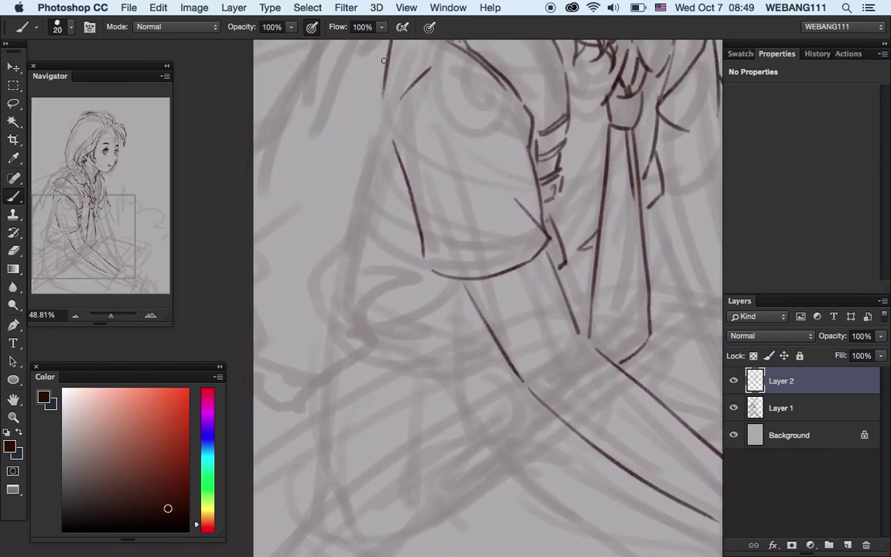
{"action": "scroll", "coordinate": [384, 60], "scroll_direction": "down", "scroll_amount": 2}
{"action": "scroll", "coordinate": [348, 260], "scroll_direction": "right", "scroll_amount": 1}
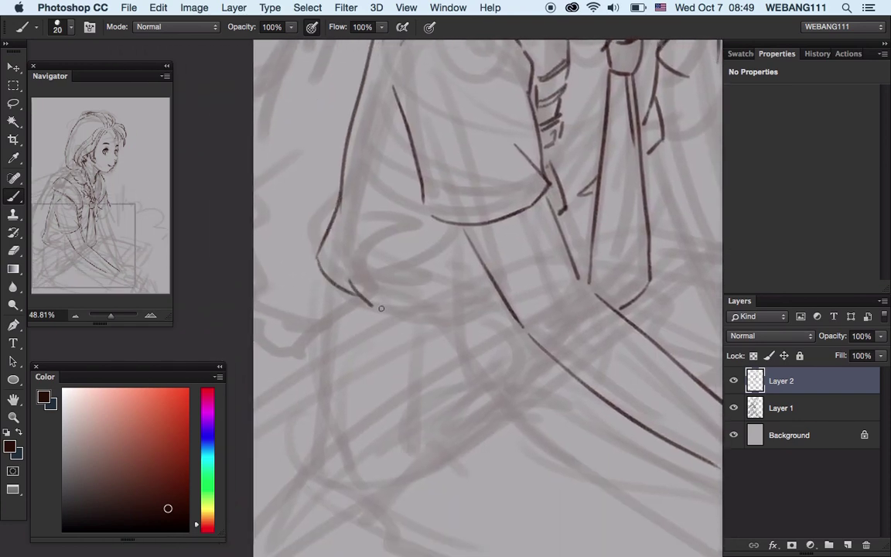
{"action": "left_click_drag", "start_coordinate": [380, 307], "coordinate": [505, 304]}
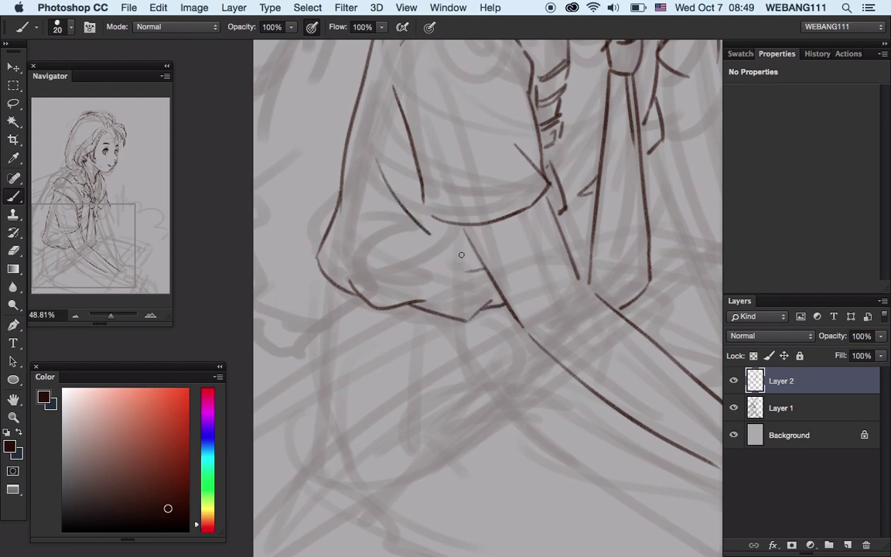
Erase a stray segment of the left line and ink a line under the sleeve
{"action": "scroll", "coordinate": [453, 322], "scroll_direction": "up", "scroll_amount": 2}
{"action": "key", "text": "e"}
{"action": "left_click_drag", "start_coordinate": [342, 229], "coordinate": [316, 303]}
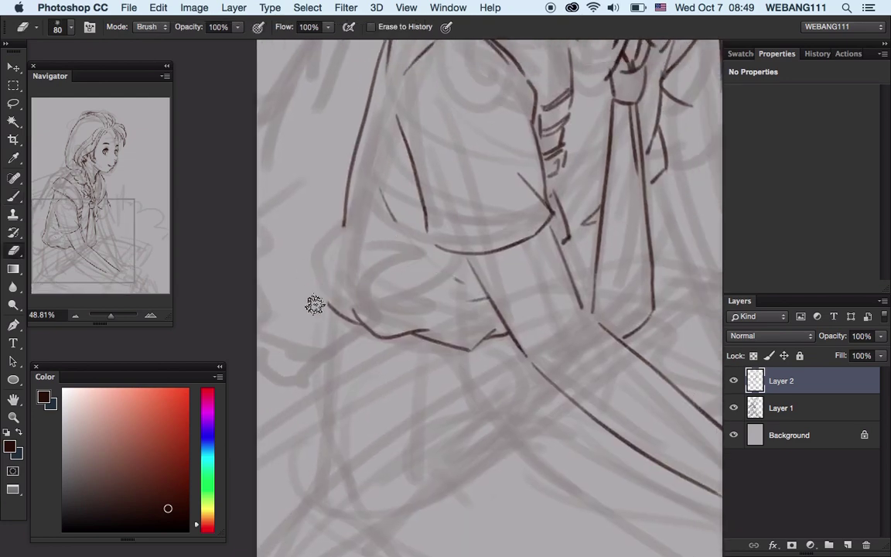
{"action": "key", "text": "b"}
{"action": "left_click_drag", "start_coordinate": [455, 255], "coordinate": [365, 291]}
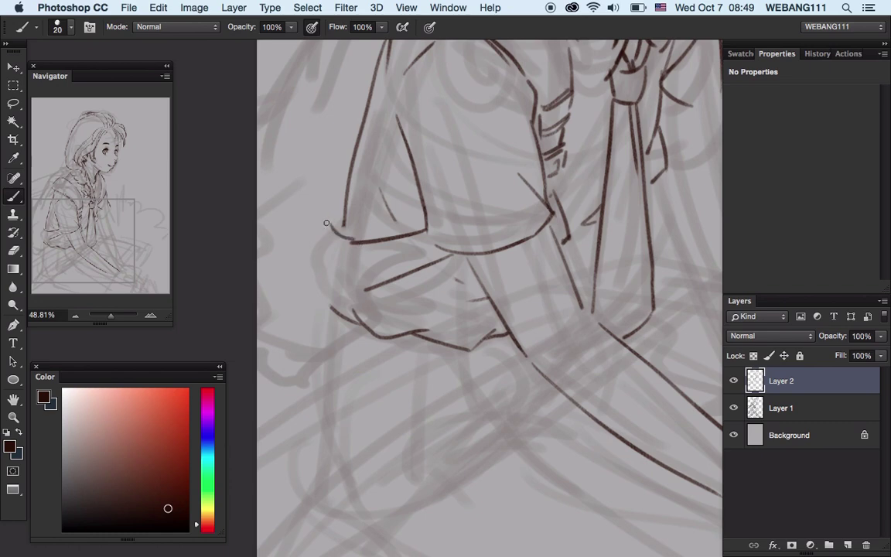
Ink the shoulder outline and the left sleeve edge strokes
{"action": "scroll", "coordinate": [340, 223], "scroll_direction": "up", "scroll_amount": 10}
{"action": "left_click_drag", "start_coordinate": [387, 190], "coordinate": [337, 271]}
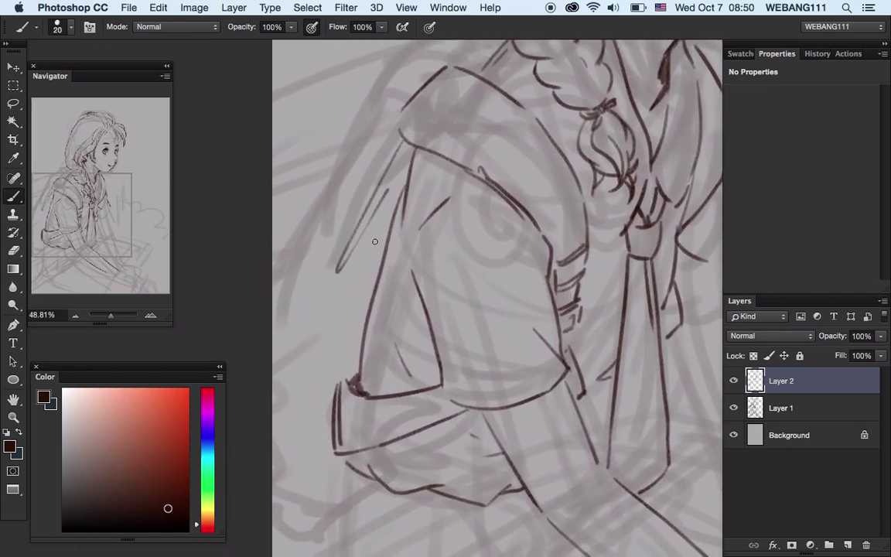
{"action": "scroll", "coordinate": [354, 263], "scroll_direction": "up", "scroll_amount": 6}
{"action": "left_click_drag", "start_coordinate": [410, 141], "coordinate": [353, 165]}
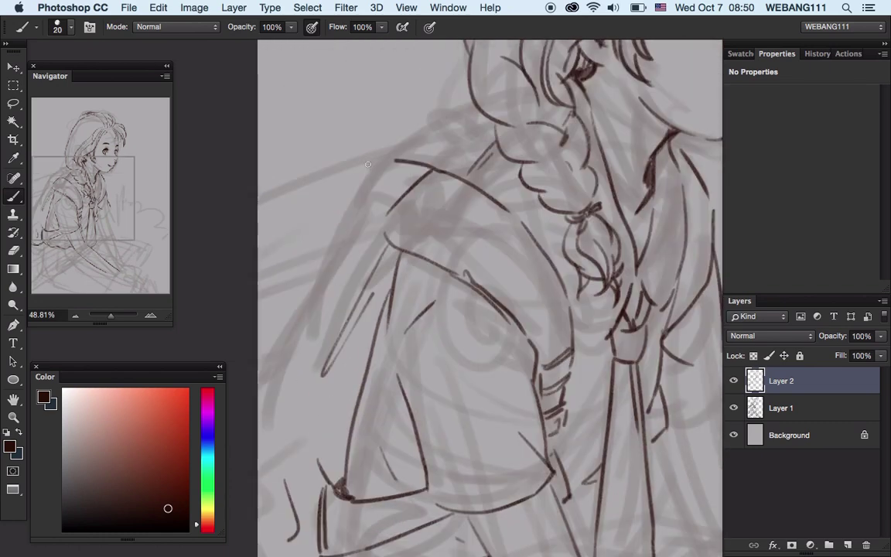
{"action": "mouse_move", "coordinate": [418, 100]}
{"action": "left_mouse_down"}
{"action": "mouse_move", "coordinate": [325, 151]}
{"action": "mouse_move", "coordinate": [318, 261]}
{"action": "left_mouse_up"}
{"action": "left_click_drag", "start_coordinate": [429, 169], "coordinate": [387, 192]}
{"action": "left_click_drag", "start_coordinate": [319, 261], "coordinate": [272, 346]}
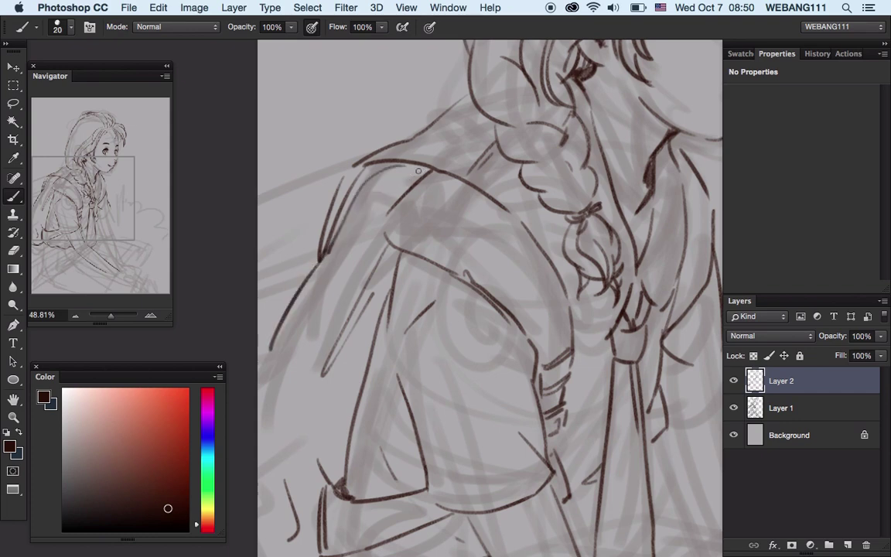
{"action": "left_click_drag", "start_coordinate": [386, 180], "coordinate": [325, 279]}
{"action": "left_click_drag", "start_coordinate": [364, 224], "coordinate": [323, 327]}
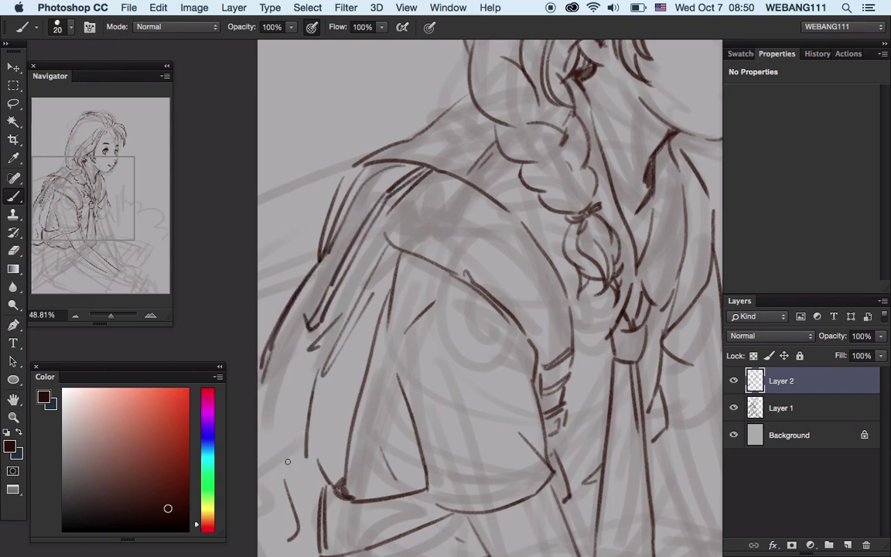
{"action": "scroll", "coordinate": [325, 415], "scroll_direction": "down", "scroll_amount": 9}
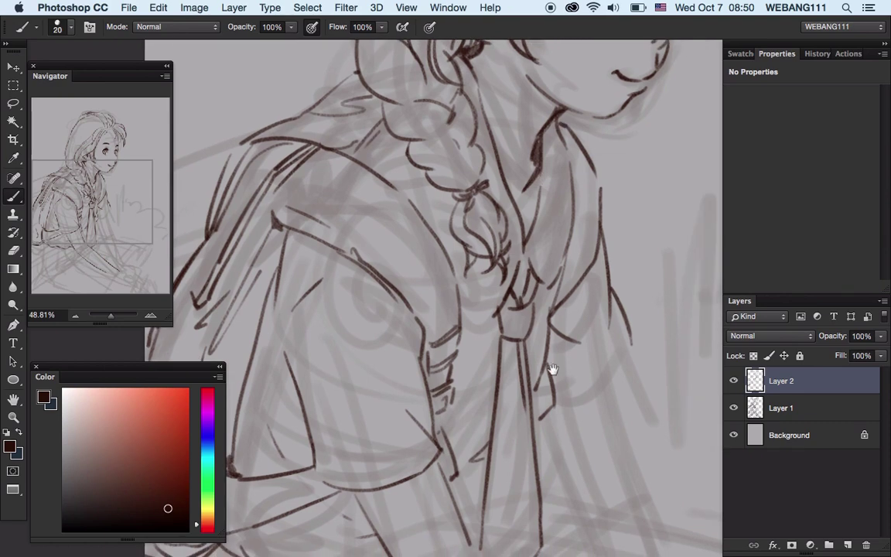
Ink the line below the sleeve, the forearm lines and short finger strokes
{"action": "left_click_drag", "start_coordinate": [569, 414], "coordinate": [511, 183]}
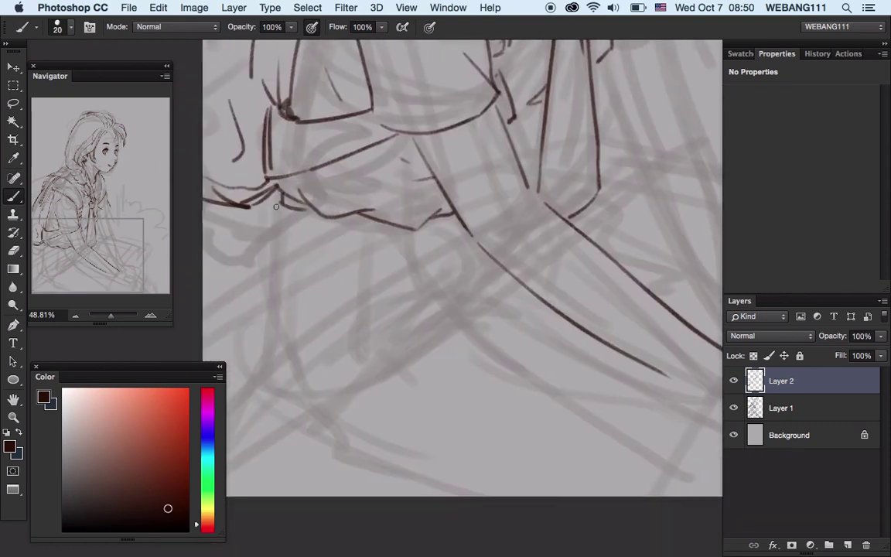
{"action": "mouse_move", "coordinate": [276, 206]}
{"action": "left_mouse_down"}
{"action": "mouse_move", "coordinate": [314, 232]}
{"action": "mouse_move", "coordinate": [406, 195]}
{"action": "left_mouse_up"}
{"action": "scroll", "coordinate": [354, 295], "scroll_direction": "down", "scroll_amount": 5}
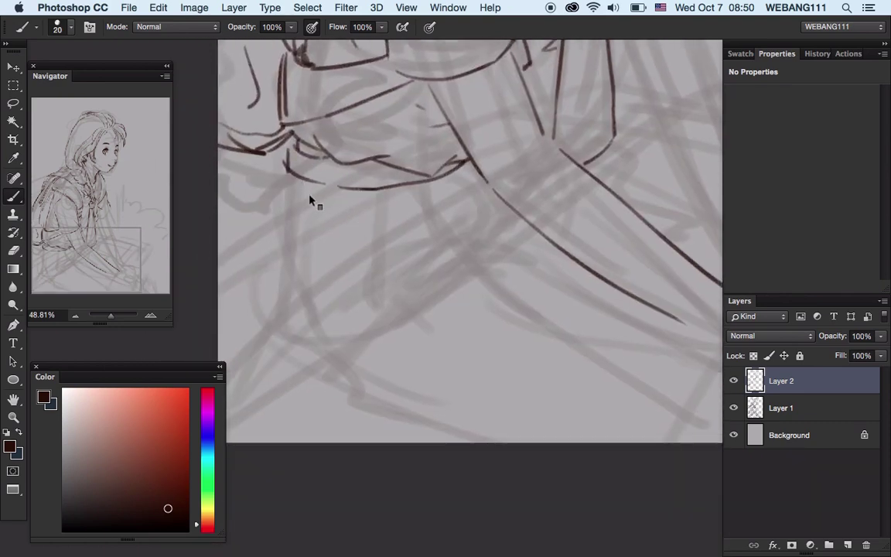
{"action": "scroll", "coordinate": [314, 203], "scroll_direction": "right", "scroll_amount": 5}
{"action": "scroll", "coordinate": [315, 203], "scroll_direction": "up", "scroll_amount": 2}
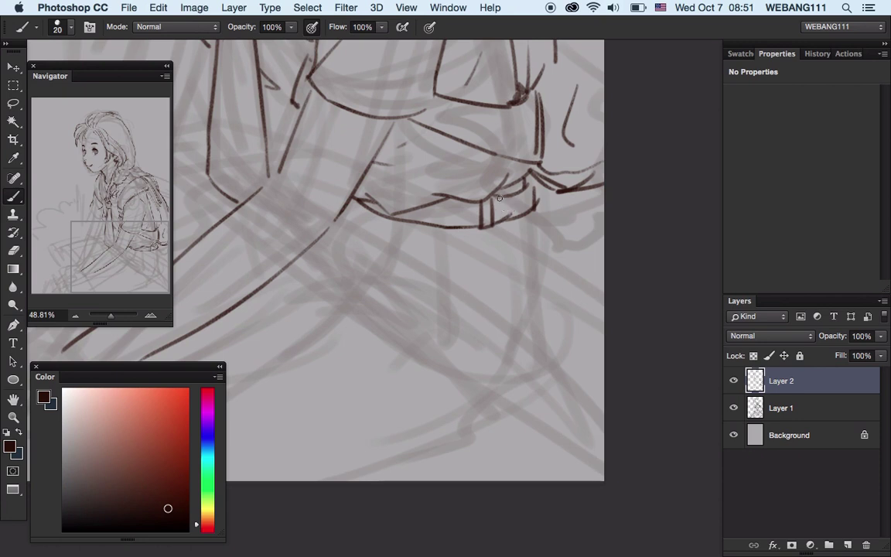
{"action": "scroll", "coordinate": [477, 222], "scroll_direction": "down", "scroll_amount": 2}
{"action": "scroll", "coordinate": [477, 223], "scroll_direction": "left", "scroll_amount": 5}
{"action": "mouse_move", "coordinate": [439, 220]}
{"action": "left_mouse_down"}
{"action": "mouse_move", "coordinate": [368, 241]}
{"action": "mouse_move", "coordinate": [315, 309]}
{"action": "left_mouse_up"}
{"action": "left_click_drag", "start_coordinate": [517, 230], "coordinate": [357, 313]}
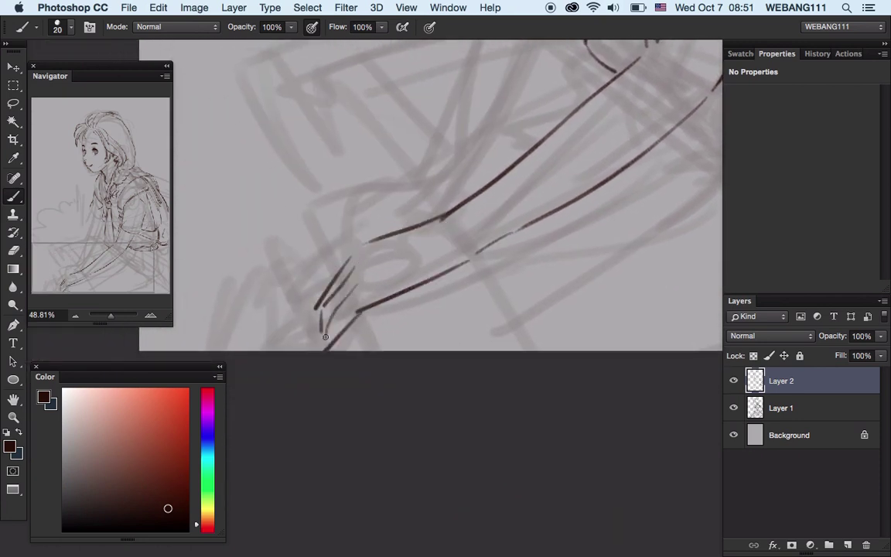
Ink a zigzag skirt fold, a horizontal skirt line and a short slash
{"action": "scroll", "coordinate": [432, 234], "scroll_direction": "up", "scroll_amount": 8}
{"action": "scroll", "coordinate": [432, 234], "scroll_direction": "up", "scroll_amount": 3}
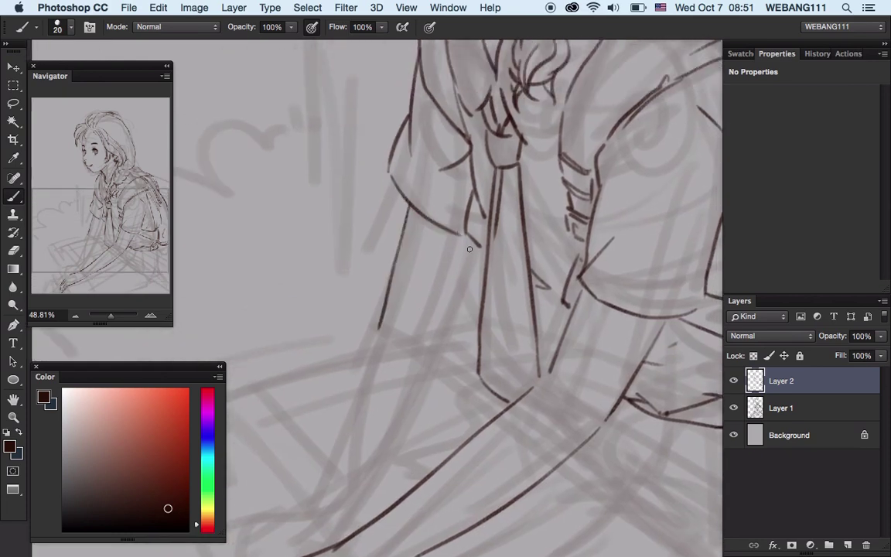
{"action": "scroll", "coordinate": [479, 247], "scroll_direction": "down", "scroll_amount": 5}
{"action": "scroll", "coordinate": [479, 246], "scroll_direction": "left", "scroll_amount": 5}
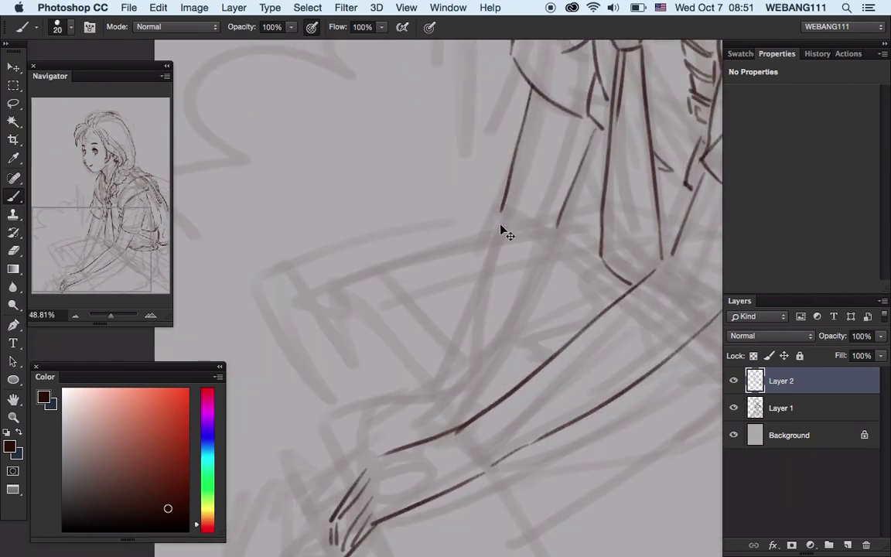
{"action": "left_click_drag", "start_coordinate": [465, 390], "coordinate": [521, 306]}
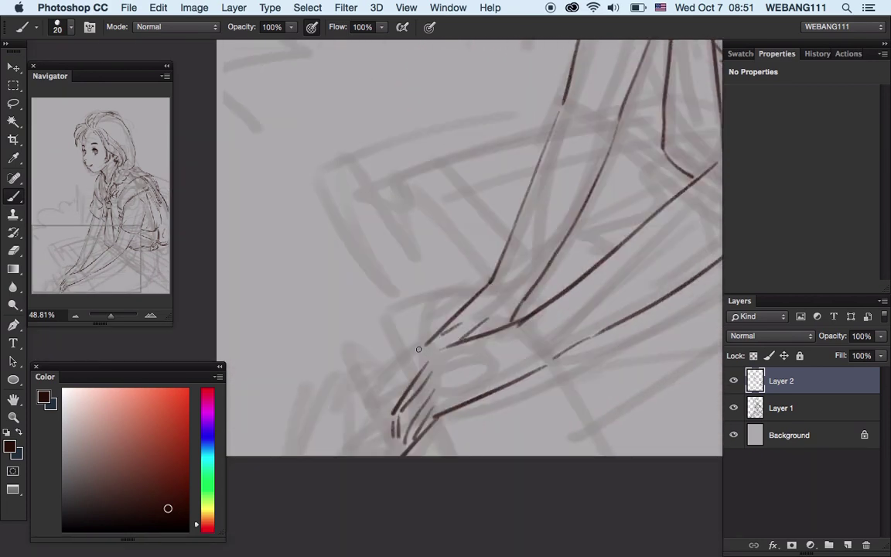
{"action": "scroll", "coordinate": [527, 289], "scroll_direction": "right", "scroll_amount": 10}
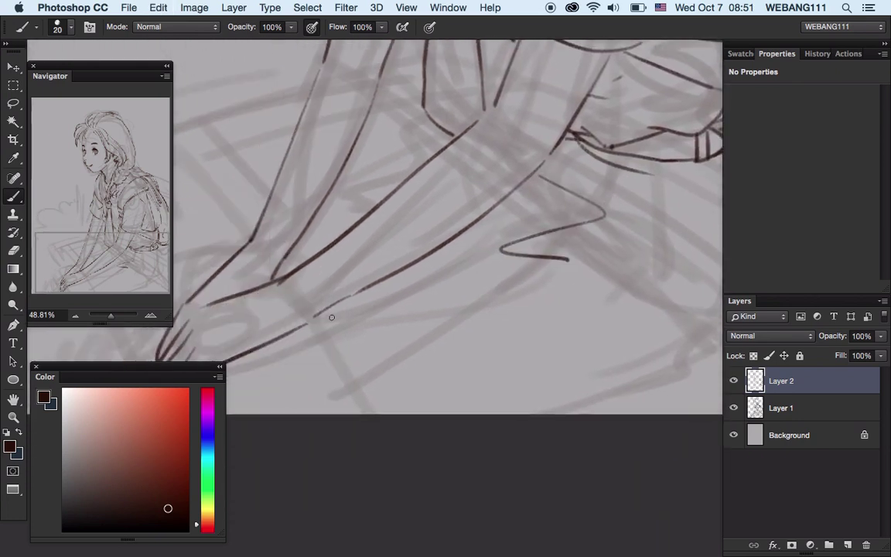
{"action": "left_click_drag", "start_coordinate": [267, 297], "coordinate": [489, 263]}
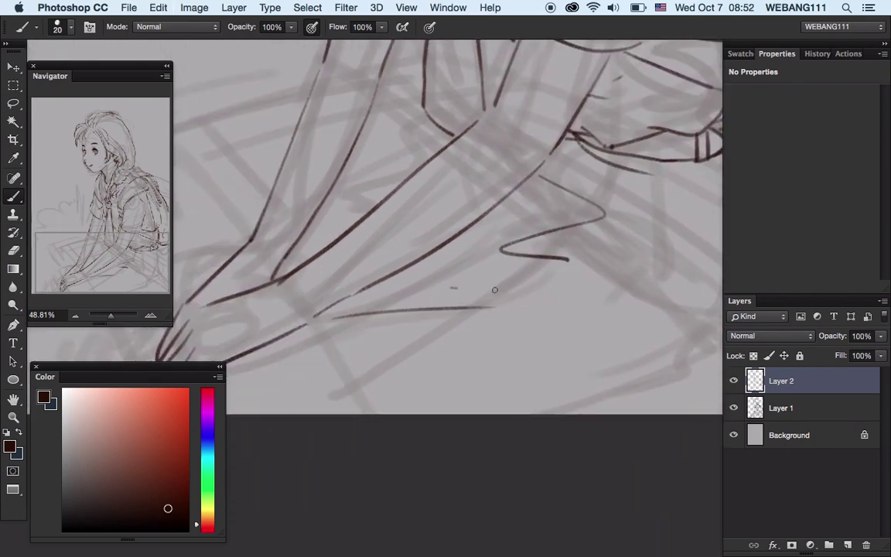
{"action": "left_click_drag", "start_coordinate": [412, 323], "coordinate": [515, 259]}
{"action": "left_click_drag", "start_coordinate": [483, 331], "coordinate": [520, 281]}
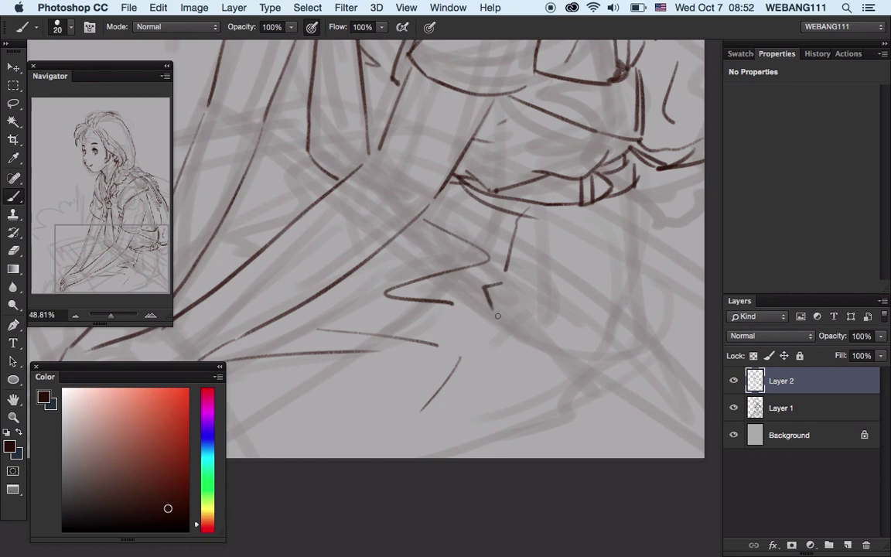
Add several diagonal pleat lines to the skirt below the zigzag
{"action": "scroll", "coordinate": [497, 315], "scroll_direction": "down", "scroll_amount": 3}
{"action": "scroll", "coordinate": [498, 315], "scroll_direction": "left", "scroll_amount": 2}
{"action": "left_click_drag", "start_coordinate": [540, 228], "coordinate": [344, 335]}
{"action": "left_click_drag", "start_coordinate": [518, 257], "coordinate": [391, 361]}
{"action": "left_click_drag", "start_coordinate": [547, 234], "coordinate": [491, 315]}
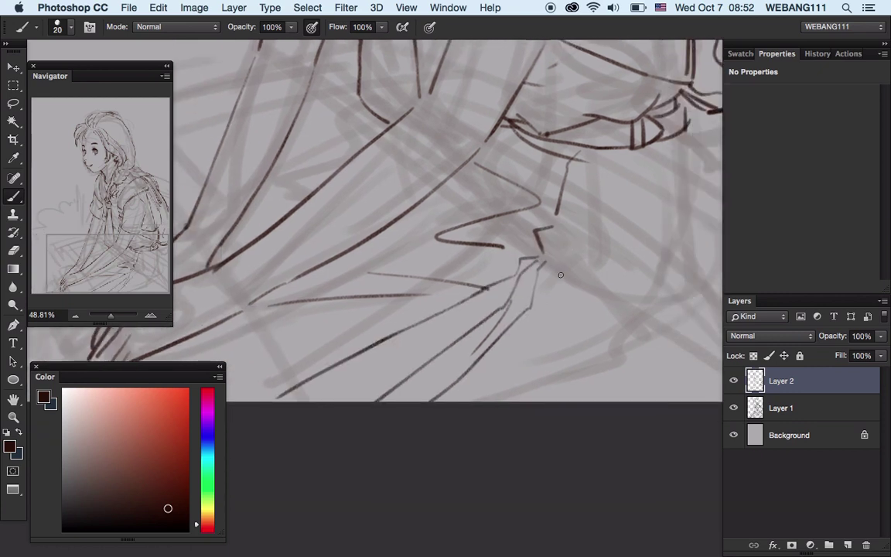
Ink a vertical skirt fold, then rotate the view toward the torso
{"action": "scroll", "coordinate": [577, 267], "scroll_direction": "up", "scroll_amount": 2}
{"action": "scroll", "coordinate": [576, 267], "scroll_direction": "right", "scroll_amount": 1}
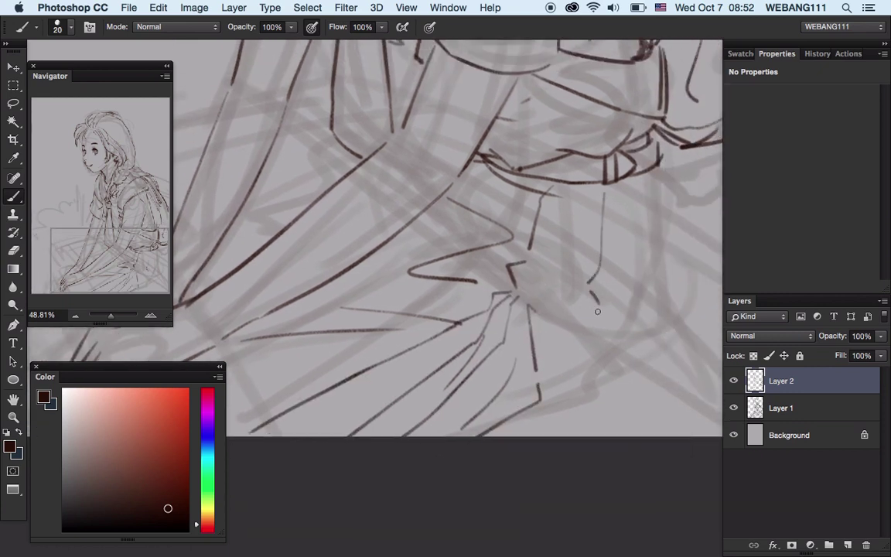
{"action": "scroll", "coordinate": [555, 219], "scroll_direction": "right", "scroll_amount": 1}
{"action": "scroll", "coordinate": [555, 219], "scroll_direction": "right", "scroll_amount": 2}
{"action": "scroll", "coordinate": [554, 219], "scroll_direction": "up", "scroll_amount": 2}
{"action": "left_click_drag", "start_coordinate": [577, 225], "coordinate": [585, 348]}
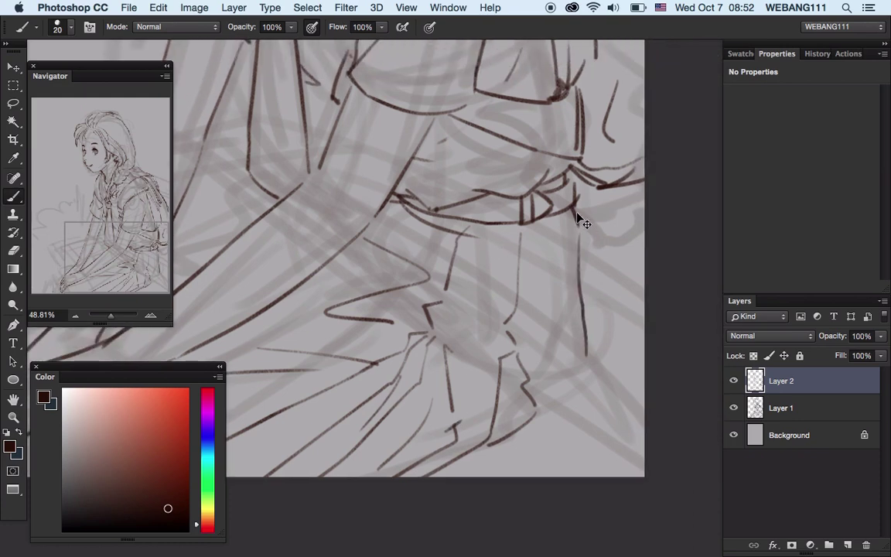
{"action": "scroll", "coordinate": [577, 232], "scroll_direction": "down", "scroll_amount": 3}
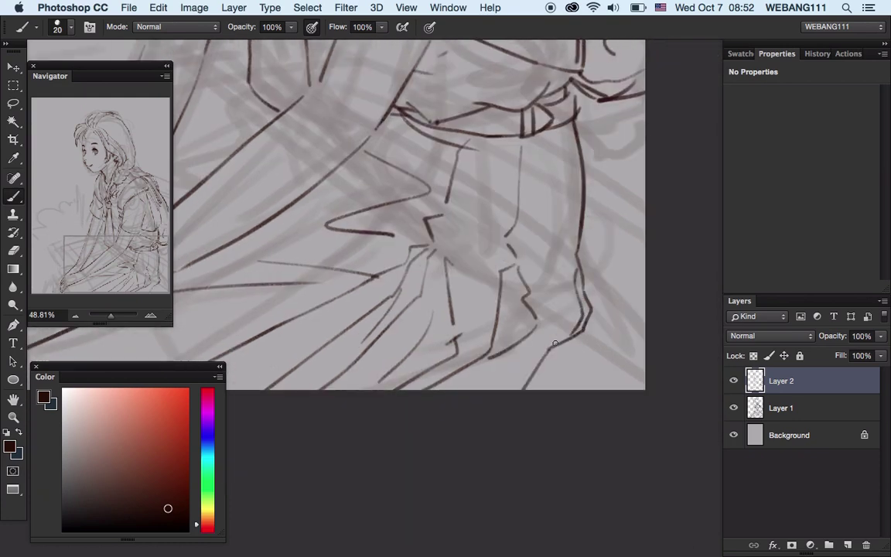
{"action": "left_click_drag", "start_coordinate": [453, 232], "coordinate": [415, 273]}
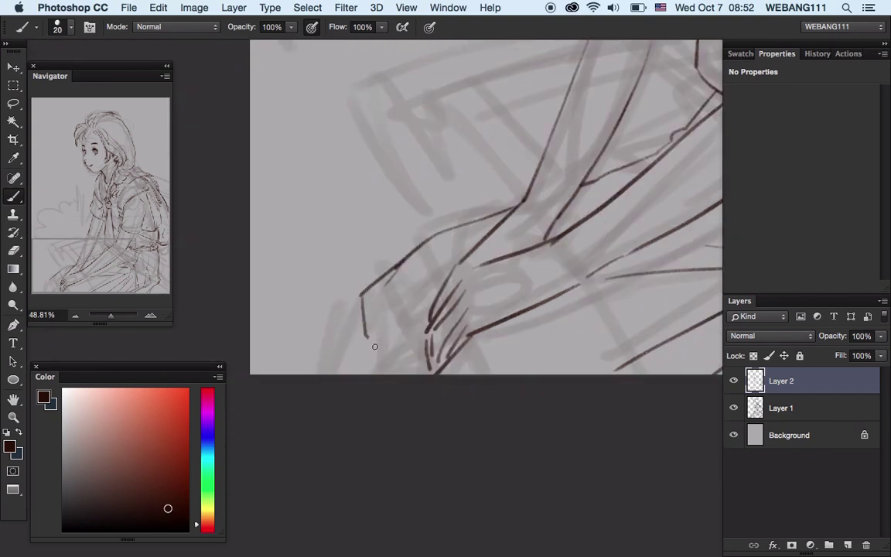
{"action": "left_click_drag", "start_coordinate": [420, 246], "coordinate": [501, 340]}
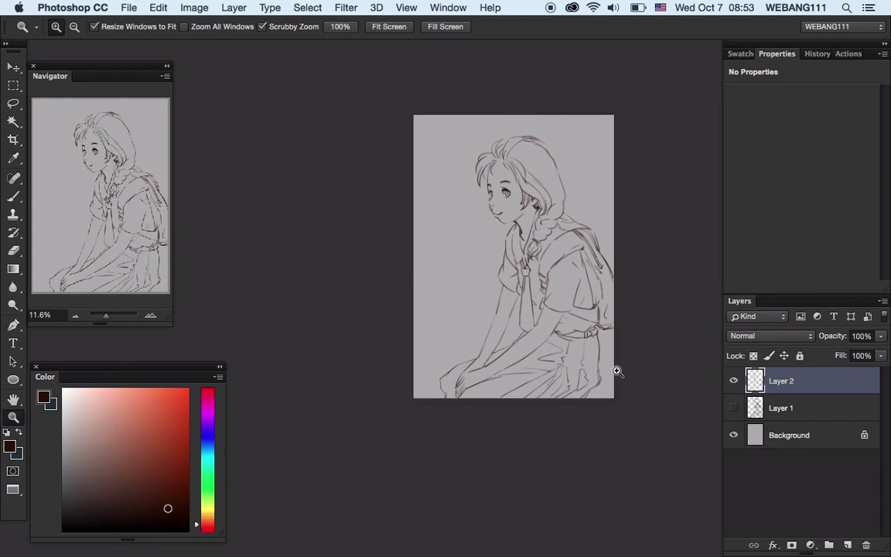
Hide the sketch layer, check the eraser brush settings, return to the brush and zoom onto the face
{"action": "left_click", "coordinate": [617, 371]}
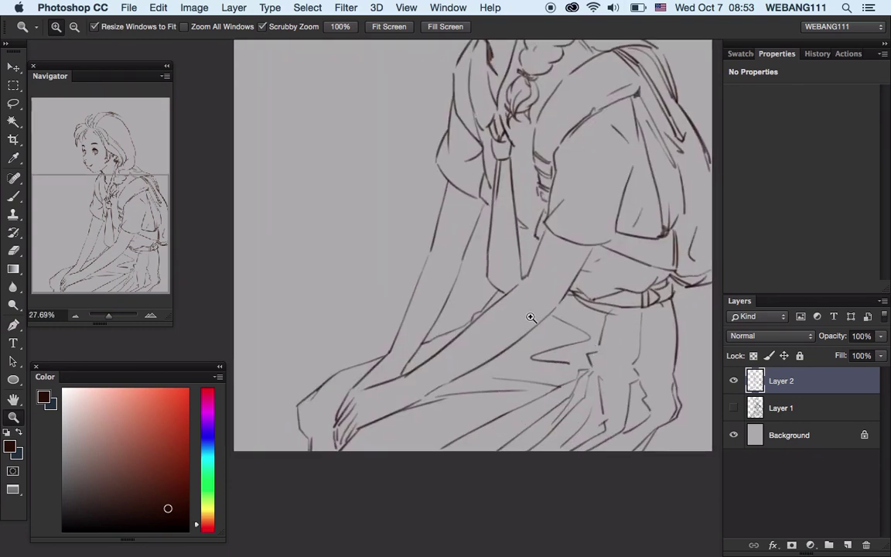
{"action": "key", "text": "e"}
{"action": "right_click", "coordinate": [458, 151]}
{"action": "key", "text": "Escape"}
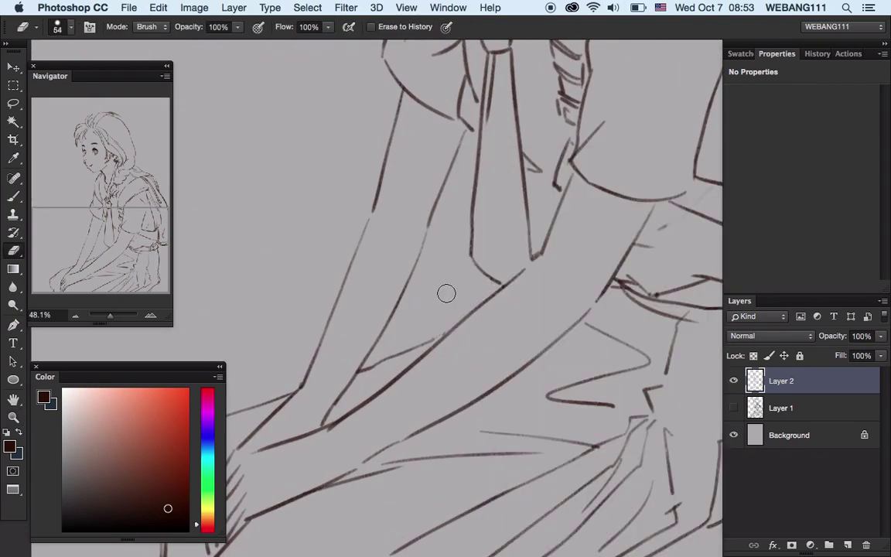
{"action": "key", "text": "b"}
{"action": "left_click_drag", "start_coordinate": [403, 300], "coordinate": [409, 364]}
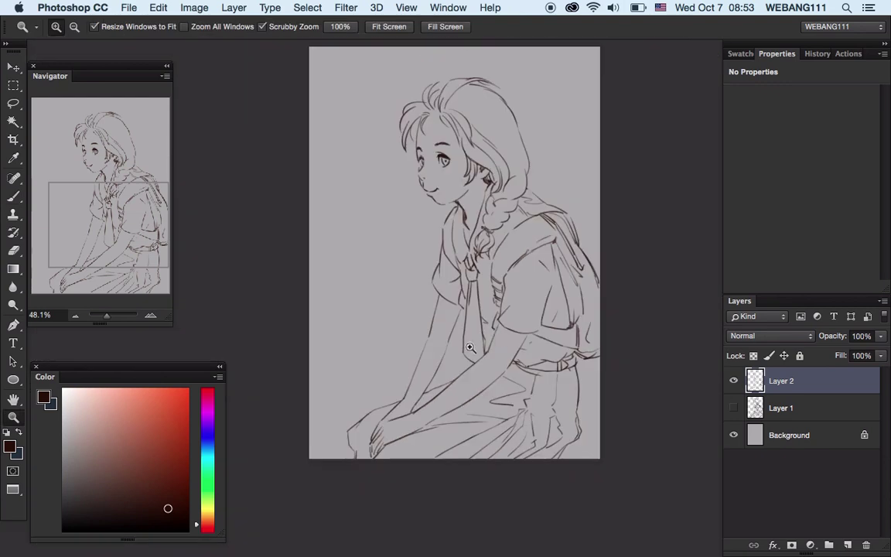
{"action": "left_click_drag", "start_coordinate": [394, 420], "coordinate": [478, 184]}
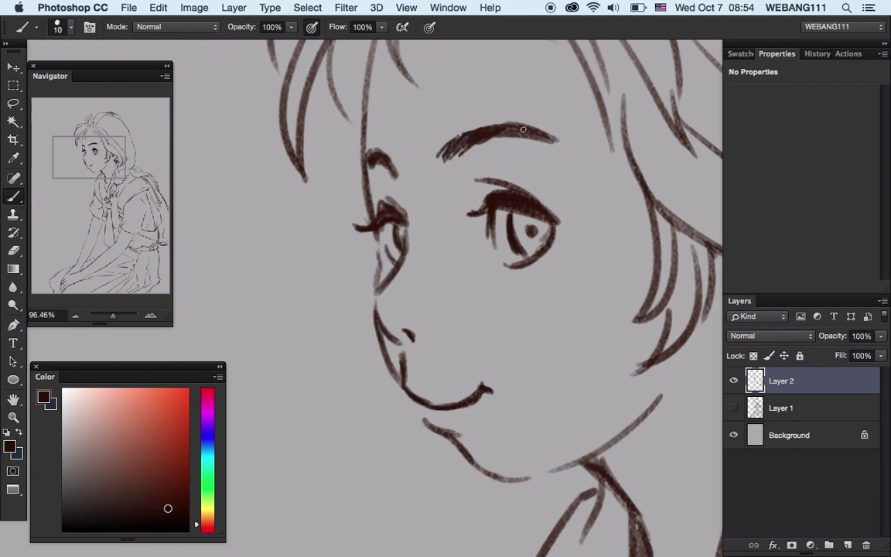
Zoom out and scroll around the face and braid to inspect the line art
{"action": "scroll", "coordinate": [372, 155], "scroll_direction": "up", "scroll_amount": 3}
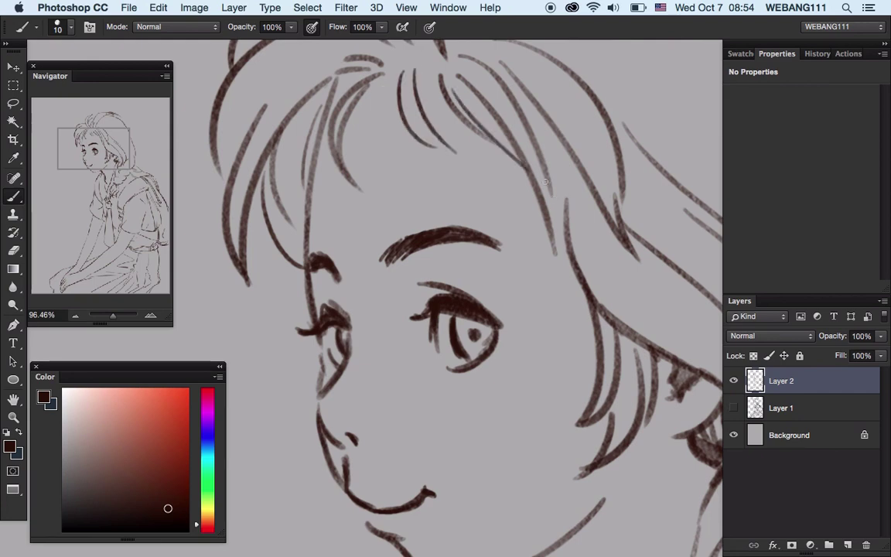
{"action": "key", "text": "ctrl+space"}
{"action": "mouse_move", "coordinate": [545, 182]}
{"action": "left_mouse_down"}
{"action": "mouse_move", "coordinate": [576, 301]}
{"action": "mouse_move", "coordinate": [444, 192]}
{"action": "left_mouse_up"}
{"action": "scroll", "coordinate": [527, 330], "scroll_direction": "down", "scroll_amount": 3}
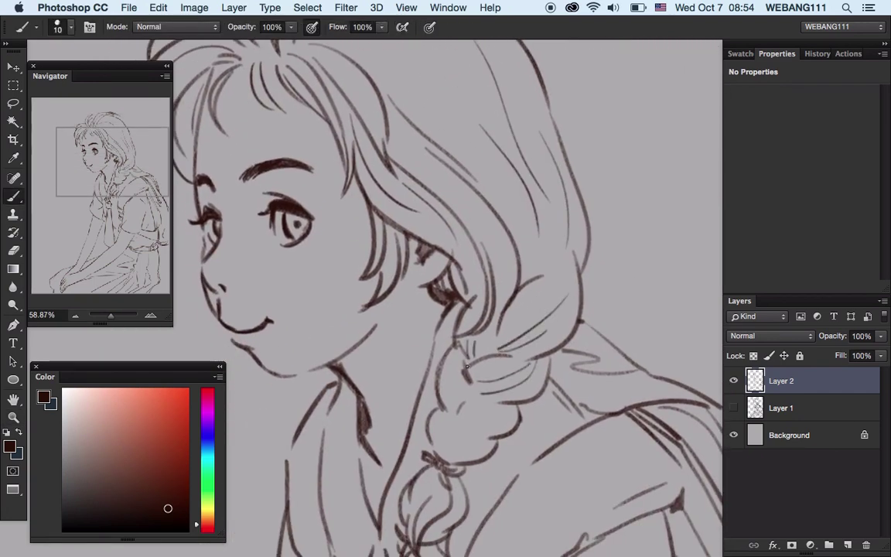
{"action": "scroll", "coordinate": [466, 366], "scroll_direction": "down", "scroll_amount": 3}
{"action": "scroll", "coordinate": [456, 364], "scroll_direction": "down", "scroll_amount": 3}
{"action": "scroll", "coordinate": [445, 352], "scroll_direction": "down", "scroll_amount": 3}
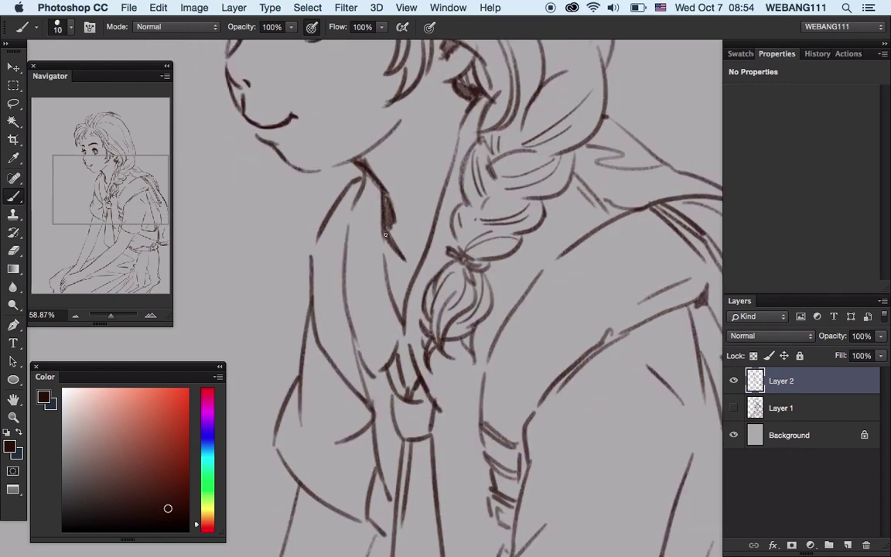
{"action": "scroll", "coordinate": [433, 336], "scroll_direction": "down", "scroll_amount": 3}
{"action": "scroll", "coordinate": [414, 320], "scroll_direction": "down", "scroll_amount": 3}
{"action": "scroll", "coordinate": [415, 320], "scroll_direction": "up", "scroll_amount": 4}
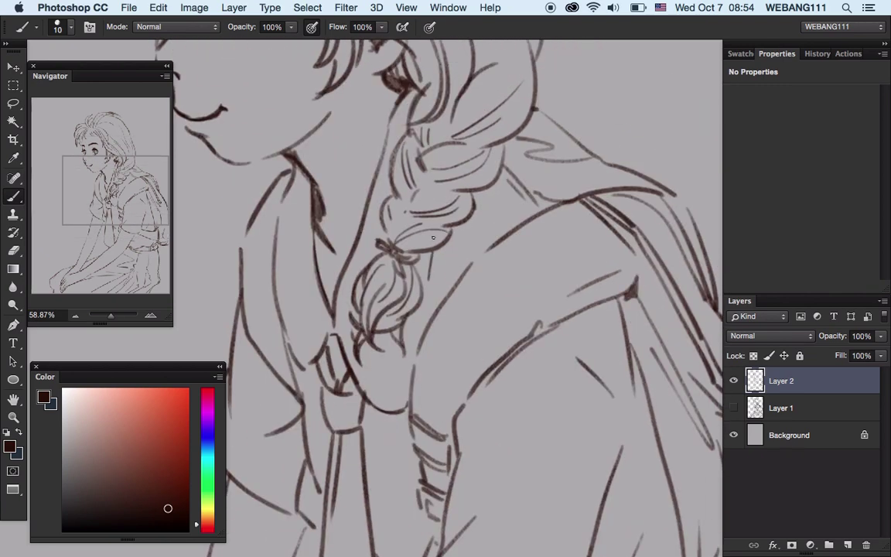
{"action": "scroll", "coordinate": [433, 238], "scroll_direction": "down", "scroll_amount": 3}
{"action": "scroll", "coordinate": [435, 251], "scroll_direction": "down", "scroll_amount": 3}
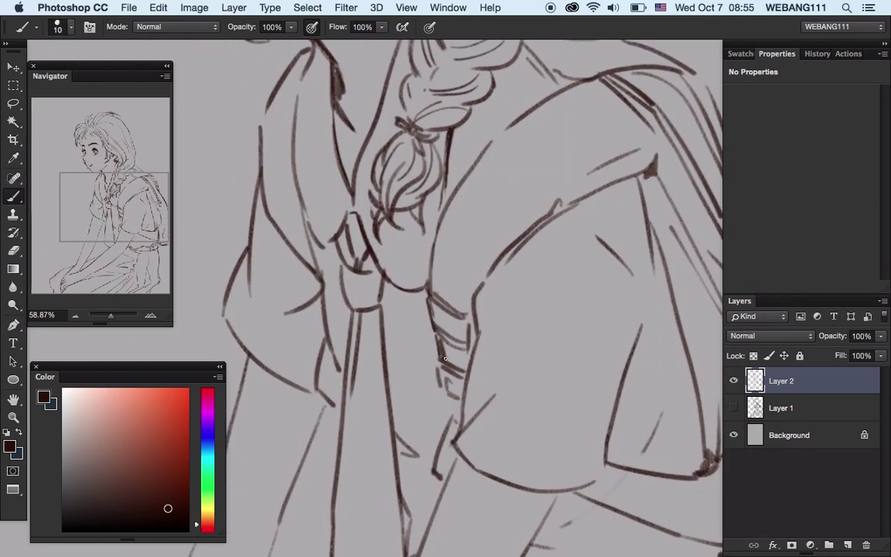
{"action": "scroll", "coordinate": [477, 350], "scroll_direction": "down", "scroll_amount": 2}
{"action": "scroll", "coordinate": [457, 294], "scroll_direction": "down", "scroll_amount": 2}
{"action": "scroll", "coordinate": [431, 233], "scroll_direction": "down", "scroll_amount": 2}
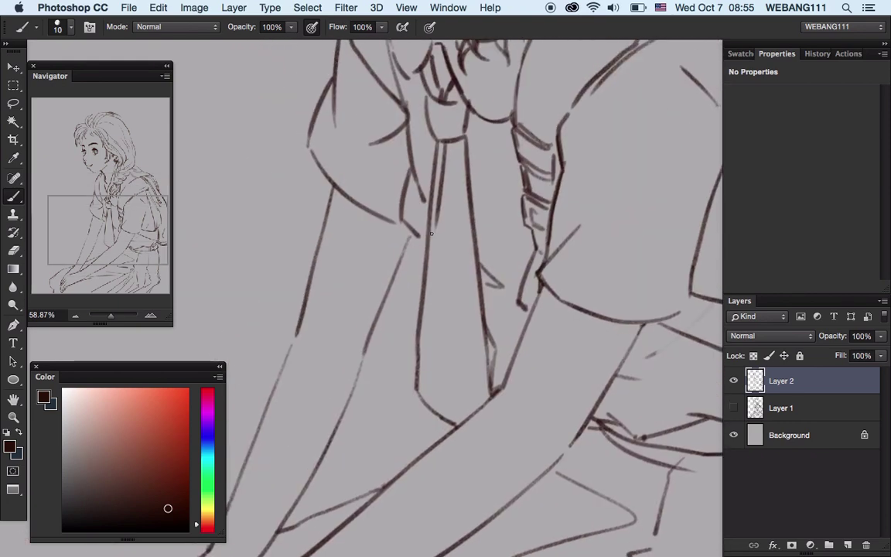
{"action": "scroll", "coordinate": [422, 239], "scroll_direction": "up", "scroll_amount": 2}
{"action": "scroll", "coordinate": [425, 255], "scroll_direction": "up", "scroll_amount": 2}
{"action": "scroll", "coordinate": [433, 225], "scroll_direction": "up", "scroll_amount": 2}
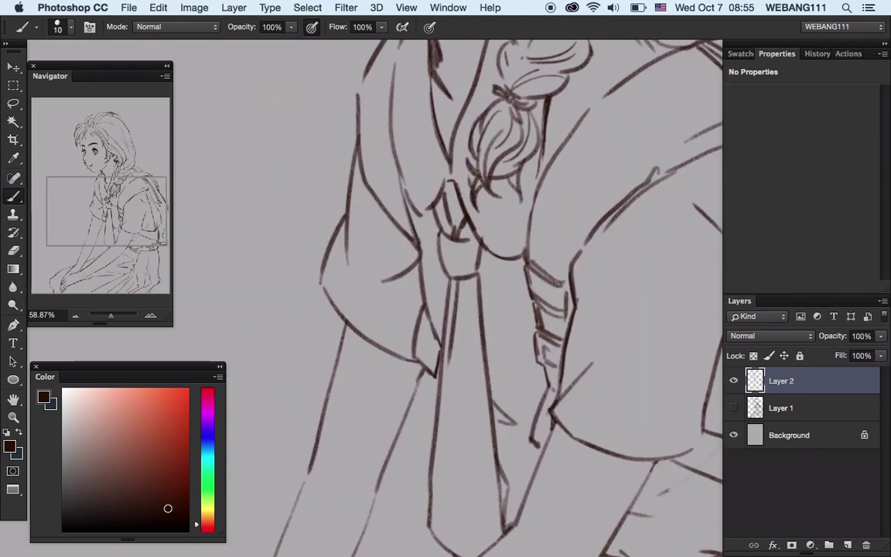
{"action": "scroll", "coordinate": [464, 279], "scroll_direction": "down", "scroll_amount": 2}
{"action": "scroll", "coordinate": [441, 267], "scroll_direction": "down", "scroll_amount": 2}
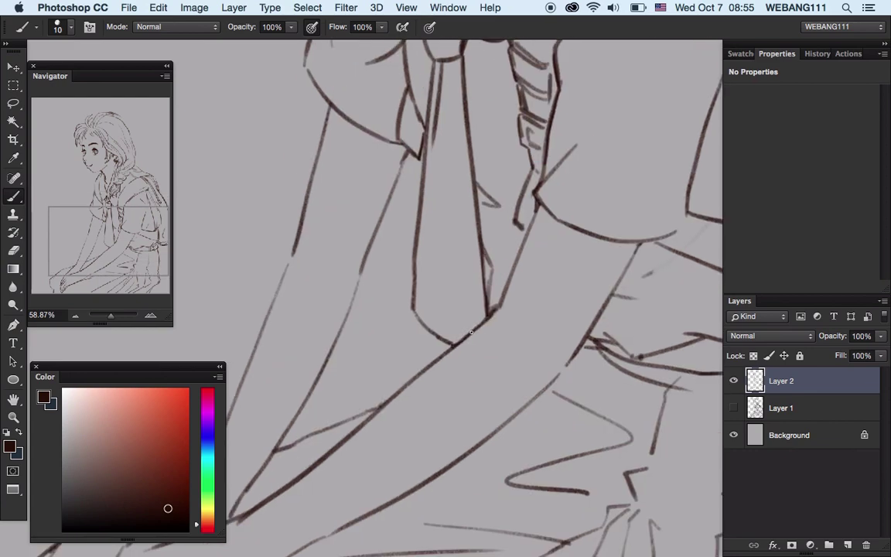
{"action": "scroll", "coordinate": [406, 255], "scroll_direction": "down", "scroll_amount": 3}
{"action": "scroll", "coordinate": [404, 255], "scroll_direction": "up", "scroll_amount": 3}
{"action": "scroll", "coordinate": [540, 294], "scroll_direction": "up", "scroll_amount": 10}
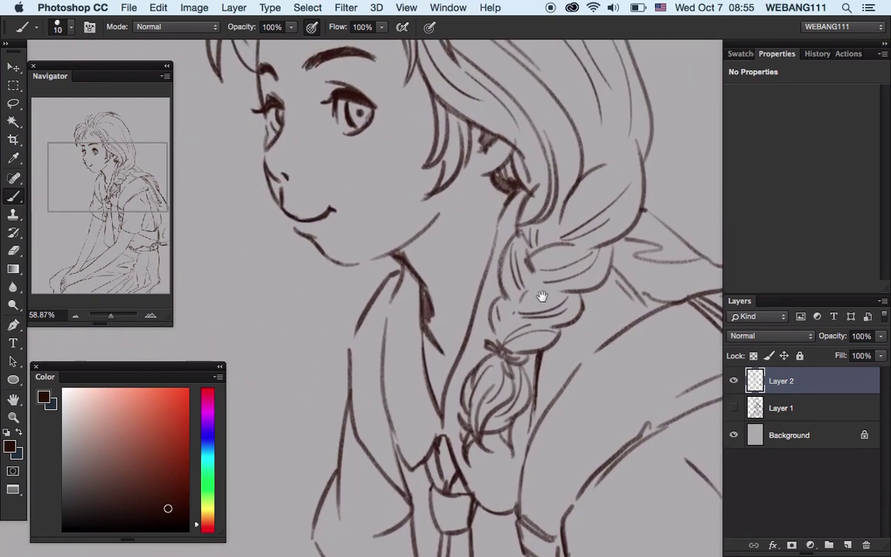
{"action": "scroll", "coordinate": [368, 260], "scroll_direction": "up", "scroll_amount": 5}
Hide the panels and inspect the knees, hands, torso and tie up close
{"action": "key", "text": "Tab"}
{"action": "key", "text": "f"}
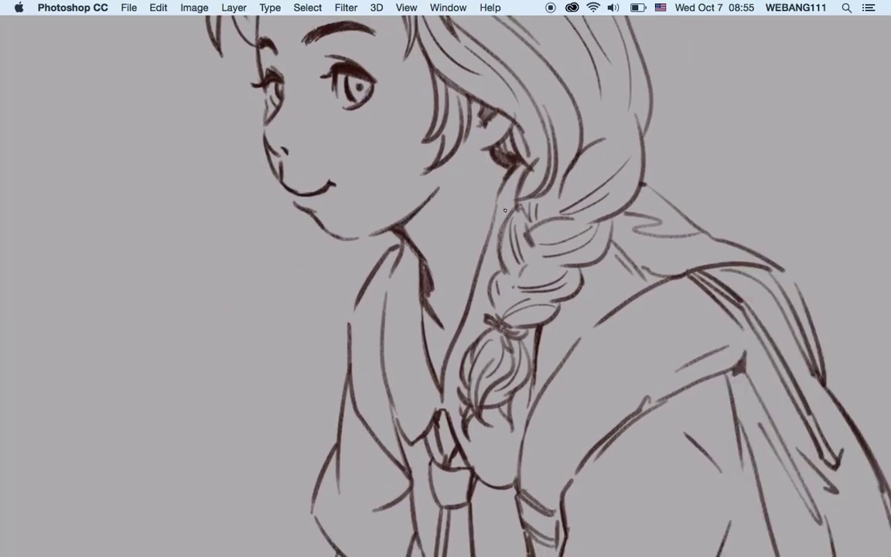
{"action": "left_click_drag", "start_coordinate": [480, 177], "coordinate": [474, 412]}
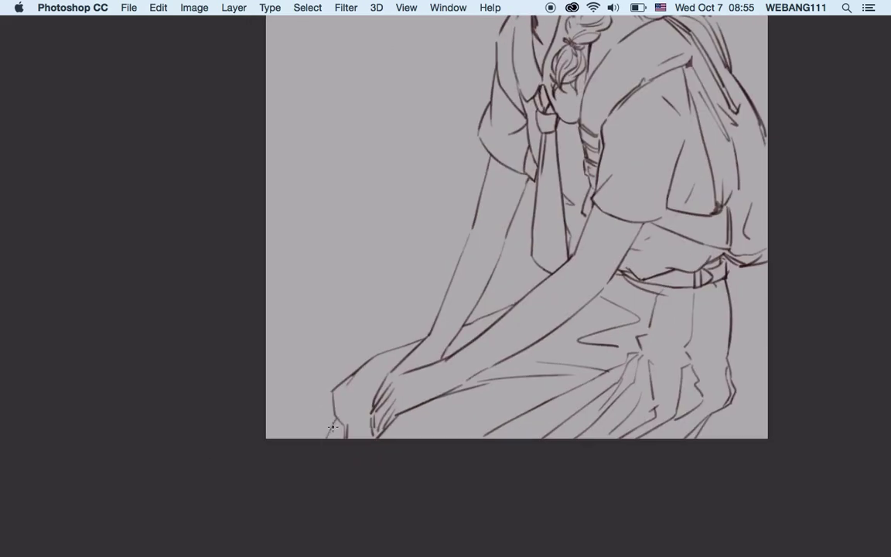
{"action": "key", "text": "super+0"}
{"action": "left_click_drag", "start_coordinate": [496, 302], "coordinate": [587, 306]}
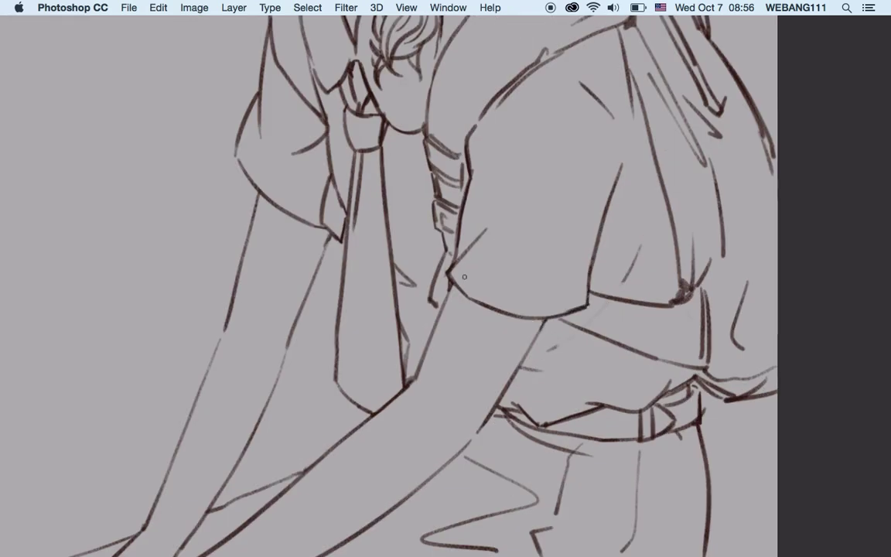
{"action": "scroll", "coordinate": [501, 348], "scroll_direction": "up", "scroll_amount": 5}
{"action": "scroll", "coordinate": [496, 280], "scroll_direction": "up", "scroll_amount": 2}
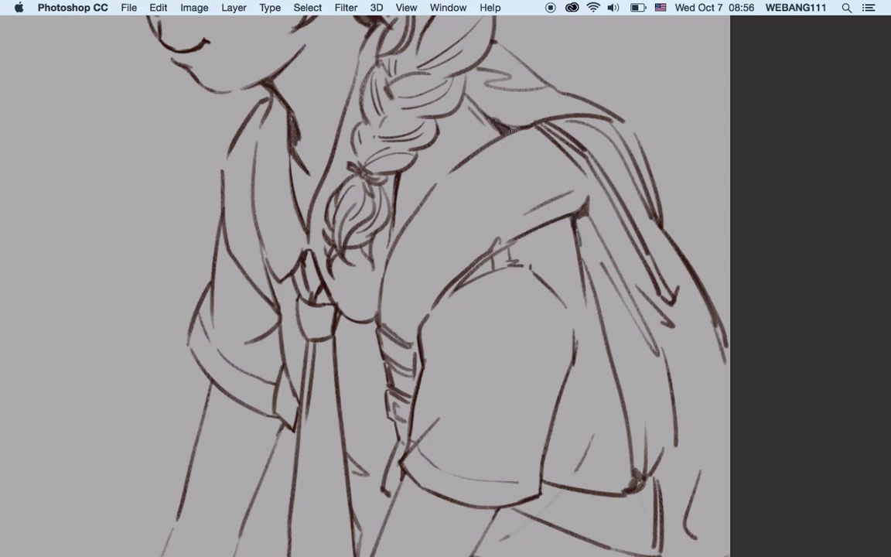
{"action": "scroll", "coordinate": [511, 203], "scroll_direction": "down", "scroll_amount": 3}
{"action": "scroll", "coordinate": [587, 352], "scroll_direction": "down", "scroll_amount": 2}
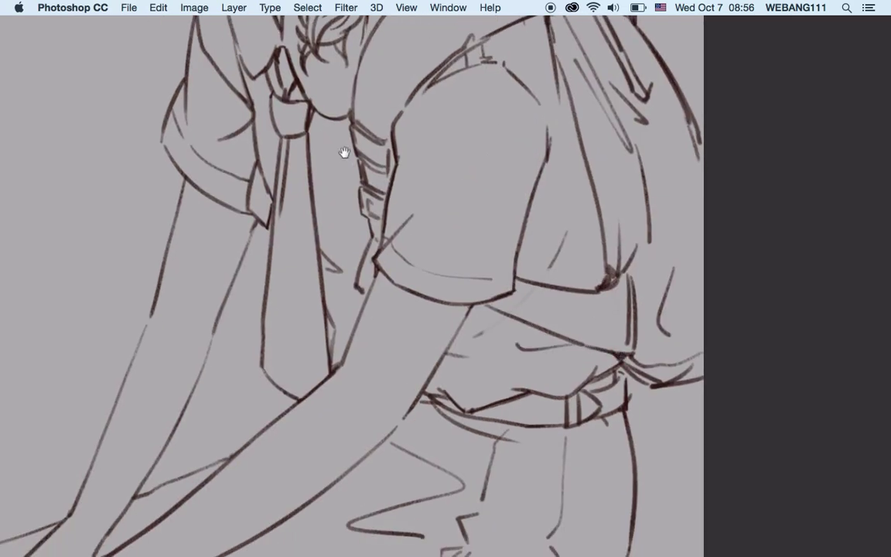
{"action": "scroll", "coordinate": [345, 152], "scroll_direction": "up", "scroll_amount": 3}
{"action": "scroll", "coordinate": [325, 185], "scroll_direction": "up", "scroll_amount": 2}
{"action": "scroll", "coordinate": [309, 217], "scroll_direction": "up", "scroll_amount": 2}
{"action": "scroll", "coordinate": [293, 242], "scroll_direction": "up", "scroll_amount": 2}
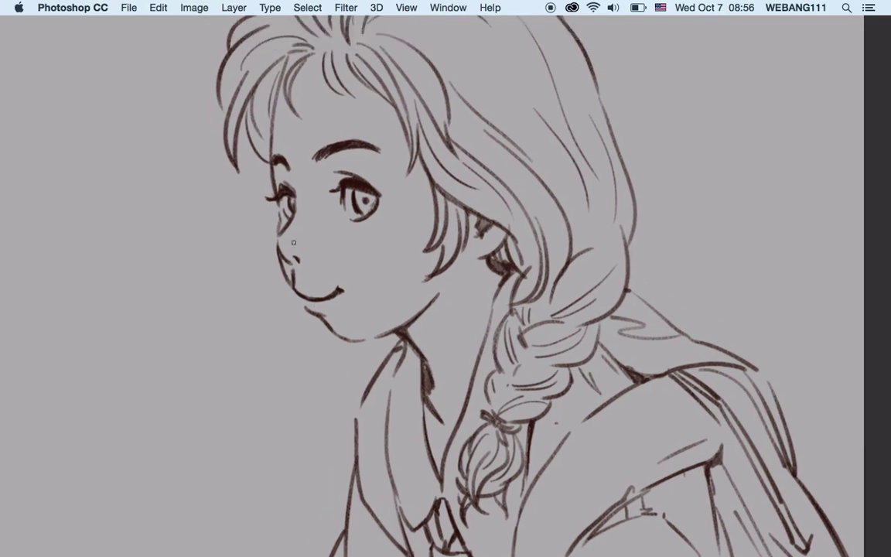
{"action": "scroll", "coordinate": [431, 202], "scroll_direction": "up", "scroll_amount": 1}
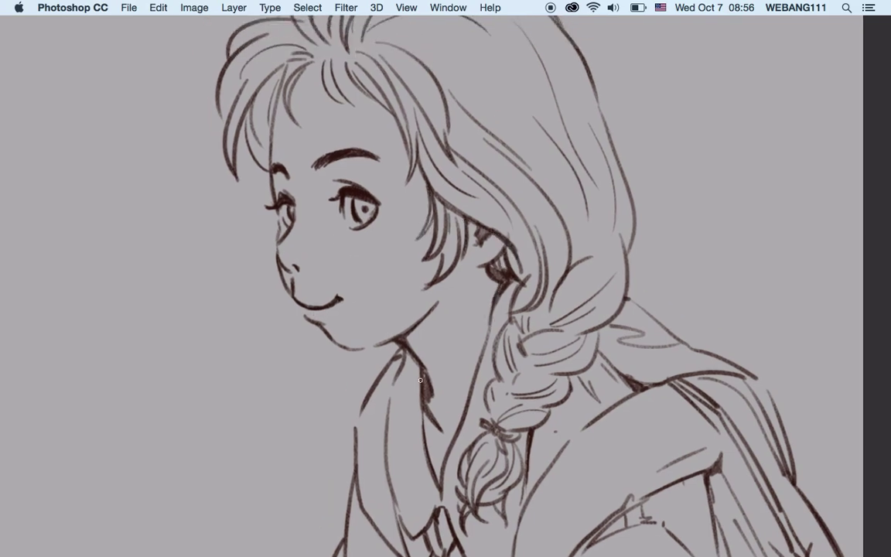
{"action": "key", "text": "super+0"}
Nudge the selected eyebrow slightly lower on the girl's face
{"action": "left_click", "coordinate": [459, 199]}
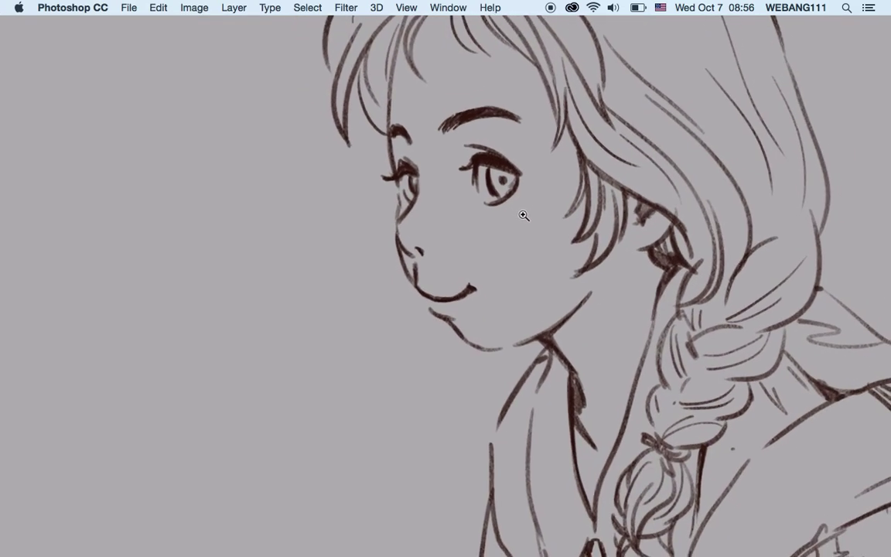
{"action": "left_click_drag", "start_coordinate": [503, 126], "coordinate": [503, 132]}
{"action": "key", "text": "super+0"}
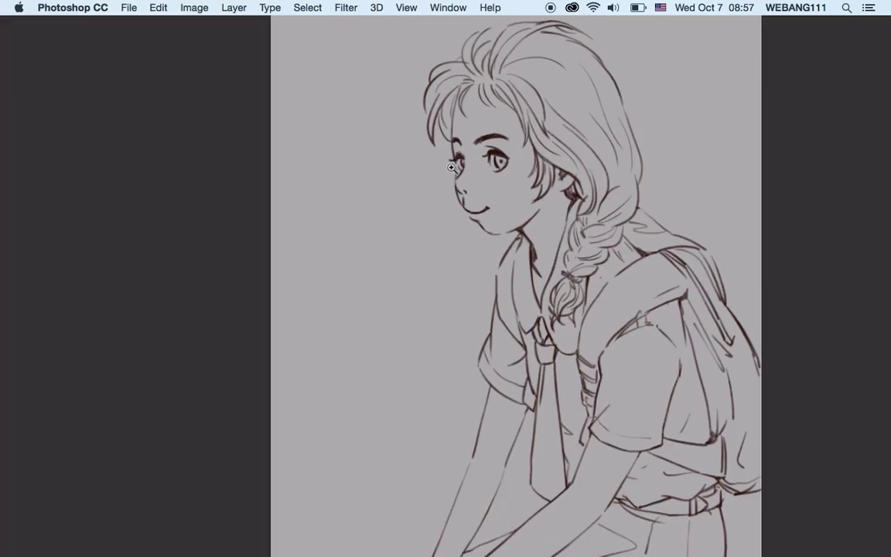
Draw an extra hair strand on the right side of her hair, then restore the panels
{"action": "left_click", "coordinate": [414, 106]}
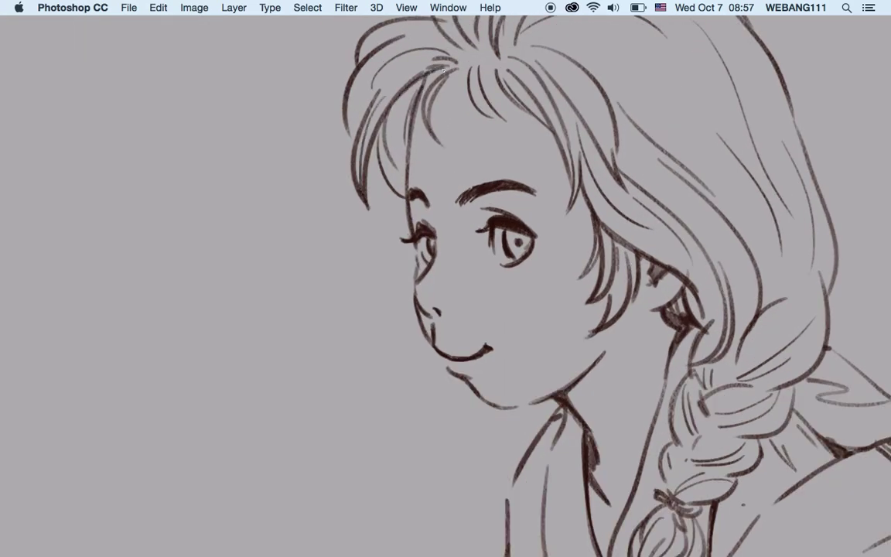
{"action": "scroll", "coordinate": [367, 130], "scroll_direction": "up", "scroll_amount": 3}
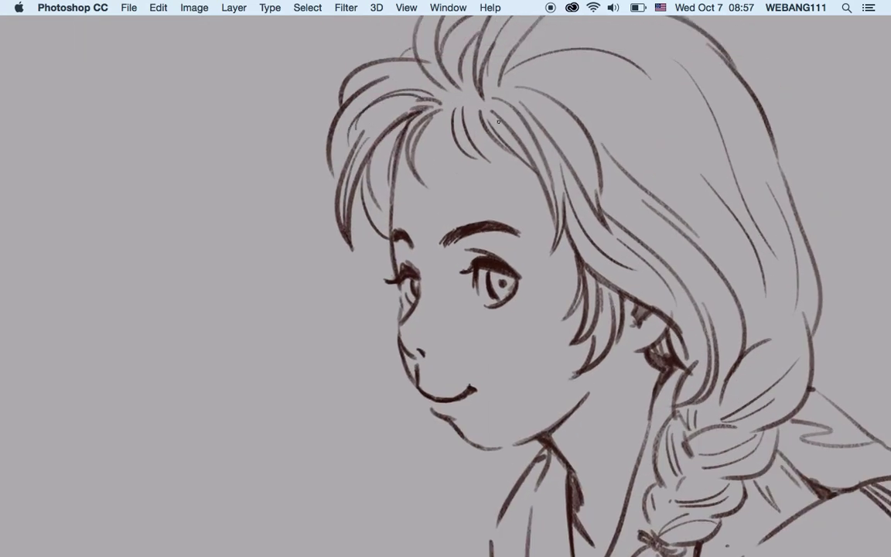
{"action": "scroll", "coordinate": [450, 147], "scroll_direction": "up", "scroll_amount": 3}
{"action": "scroll", "coordinate": [537, 159], "scroll_direction": "down", "scroll_amount": 4}
{"action": "scroll", "coordinate": [537, 159], "scroll_direction": "right", "scroll_amount": 2}
{"action": "scroll", "coordinate": [599, 244], "scroll_direction": "down", "scroll_amount": 2}
{"action": "scroll", "coordinate": [599, 244], "scroll_direction": "right", "scroll_amount": 2}
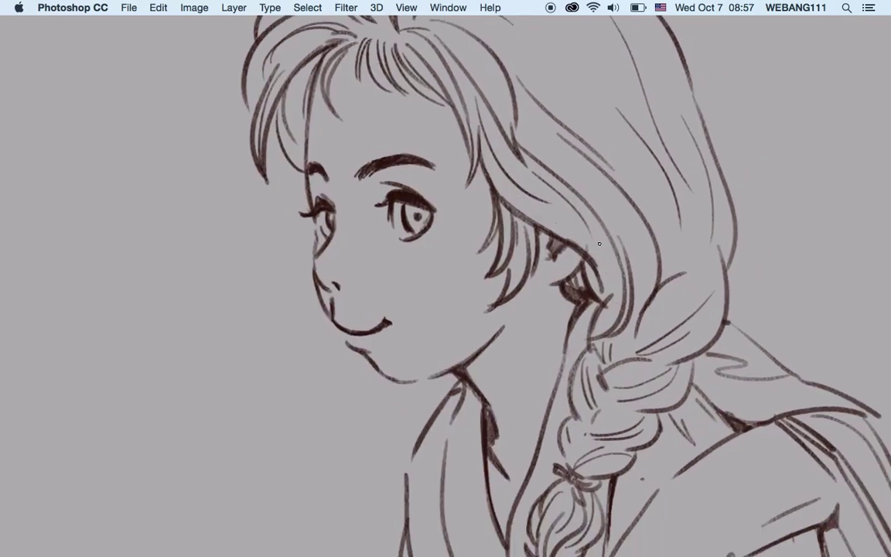
{"action": "left_click_drag", "start_coordinate": [526, 122], "coordinate": [619, 208]}
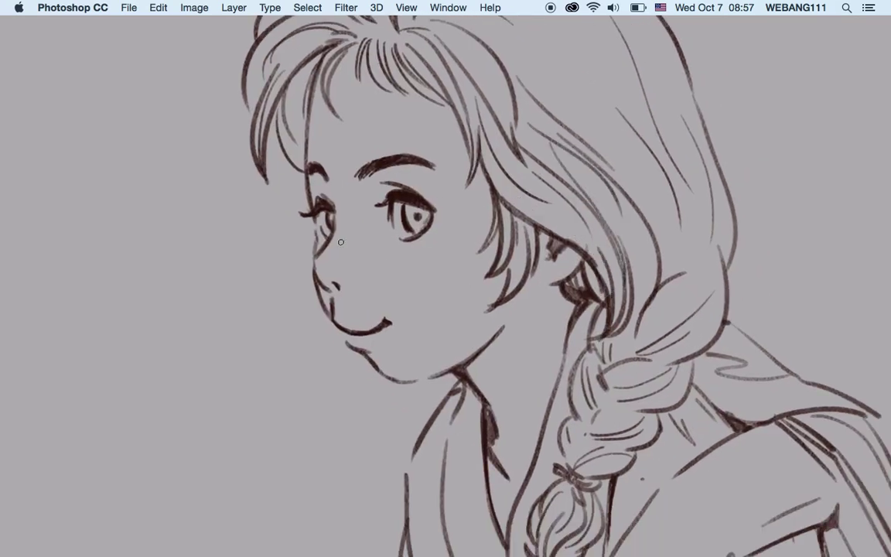
{"action": "key", "text": "super+0"}
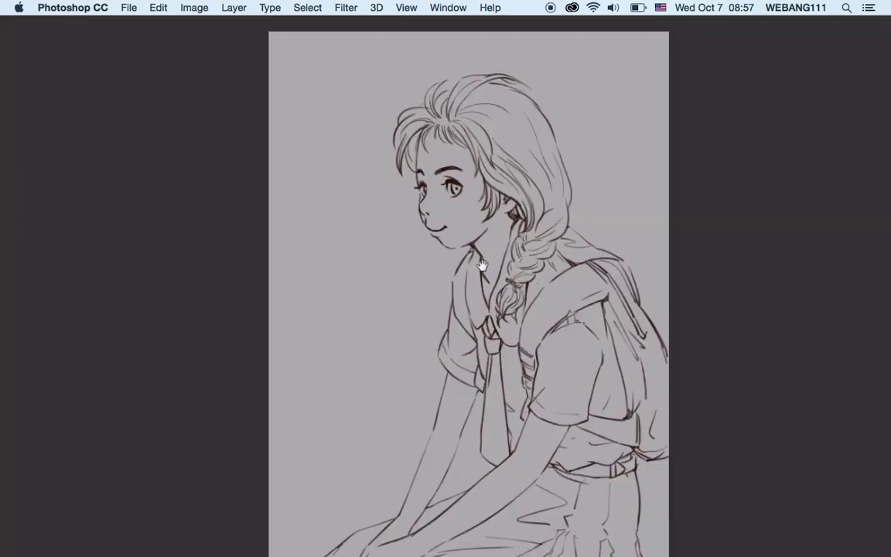
{"action": "key", "text": "Tab"}
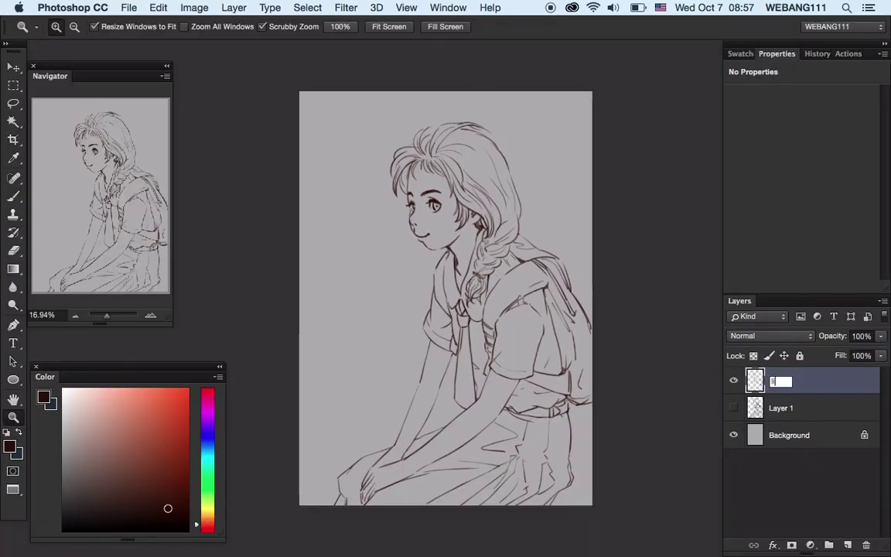
Name the top layer 'line', fade it to 30% opacity, and select Layer 1
{"action": "type", "text": "ine"}
{"action": "left_click", "coordinate": [833, 415]}
{"action": "left_click", "coordinate": [13, 326]}
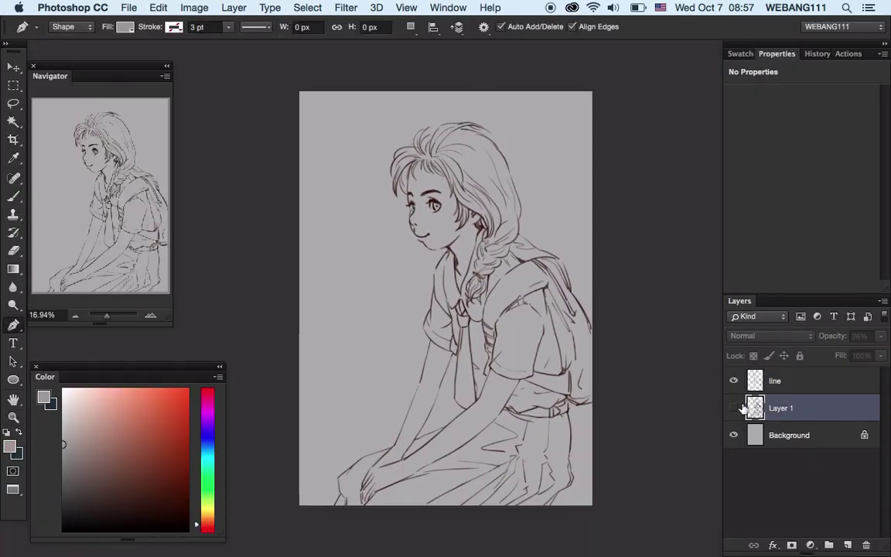
{"action": "left_click", "coordinate": [774, 381]}
{"action": "key", "text": "3"}
{"action": "left_click", "coordinate": [782, 408]}
Start the shape outline at the hair, tracing forehead, nose, lips, chin and jaw
{"action": "left_click", "coordinate": [434, 192], "text": "ctrl"}
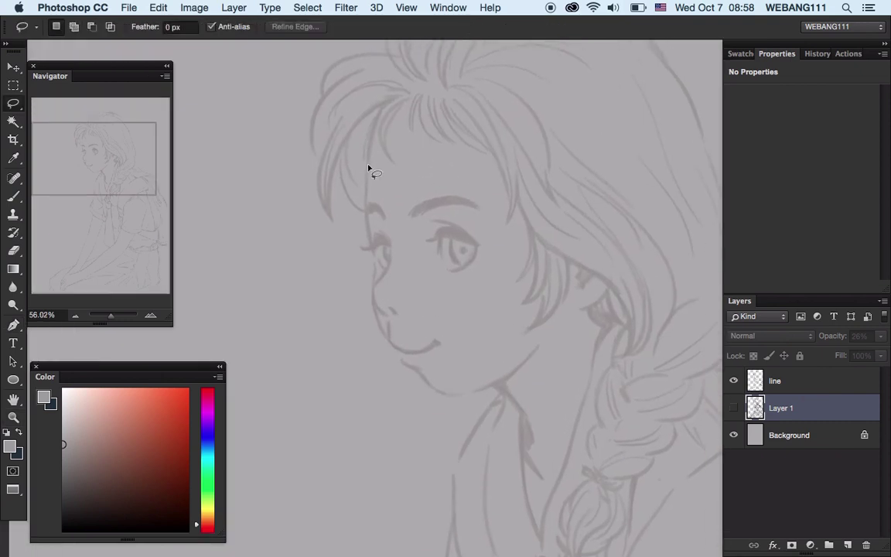
{"action": "left_click", "coordinate": [379, 117]}
{"action": "left_click_drag", "start_coordinate": [366, 217], "coordinate": [367, 234]}
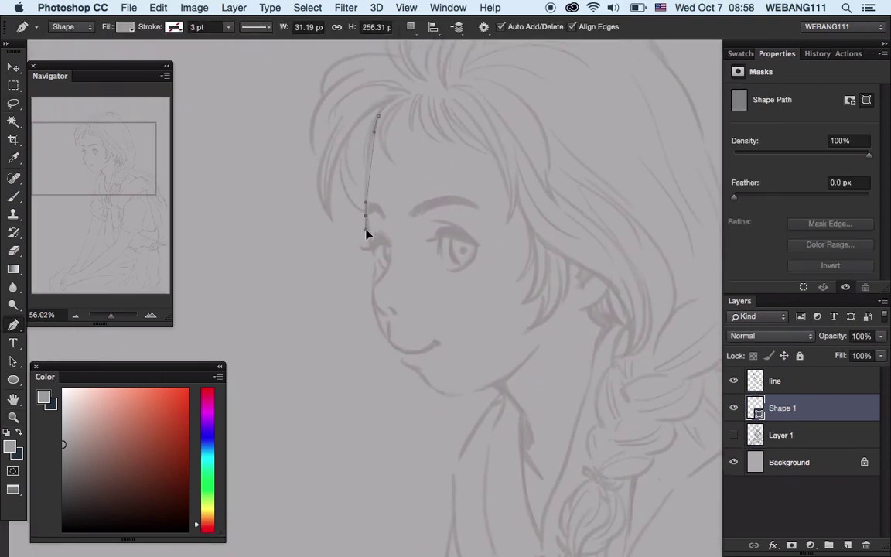
{"action": "left_click", "coordinate": [395, 351]}
{"action": "left_click", "coordinate": [406, 365]}
{"action": "left_click", "coordinate": [424, 378]}
{"action": "left_click", "coordinate": [459, 397]}
{"action": "left_click", "coordinate": [497, 384]}
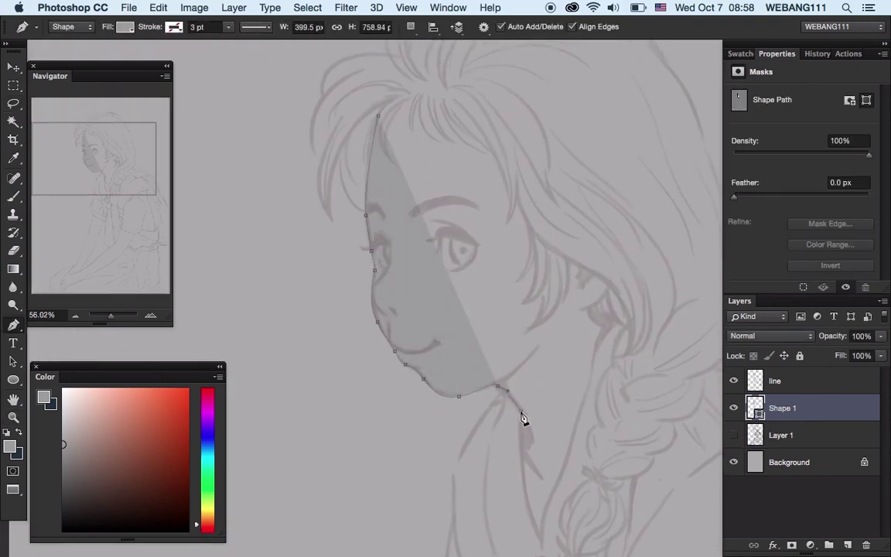
Continue the shape outline down the arm to the hand and around the lower body
{"action": "scroll", "coordinate": [430, 213], "scroll_direction": "down", "scroll_amount": 5}
{"action": "scroll", "coordinate": [420, 264], "scroll_direction": "down", "scroll_amount": 3}
{"action": "scroll", "coordinate": [402, 225], "scroll_direction": "down", "scroll_amount": 2}
{"action": "scroll", "coordinate": [413, 234], "scroll_direction": "down", "scroll_amount": 3}
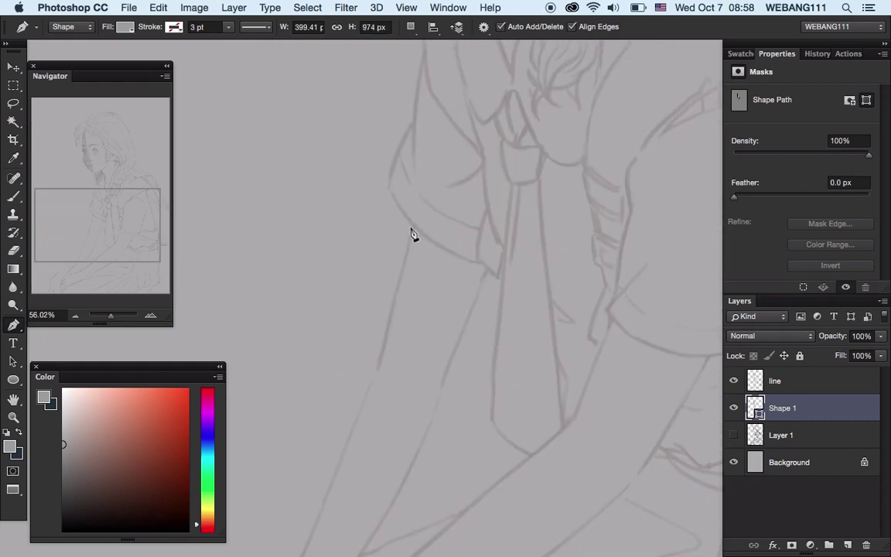
{"action": "scroll", "coordinate": [413, 235], "scroll_direction": "down", "scroll_amount": 3}
{"action": "left_click", "coordinate": [442, 248]}
{"action": "left_click", "coordinate": [375, 391]}
{"action": "scroll", "coordinate": [373, 404], "scroll_direction": "down", "scroll_amount": 3}
{"action": "left_click", "coordinate": [452, 275]}
{"action": "left_click", "coordinate": [426, 322]}
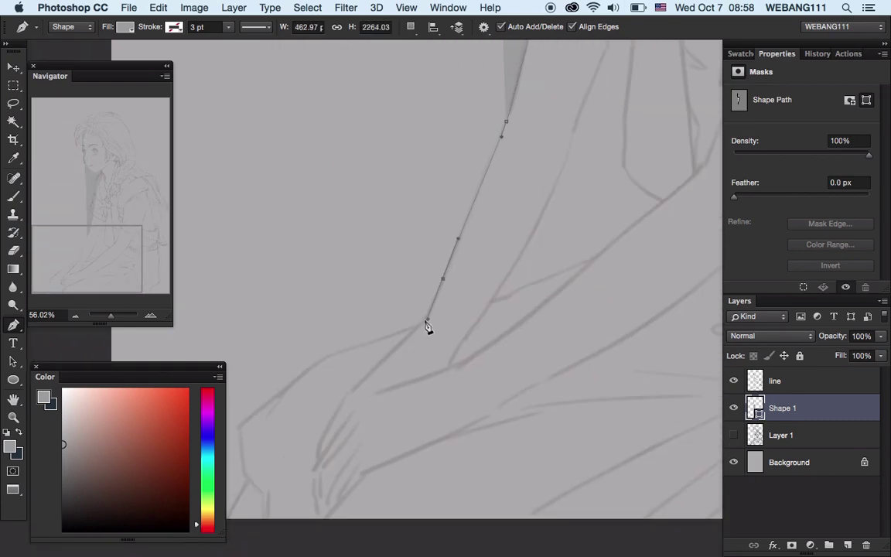
{"action": "scroll", "coordinate": [403, 341], "scroll_direction": "down", "scroll_amount": 3}
{"action": "left_click", "coordinate": [462, 484]}
{"action": "left_click", "coordinate": [613, 442]}
Trace the outline up the figure's right side to the hair and close it
{"action": "scroll", "coordinate": [633, 324], "scroll_direction": "up", "scroll_amount": 5}
{"action": "scroll", "coordinate": [664, 365], "scroll_direction": "up", "scroll_amount": 3}
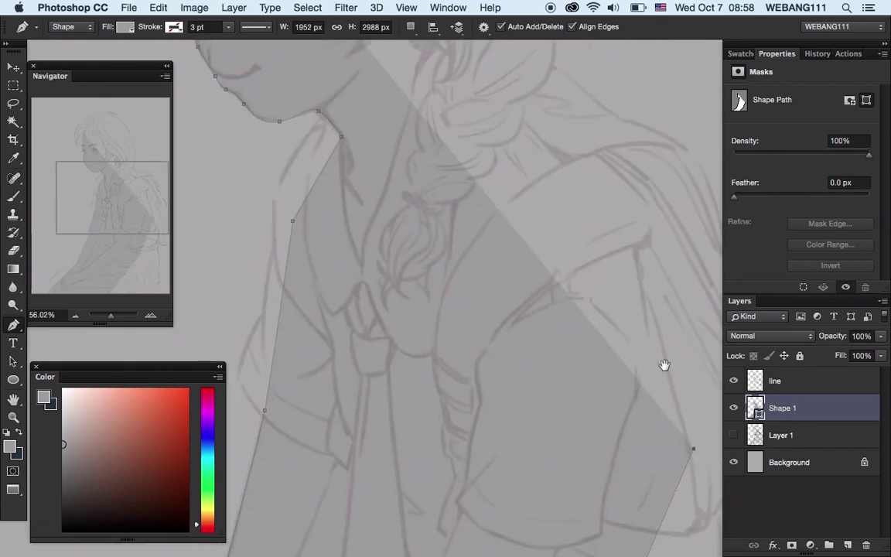
{"action": "scroll", "coordinate": [663, 365], "scroll_direction": "up", "scroll_amount": 5}
{"action": "left_click", "coordinate": [577, 324]}
{"action": "scroll", "coordinate": [551, 254], "scroll_direction": "up", "scroll_amount": 1}
{"action": "left_click", "coordinate": [506, 163]}
{"action": "left_click", "coordinate": [407, 100]}
Set Exclude Overlapping Shapes and add the arm-and-lap cut-out path to finish Shape 1
{"action": "left_click", "coordinate": [411, 27]}
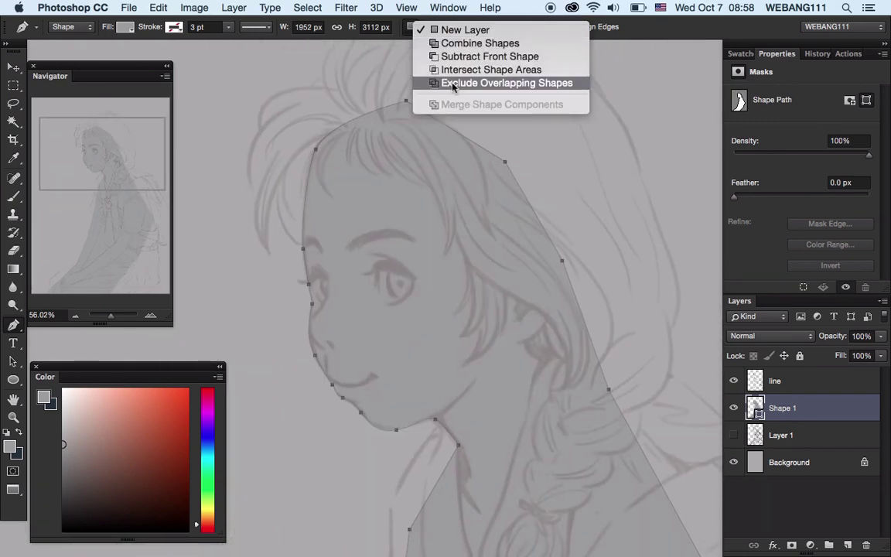
{"action": "left_click", "coordinate": [453, 83]}
{"action": "scroll", "coordinate": [480, 147], "scroll_direction": "down", "scroll_amount": 5}
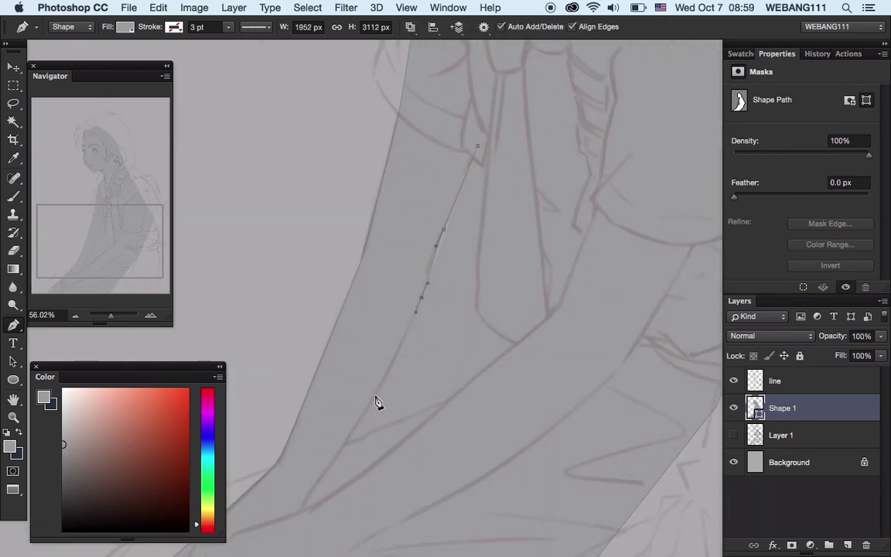
{"action": "left_click_drag", "start_coordinate": [331, 470], "coordinate": [441, 413]}
{"action": "left_click", "coordinate": [511, 346]}
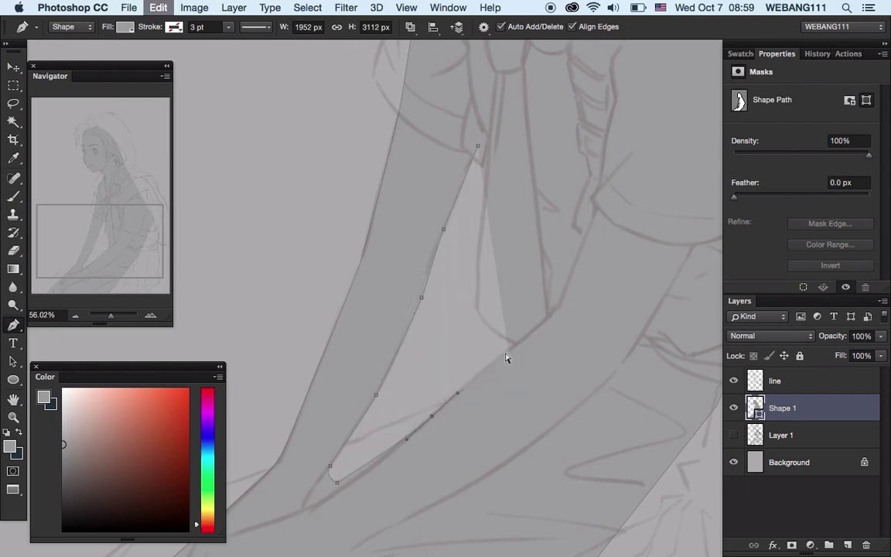
{"action": "left_click", "coordinate": [552, 313]}
{"action": "left_click", "coordinate": [567, 238]}
{"action": "left_click", "coordinate": [497, 107]}
{"action": "left_click", "coordinate": [477, 145]}
{"action": "key", "text": "ctrl+minus"}
{"action": "key", "text": "ctrl+minus"}
Create a new layer and start a lasso selection around the hair and arm
{"action": "left_click", "coordinate": [849, 547]}
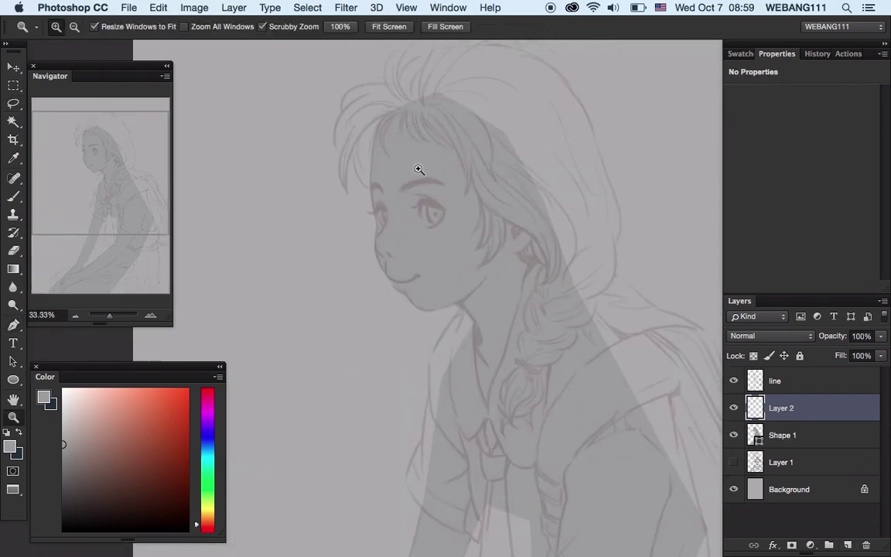
{"action": "key", "text": "l"}
{"action": "left_click_drag", "start_coordinate": [378, 139], "coordinate": [338, 160]}
{"action": "mouse_move", "coordinate": [363, 97]}
{"action": "left_mouse_down"}
{"action": "mouse_move", "coordinate": [345, 215]}
{"action": "mouse_move", "coordinate": [411, 131]}
{"action": "mouse_move", "coordinate": [317, 159]}
{"action": "mouse_move", "coordinate": [349, 158]}
{"action": "left_mouse_up"}
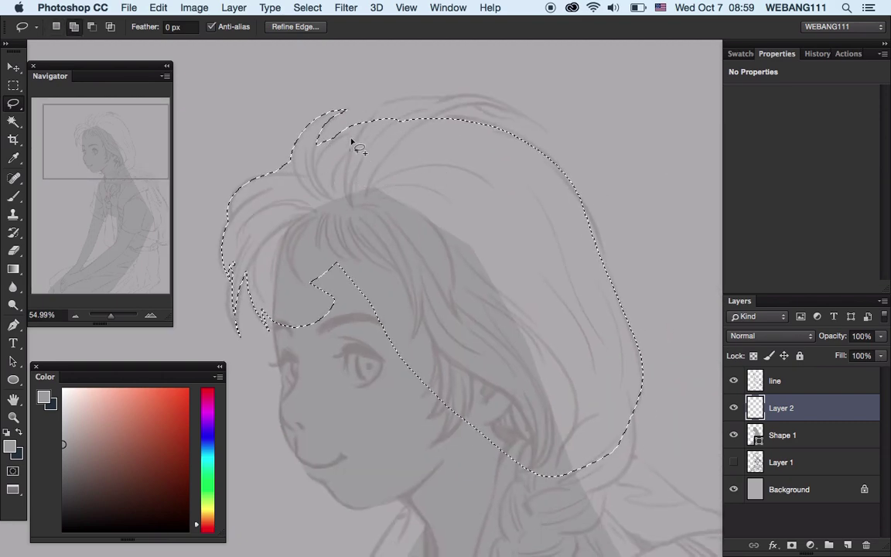
{"action": "mouse_move", "coordinate": [496, 465]}
{"action": "left_mouse_down"}
{"action": "mouse_move", "coordinate": [396, 270]}
{"action": "mouse_move", "coordinate": [371, 85]}
{"action": "mouse_move", "coordinate": [314, 328]}
{"action": "mouse_move", "coordinate": [370, 456]}
{"action": "left_mouse_up"}
{"action": "scroll", "coordinate": [364, 449], "scroll_direction": "down", "scroll_amount": 5}
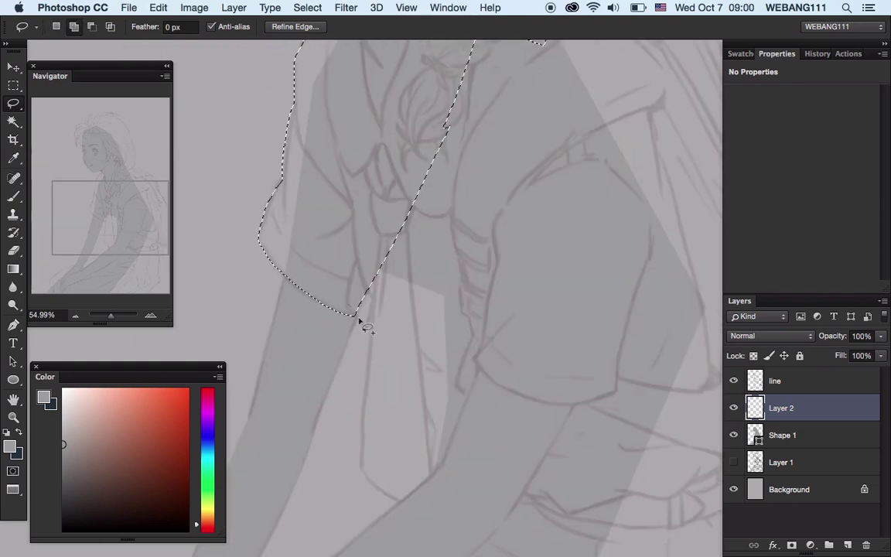
{"action": "mouse_move", "coordinate": [418, 291]}
{"action": "left_mouse_down"}
{"action": "mouse_move", "coordinate": [433, 427]}
{"action": "mouse_move", "coordinate": [517, 195]}
{"action": "mouse_move", "coordinate": [563, 427]}
{"action": "mouse_move", "coordinate": [389, 142]}
{"action": "mouse_move", "coordinate": [517, 205]}
{"action": "mouse_move", "coordinate": [324, 355]}
{"action": "mouse_move", "coordinate": [526, 189]}
{"action": "left_mouse_up"}
Continue the lasso around the torso, sleeve and skirt and close the selection
{"action": "scroll", "coordinate": [517, 195], "scroll_direction": "right", "scroll_amount": 3}
{"action": "scroll", "coordinate": [389, 142], "scroll_direction": "up", "scroll_amount": 5}
{"action": "scroll", "coordinate": [324, 354], "scroll_direction": "down", "scroll_amount": 5}
{"action": "scroll", "coordinate": [526, 190], "scroll_direction": "down", "scroll_amount": 5}
{"action": "mouse_move", "coordinate": [581, 175]}
{"action": "left_mouse_down"}
{"action": "mouse_move", "coordinate": [368, 128]}
{"action": "mouse_move", "coordinate": [597, 299]}
{"action": "mouse_move", "coordinate": [447, 149]}
{"action": "mouse_move", "coordinate": [686, 258]}
{"action": "mouse_move", "coordinate": [454, 268]}
{"action": "mouse_move", "coordinate": [447, 181]}
{"action": "mouse_move", "coordinate": [591, 243]}
{"action": "mouse_move", "coordinate": [446, 211]}
{"action": "left_mouse_up"}
{"action": "scroll", "coordinate": [448, 149], "scroll_direction": "down", "scroll_amount": 5}
{"action": "scroll", "coordinate": [453, 268], "scroll_direction": "up", "scroll_amount": 3}
{"action": "scroll", "coordinate": [591, 243], "scroll_direction": "down", "scroll_amount": 3}
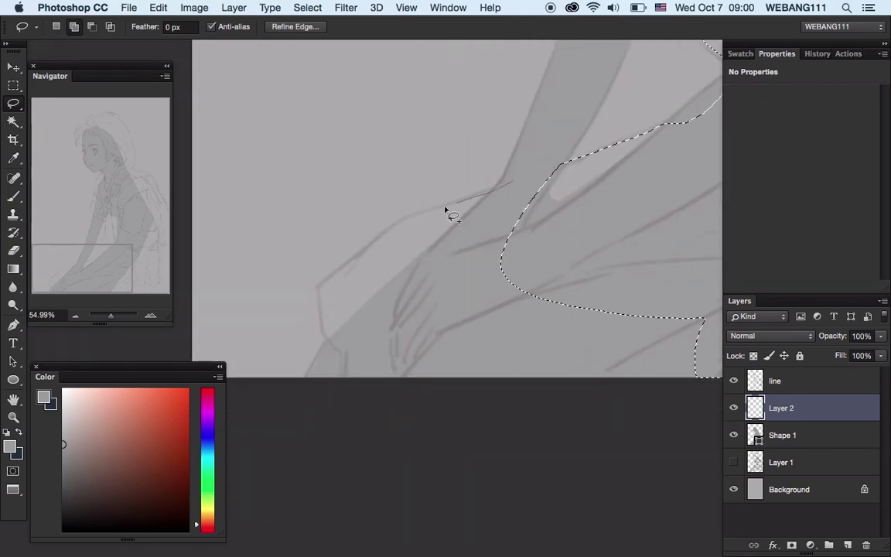
{"action": "left_click_drag", "start_coordinate": [431, 361], "coordinate": [533, 179]}
{"action": "scroll", "coordinate": [324, 243], "scroll_direction": "up", "scroll_amount": 3}
{"action": "left_click_drag", "start_coordinate": [325, 243], "coordinate": [452, 317]}
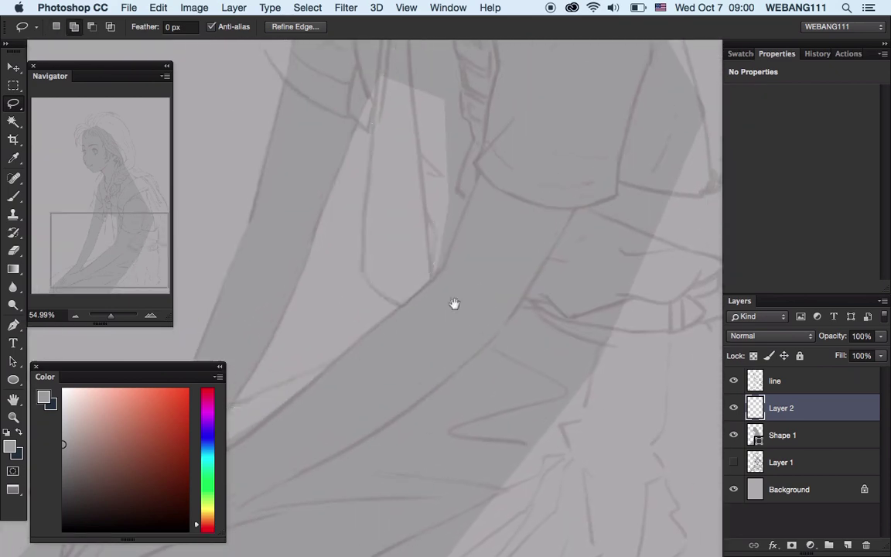
{"action": "scroll", "coordinate": [550, 201], "scroll_direction": "down", "scroll_amount": 4}
Fill the selection with foreground grey, deselect, and also select Shape 1
{"action": "key", "text": "alt+BackSpace"}
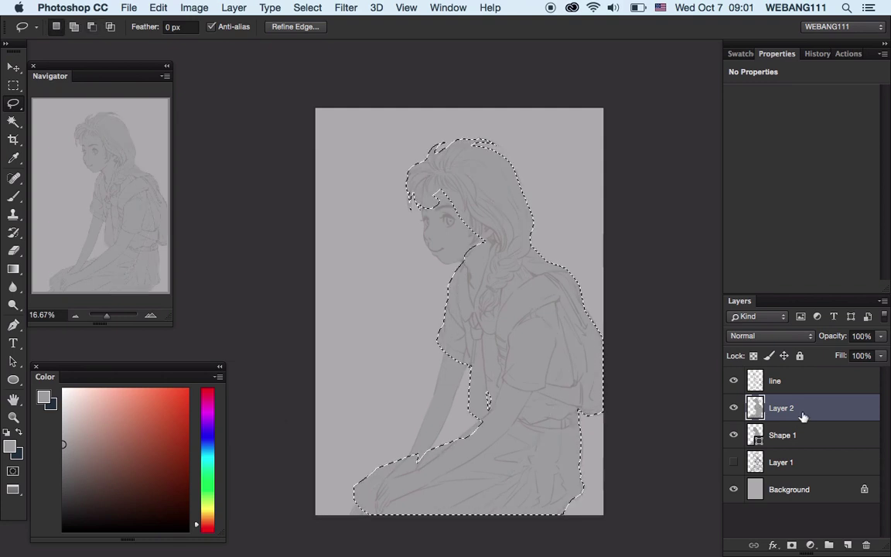
{"action": "key", "text": "ctrl+d"}
{"action": "left_click", "coordinate": [862, 439], "text": "shift"}
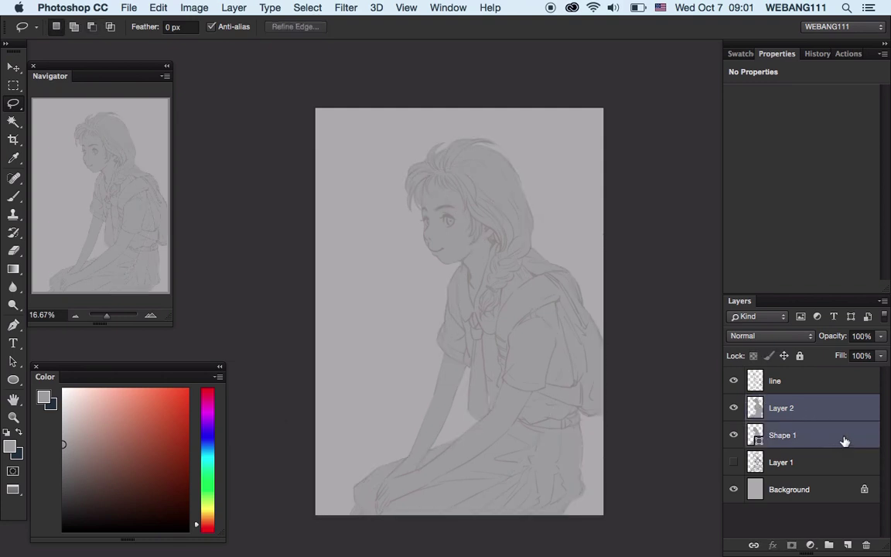
Merge the silhouette shape into one layer named Mask
{"action": "key", "text": "z"}
{"action": "left_click_drag", "start_coordinate": [533, 261], "coordinate": [523, 274]}
{"action": "key", "text": "ctrl+e"}
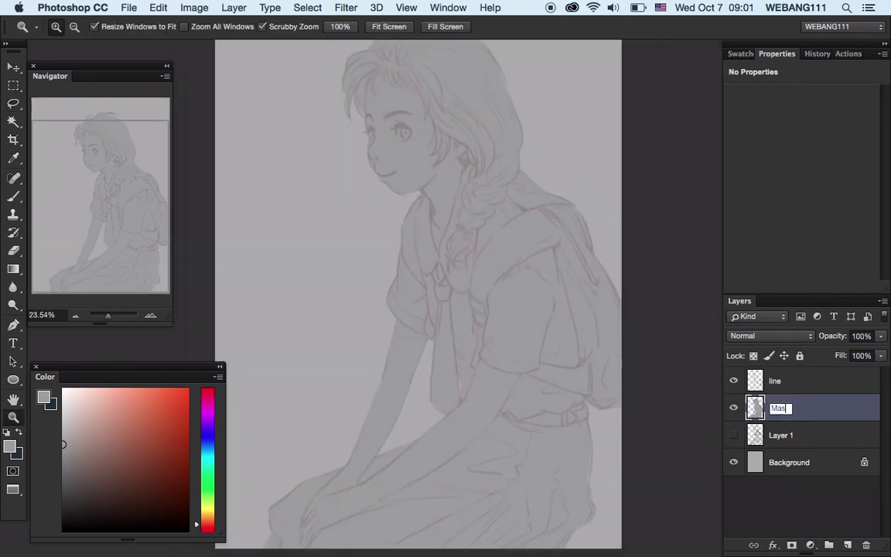
{"action": "left_click", "coordinate": [848, 545]}
{"action": "right_click", "coordinate": [813, 408]}
Add Layer 2 inside Group 1 and fill it with pale pink
{"action": "left_click", "coordinate": [743, 414]}
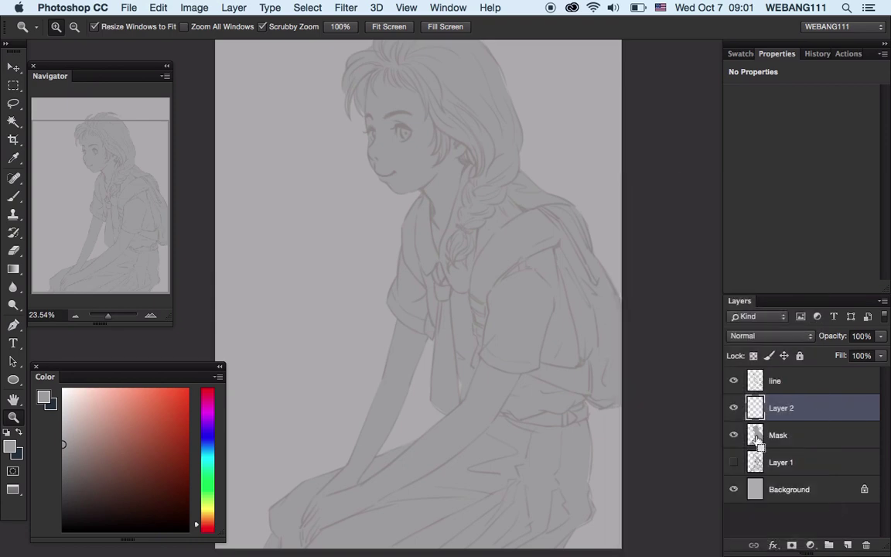
{"action": "left_click", "coordinate": [812, 449]}
{"action": "left_click_drag", "start_coordinate": [825, 455], "coordinate": [812, 418]}
{"action": "key", "text": "ctrl+d"}
{"action": "left_click_drag", "start_coordinate": [438, 215], "coordinate": [424, 215]}
{"action": "left_click", "coordinate": [81, 396]}
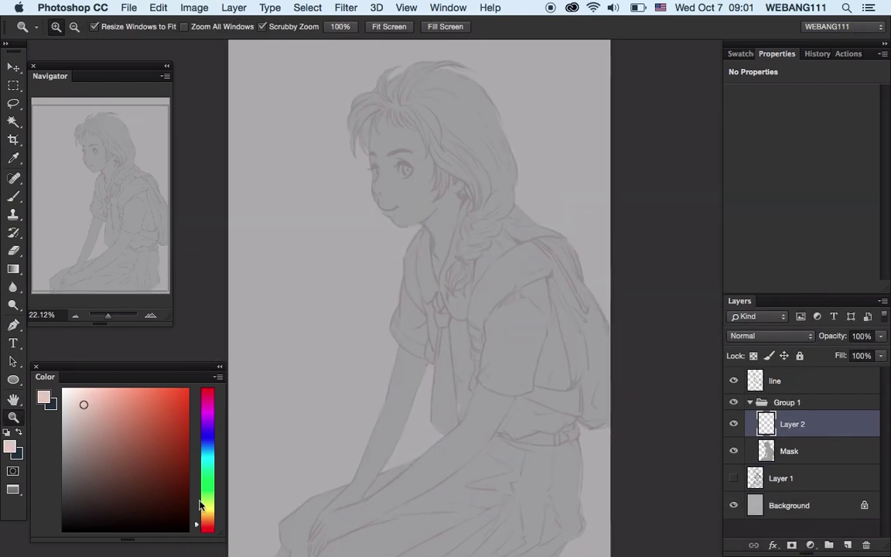
{"action": "left_click", "coordinate": [200, 526]}
{"action": "key", "text": "alt+BackSpace"}
Mask Group 1 to the Mask layer's silhouette
{"action": "double_click", "coordinate": [836, 451]}
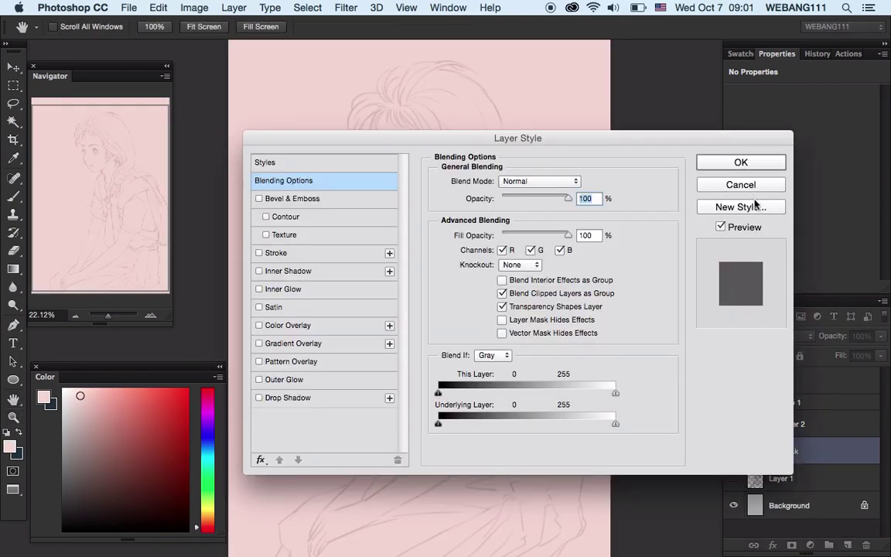
{"action": "key", "text": "Escape"}
{"action": "left_click", "coordinate": [766, 451], "text": "ctrl"}
{"action": "left_click", "coordinate": [801, 408]}
{"action": "left_click", "coordinate": [792, 546]}
{"action": "left_click", "coordinate": [819, 434]}
Lighten and desaturate the pink with Hue/Saturation, then add an empty layer
{"action": "key", "text": "ctrl+u"}
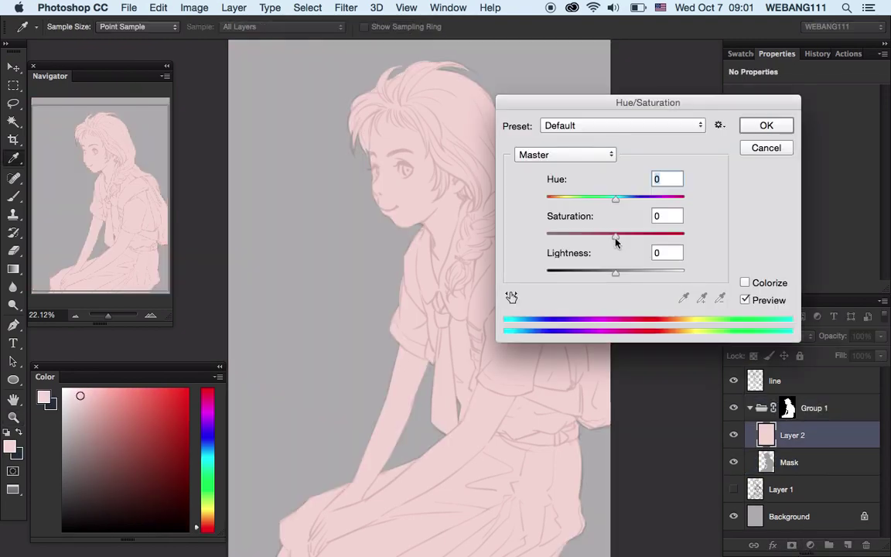
{"action": "left_click_drag", "start_coordinate": [616, 272], "coordinate": [624, 273]}
{"action": "left_click_drag", "start_coordinate": [615, 233], "coordinate": [605, 234]}
{"action": "key", "text": "Return"}
{"action": "key", "text": "z"}
{"action": "key", "text": "ctrl+shift+alt+n"}
{"action": "left_click", "coordinate": [437, 174]}
Lasso the hair and braid and mask Layer 3 to that selection
{"action": "key", "text": "l"}
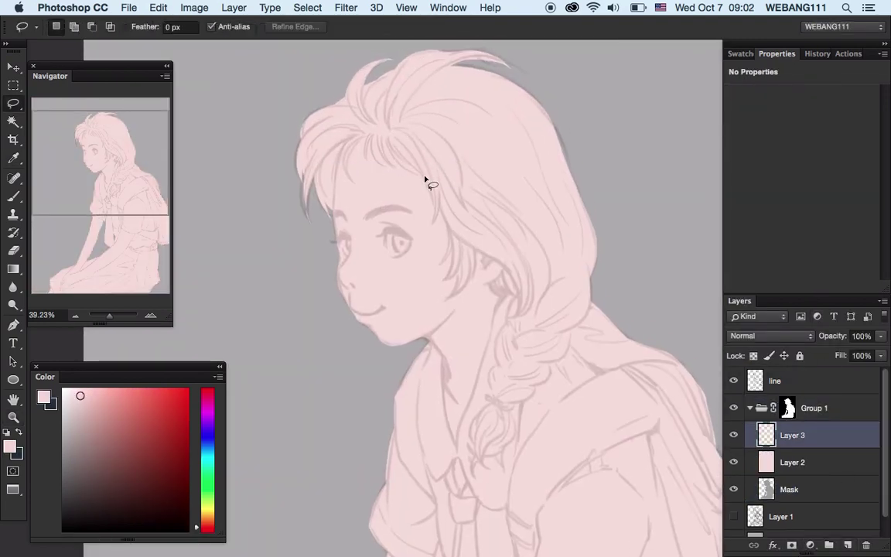
{"action": "mouse_move", "coordinate": [341, 159]}
{"action": "left_mouse_down"}
{"action": "mouse_move", "coordinate": [484, 49]}
{"action": "mouse_move", "coordinate": [435, 226]}
{"action": "mouse_move", "coordinate": [447, 263]}
{"action": "mouse_move", "coordinate": [442, 189]}
{"action": "mouse_move", "coordinate": [541, 285]}
{"action": "mouse_move", "coordinate": [593, 203]}
{"action": "mouse_move", "coordinate": [513, 325]}
{"action": "mouse_move", "coordinate": [497, 404]}
{"action": "mouse_move", "coordinate": [501, 447]}
{"action": "mouse_move", "coordinate": [478, 469]}
{"action": "mouse_move", "coordinate": [493, 451]}
{"action": "mouse_move", "coordinate": [512, 364]}
{"action": "mouse_move", "coordinate": [549, 370]}
{"action": "mouse_move", "coordinate": [592, 295]}
{"action": "mouse_move", "coordinate": [587, 164]}
{"action": "left_mouse_up"}
{"action": "scroll", "coordinate": [497, 111], "scroll_direction": "up", "scroll_amount": 2}
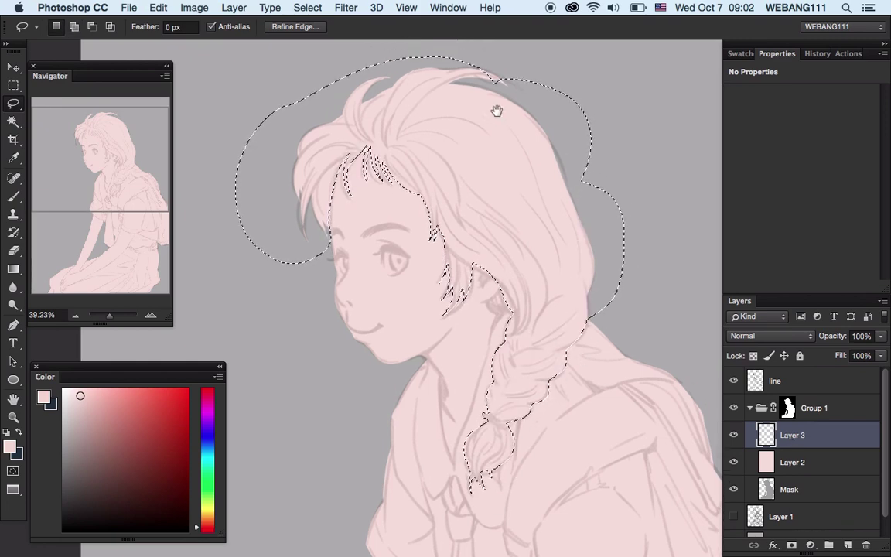
{"action": "left_click", "coordinate": [792, 546]}
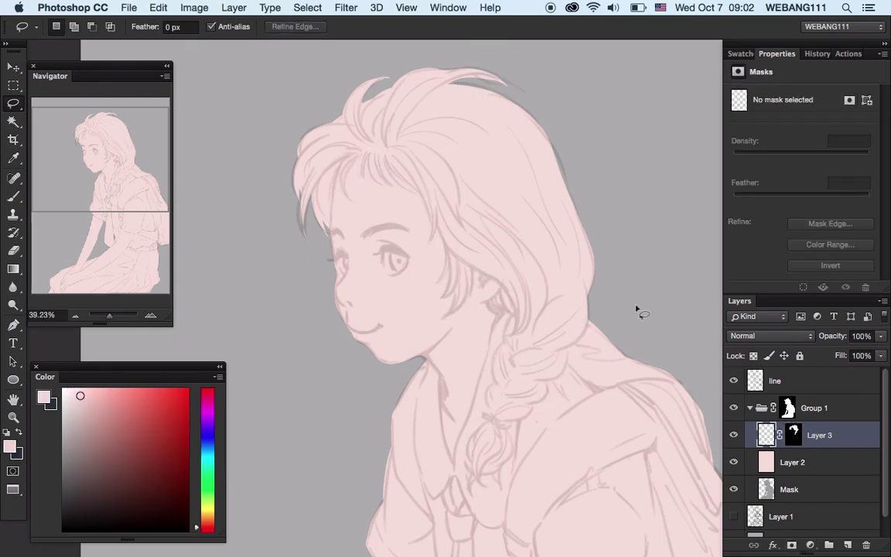
{"action": "key", "text": "ctrl+minus"}
{"action": "key", "text": "m"}
{"action": "mouse_move", "coordinate": [425, 143]}
{"action": "left_mouse_down"}
{"action": "mouse_move", "coordinate": [623, 380]}
{"action": "mouse_move", "coordinate": [619, 421]}
{"action": "left_mouse_up"}
Fill the hair on Layer 3 with dark brown
{"action": "left_click_drag", "start_coordinate": [210, 527], "coordinate": [210, 520]}
{"action": "left_click", "coordinate": [112, 490]}
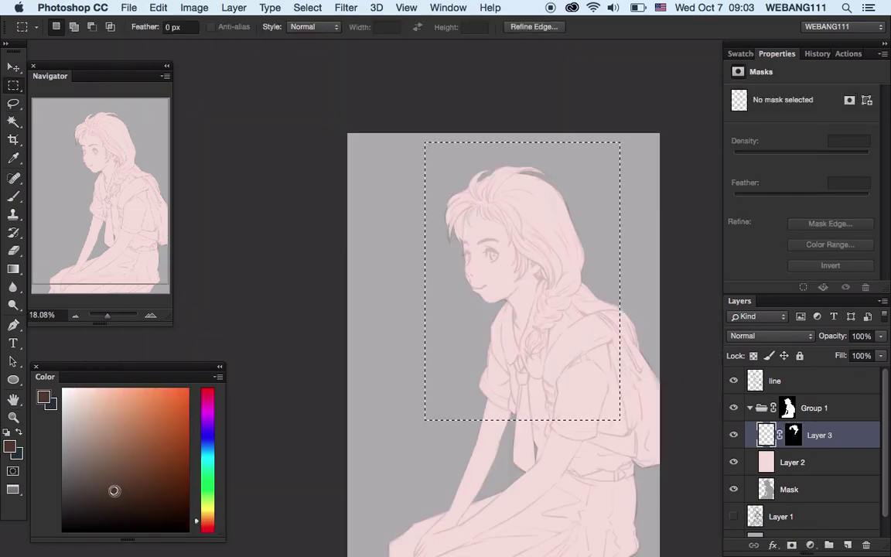
{"action": "key", "text": "alt+BackSpace"}
{"action": "key", "text": "z"}
{"action": "left_click", "coordinate": [480, 232]}
Clean the hair mask edges by the forehead and along the braid
{"action": "key", "text": "l"}
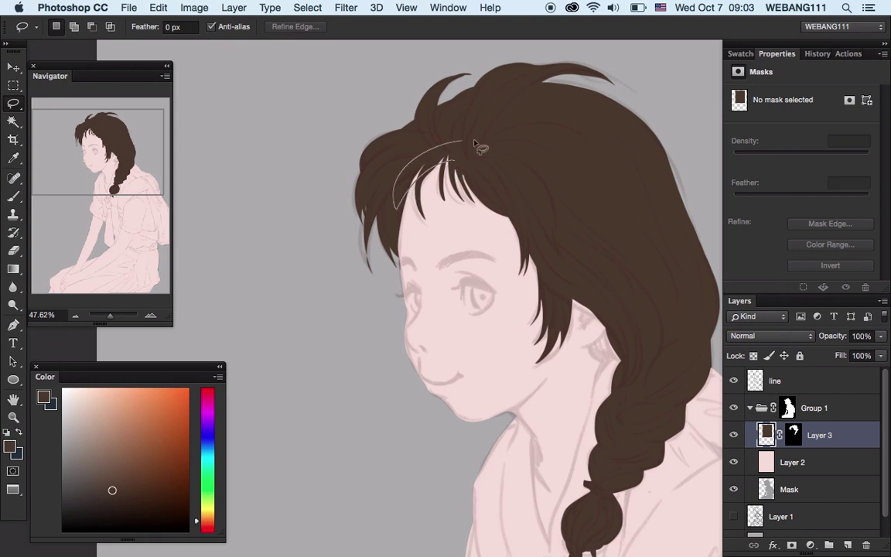
{"action": "left_click_drag", "start_coordinate": [475, 143], "coordinate": [370, 258]}
{"action": "left_click", "coordinate": [795, 435]}
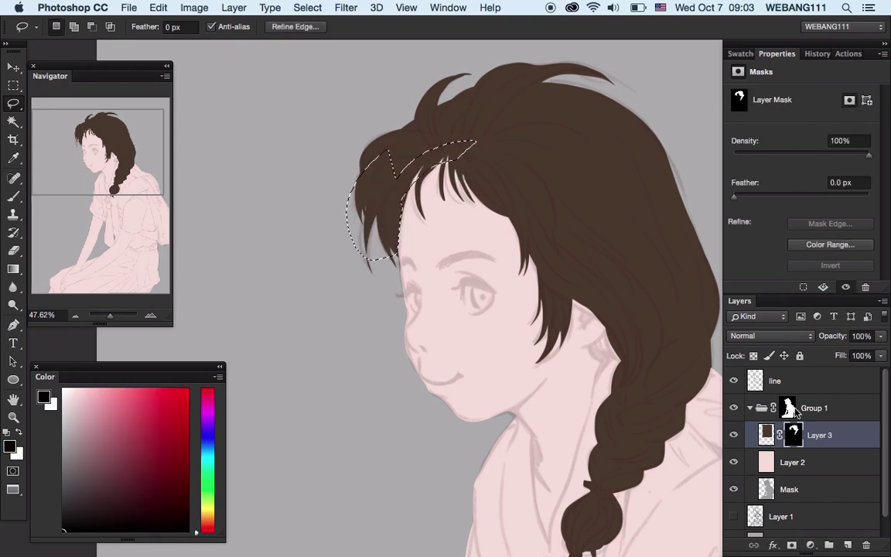
{"action": "key", "text": "ctrl+d"}
{"action": "left_click", "coordinate": [793, 462]}
{"action": "scroll", "coordinate": [522, 124], "scroll_direction": "down", "scroll_amount": 5}
{"action": "left_click", "coordinate": [778, 427]}
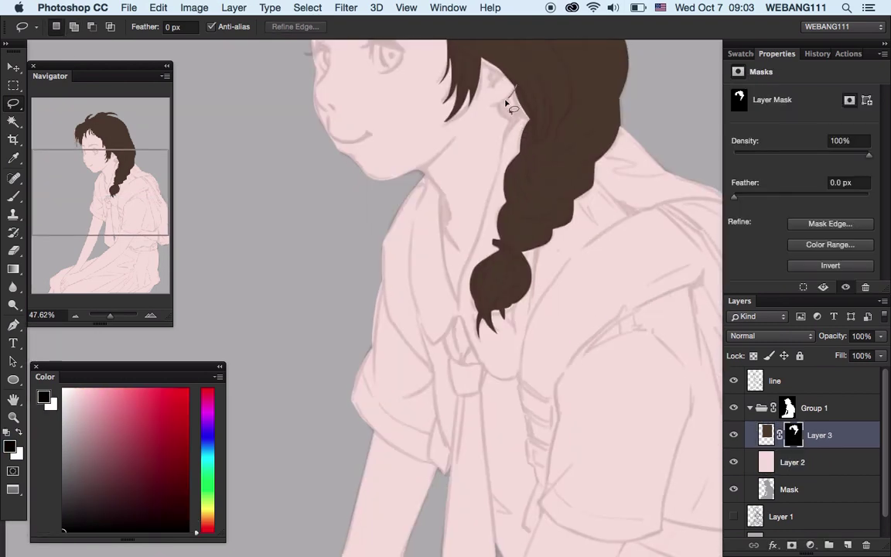
{"action": "left_click_drag", "start_coordinate": [546, 130], "coordinate": [543, 116]}
{"action": "key", "text": "alt+bracketleft"}
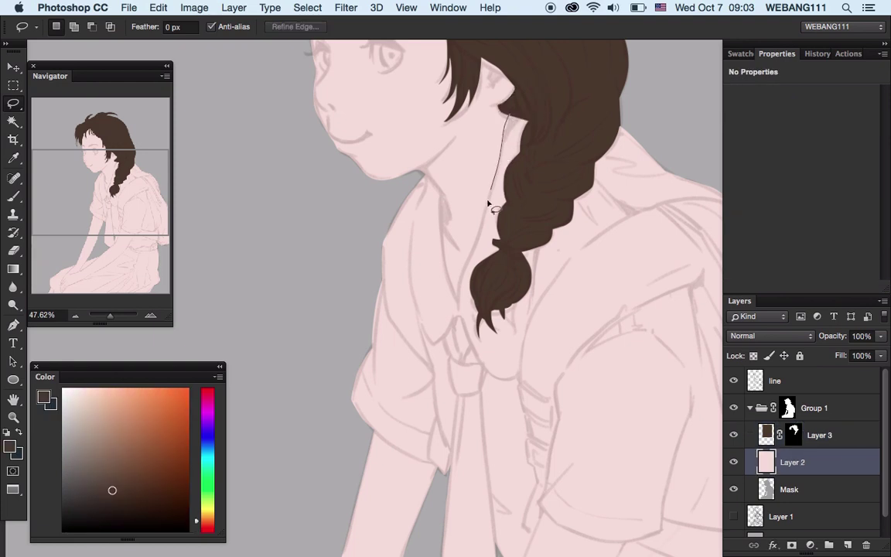
Lasso the shirt and sleeve and mask a new Layer 4 to it
{"action": "left_click_drag", "start_coordinate": [659, 327], "coordinate": [693, 178]}
{"action": "scroll", "coordinate": [477, 205], "scroll_direction": "down", "scroll_amount": 3}
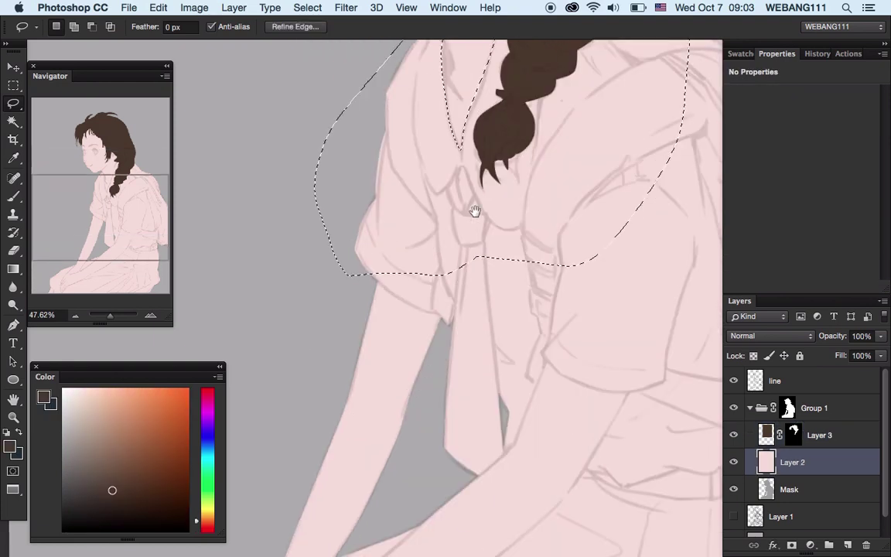
{"action": "left_click_drag", "start_coordinate": [452, 302], "coordinate": [499, 453]}
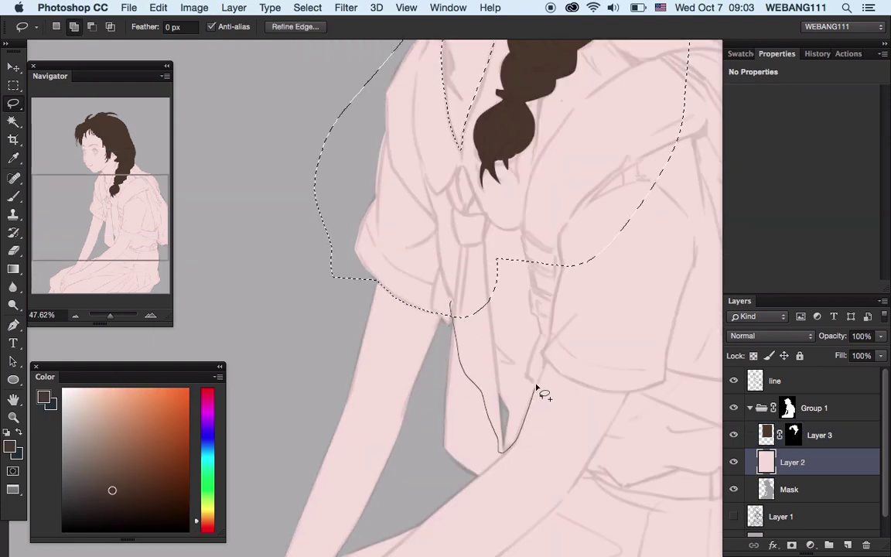
{"action": "scroll", "coordinate": [537, 387], "scroll_direction": "down", "scroll_amount": 3}
{"action": "left_click_drag", "start_coordinate": [537, 387], "coordinate": [495, 346]}
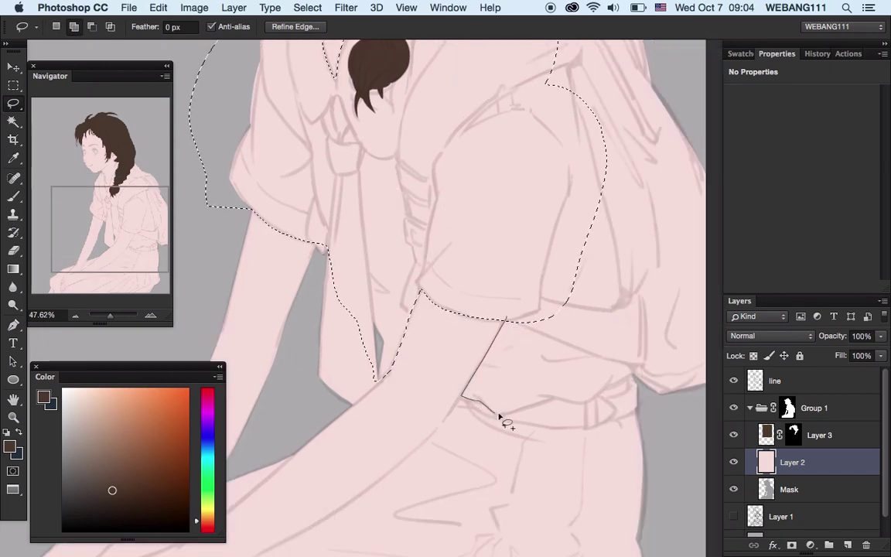
{"action": "left_click_drag", "start_coordinate": [499, 416], "coordinate": [581, 115]}
{"action": "scroll", "coordinate": [582, 115], "scroll_direction": "up", "scroll_amount": 3}
{"action": "left_click", "coordinate": [848, 544]}
{"action": "left_click", "coordinate": [791, 544]}
Fill the shirt light grey, deselect, and add empty Layer 5 beneath
{"action": "key", "text": "m"}
{"action": "mouse_move", "coordinate": [312, 98]}
{"action": "left_mouse_down"}
{"action": "mouse_move", "coordinate": [376, 192]}
{"action": "mouse_move", "coordinate": [609, 477]}
{"action": "left_mouse_up"}
{"action": "left_click", "coordinate": [766, 462]}
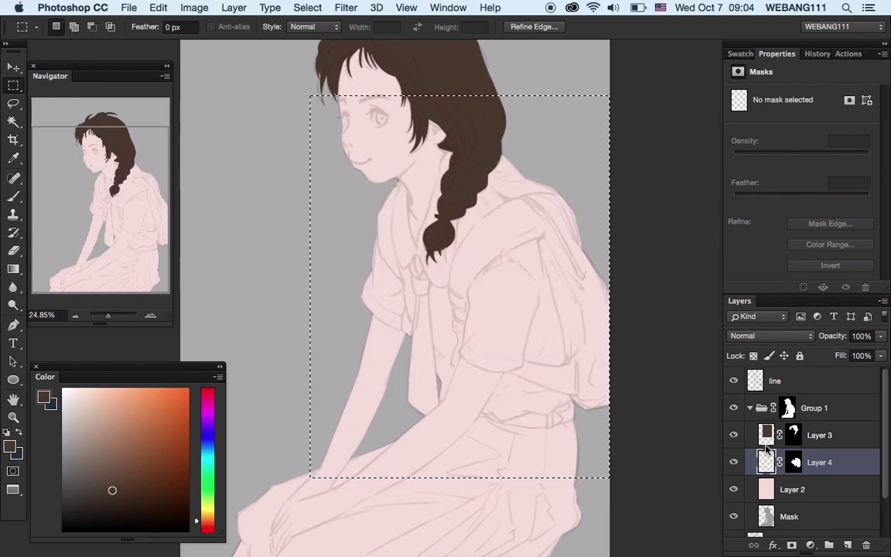
{"action": "left_click", "coordinate": [64, 409]}
{"action": "key", "text": "alt+BackSpace"}
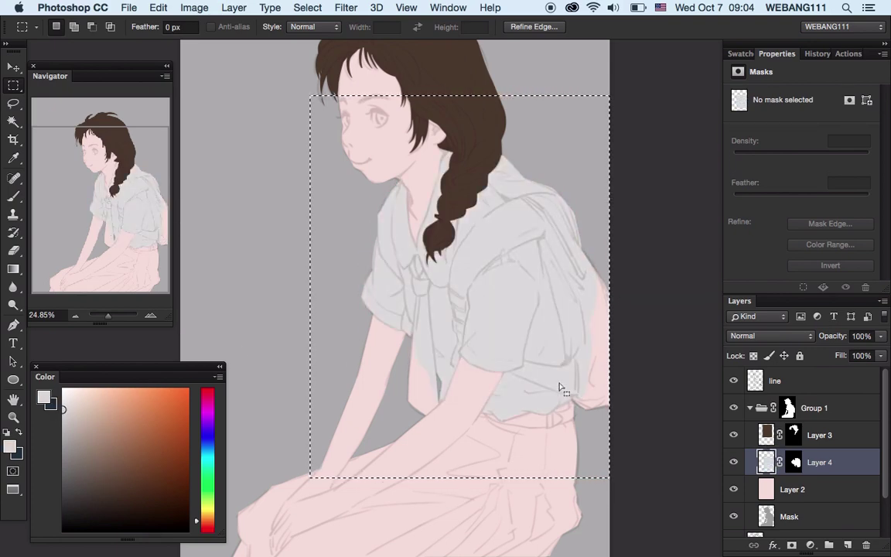
{"action": "key", "text": "ctrl+d"}
{"action": "key", "text": "ctrl+shift+alt+n"}
{"action": "left_click_drag", "start_coordinate": [541, 269], "coordinate": [563, 268]}
Trace the skirt outline with the Pen tool along the forearm and lap
{"action": "key", "text": "l"}
{"action": "scroll", "coordinate": [379, 190], "scroll_direction": "down", "scroll_amount": 2}
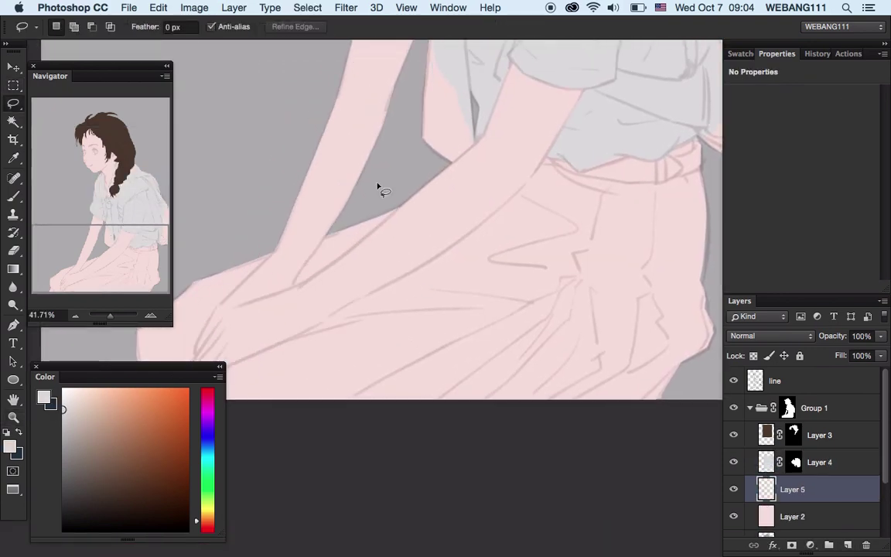
{"action": "key", "text": "p"}
{"action": "left_click", "coordinate": [125, 27]}
{"action": "left_click", "coordinate": [66, 54]}
{"action": "left_click", "coordinate": [550, 151]}
{"action": "left_click", "coordinate": [515, 197]}
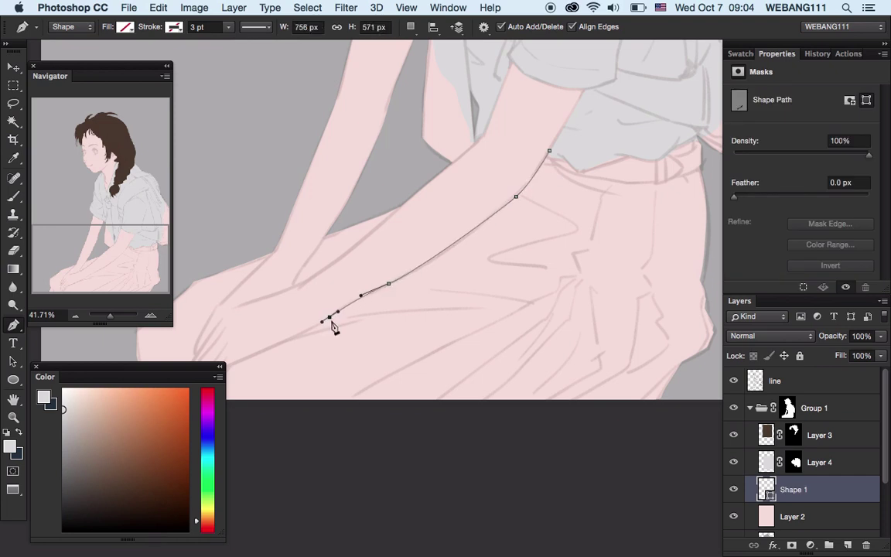
{"action": "left_click_drag", "start_coordinate": [332, 325], "coordinate": [467, 265]}
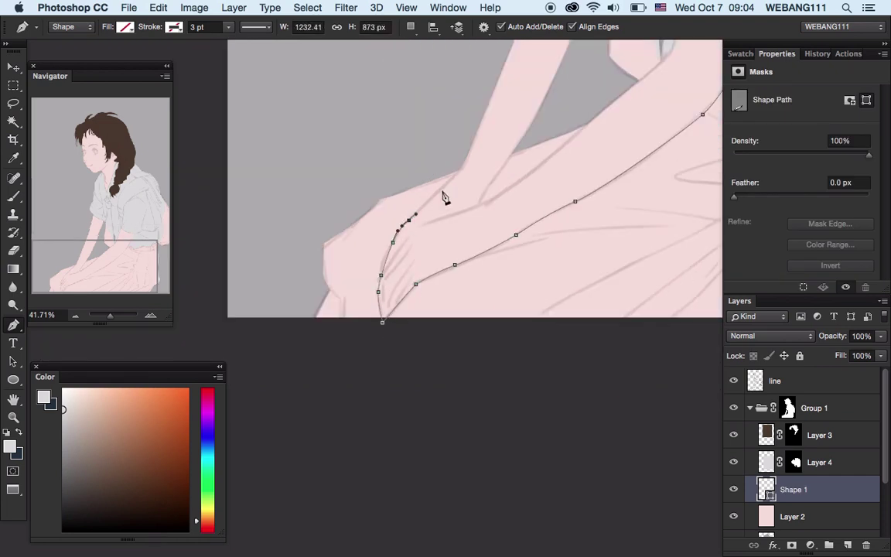
{"action": "left_click", "coordinate": [521, 402]}
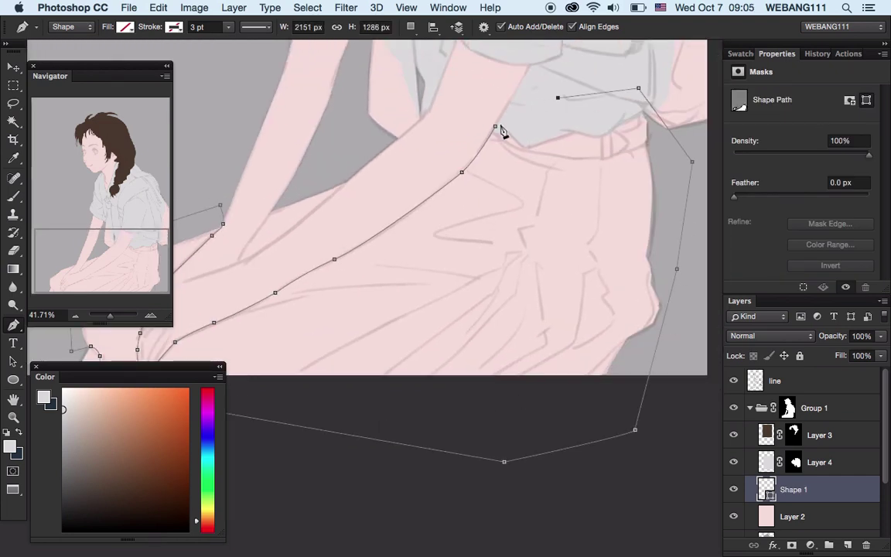
{"action": "scroll", "coordinate": [502, 133], "scroll_direction": "up", "scroll_amount": 3}
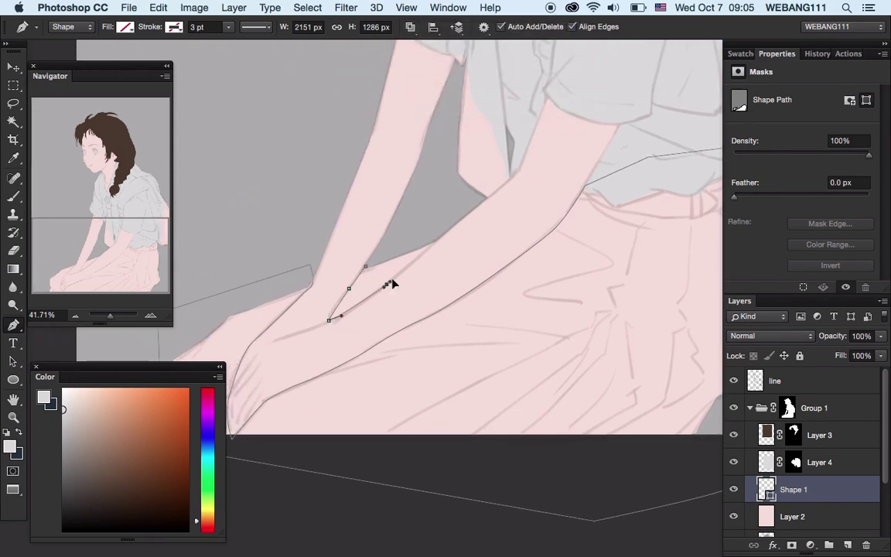
Convert the skirt path to a selection, mask a new layer, and delete Shape 1
{"action": "key", "text": "ctrl+Return"}
{"action": "key", "text": "ctrl+shift+alt+n"}
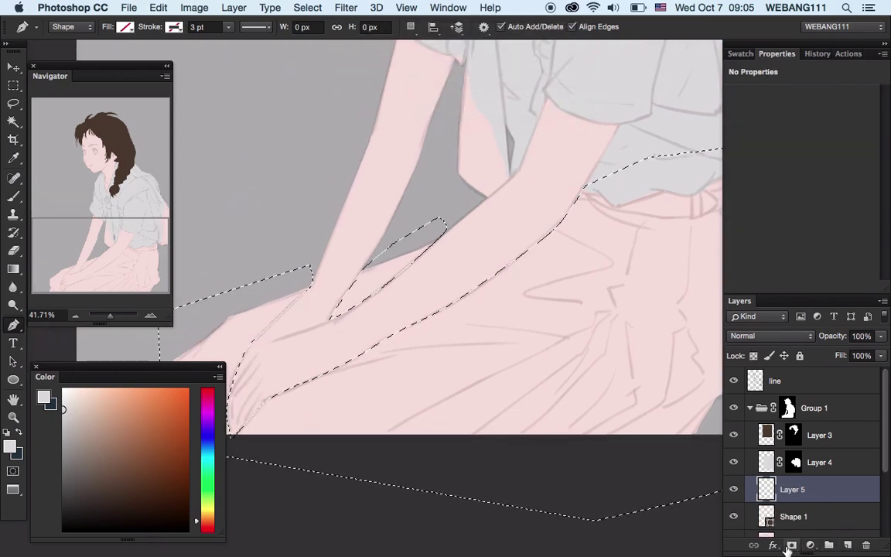
{"action": "left_click", "coordinate": [792, 546]}
{"action": "left_click_drag", "start_coordinate": [794, 496], "coordinate": [873, 546]}
{"action": "key", "text": "z"}
{"action": "left_click", "coordinate": [542, 285], "text": "alt"}
{"action": "key", "text": "m"}
{"action": "key", "text": "ctrl+shift+d"}
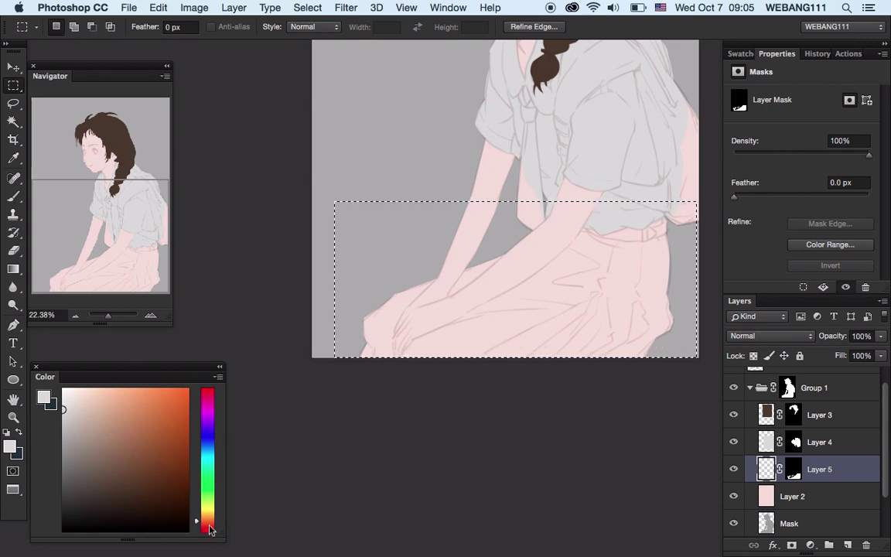
Fill the skirt with flat red and add a new layer above
{"action": "left_click", "coordinate": [156, 407]}
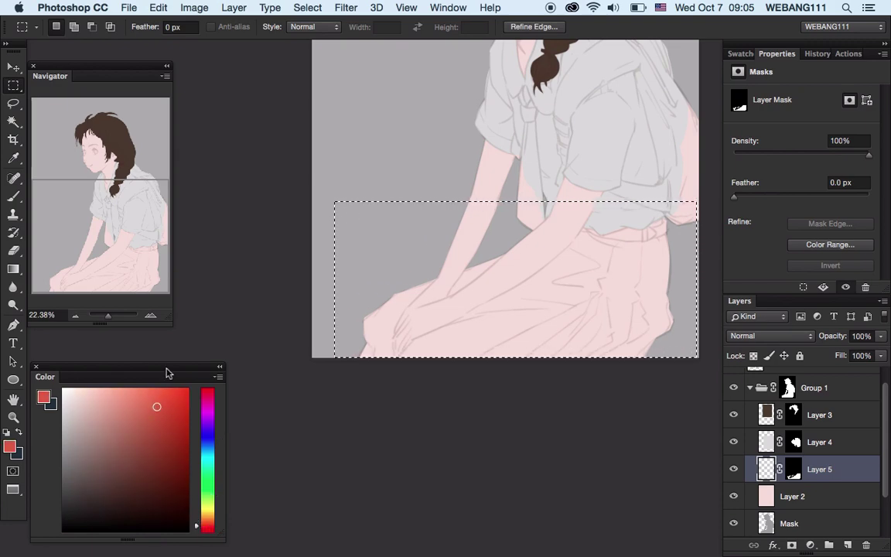
{"action": "key", "text": "alt+BackSpace"}
{"action": "left_click_drag", "start_coordinate": [573, 233], "coordinate": [513, 322]}
{"action": "key", "text": "ctrl+shift+alt+n"}
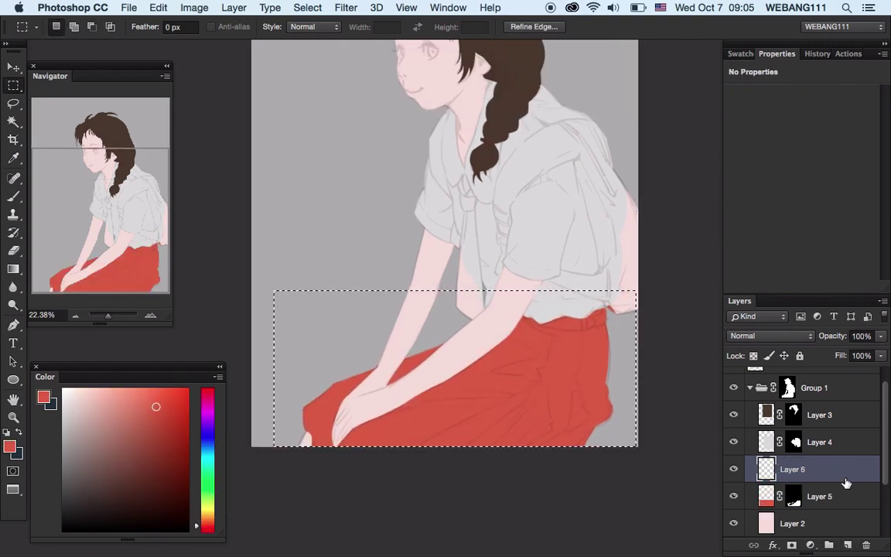
Paint the waist gap into the skirt layer's mask so red covers it
{"action": "left_click", "coordinate": [844, 496]}
{"action": "key", "text": "z"}
{"action": "mouse_move", "coordinate": [588, 294]}
{"action": "left_mouse_down"}
{"action": "mouse_move", "coordinate": [607, 265]}
{"action": "mouse_move", "coordinate": [595, 279]}
{"action": "left_mouse_up"}
{"action": "key", "text": "l"}
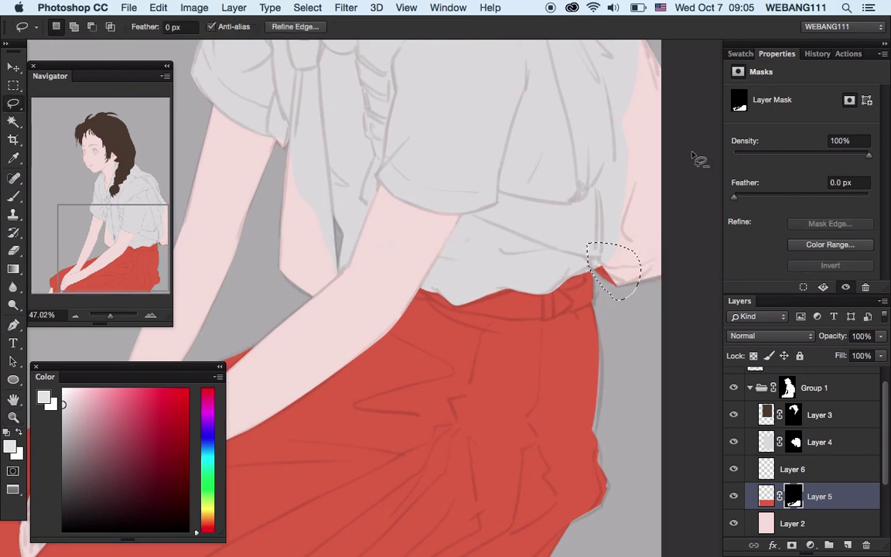
{"action": "key", "text": "alt+BackSpace"}
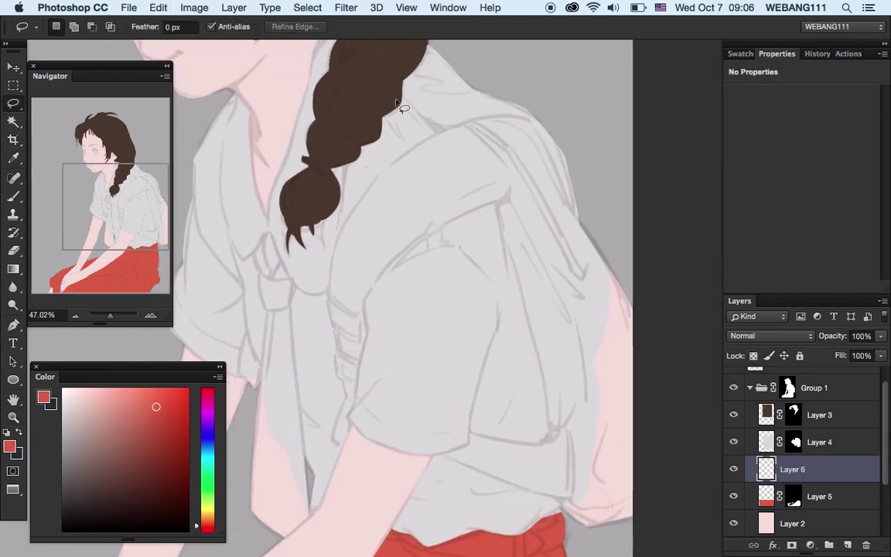
Lasso the backpack straps across the shoulders and mask Layer 6 to them
{"action": "left_click_drag", "start_coordinate": [397, 48], "coordinate": [397, 48]}
{"action": "left_click_drag", "start_coordinate": [445, 130], "coordinate": [340, 242]}
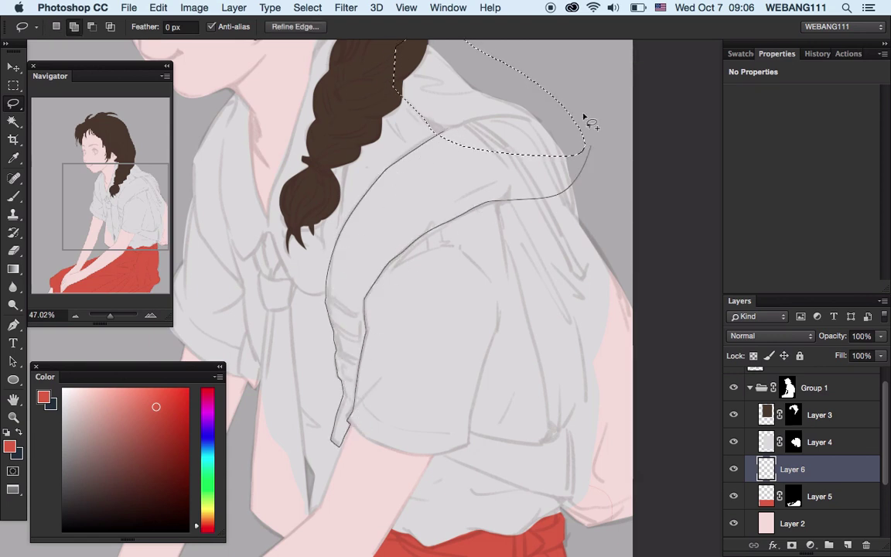
{"action": "left_click_drag", "start_coordinate": [367, 332], "coordinate": [588, 120]}
{"action": "left_click_drag", "start_coordinate": [442, 459], "coordinate": [696, 463]}
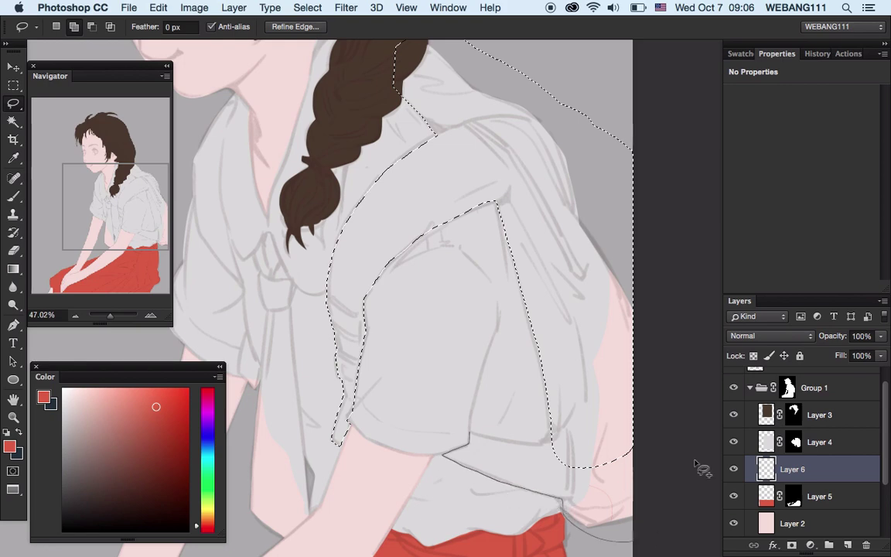
{"action": "scroll", "coordinate": [511, 371], "scroll_direction": "left", "scroll_amount": 5}
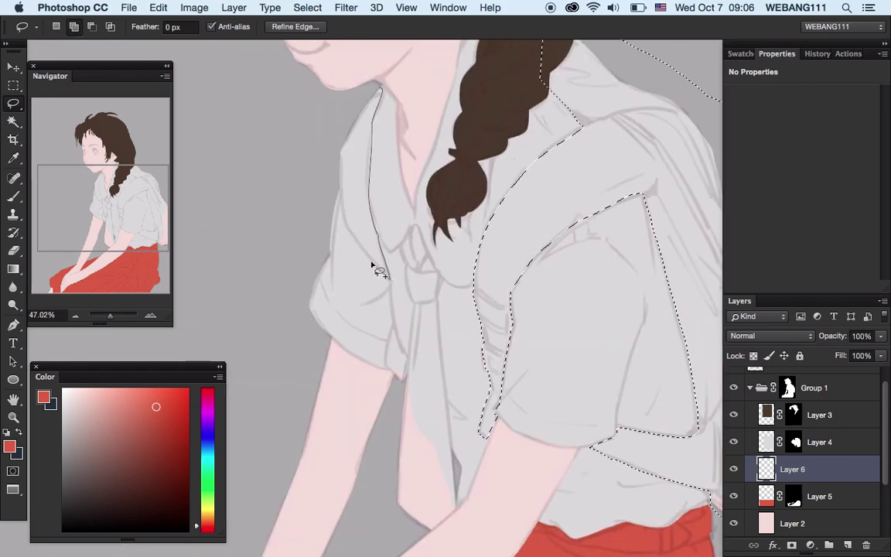
{"action": "left_click_drag", "start_coordinate": [373, 268], "coordinate": [364, 341]}
{"action": "key", "text": "z"}
{"action": "left_click", "coordinate": [791, 546]}
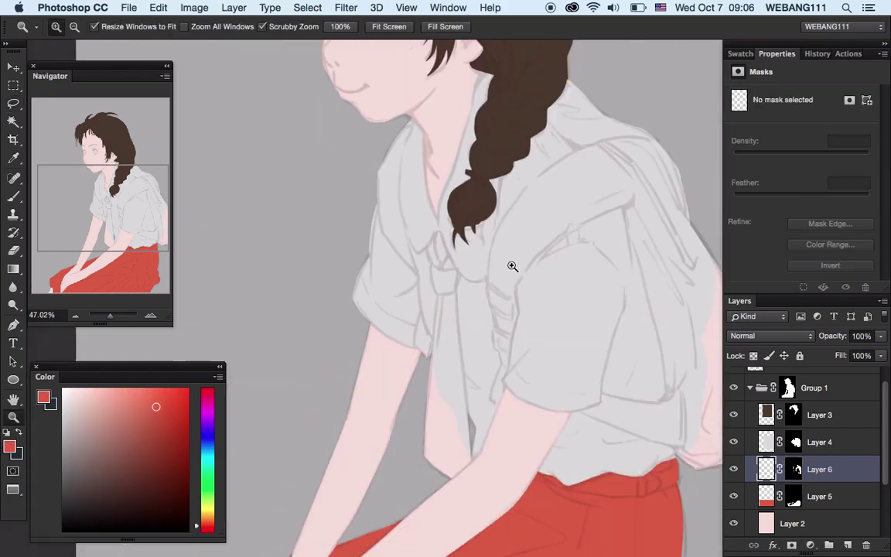
Fill the backpack green, move Layer 6 above the shirt, and add Layer 7
{"action": "key", "text": "ctrl+0"}
{"action": "key", "text": "m"}
{"action": "left_click_drag", "start_coordinate": [388, 92], "coordinate": [671, 469]}
{"action": "left_click", "coordinate": [123, 424]}
{"action": "left_click", "coordinate": [133, 426]}
{"action": "key", "text": "alt+BackSpace"}
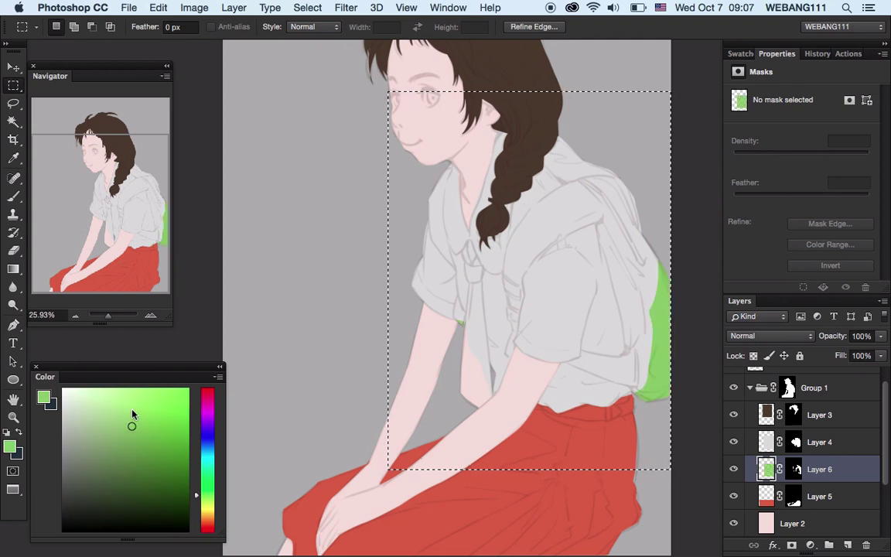
{"action": "left_click_drag", "start_coordinate": [844, 466], "coordinate": [827, 430]}
{"action": "key", "text": "ctrl+d"}
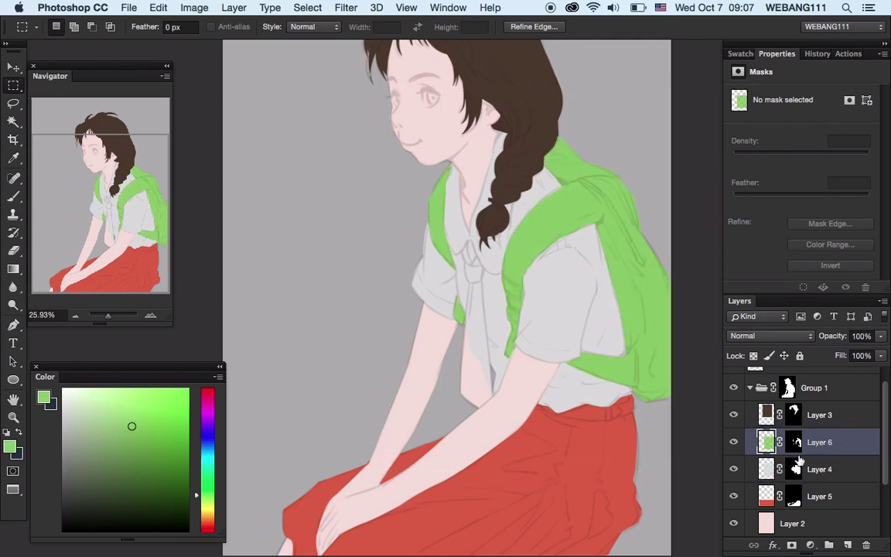
{"action": "left_click", "coordinate": [848, 546]}
Lasso the tie from the collar knot down the shirt and mask Layer 7 to it
{"action": "key", "text": "l"}
{"action": "scroll", "coordinate": [442, 182], "scroll_direction": "up", "scroll_amount": 3}
{"action": "left_click_drag", "start_coordinate": [445, 179], "coordinate": [469, 224]}
{"action": "scroll", "coordinate": [430, 109], "scroll_direction": "down", "scroll_amount": 5}
{"action": "mouse_move", "coordinate": [416, 192]}
{"action": "left_mouse_down"}
{"action": "mouse_move", "coordinate": [453, 464]}
{"action": "mouse_move", "coordinate": [454, 170]}
{"action": "left_mouse_up"}
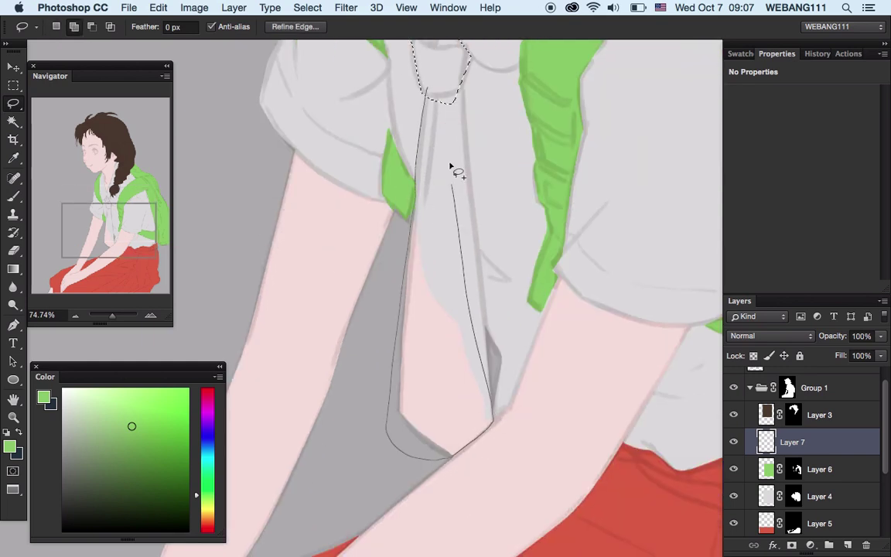
{"action": "mouse_move", "coordinate": [460, 89]}
{"action": "left_mouse_down"}
{"action": "mouse_move", "coordinate": [473, 209]}
{"action": "mouse_move", "coordinate": [463, 124]}
{"action": "mouse_move", "coordinate": [496, 266]}
{"action": "mouse_move", "coordinate": [577, 408]}
{"action": "left_mouse_up"}
{"action": "left_click", "coordinate": [792, 546]}
Fill the tie with red sampled from the skirt, then zoom out on the figure
{"action": "scroll", "coordinate": [496, 266], "scroll_direction": "down", "scroll_amount": 3}
{"action": "key", "text": "m"}
{"action": "key", "text": "i"}
{"action": "left_click", "coordinate": [661, 408]}
{"action": "key", "text": "alt+BackSpace"}
{"action": "key", "text": "ctrl+d"}
{"action": "key", "text": "z"}
{"action": "left_click_drag", "start_coordinate": [553, 285], "coordinate": [496, 314]}
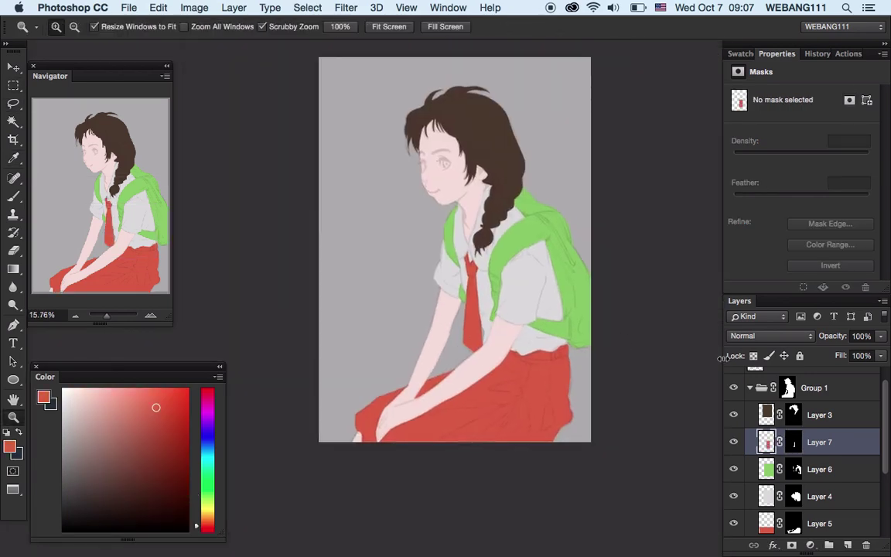
{"action": "scroll", "coordinate": [887, 414], "scroll_direction": "down", "scroll_amount": 1}
{"action": "left_click", "coordinate": [496, 321], "text": "alt"}
Turn the shirt white with Hue/Saturation Lightness +100
{"action": "left_click", "coordinate": [820, 462]}
{"action": "key", "text": "ctrl+u"}
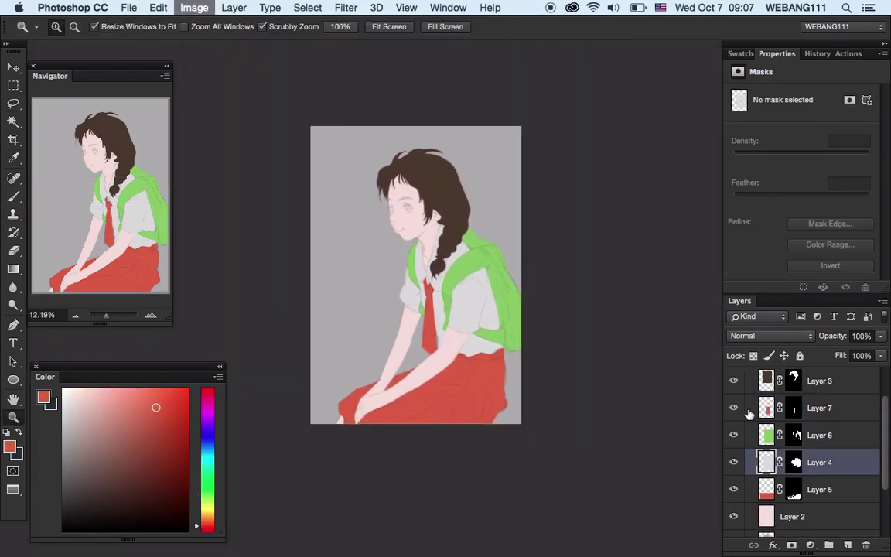
{"action": "left_click_drag", "start_coordinate": [616, 273], "coordinate": [713, 270]}
{"action": "left_click", "coordinate": [766, 125]}
Make the backpack a brighter yellow-green: Hue -12, Saturation +58, slightly lighter
{"action": "left_click", "coordinate": [820, 435]}
{"action": "key", "text": "ctrl+u"}
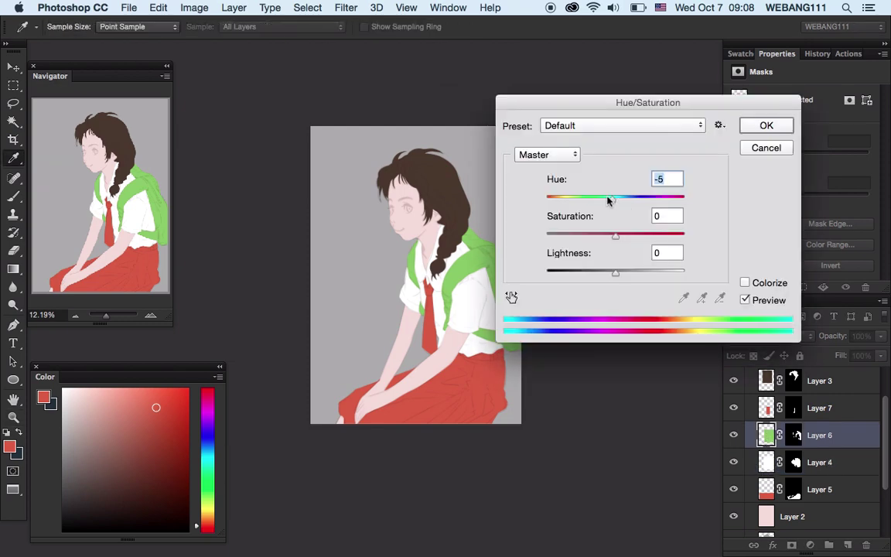
{"action": "left_click_drag", "start_coordinate": [616, 199], "coordinate": [608, 199]}
{"action": "left_click_drag", "start_coordinate": [616, 236], "coordinate": [656, 236]}
{"action": "left_click_drag", "start_coordinate": [616, 273], "coordinate": [630, 273]}
{"action": "key", "text": "Return"}
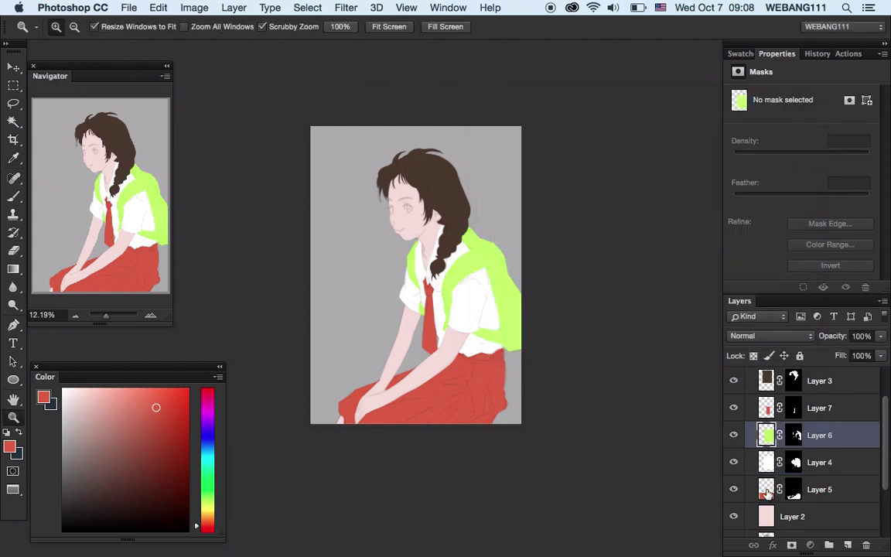
Recolour the skirt from red to blue with a Hue shift of -180
{"action": "left_click", "coordinate": [766, 489]}
{"action": "key", "text": "ctrl+u"}
{"action": "left_click_drag", "start_coordinate": [616, 199], "coordinate": [551, 199]}
{"action": "key", "text": "Return"}
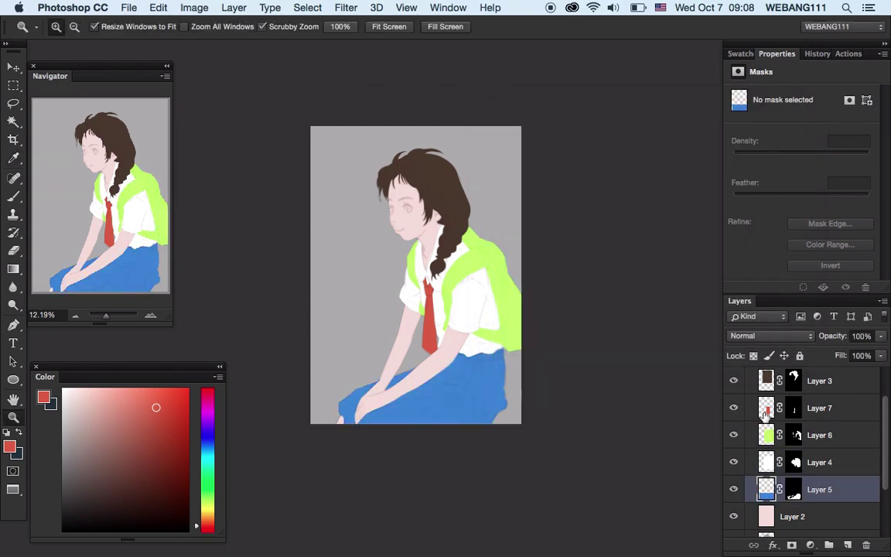
Refill the tie with the skirt's sampled blue, then zoom in on the figure
{"action": "left_click", "coordinate": [766, 408]}
{"action": "key", "text": "i"}
{"action": "left_click", "coordinate": [465, 389]}
{"action": "key", "text": "m"}
{"action": "key", "text": "shift+alt+BackSpace"}
{"action": "left_click_drag", "start_coordinate": [308, 175], "coordinate": [533, 434]}
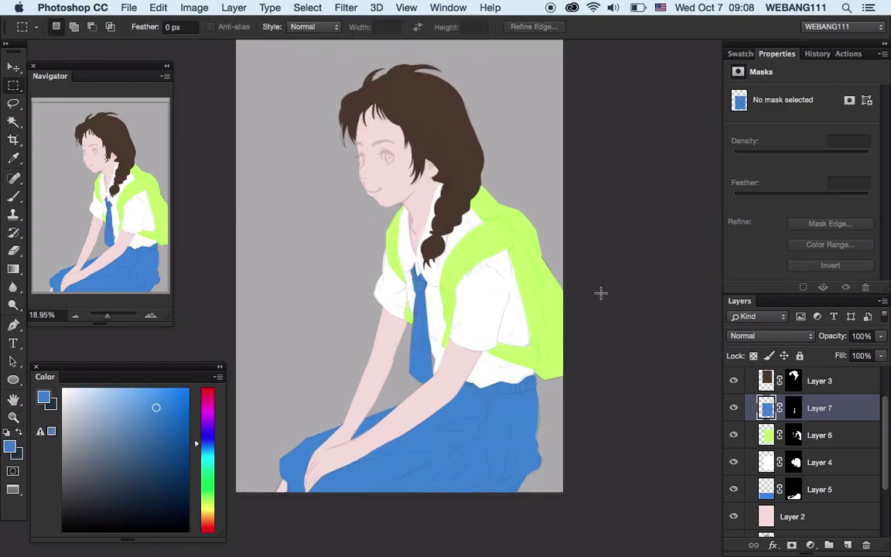
Add a new layer above the skin layer and zoom in on the face and collar
{"action": "scroll", "coordinate": [885, 421], "scroll_direction": "down", "scroll_amount": 1}
{"action": "left_click", "coordinate": [793, 489]}
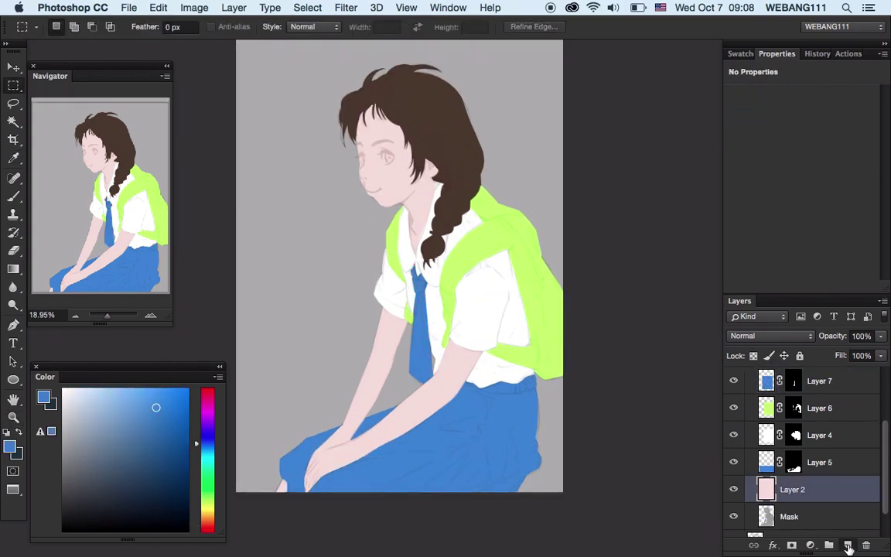
{"action": "left_click", "coordinate": [848, 545]}
{"action": "key", "text": "z"}
{"action": "left_click", "coordinate": [429, 254]}
{"action": "left_click_drag", "start_coordinate": [419, 180], "coordinate": [425, 188]}
Lasso the inner collar area and shift the trim hue to pinkish red
{"action": "key", "text": "l"}
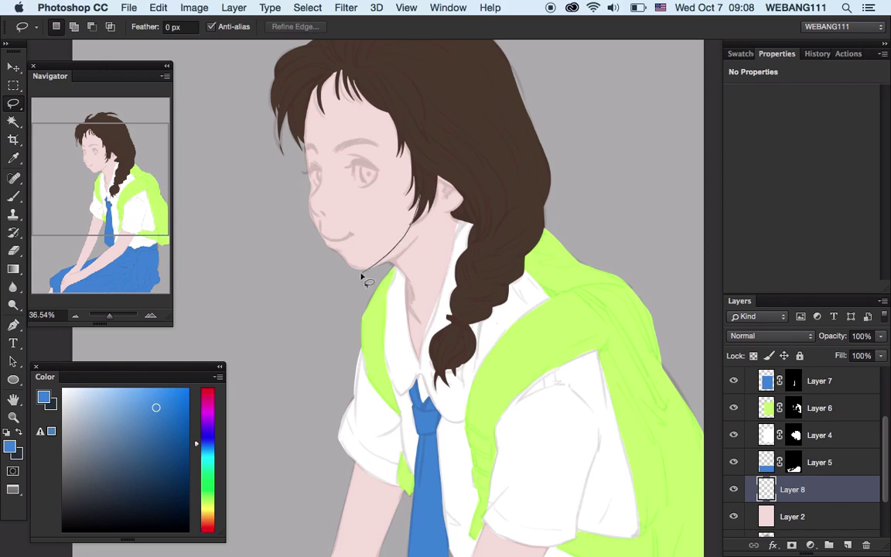
{"action": "left_click_drag", "start_coordinate": [431, 277], "coordinate": [486, 151]}
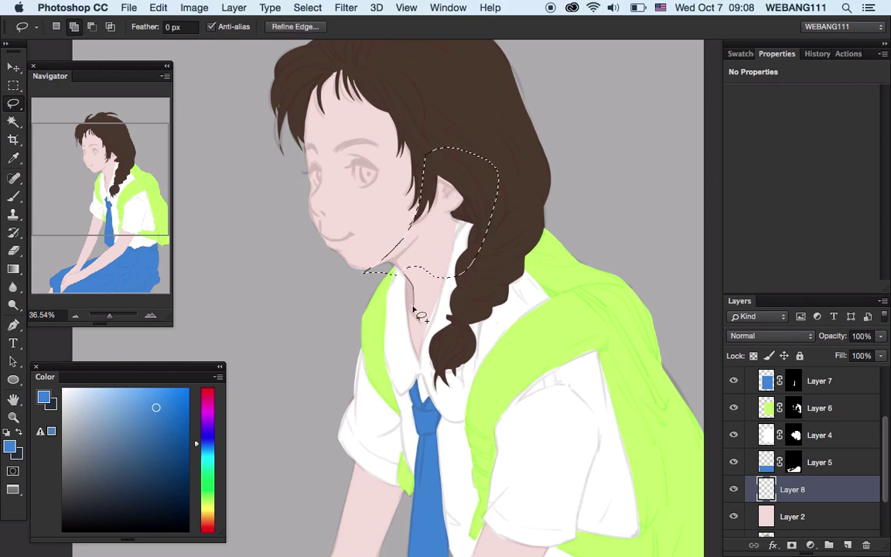
{"action": "left_click_drag", "start_coordinate": [448, 414], "coordinate": [437, 278]}
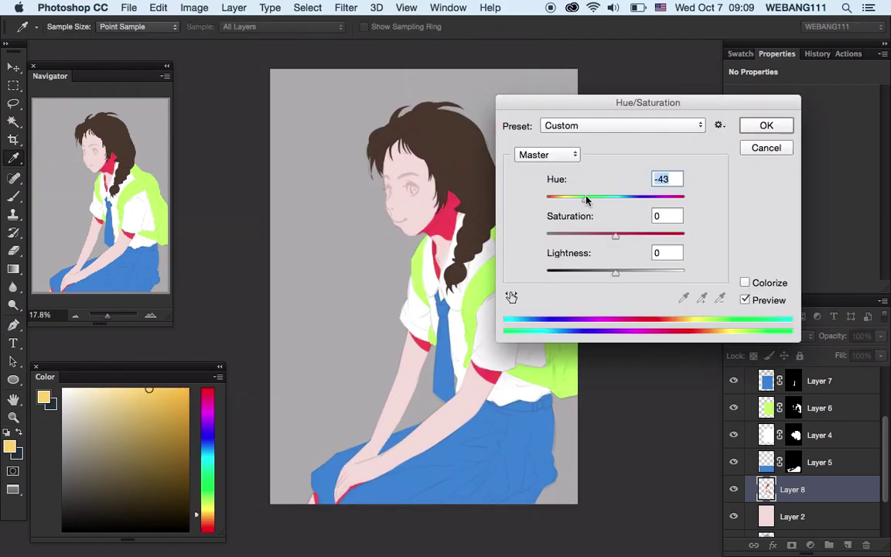
{"action": "mouse_move", "coordinate": [586, 200]}
{"action": "left_mouse_down"}
{"action": "mouse_move", "coordinate": [650, 200]}
{"action": "mouse_move", "coordinate": [587, 203]}
{"action": "left_mouse_up"}
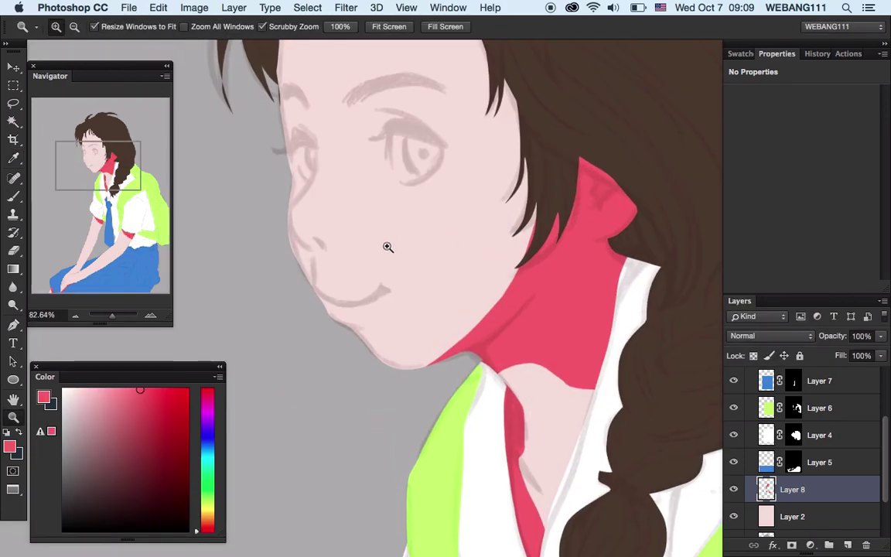
Brush a red stroke along the nose, then undo the stray stroke on the cheek
{"action": "key", "text": "bracketright"}
{"action": "right_click", "coordinate": [298, 228]}
{"action": "key", "text": "Escape"}
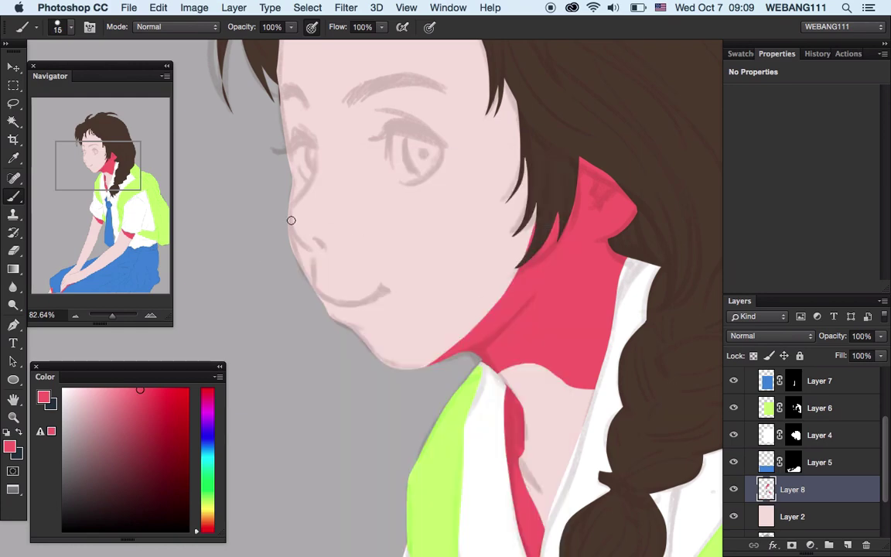
{"action": "left_click_drag", "start_coordinate": [290, 219], "coordinate": [335, 239]}
{"action": "left_click", "coordinate": [319, 241]}
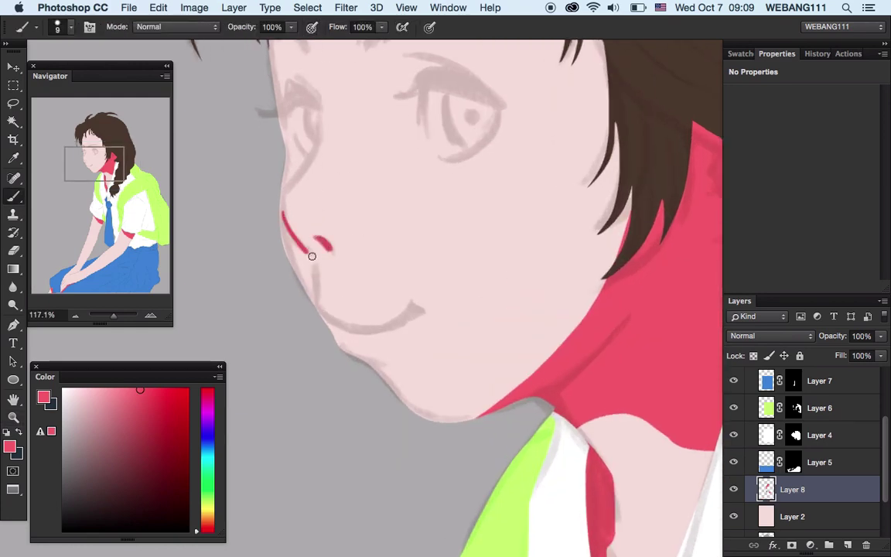
{"action": "key", "text": "ctrl+z"}
Lasso the nose tip and fill it with red
{"action": "scroll", "coordinate": [279, 225], "scroll_direction": "right", "scroll_amount": 2}
{"action": "key", "text": "l"}
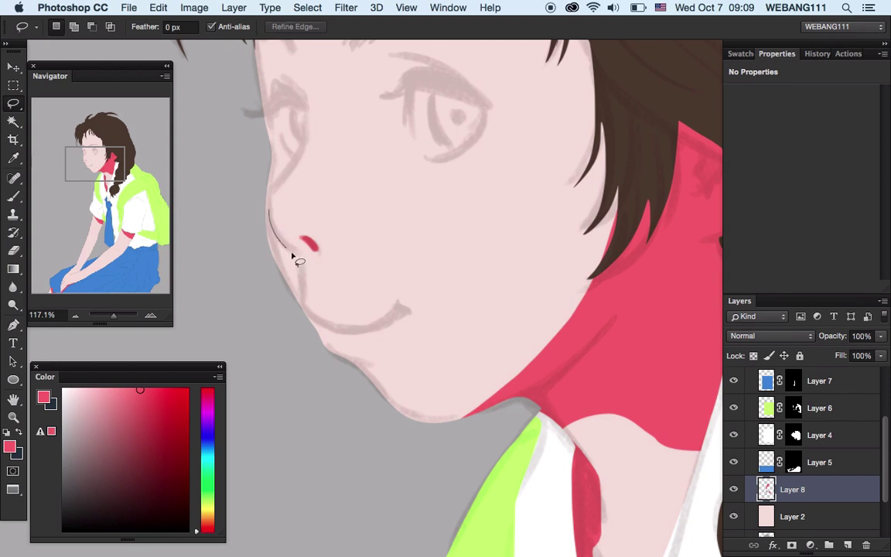
{"action": "left_click_drag", "start_coordinate": [279, 213], "coordinate": [270, 209]}
{"action": "key", "text": "alt+BackSpace"}
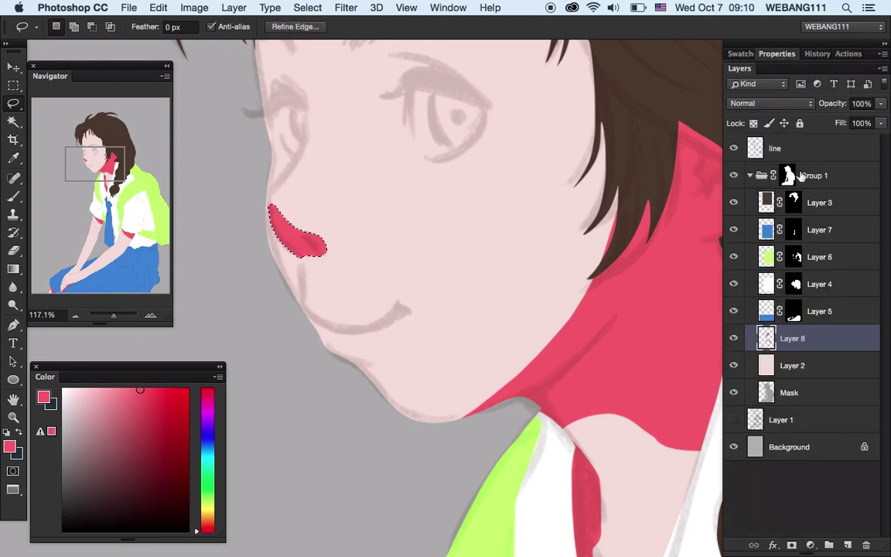
{"action": "left_click", "coordinate": [770, 103]}
{"action": "key", "text": "Escape"}
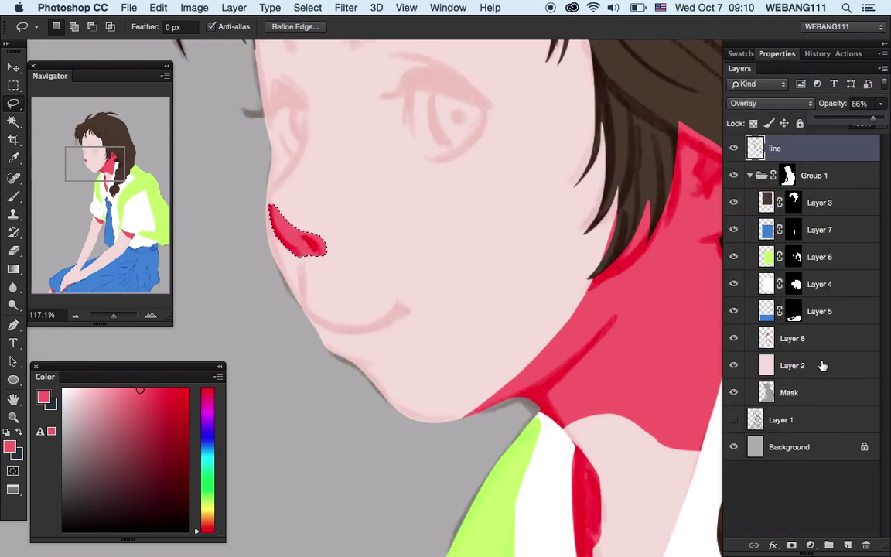
Paint red highlight lines along the forehead and fringe hair strands
{"action": "key", "text": "b"}
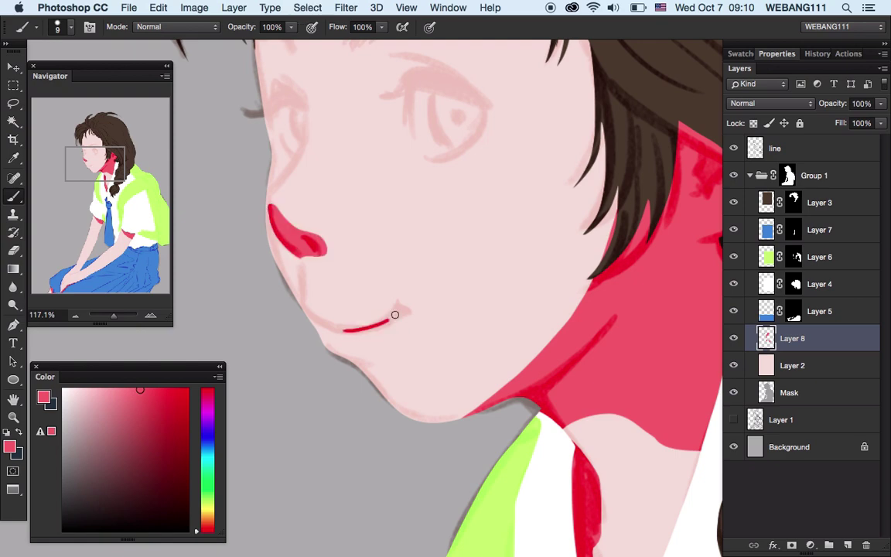
{"action": "left_click_drag", "start_coordinate": [392, 213], "coordinate": [424, 309]}
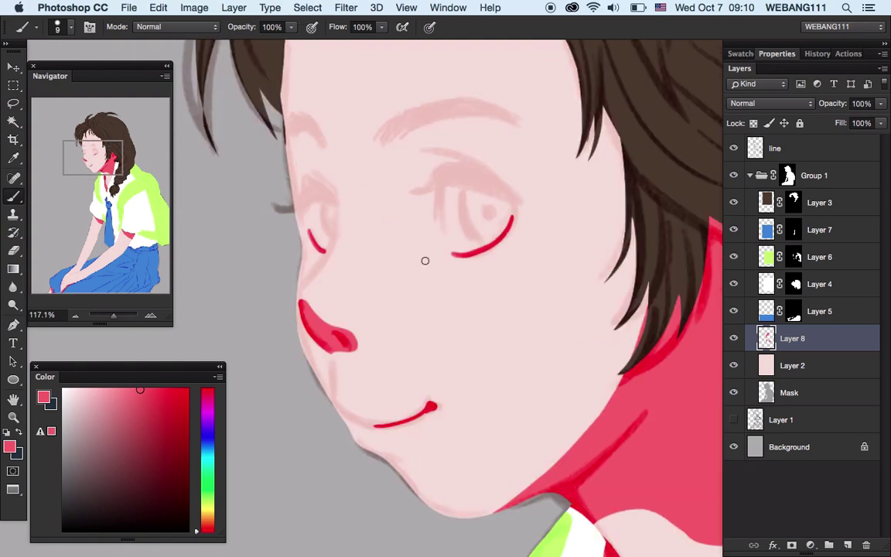
{"action": "scroll", "coordinate": [307, 256], "scroll_direction": "up", "scroll_amount": 5}
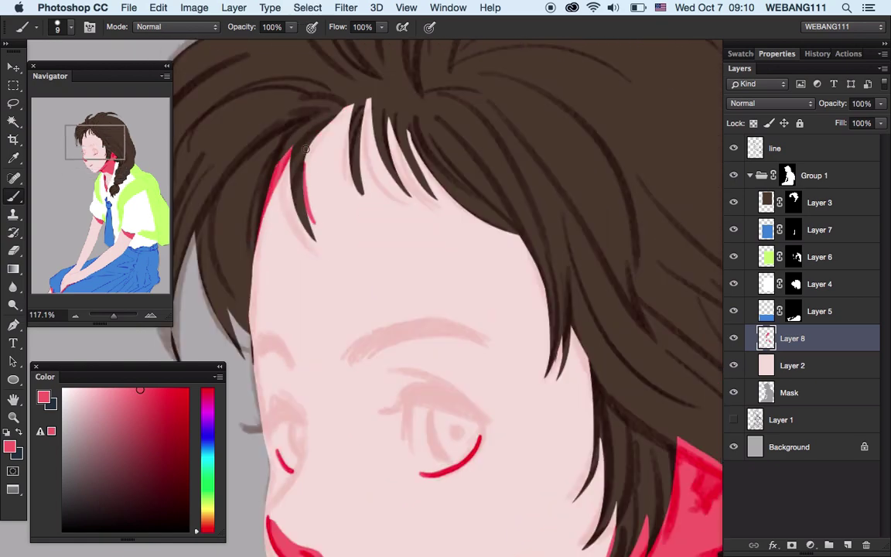
{"action": "left_click_drag", "start_coordinate": [323, 233], "coordinate": [350, 105]}
{"action": "left_click_drag", "start_coordinate": [370, 188], "coordinate": [368, 101]}
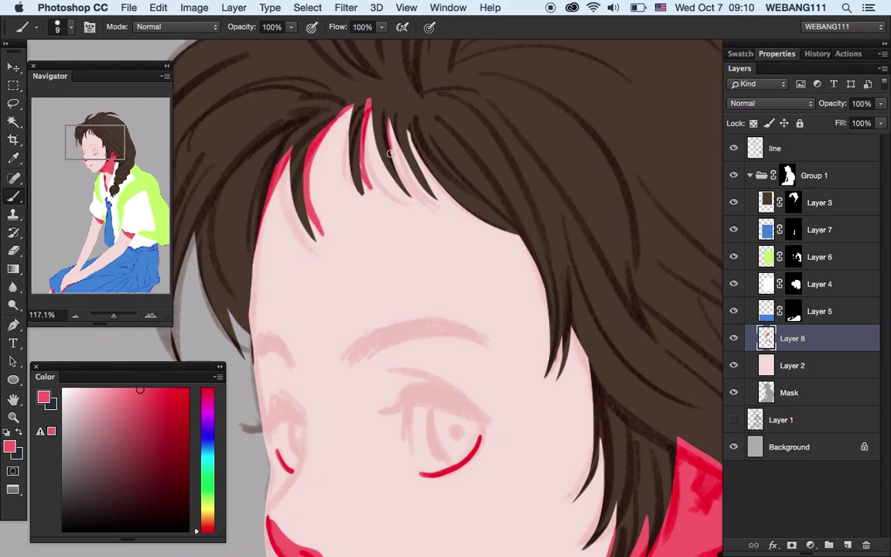
{"action": "left_click_drag", "start_coordinate": [410, 126], "coordinate": [501, 230]}
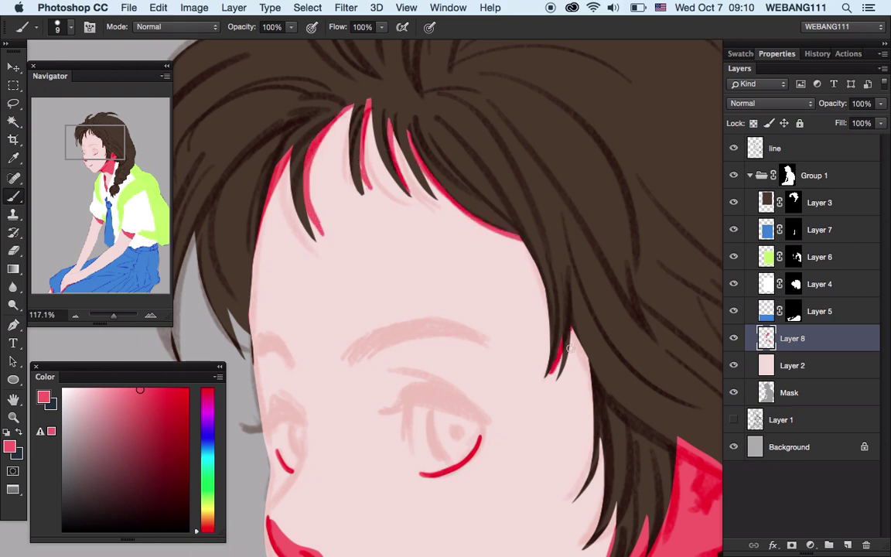
Add a new empty layer above the green backpack colour layer, ready to clip
{"action": "scroll", "coordinate": [599, 371], "scroll_direction": "down", "scroll_amount": 5}
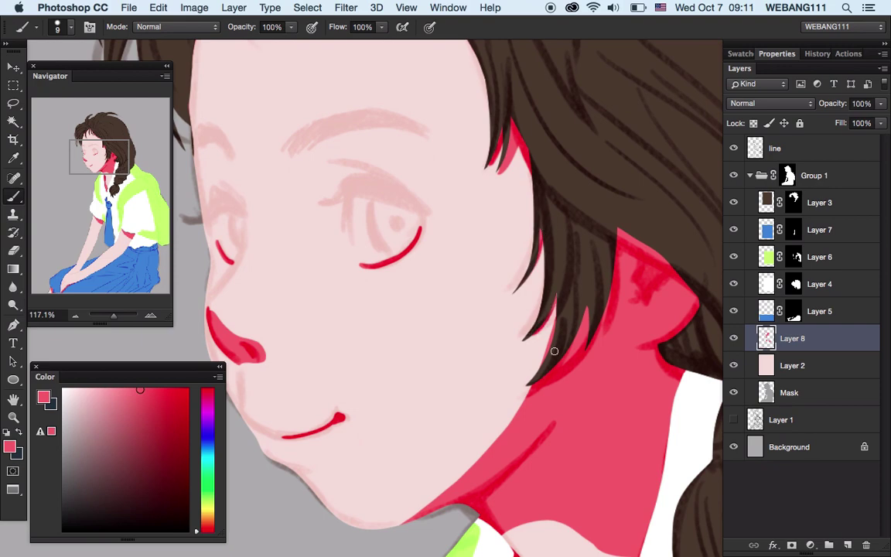
{"action": "scroll", "coordinate": [561, 249], "scroll_direction": "down", "scroll_amount": 5}
{"action": "left_click_drag", "start_coordinate": [561, 248], "coordinate": [467, 235]}
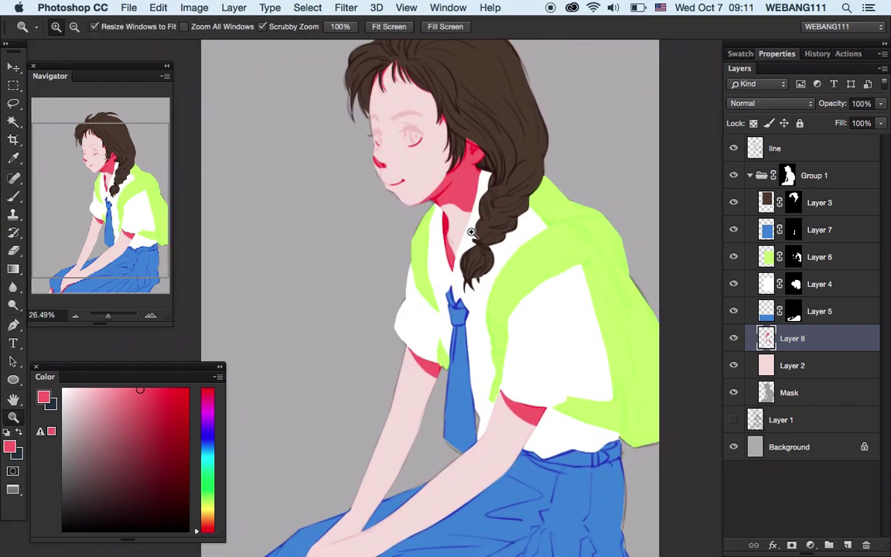
{"action": "left_click", "coordinate": [820, 257]}
{"action": "key", "text": "ctrl+shift+alt+n"}
{"action": "right_click", "coordinate": [820, 257]}
Clip the new layer to the backpack and lasso its shoulder and inner shadow areas
{"action": "left_click", "coordinate": [706, 489]}
{"action": "scroll", "coordinate": [577, 306], "scroll_direction": "up", "scroll_amount": 3}
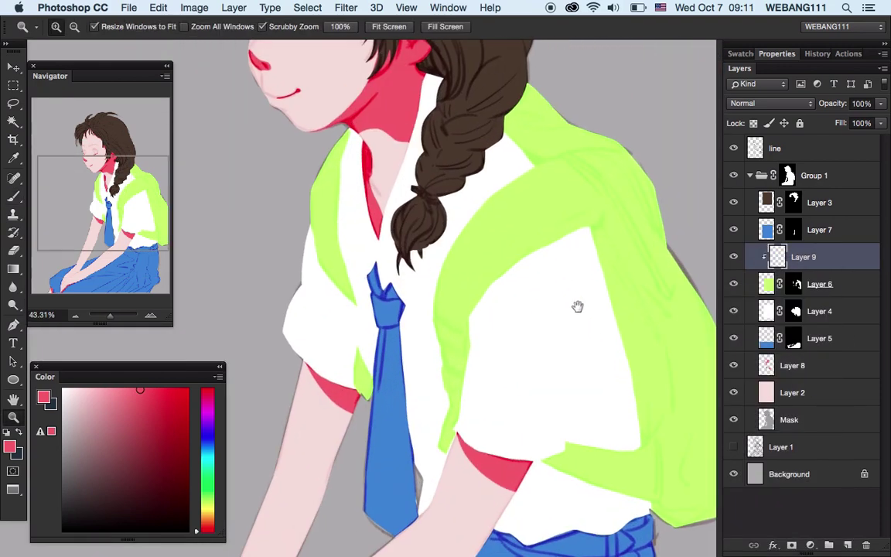
{"action": "left_click_drag", "start_coordinate": [577, 306], "coordinate": [526, 298]}
{"action": "key", "text": "l"}
{"action": "left_click_drag", "start_coordinate": [427, 345], "coordinate": [499, 227]}
{"action": "left_click_drag", "start_coordinate": [586, 251], "coordinate": [430, 347]}
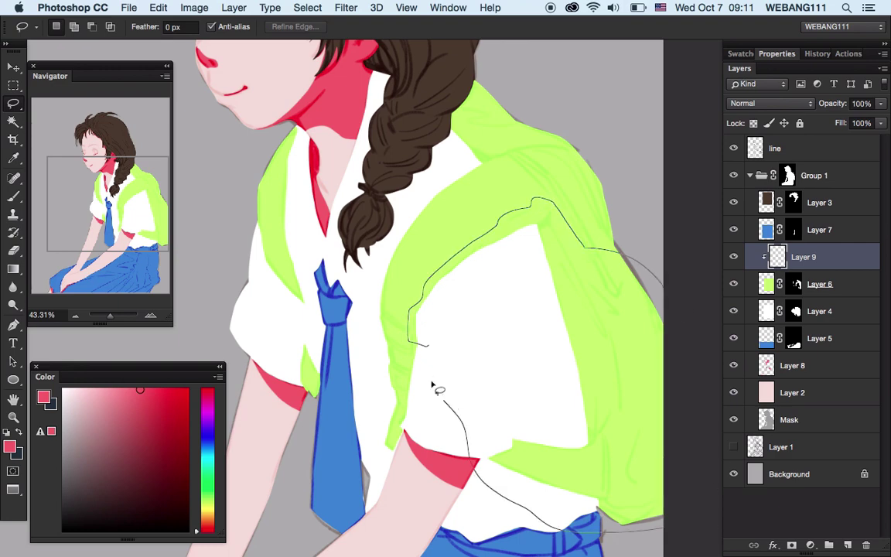
{"action": "mouse_move", "coordinate": [513, 160]}
{"action": "left_mouse_down"}
{"action": "mouse_move", "coordinate": [569, 199]}
{"action": "mouse_move", "coordinate": [474, 165]}
{"action": "left_mouse_up"}
{"action": "mouse_move", "coordinate": [317, 314]}
{"action": "left_mouse_down"}
{"action": "mouse_move", "coordinate": [288, 232]}
{"action": "mouse_move", "coordinate": [377, 235]}
{"action": "left_mouse_up"}
Fill the shadow grey, set Multiply blend at 84% opacity, and deselect
{"action": "key", "text": "ctrl+minus"}
{"action": "key", "text": "alt+BackSpace"}
{"action": "left_click", "coordinate": [772, 102]}
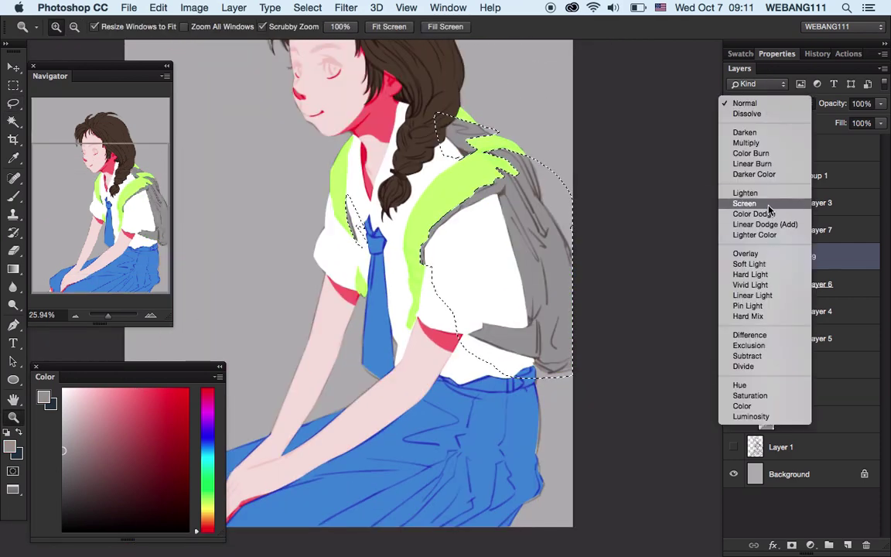
{"action": "left_click", "coordinate": [746, 140]}
{"action": "left_click_drag", "start_coordinate": [881, 103], "coordinate": [873, 122]}
{"action": "key", "text": "ctrl+d"}
{"action": "left_click", "coordinate": [499, 270], "text": "alt"}
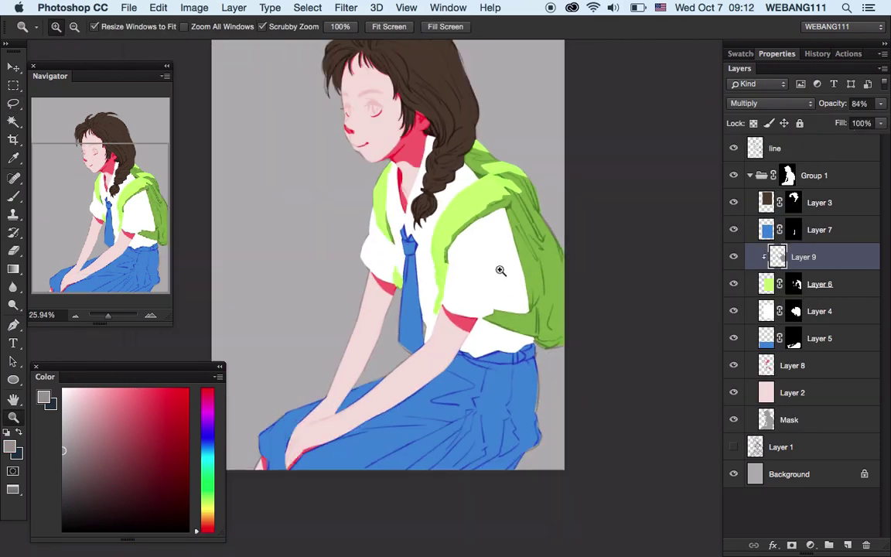
Add a new empty layer above the blue skirt colour layer
{"action": "left_click", "coordinate": [516, 396]}
{"action": "left_click", "coordinate": [819, 338]}
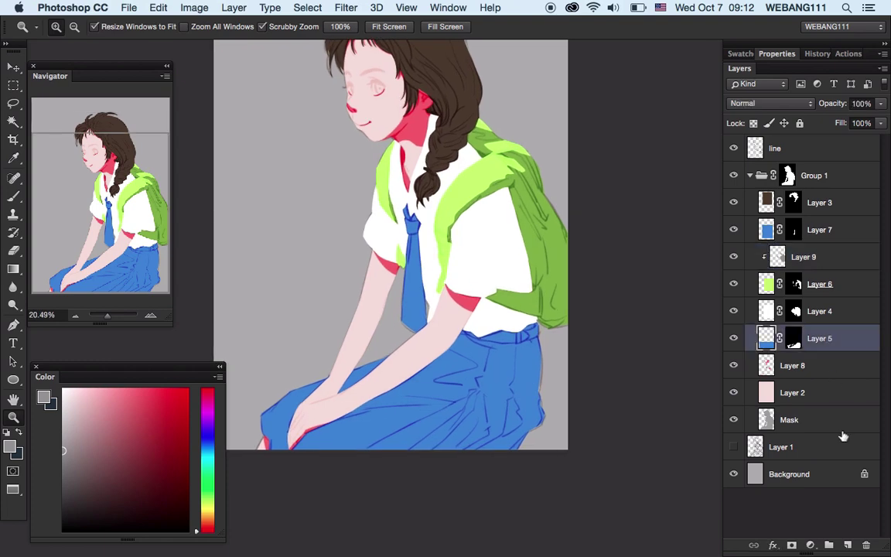
{"action": "left_click", "coordinate": [848, 545]}
{"action": "right_click", "coordinate": [805, 338]}
Clip the layer to the skirt, lasso its folds, fill grey and Multiply to deep blue
{"action": "left_click", "coordinate": [774, 457]}
{"action": "key", "text": "l"}
{"action": "left_click_drag", "start_coordinate": [518, 336], "coordinate": [500, 291]}
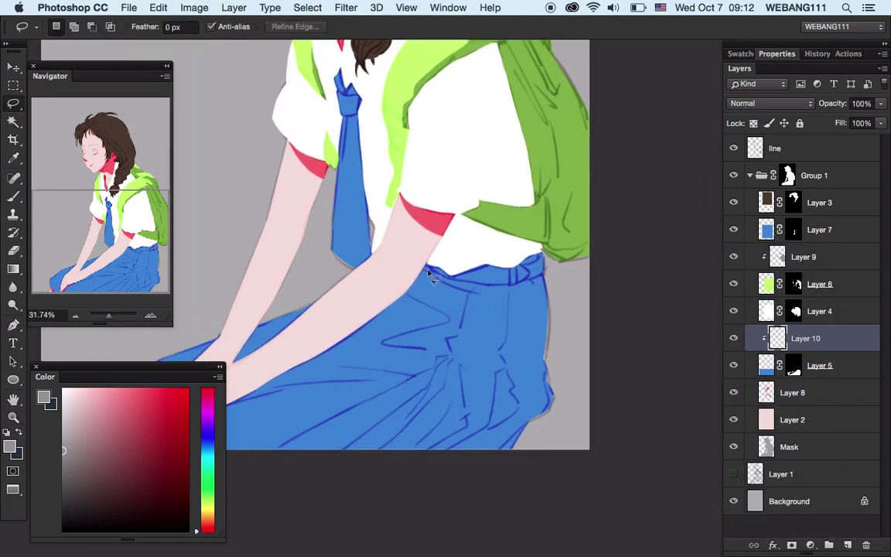
{"action": "left_click_drag", "start_coordinate": [283, 443], "coordinate": [523, 265]}
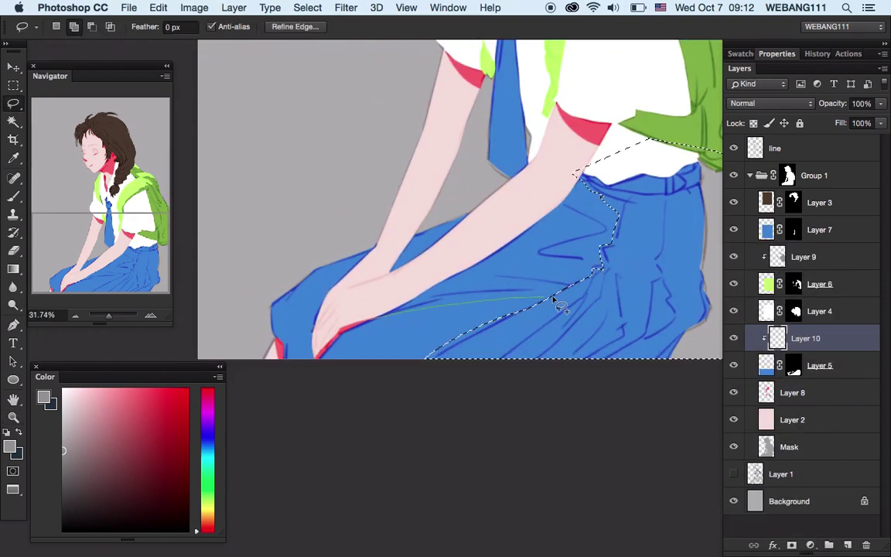
{"action": "left_click_drag", "start_coordinate": [395, 304], "coordinate": [373, 313]}
{"action": "left_click_drag", "start_coordinate": [551, 201], "coordinate": [586, 247]}
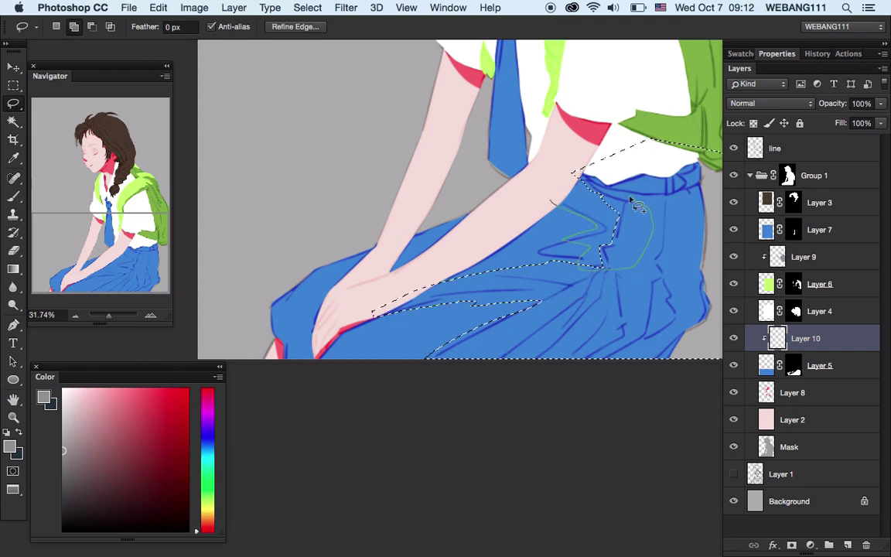
{"action": "left_click_drag", "start_coordinate": [633, 202], "coordinate": [607, 205]}
{"action": "left_click_drag", "start_coordinate": [495, 263], "coordinate": [373, 288]}
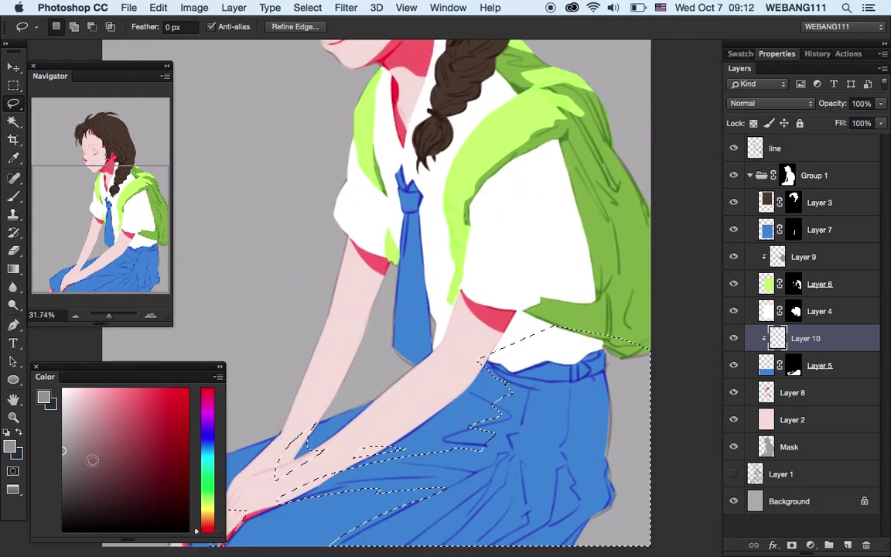
{"action": "key", "text": "alt+BackSpace"}
{"action": "left_click", "coordinate": [770, 103]}
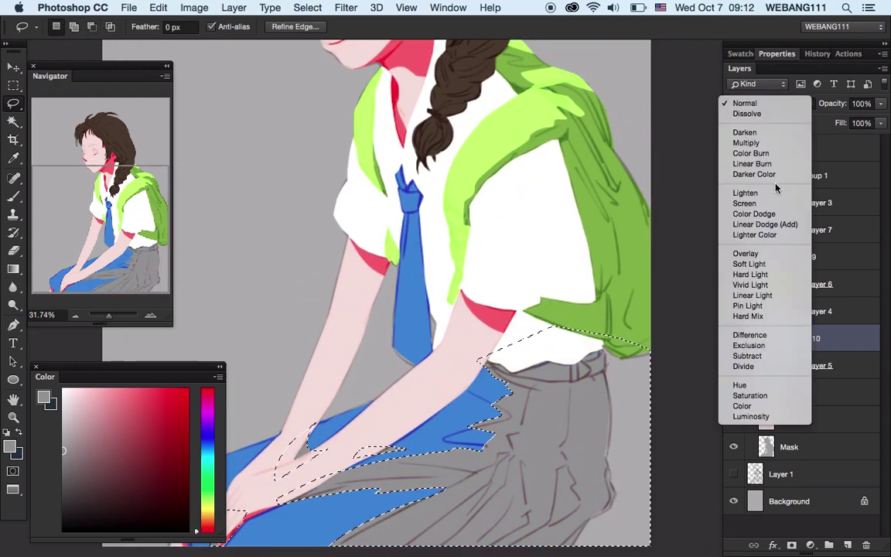
{"action": "left_click", "coordinate": [748, 142]}
Clip a layer to the tie and fill its shadow side with Multiply shading
{"action": "left_click", "coordinate": [820, 230]}
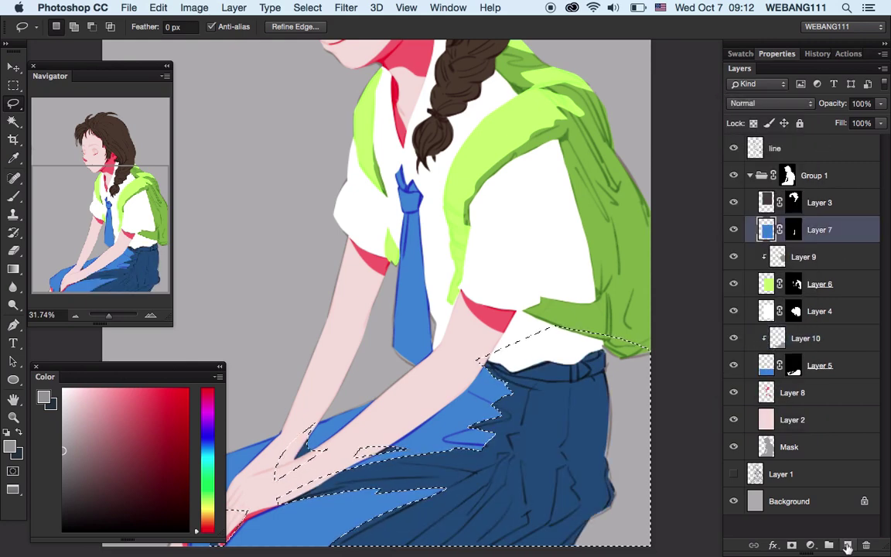
{"action": "right_click", "coordinate": [821, 230]}
{"action": "left_click", "coordinate": [765, 463]}
{"action": "mouse_move", "coordinate": [396, 172]}
{"action": "left_mouse_down"}
{"action": "mouse_move", "coordinate": [456, 197]}
{"action": "mouse_move", "coordinate": [434, 180]}
{"action": "left_mouse_up"}
{"action": "key", "text": "alt+BackSpace"}
{"action": "left_click", "coordinate": [770, 103]}
{"action": "left_click", "coordinate": [755, 138]}
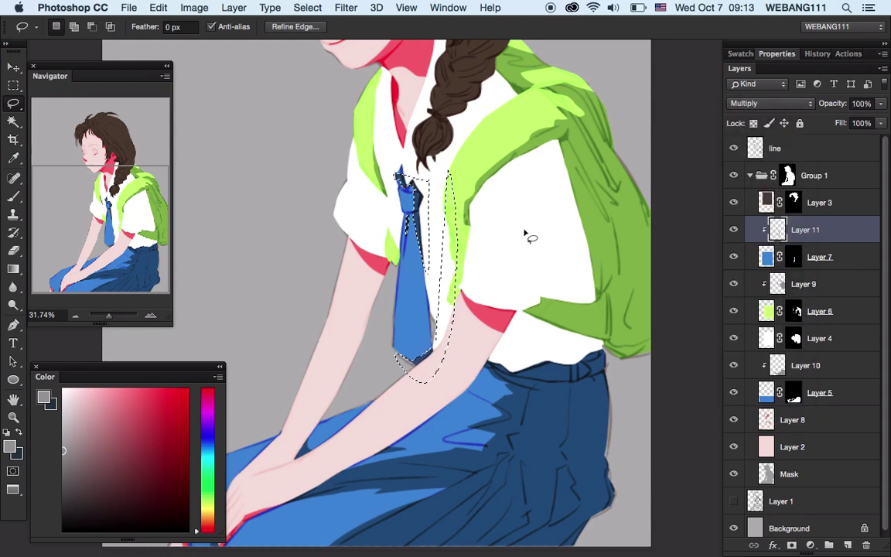
Adjust the tie shading, deselect, and lower its opacity to 81%
{"action": "key", "text": "z"}
{"action": "left_click", "coordinate": [476, 260], "text": "alt"}
{"action": "left_click", "coordinate": [475, 260]}
{"action": "key", "text": "ctrl+z"}
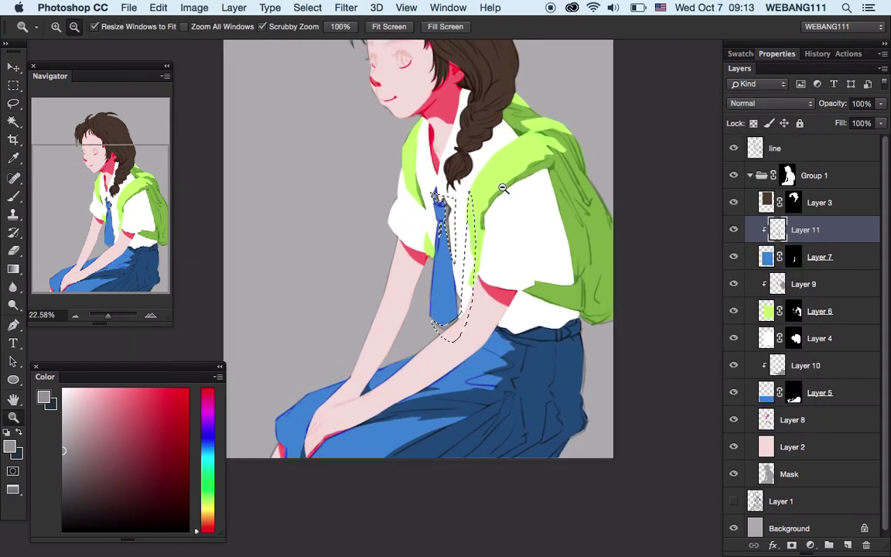
{"action": "key", "text": "ctrl+d"}
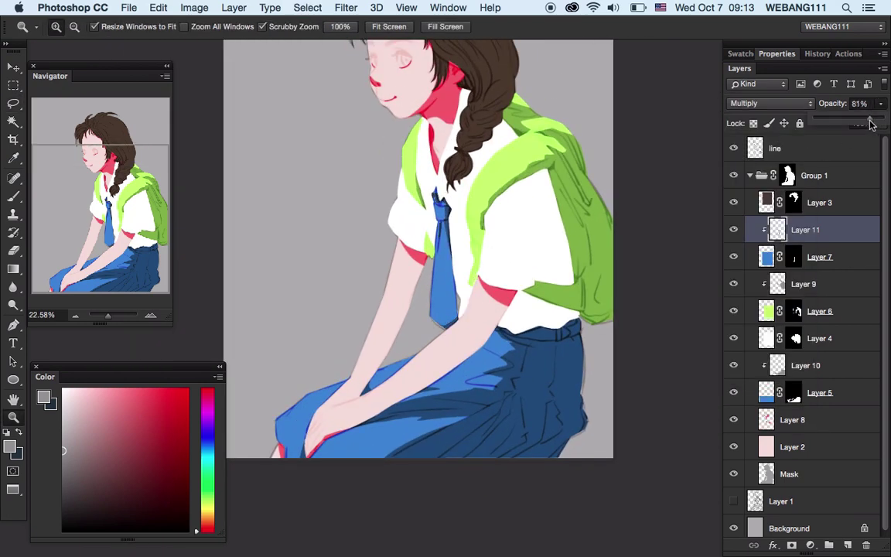
{"action": "left_click", "coordinate": [837, 341]}
Add a new layer clipped to the white shirt colour layer
{"action": "left_click", "coordinate": [849, 547]}
{"action": "right_click", "coordinate": [805, 338]}
{"action": "left_click", "coordinate": [686, 456]}
Lasso the shirt's shadow areas along the braid, sleeve, tie, backpack edge and collar
{"action": "left_click", "coordinate": [591, 199]}
{"action": "key", "text": "l"}
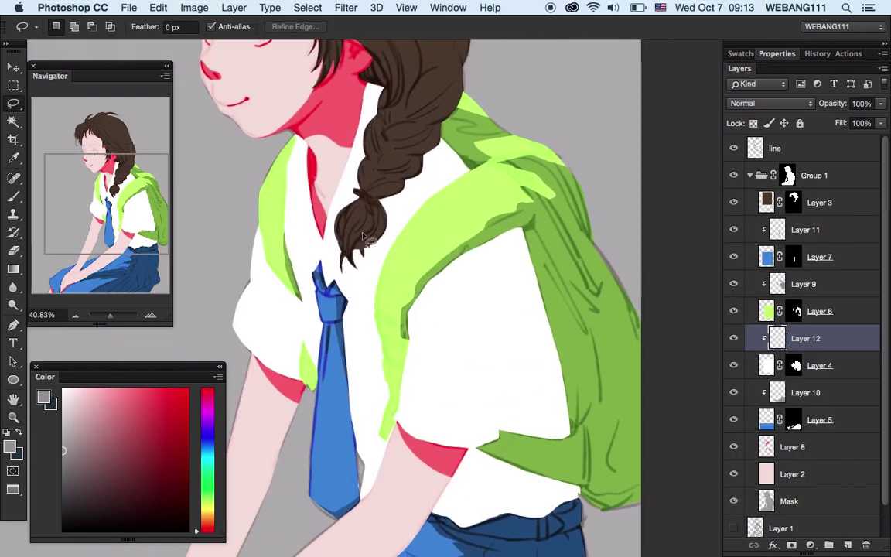
{"action": "mouse_move", "coordinate": [364, 283]}
{"action": "left_mouse_down"}
{"action": "mouse_move", "coordinate": [357, 267]}
{"action": "mouse_move", "coordinate": [292, 329]}
{"action": "left_mouse_up"}
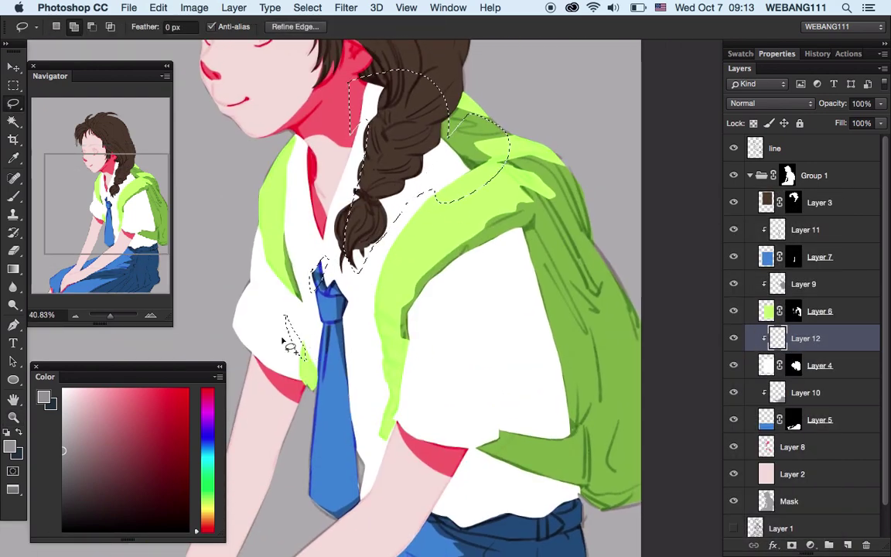
{"action": "scroll", "coordinate": [382, 224], "scroll_direction": "down", "scroll_amount": 3}
{"action": "left_click_drag", "start_coordinate": [335, 265], "coordinate": [345, 368]}
{"action": "left_click_drag", "start_coordinate": [321, 329], "coordinate": [340, 232]}
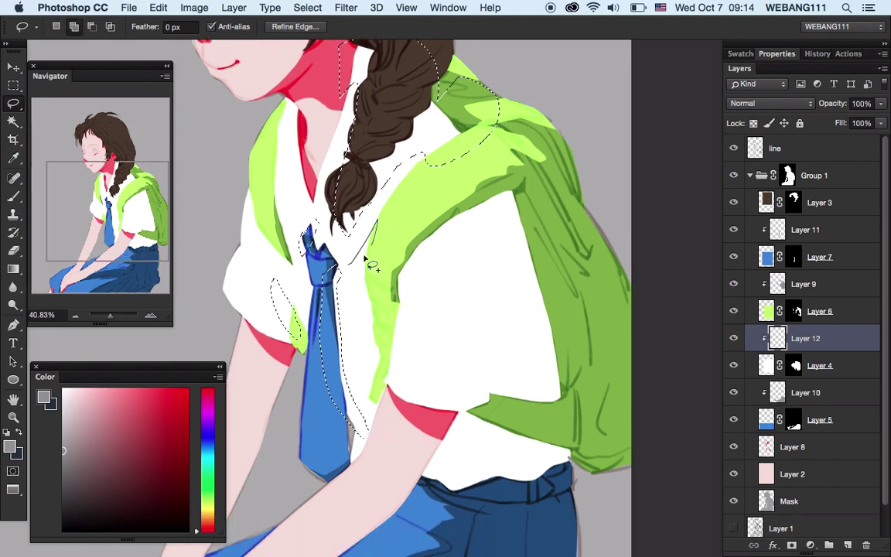
{"action": "mouse_move", "coordinate": [432, 214]}
{"action": "left_mouse_down"}
{"action": "mouse_move", "coordinate": [491, 233]}
{"action": "mouse_move", "coordinate": [467, 416]}
{"action": "mouse_move", "coordinate": [445, 449]}
{"action": "left_mouse_up"}
{"action": "mouse_move", "coordinate": [345, 390]}
{"action": "left_mouse_down"}
{"action": "mouse_move", "coordinate": [390, 410]}
{"action": "mouse_move", "coordinate": [349, 396]}
{"action": "left_mouse_up"}
{"action": "left_click_drag", "start_coordinate": [301, 99], "coordinate": [304, 127]}
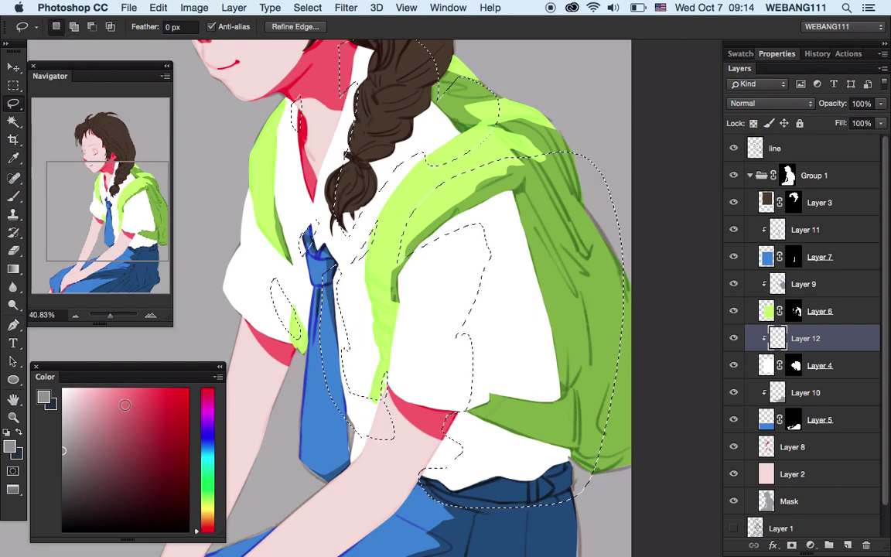
Fill the shirt shadow selection with a pink shade and deselect
{"action": "left_click", "coordinate": [98, 391]}
{"action": "key", "text": "alt+BackSpace"}
{"action": "key", "text": "ctrl+d"}
{"action": "left_click_drag", "start_coordinate": [387, 271], "coordinate": [309, 271]}
Apply Hue/Saturation with Hue +180 and Saturation -26 for pale cyan shadows
{"action": "key", "text": "ctrl+u"}
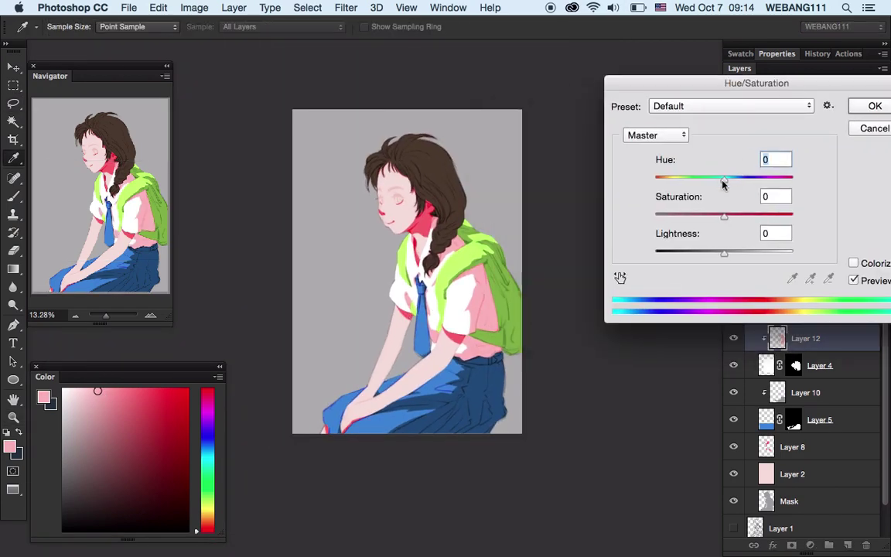
{"action": "mouse_move", "coordinate": [723, 183]}
{"action": "left_mouse_down"}
{"action": "mouse_move", "coordinate": [662, 183]}
{"action": "mouse_move", "coordinate": [800, 182]}
{"action": "left_mouse_up"}
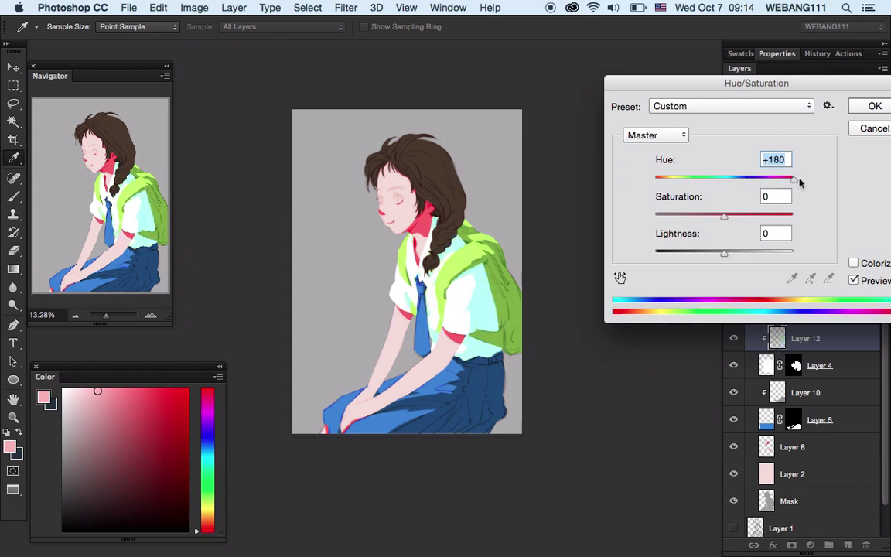
{"action": "left_click_drag", "start_coordinate": [724, 216], "coordinate": [707, 217]}
{"action": "left_click", "coordinate": [876, 106]}
{"action": "key", "text": "z"}
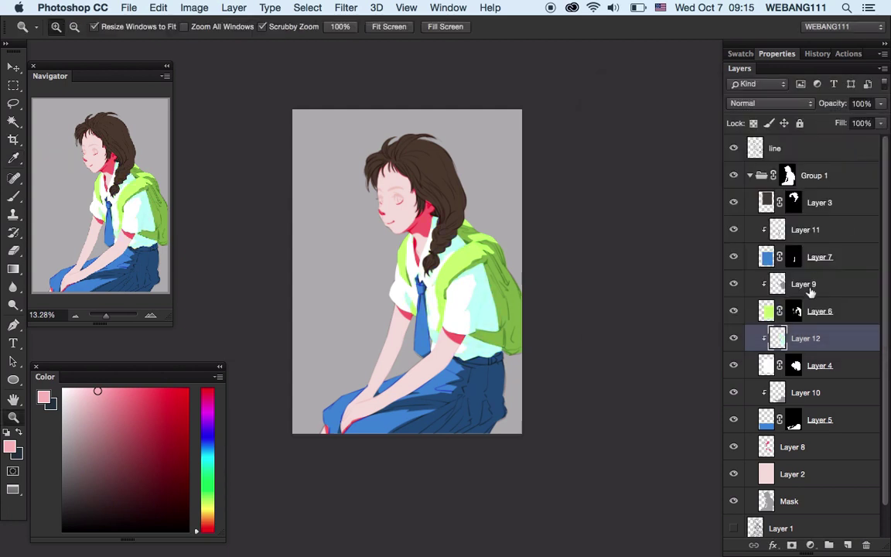
{"action": "left_click", "coordinate": [804, 284]}
{"action": "left_click_drag", "start_coordinate": [881, 103], "coordinate": [860, 123]}
Add Layer 13 above the hair and clip it to the hair layer
{"action": "left_click", "coordinate": [850, 202]}
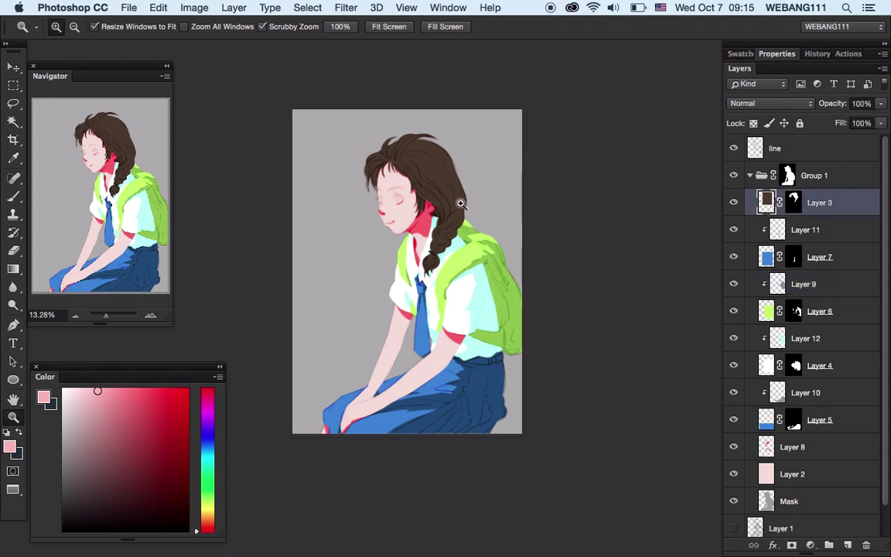
{"action": "left_click", "coordinate": [459, 202]}
{"action": "left_click", "coordinate": [848, 544]}
{"action": "right_click", "coordinate": [825, 202]}
{"action": "left_click", "coordinate": [741, 438]}
{"action": "mouse_move", "coordinate": [392, 150]}
{"action": "left_mouse_down"}
{"action": "mouse_move", "coordinate": [378, 158]}
{"action": "mouse_move", "coordinate": [442, 143]}
{"action": "left_mouse_up"}
Sample the muted brown hair colour and choose a brush preset for highlights
{"action": "key", "text": "i"}
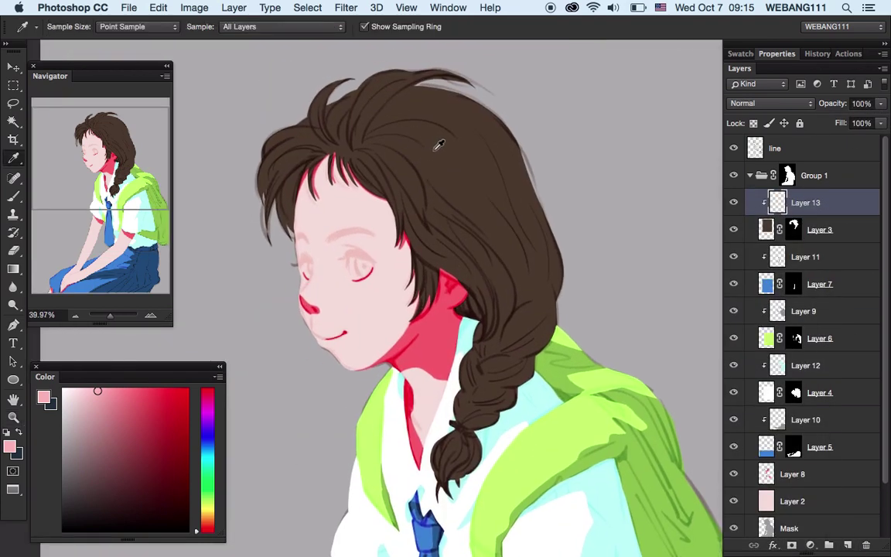
{"action": "left_click", "coordinate": [441, 143]}
{"action": "key", "text": "b"}
{"action": "right_click", "coordinate": [323, 179]}
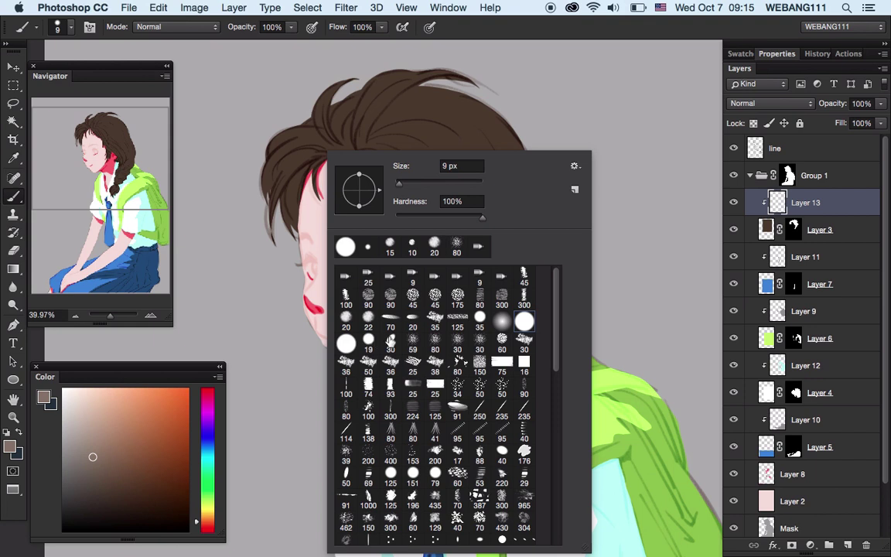
{"action": "double_click", "coordinate": [524, 276]}
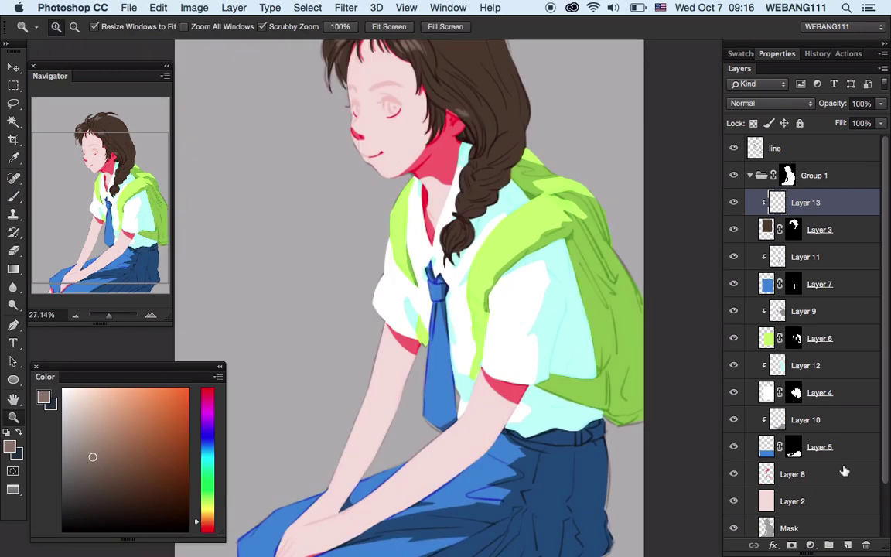
Paint white fills into both eyes on a new layer placed just above the skin base
{"action": "left_click", "coordinate": [847, 545]}
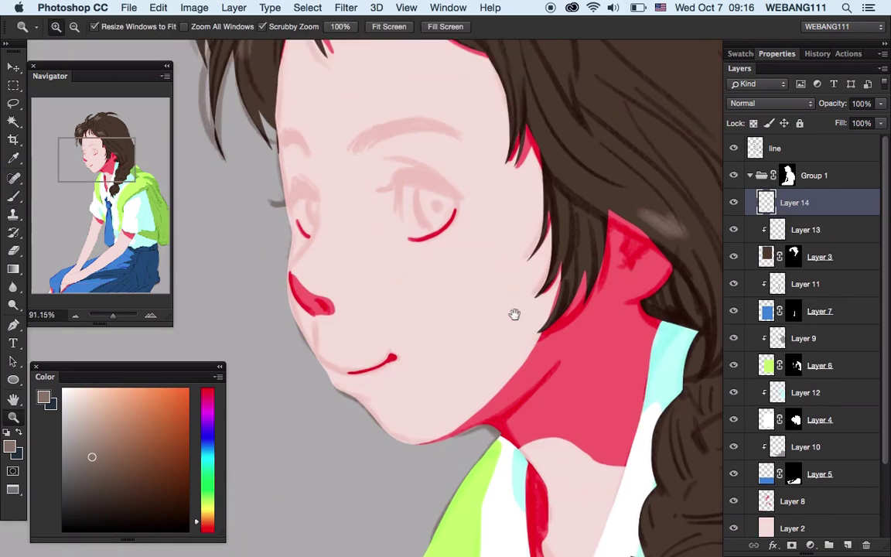
{"action": "left_click_drag", "start_coordinate": [465, 313], "coordinate": [515, 313]}
{"action": "key", "text": "d"}
{"action": "key", "text": "x"}
{"action": "right_click", "coordinate": [434, 151]}
{"action": "left_click", "coordinate": [291, 179]}
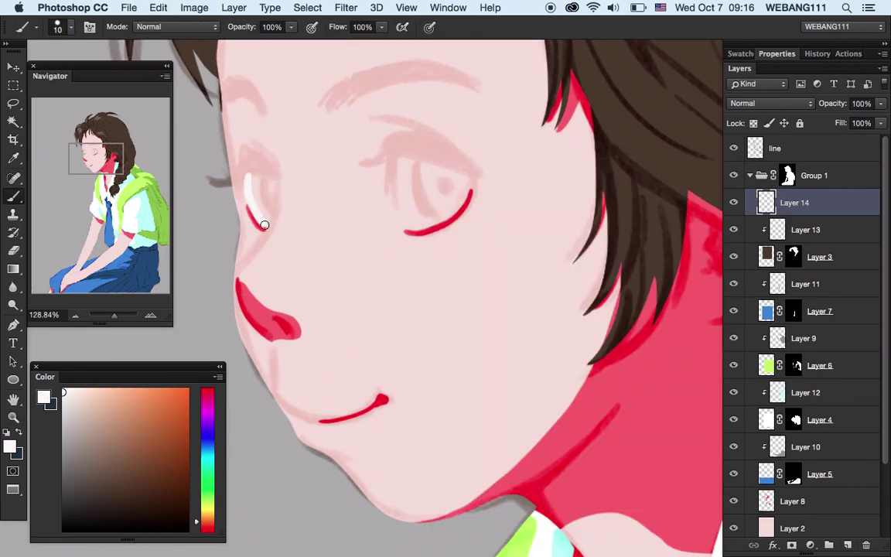
{"action": "left_click_drag", "start_coordinate": [264, 225], "coordinate": [261, 208]}
{"action": "mouse_move", "coordinate": [396, 163]}
{"action": "left_mouse_down"}
{"action": "mouse_move", "coordinate": [446, 211]}
{"action": "mouse_move", "coordinate": [466, 179]}
{"action": "left_mouse_up"}
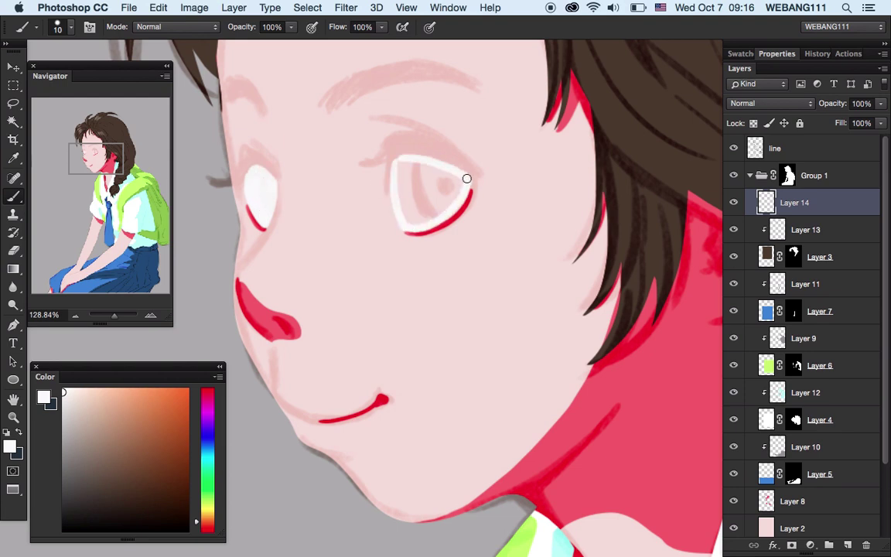
{"action": "left_click_drag", "start_coordinate": [795, 203], "coordinate": [797, 507]}
{"action": "key", "text": "bracketright"}
{"action": "left_click_drag", "start_coordinate": [410, 174], "coordinate": [424, 207]}
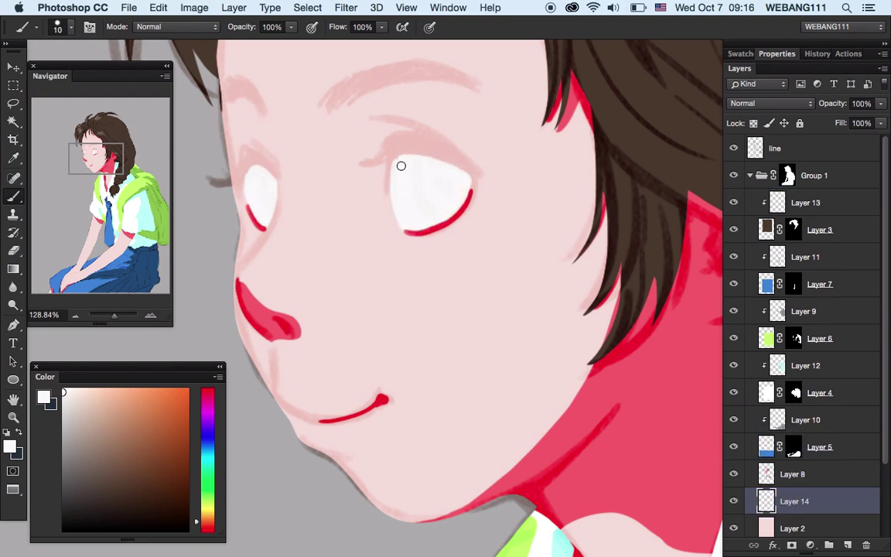
Draw dark upper lashes over the eyes on the face line layer
{"action": "key", "text": "i"}
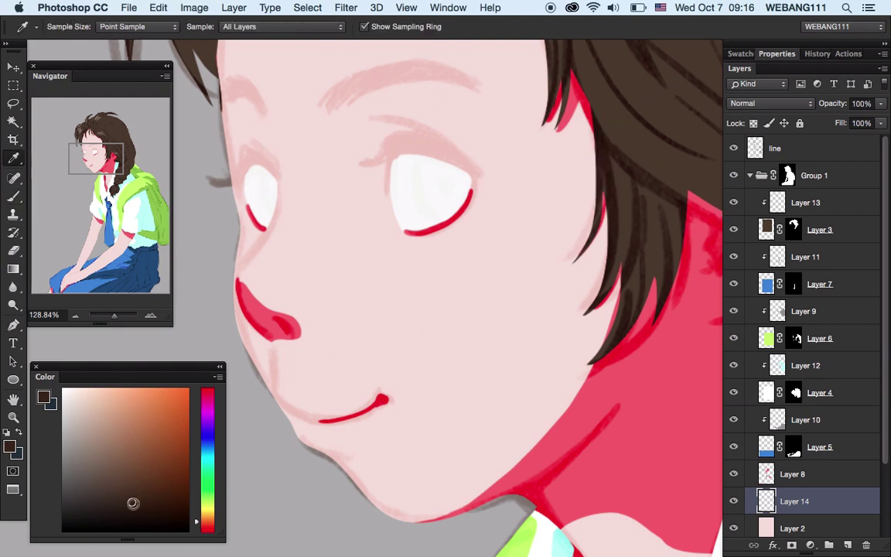
{"action": "left_click", "coordinate": [842, 481]}
{"action": "key", "text": "b"}
{"action": "mouse_move", "coordinate": [362, 166]}
{"action": "left_mouse_down"}
{"action": "mouse_move", "coordinate": [460, 164]}
{"action": "mouse_move", "coordinate": [424, 145]}
{"action": "left_mouse_up"}
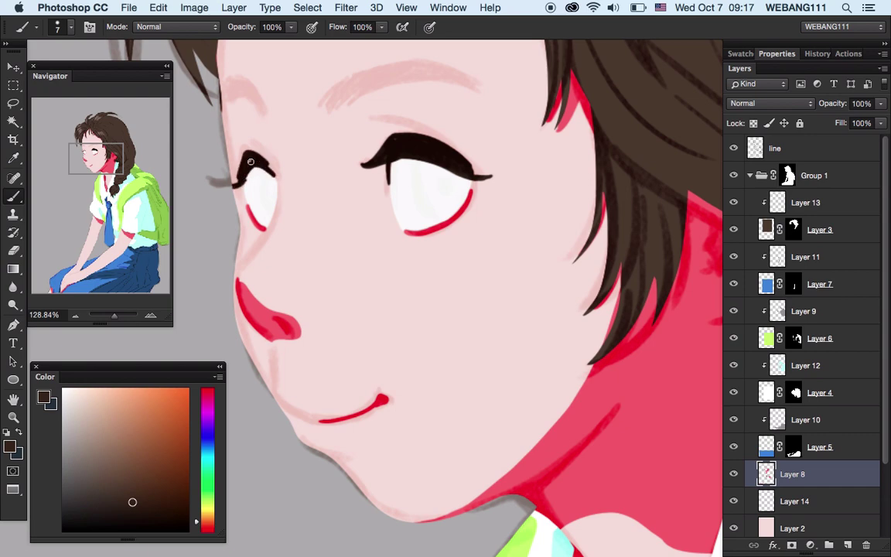
Paint a bold dark brown eyebrow and a dark pupil in the right eye
{"action": "left_click", "coordinate": [766, 474], "text": "ctrl"}
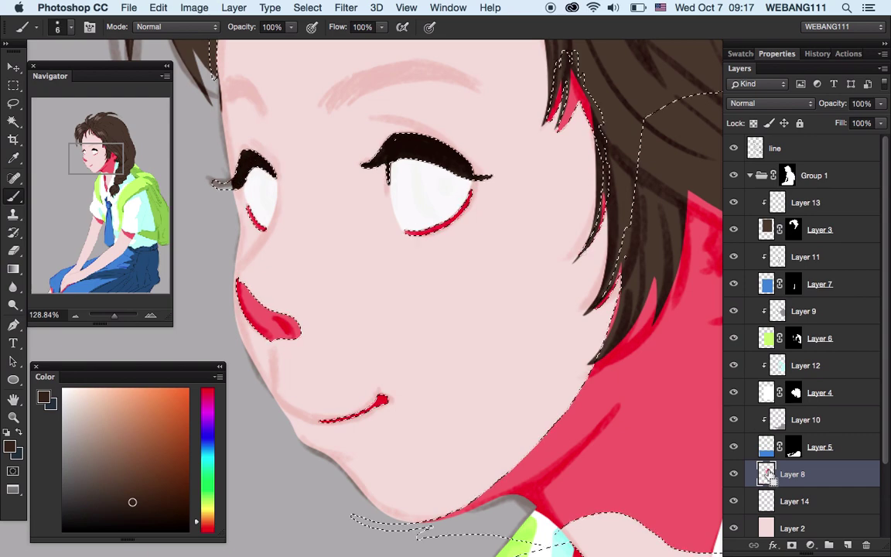
{"action": "key", "text": "d"}
{"action": "left_click", "coordinate": [821, 175]}
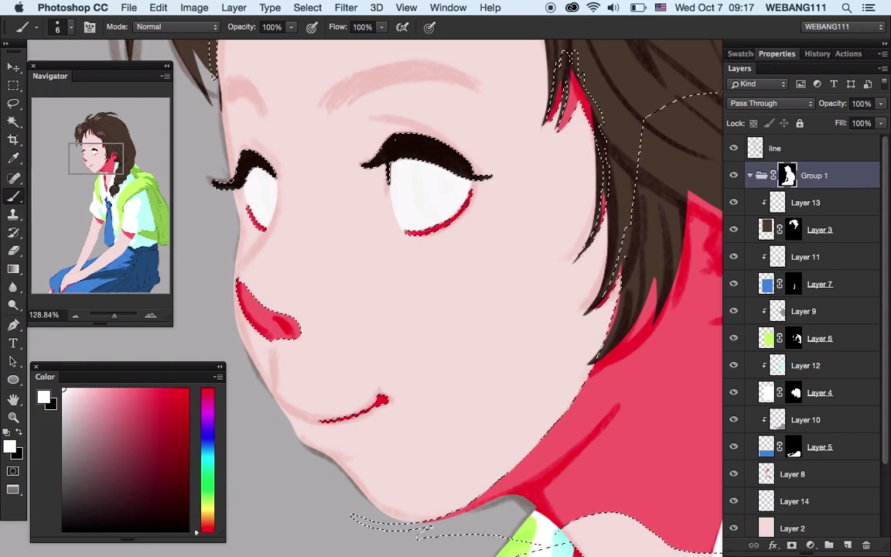
{"action": "key", "text": "ctrl+d"}
{"action": "left_click", "coordinate": [793, 473]}
{"action": "scroll", "coordinate": [464, 271], "scroll_direction": "up", "scroll_amount": 3}
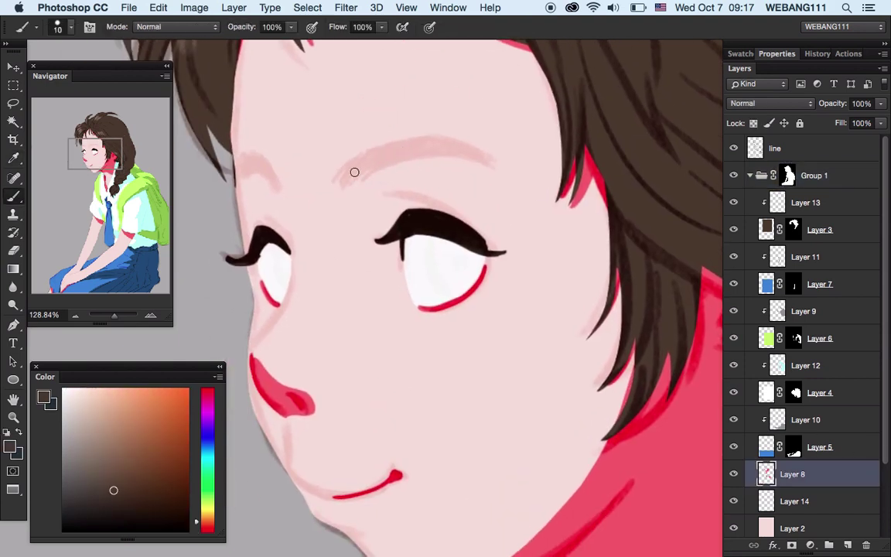
{"action": "left_click_drag", "start_coordinate": [348, 178], "coordinate": [464, 149]}
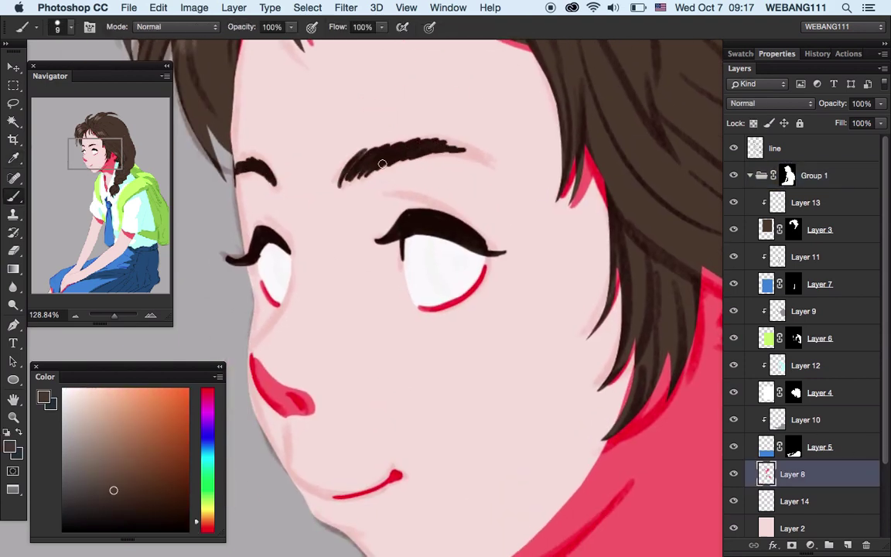
{"action": "scroll", "coordinate": [283, 180], "scroll_direction": "down", "scroll_amount": 3}
{"action": "left_click_drag", "start_coordinate": [401, 175], "coordinate": [410, 230]}
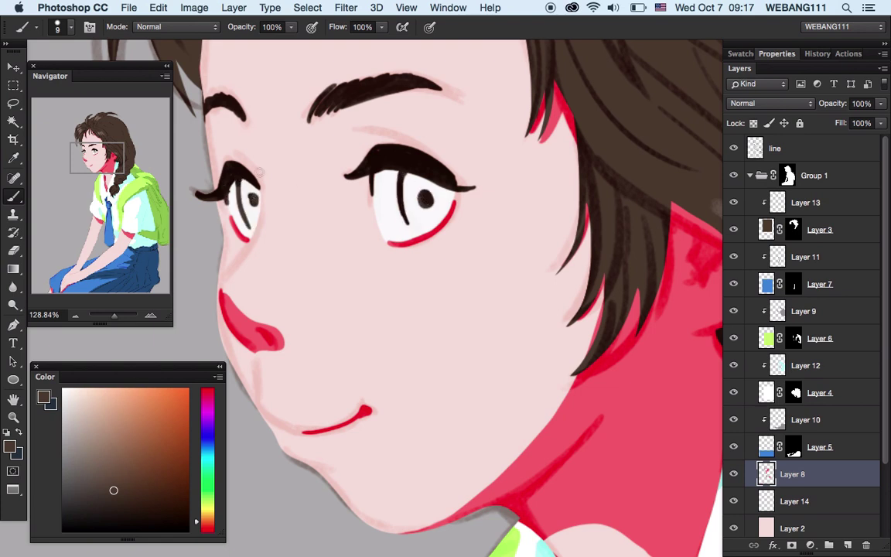
{"action": "left_click", "coordinate": [793, 501]}
{"action": "left_click", "coordinate": [367, 230], "text": "alt"}
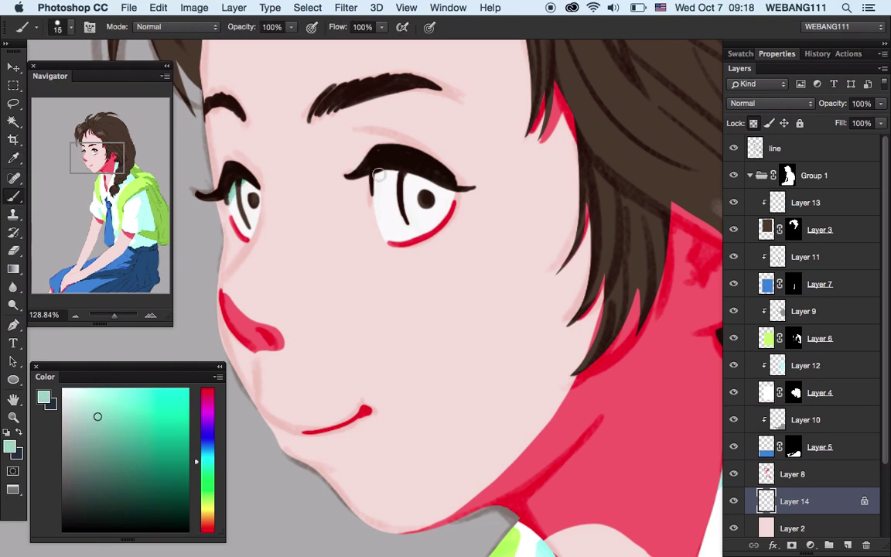
Tint the top of the eye whites teal and paint red-brown irises
{"action": "key", "text": "bracketright"}
{"action": "mouse_move", "coordinate": [379, 175]}
{"action": "left_mouse_down"}
{"action": "mouse_move", "coordinate": [396, 178]}
{"action": "mouse_move", "coordinate": [376, 182]}
{"action": "mouse_move", "coordinate": [438, 206]}
{"action": "left_mouse_up"}
{"action": "key", "text": "bracketleft"}
{"action": "mouse_move", "coordinate": [231, 185]}
{"action": "left_mouse_down"}
{"action": "mouse_move", "coordinate": [251, 224]}
{"action": "mouse_move", "coordinate": [256, 217]}
{"action": "left_mouse_up"}
{"action": "left_click", "coordinate": [430, 189], "text": "alt"}
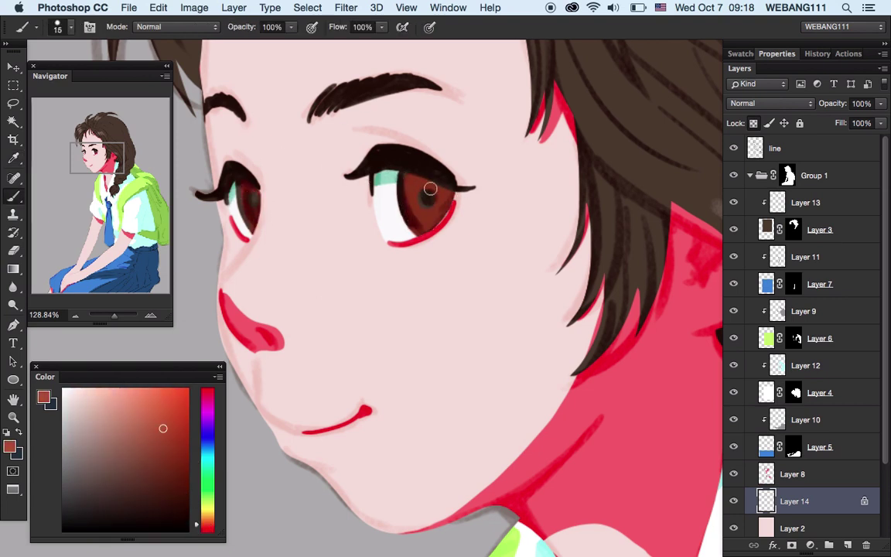
{"action": "key", "text": "bracketright"}
{"action": "left_click", "coordinate": [419, 177], "text": "alt"}
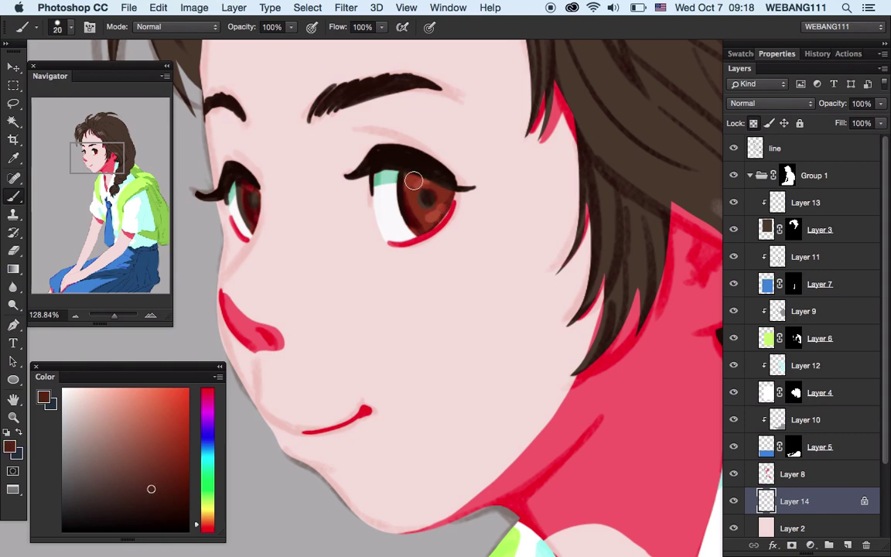
{"action": "left_click", "coordinate": [386, 182], "text": "alt"}
{"action": "key", "text": "z"}
{"action": "left_click_drag", "start_coordinate": [411, 169], "coordinate": [325, 169]}
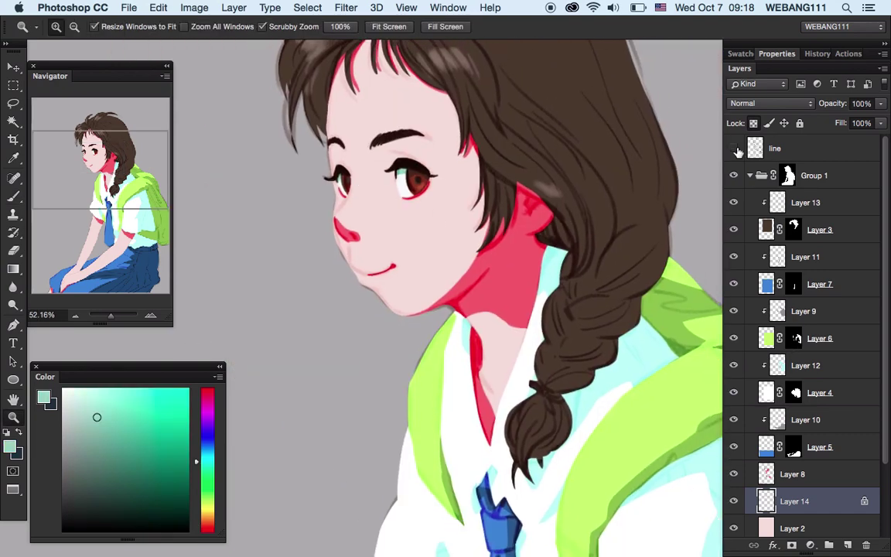
{"action": "left_click_drag", "start_coordinate": [427, 236], "coordinate": [464, 237]}
Draw red eyelid creases above both eyes on the face line layer
{"action": "left_click", "coordinate": [793, 475]}
{"action": "left_click_drag", "start_coordinate": [403, 151], "coordinate": [447, 149]}
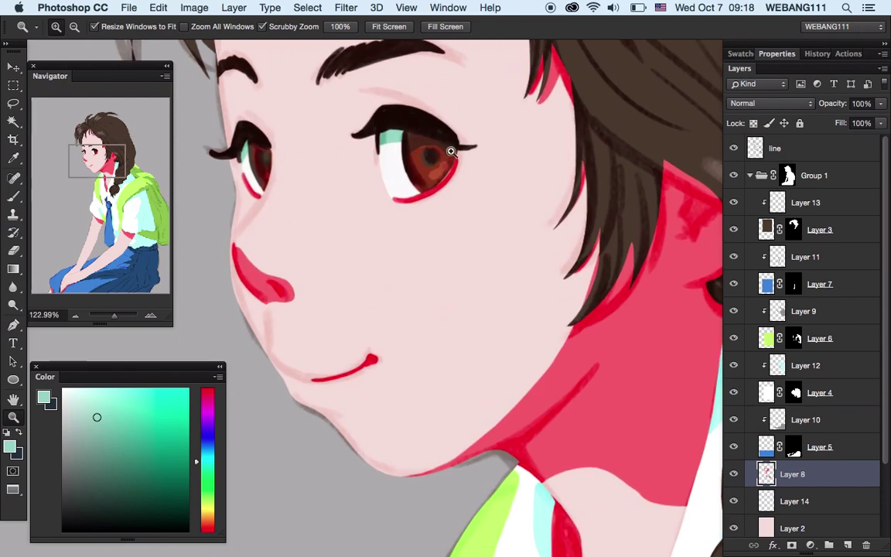
{"action": "key", "text": "b"}
{"action": "left_click", "coordinate": [430, 162], "text": "alt"}
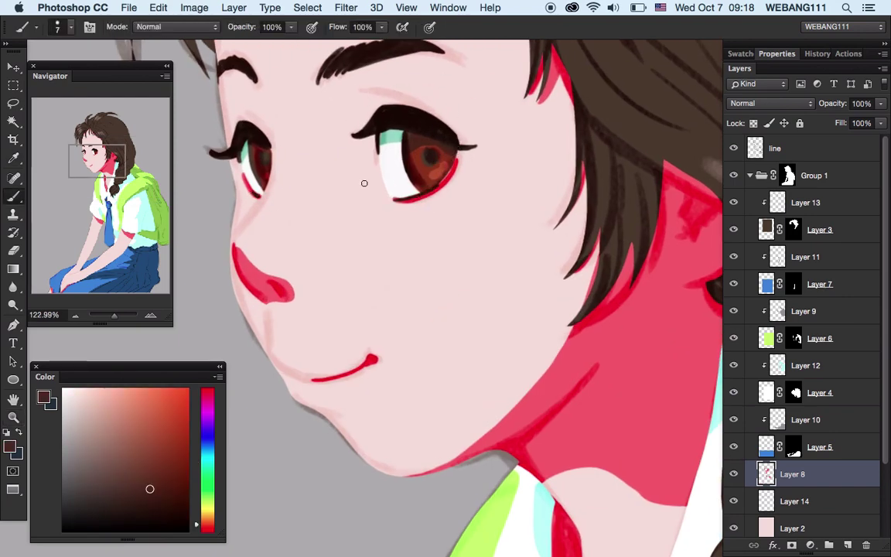
{"action": "left_click_drag", "start_coordinate": [434, 117], "coordinate": [443, 148]}
{"action": "left_click", "coordinate": [461, 193], "text": "alt"}
{"action": "left_click_drag", "start_coordinate": [378, 130], "coordinate": [424, 141]}
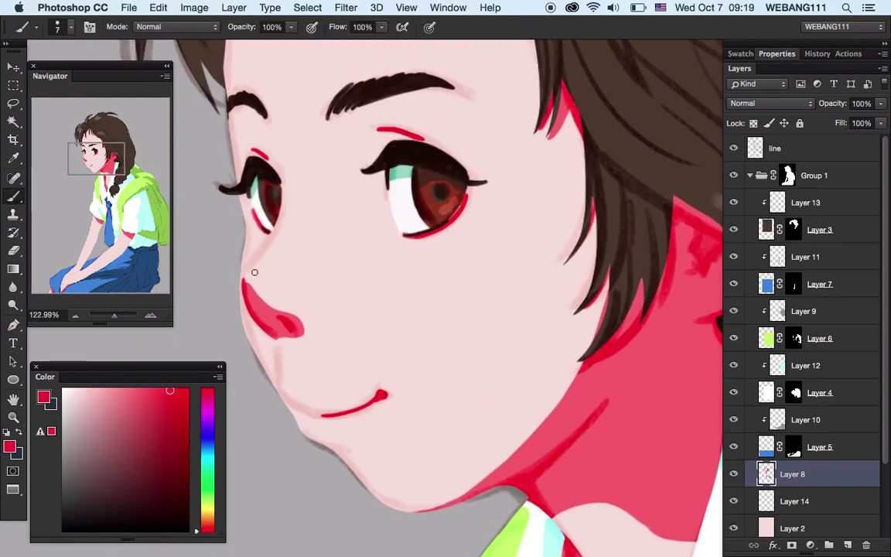
{"action": "left_click", "coordinate": [434, 187], "text": "alt"}
{"action": "scroll", "coordinate": [359, 352], "scroll_direction": "down", "scroll_amount": 2}
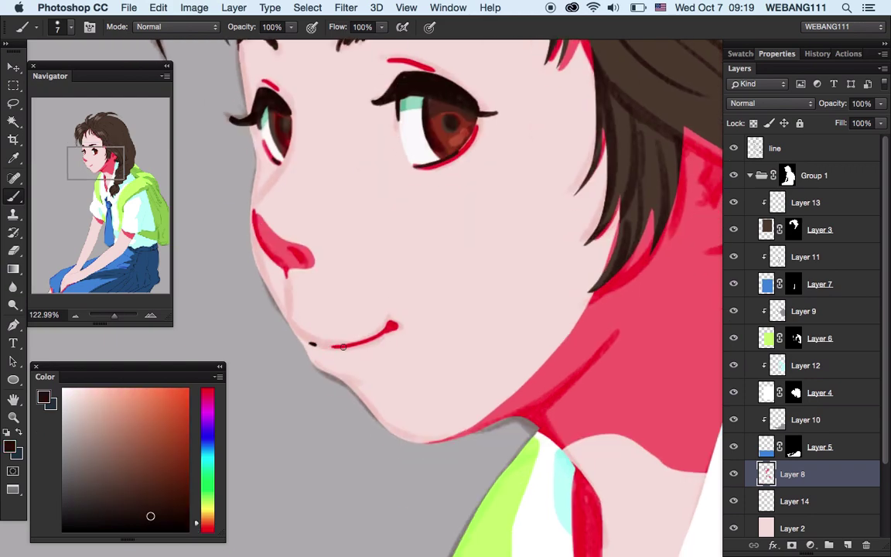
Draw red finger lines on the hands, removing a stray stroke on the arm
{"action": "key", "text": "z"}
{"action": "mouse_move", "coordinate": [448, 288]}
{"action": "left_mouse_down"}
{"action": "mouse_move", "coordinate": [354, 344]}
{"action": "mouse_move", "coordinate": [353, 411]}
{"action": "left_mouse_up"}
{"action": "key", "text": "i"}
{"action": "left_click", "coordinate": [352, 412]}
{"action": "key", "text": "b"}
{"action": "mouse_move", "coordinate": [294, 329]}
{"action": "left_mouse_down"}
{"action": "mouse_move", "coordinate": [352, 292]}
{"action": "mouse_move", "coordinate": [288, 391]}
{"action": "left_mouse_up"}
{"action": "left_click_drag", "start_coordinate": [356, 319], "coordinate": [290, 456]}
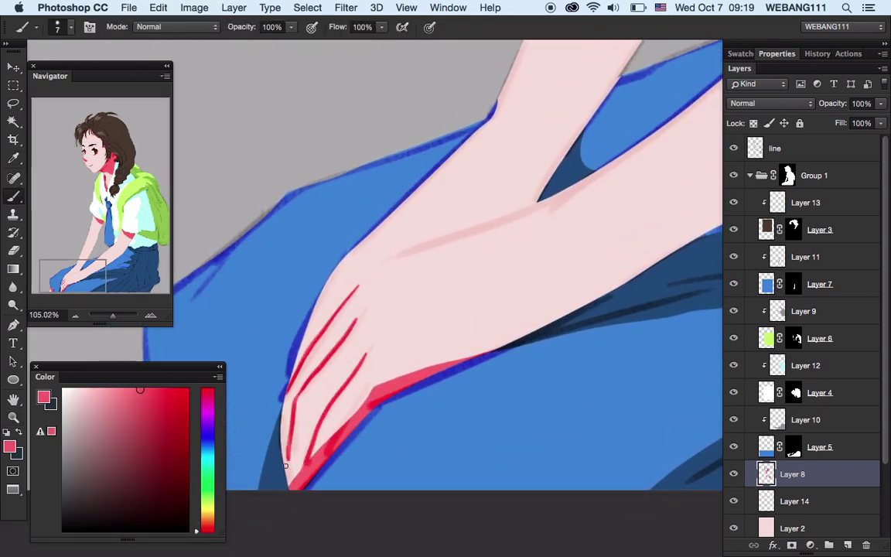
{"action": "mouse_move", "coordinate": [527, 212]}
{"action": "left_mouse_down"}
{"action": "mouse_move", "coordinate": [416, 248]}
{"action": "mouse_move", "coordinate": [465, 193]}
{"action": "mouse_move", "coordinate": [445, 234]}
{"action": "left_mouse_up"}
{"action": "key", "text": "z"}
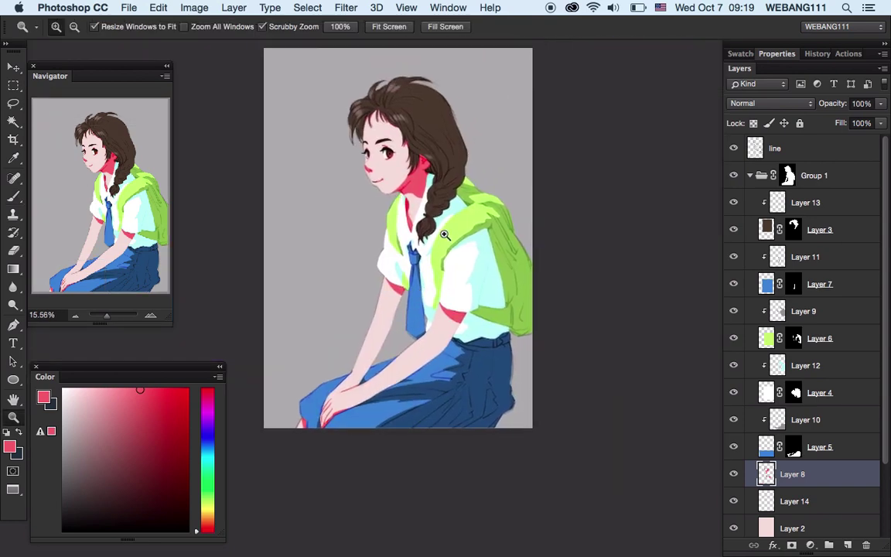
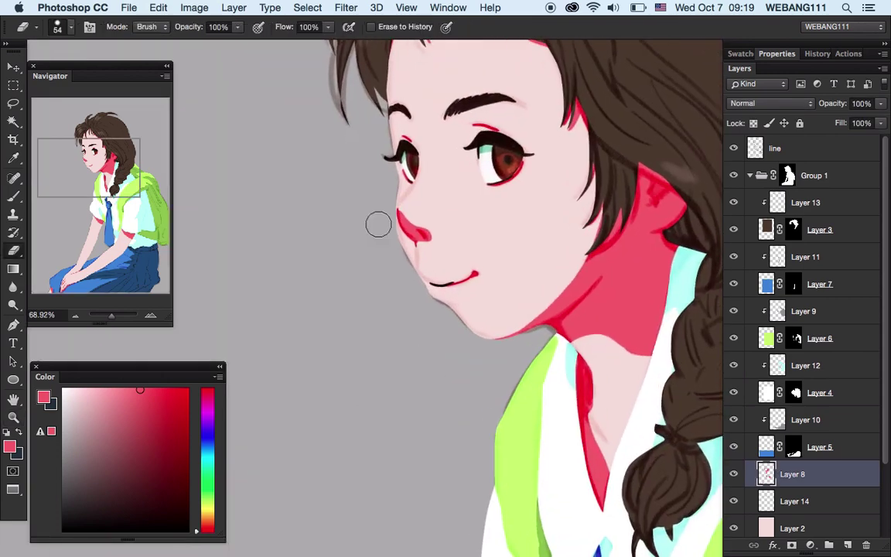
Erase the stray red blush from the upper left of the nose with a smaller eraser
{"action": "left_click_drag", "start_coordinate": [408, 213], "coordinate": [408, 209]}
{"action": "key", "text": "bracketleft"}
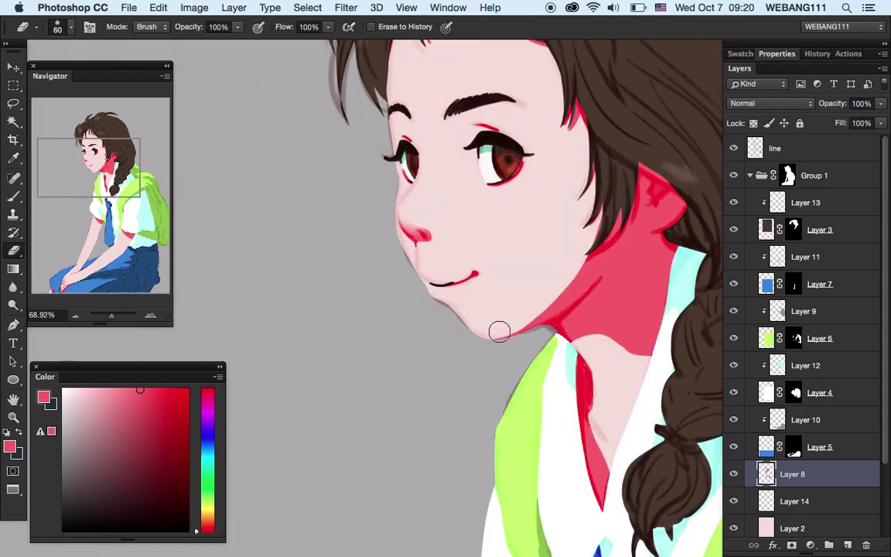
{"action": "scroll", "coordinate": [441, 249], "scroll_direction": "down", "scroll_amount": 2}
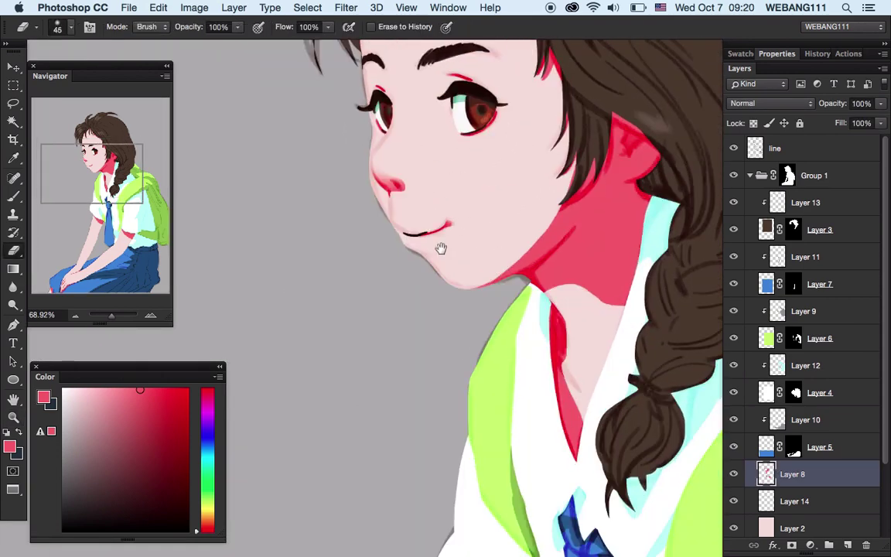
{"action": "scroll", "coordinate": [513, 267], "scroll_direction": "down", "scroll_amount": 5}
{"action": "scroll", "coordinate": [429, 365], "scroll_direction": "down", "scroll_amount": 15}
{"action": "scroll", "coordinate": [429, 366], "scroll_direction": "down", "scroll_amount": 3}
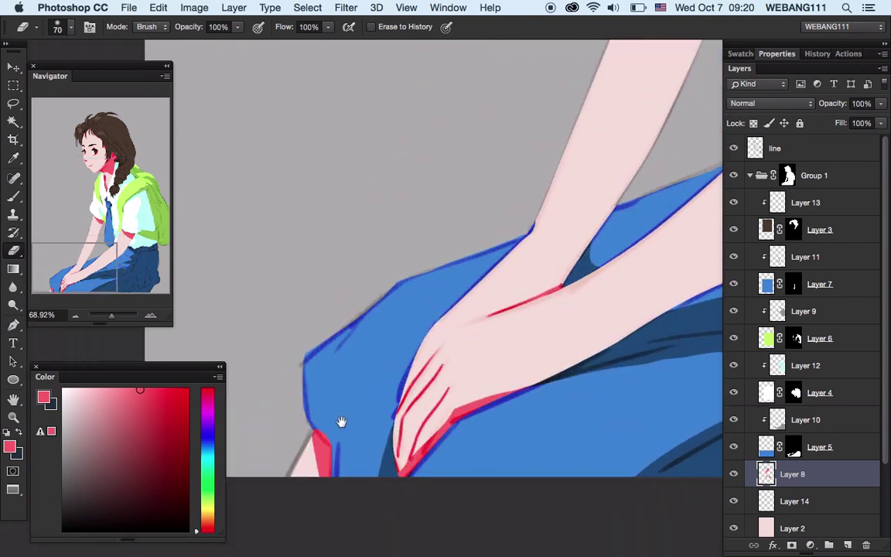
Return to the face colour layer and zoom in closely on the mouth
{"action": "left_click", "coordinate": [794, 448], "text": "ctrl"}
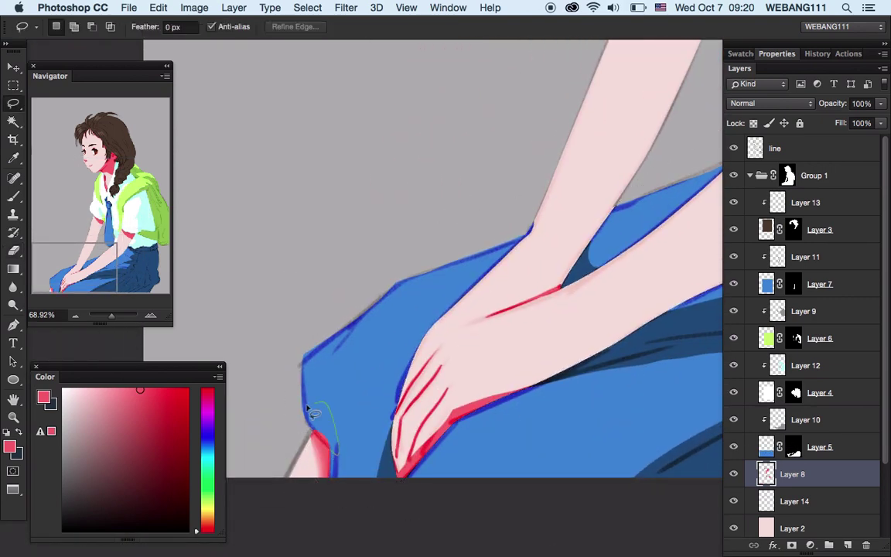
{"action": "left_click", "coordinate": [794, 447]}
{"action": "key", "text": "z"}
{"action": "left_click_drag", "start_coordinate": [463, 354], "coordinate": [473, 169]}
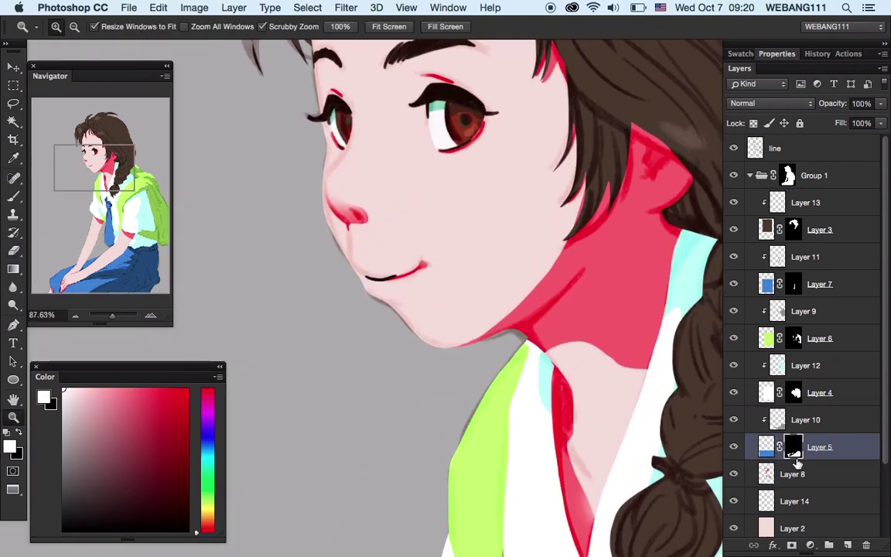
{"action": "left_click", "coordinate": [793, 474]}
{"action": "left_click_drag", "start_coordinate": [417, 278], "coordinate": [471, 279]}
Redraw the smile as a dark red line on Layer 8, then view the whole figure
{"action": "key", "text": "b"}
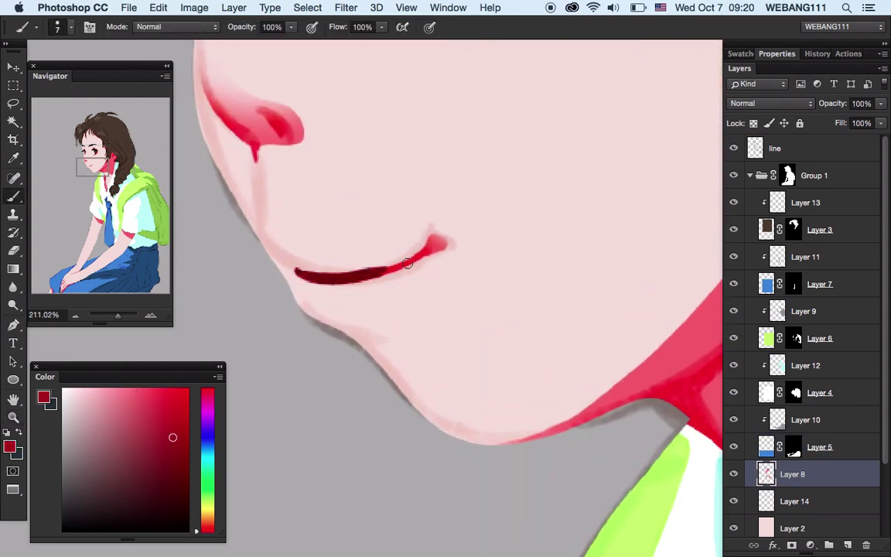
{"action": "scroll", "coordinate": [408, 264], "scroll_direction": "up", "scroll_amount": 5}
{"action": "scroll", "coordinate": [309, 234], "scroll_direction": "up", "scroll_amount": 3}
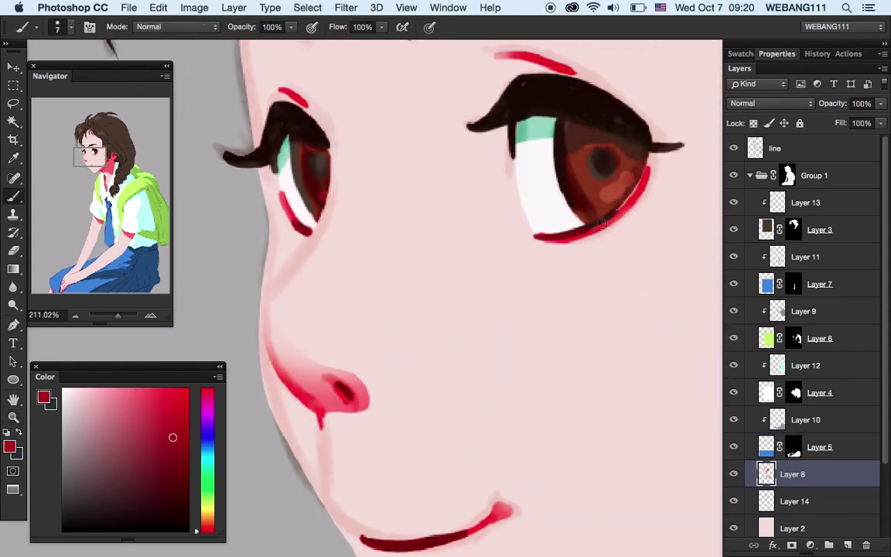
{"action": "mouse_move", "coordinate": [602, 223]}
{"action": "left_mouse_down"}
{"action": "mouse_move", "coordinate": [484, 298]}
{"action": "mouse_move", "coordinate": [474, 229]}
{"action": "mouse_move", "coordinate": [409, 253]}
{"action": "left_mouse_up"}
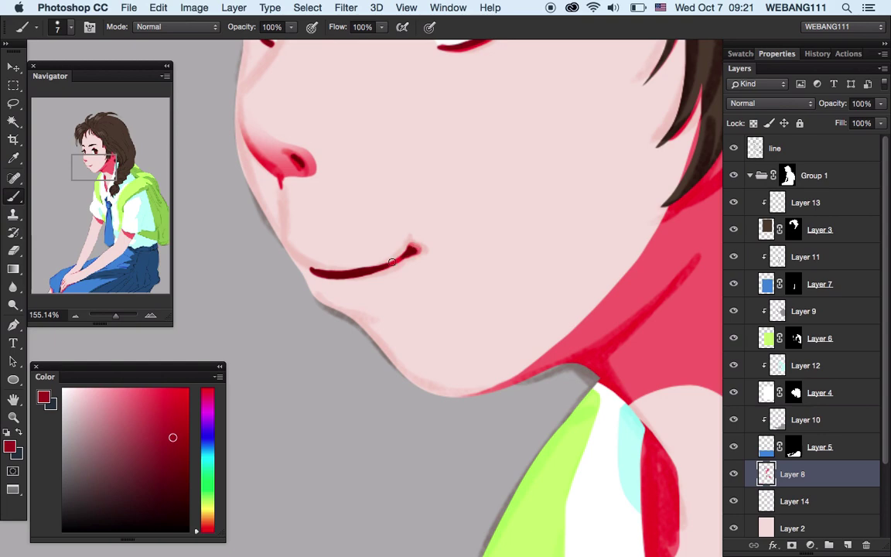
{"action": "mouse_move", "coordinate": [315, 270]}
{"action": "left_mouse_down"}
{"action": "mouse_move", "coordinate": [373, 238]}
{"action": "mouse_move", "coordinate": [473, 241]}
{"action": "left_mouse_up"}
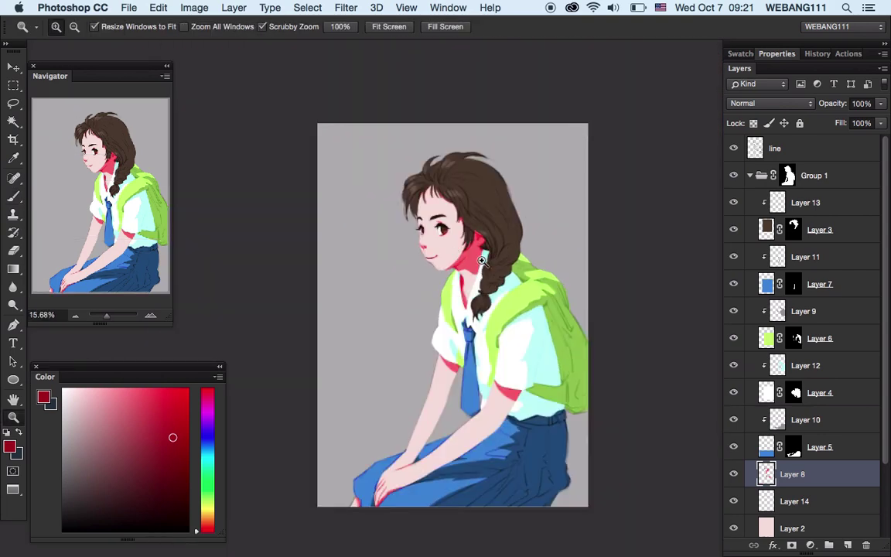
Add a layer clipped to the backpack and fill a rectangle over the upper body dark green
{"action": "left_click", "coordinate": [819, 338]}
{"action": "left_click", "coordinate": [848, 545]}
{"action": "key", "text": "m"}
{"action": "left_click_drag", "start_coordinate": [588, 214], "coordinate": [411, 470]}
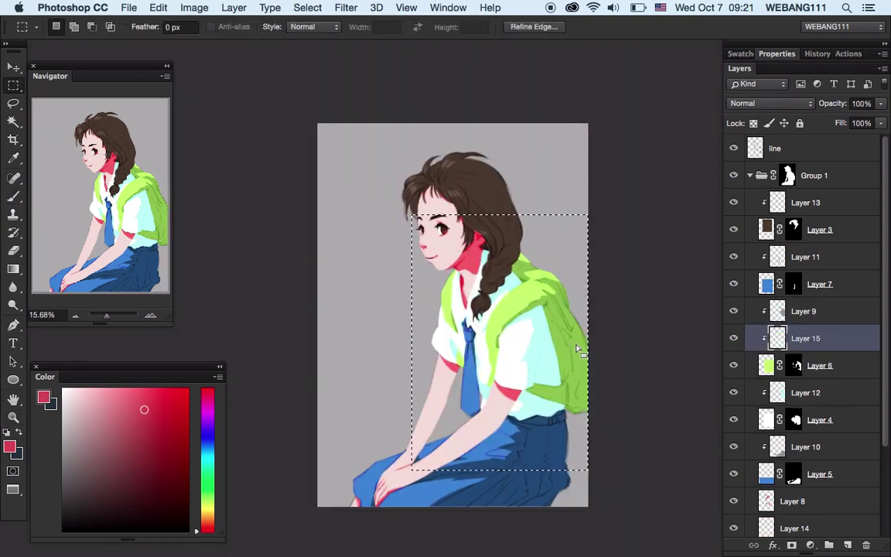
{"action": "key", "text": "i"}
{"action": "left_click", "coordinate": [579, 350]}
{"action": "left_click", "coordinate": [166, 453]}
{"action": "key", "text": "alt+BackSpace"}
Apply the Displace and Color Halftone filters to the green fill
{"action": "left_click", "coordinate": [347, 9]}
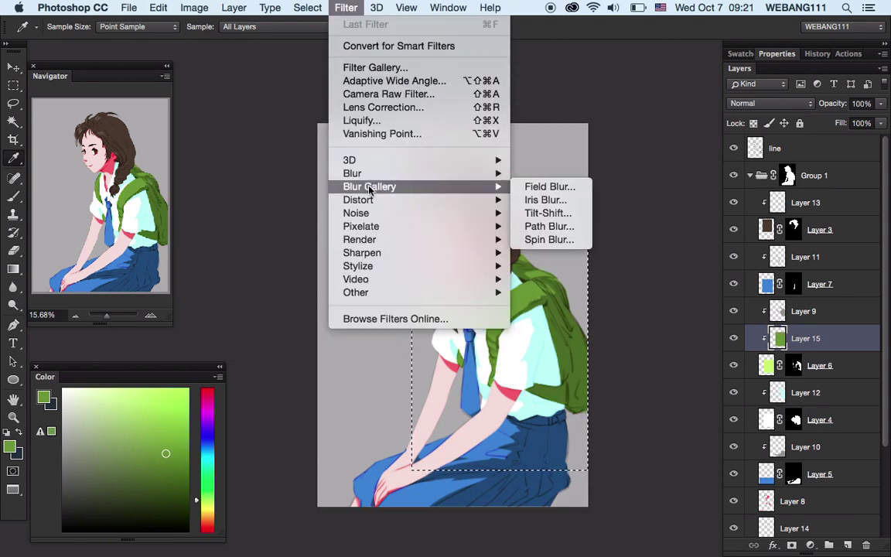
{"action": "left_click", "coordinate": [532, 199]}
{"action": "left_click", "coordinate": [503, 178]}
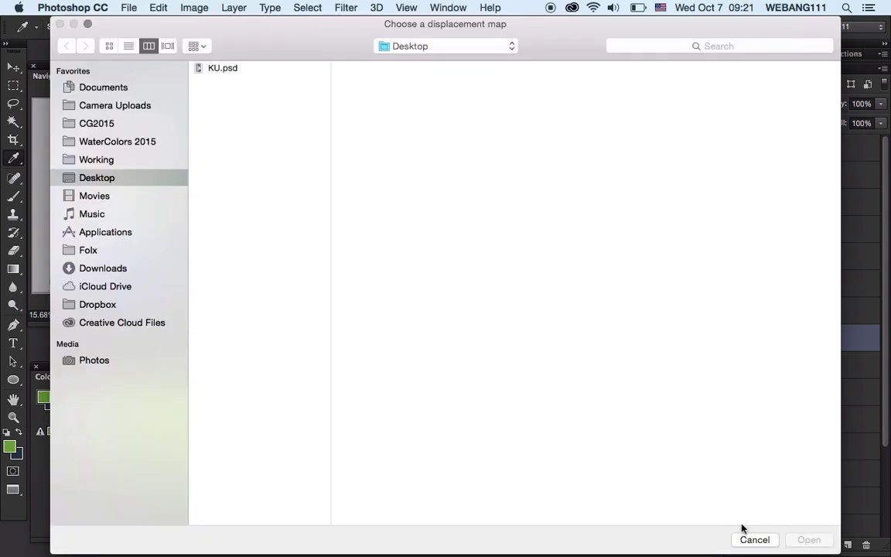
{"action": "left_click", "coordinate": [752, 535]}
{"action": "left_click", "coordinate": [346, 8]}
{"action": "mouse_move", "coordinate": [362, 226]}
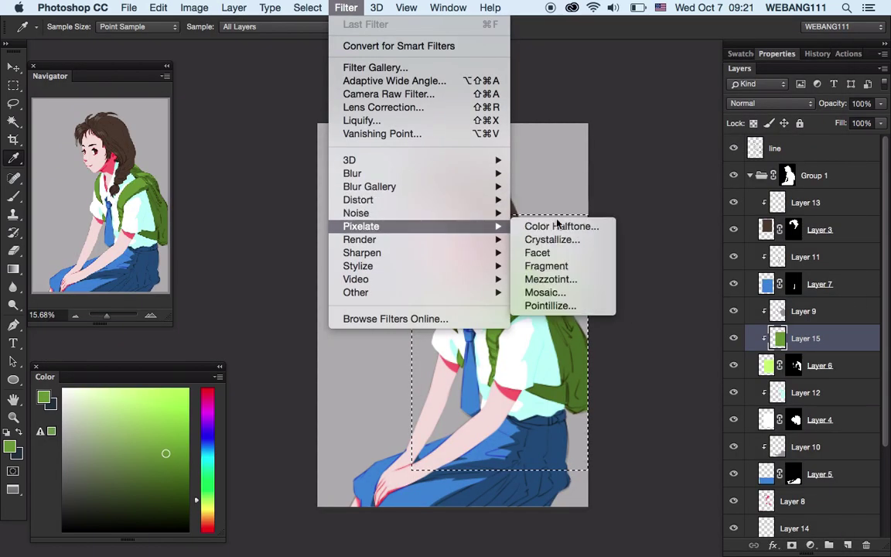
{"action": "left_click", "coordinate": [553, 226]}
Try the halftone layer at 42% opacity, delete it, and start Hue/Saturation for the skirt
{"action": "key", "text": "ctrl+d"}
{"action": "key", "text": "z"}
{"action": "left_click_drag", "start_coordinate": [623, 313], "coordinate": [643, 312]}
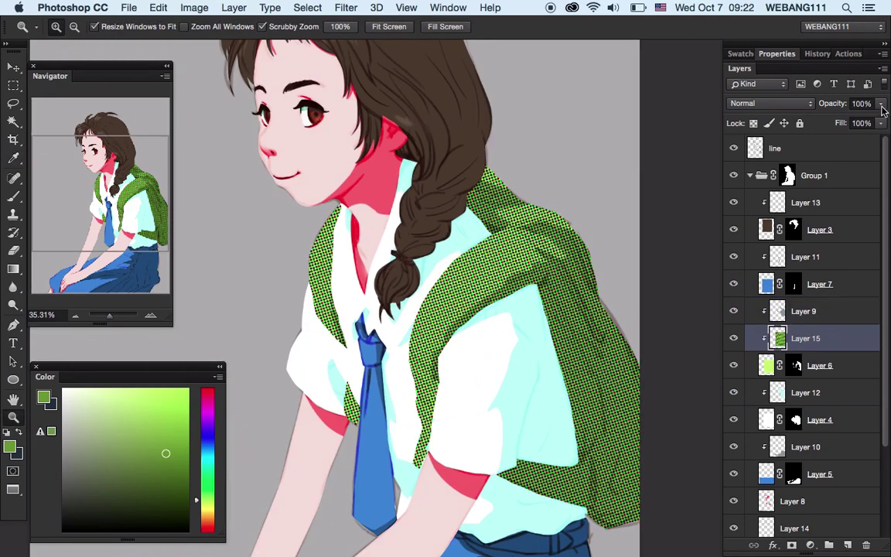
{"action": "left_click_drag", "start_coordinate": [881, 108], "coordinate": [845, 121]}
{"action": "key", "text": "Delete"}
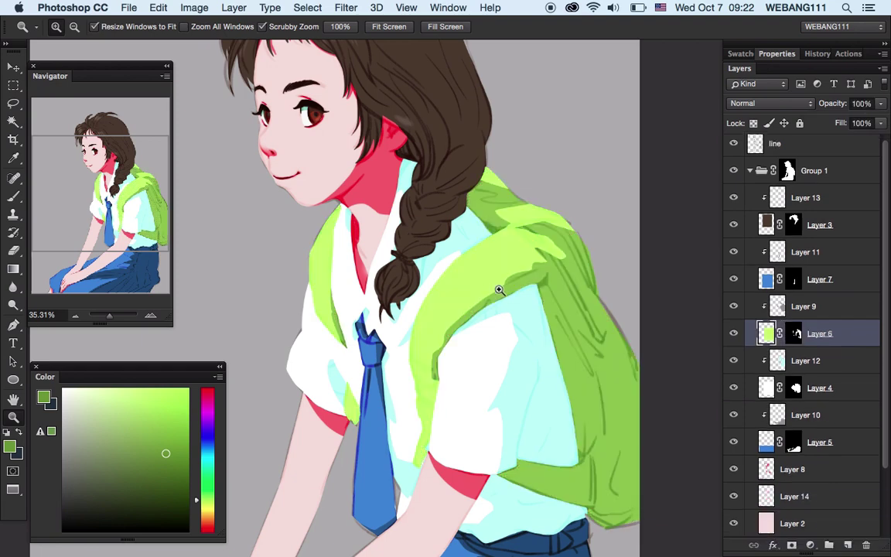
{"action": "left_click_drag", "start_coordinate": [497, 289], "coordinate": [456, 288]}
{"action": "key", "text": "ctrl+u"}
Lower the skirt's Hue/Saturation Lightness to a darker navy and apply it
{"action": "left_click_drag", "start_coordinate": [445, 110], "coordinate": [677, 89]}
{"action": "mouse_move", "coordinate": [645, 259]}
{"action": "left_mouse_down"}
{"action": "mouse_move", "coordinate": [607, 263]}
{"action": "mouse_move", "coordinate": [705, 265]}
{"action": "mouse_move", "coordinate": [628, 269]}
{"action": "left_mouse_up"}
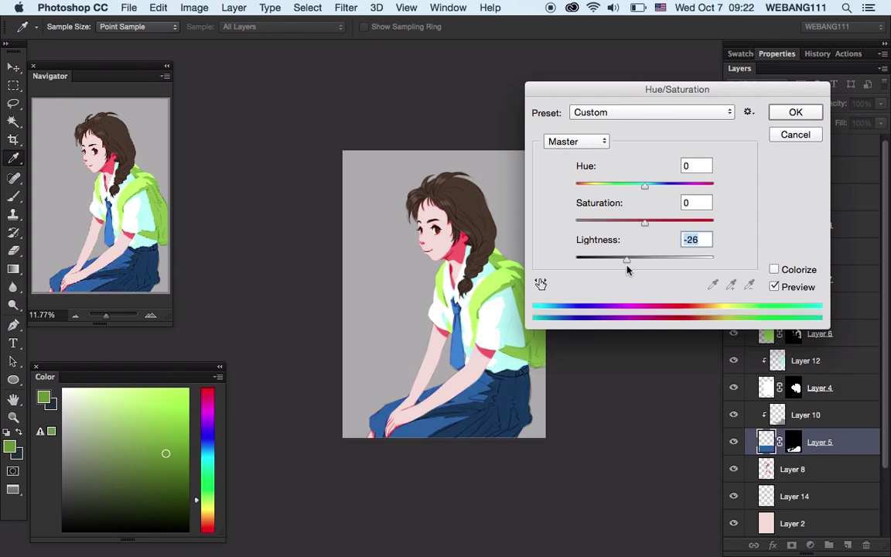
{"action": "left_click", "coordinate": [796, 113]}
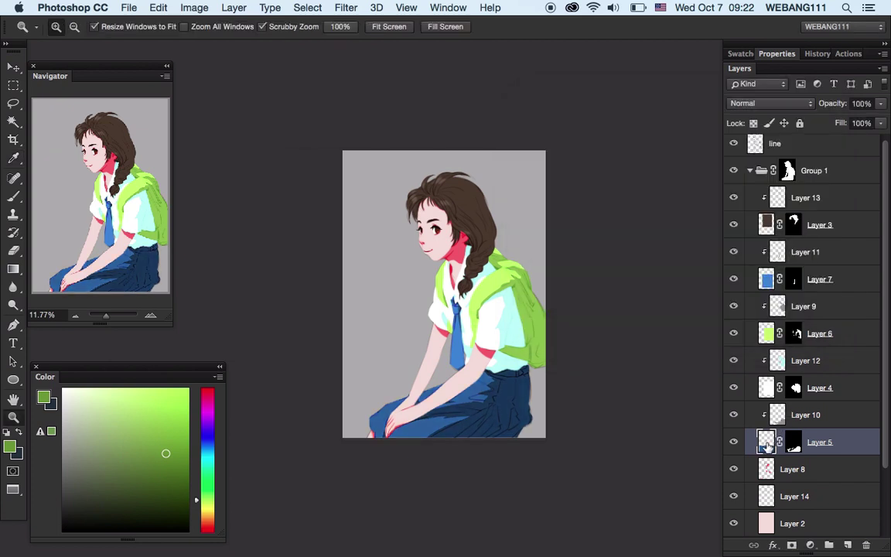
Sample the skirt's new blue, clear the selection and select Layer 7
{"action": "key", "text": "i"}
{"action": "left_click_drag", "start_coordinate": [524, 361], "coordinate": [766, 283]}
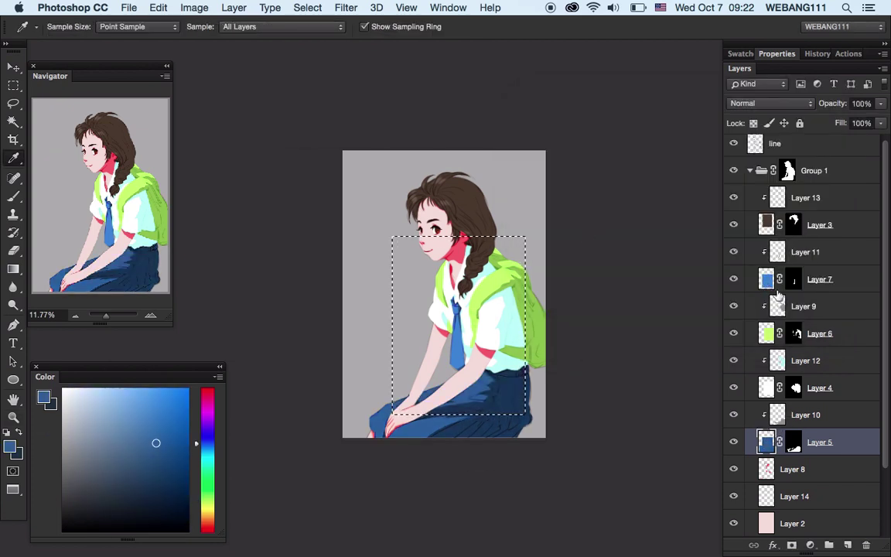
{"action": "key", "text": "ctrl+d"}
{"action": "left_click", "coordinate": [766, 279]}
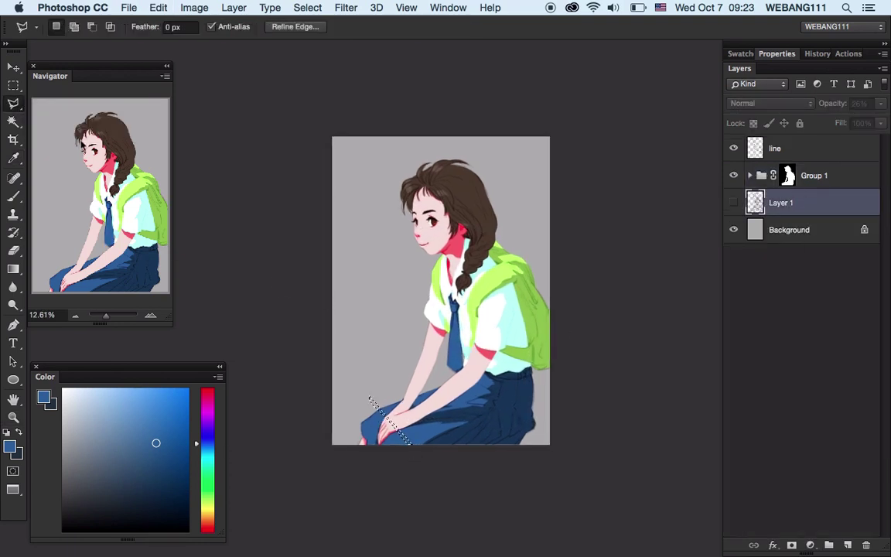
Close the ledge outline and fill it grey on a new layer
{"action": "key", "text": "Return"}
{"action": "key", "text": "ctrl+shift+alt+n"}
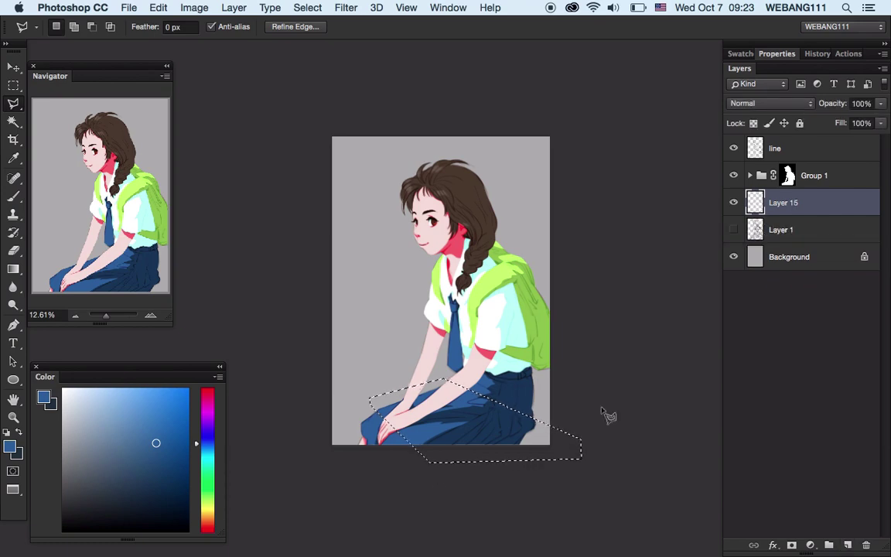
{"action": "key", "text": "i"}
{"action": "key", "text": "alt+BackSpace"}
{"action": "key", "text": "ctrl+d"}
{"action": "left_click", "coordinate": [847, 545], "text": "ctrl"}
Paint grass-brush foliage on both sides behind the girl and recolour it dark blue
{"action": "key", "text": "b"}
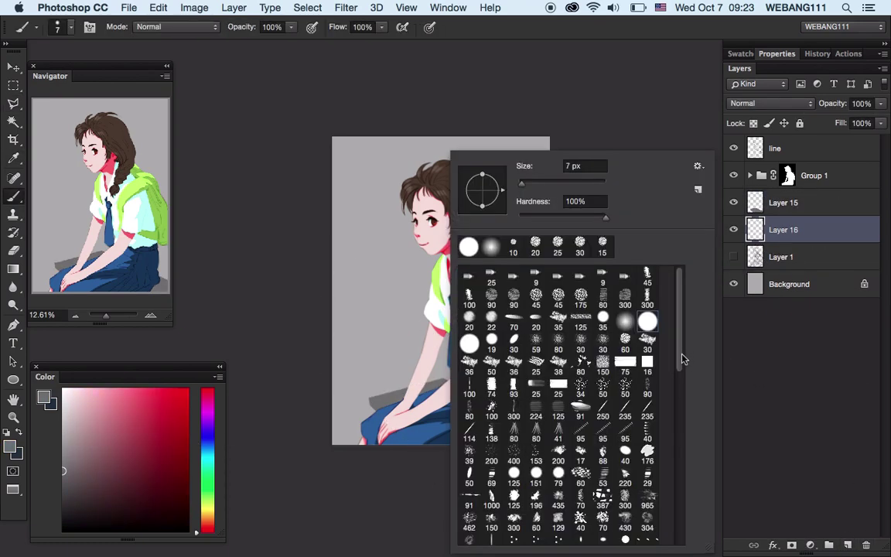
{"action": "right_click", "coordinate": [453, 155]}
{"action": "left_click_drag", "start_coordinate": [679, 359], "coordinate": [678, 499]}
{"action": "scroll", "coordinate": [675, 462], "scroll_direction": "up", "scroll_amount": 1}
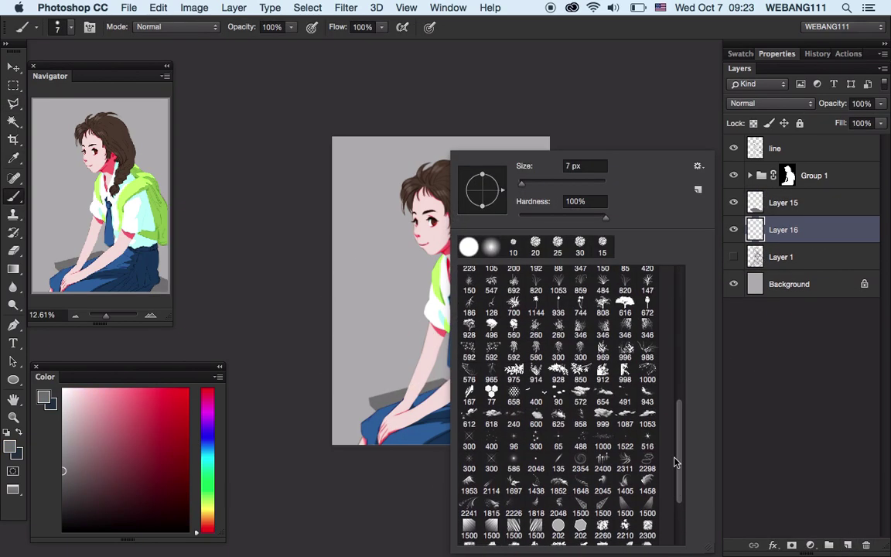
{"action": "double_click", "coordinate": [514, 306]}
{"action": "mouse_move", "coordinate": [430, 352]}
{"action": "left_mouse_down"}
{"action": "mouse_move", "coordinate": [403, 364]}
{"action": "mouse_move", "coordinate": [422, 340]}
{"action": "left_mouse_up"}
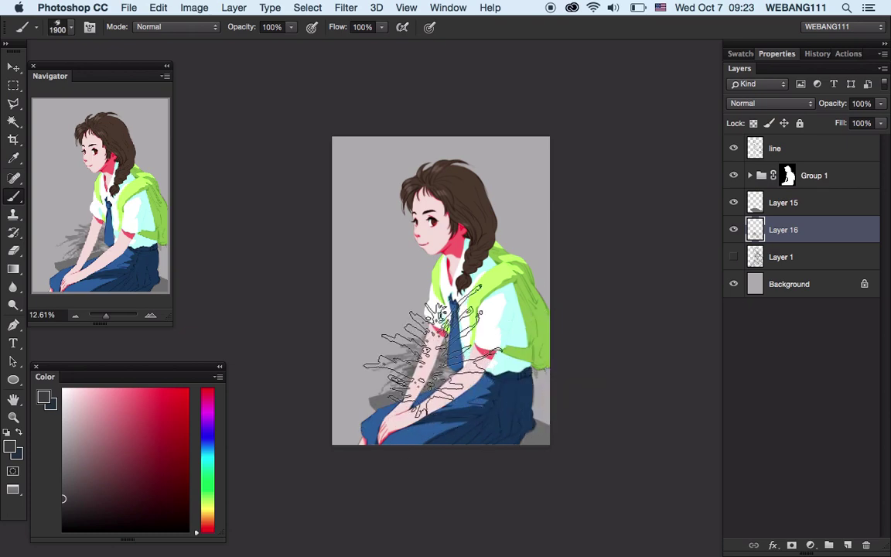
{"action": "mouse_move", "coordinate": [356, 402]}
{"action": "left_mouse_down"}
{"action": "mouse_move", "coordinate": [363, 417]}
{"action": "mouse_move", "coordinate": [407, 363]}
{"action": "mouse_move", "coordinate": [496, 309]}
{"action": "mouse_move", "coordinate": [371, 263]}
{"action": "left_mouse_up"}
{"action": "mouse_move", "coordinate": [465, 433]}
{"action": "left_mouse_down"}
{"action": "mouse_move", "coordinate": [430, 383]}
{"action": "mouse_move", "coordinate": [348, 310]}
{"action": "mouse_move", "coordinate": [364, 387]}
{"action": "left_mouse_up"}
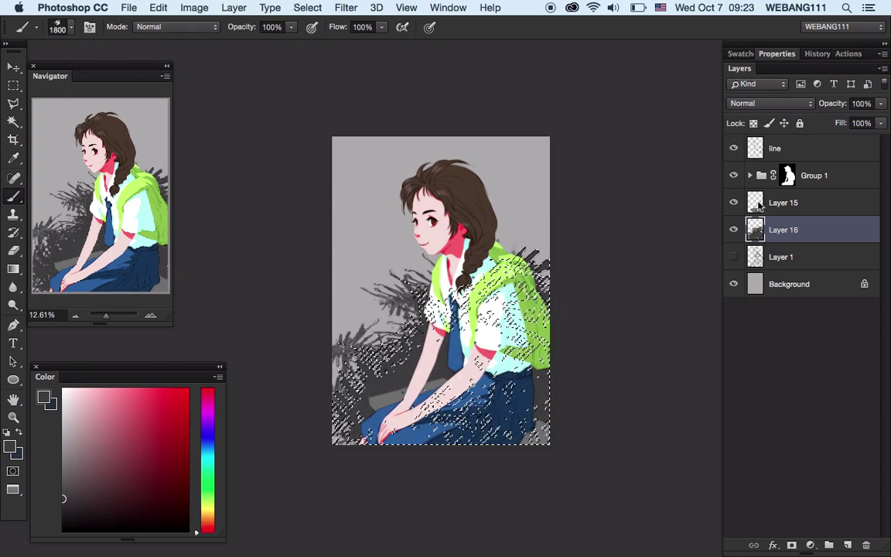
{"action": "left_click_drag", "start_coordinate": [402, 332], "coordinate": [457, 263]}
Add a new foliage layer and set the brush tip angle to -96° in Brush Settings
{"action": "key", "text": "z"}
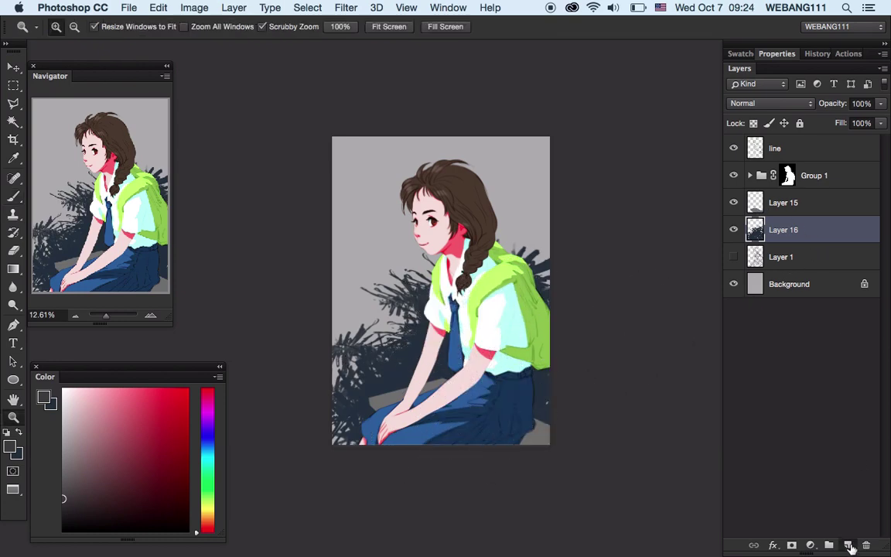
{"action": "left_click", "coordinate": [850, 547]}
{"action": "key", "text": "b"}
{"action": "right_click", "coordinate": [433, 232]}
{"action": "key", "text": "Escape"}
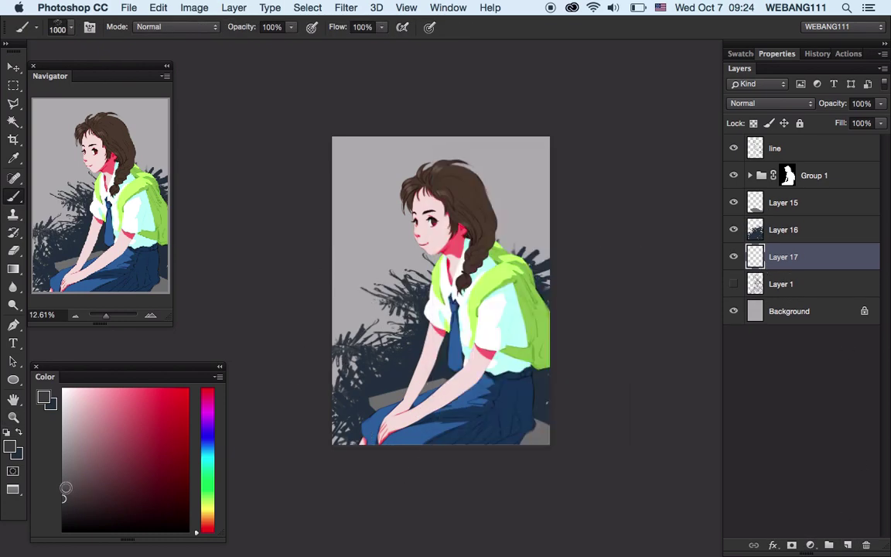
{"action": "left_click", "coordinate": [448, 8]}
{"action": "left_click", "coordinate": [455, 134]}
{"action": "left_click_drag", "start_coordinate": [433, 114], "coordinate": [558, 82]}
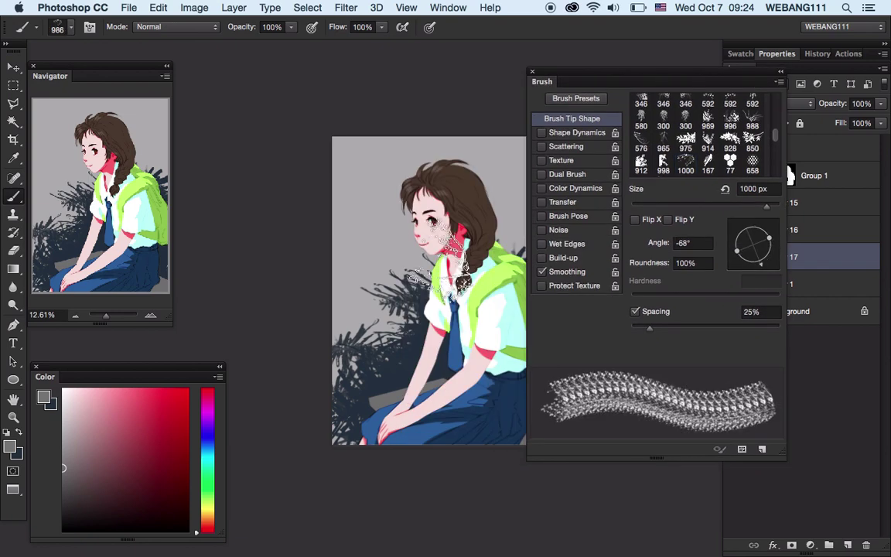
{"action": "left_click_drag", "start_coordinate": [761, 262], "coordinate": [692, 268]}
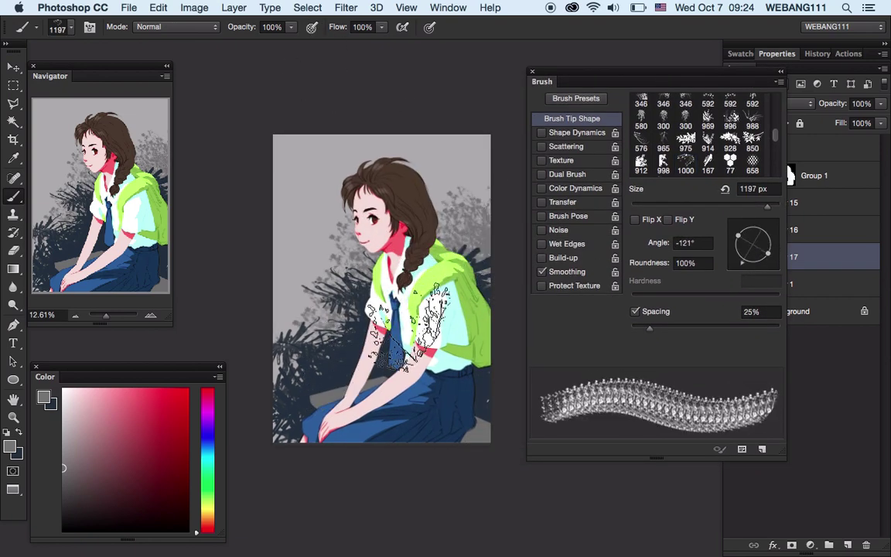
{"action": "left_click", "coordinate": [781, 71]}
Zoom out slightly and add another new layer for more foliage
{"action": "key", "text": "z"}
{"action": "left_click_drag", "start_coordinate": [456, 311], "coordinate": [432, 312]}
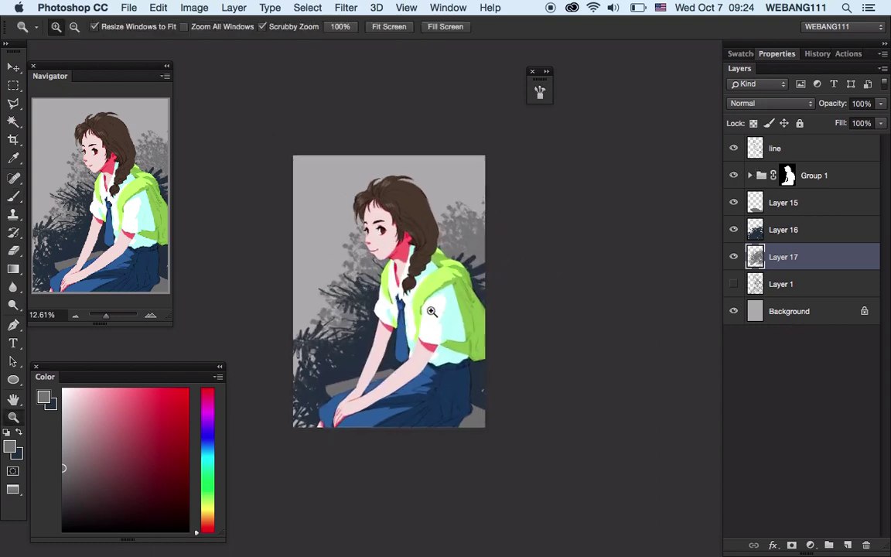
{"action": "key", "text": "v"}
{"action": "left_click", "coordinate": [826, 284]}
{"action": "key", "text": "ctrl+shift+alt+n"}
{"action": "key", "text": "b"}
Paint pale scattered foliage over the left background with a rotated foliage brush tip
{"action": "right_click", "coordinate": [356, 154]}
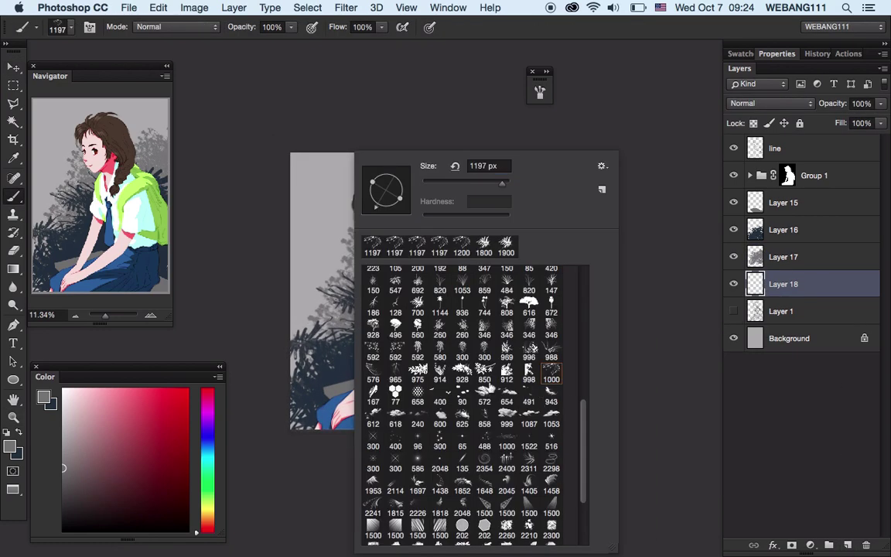
{"action": "double_click", "coordinate": [485, 329]}
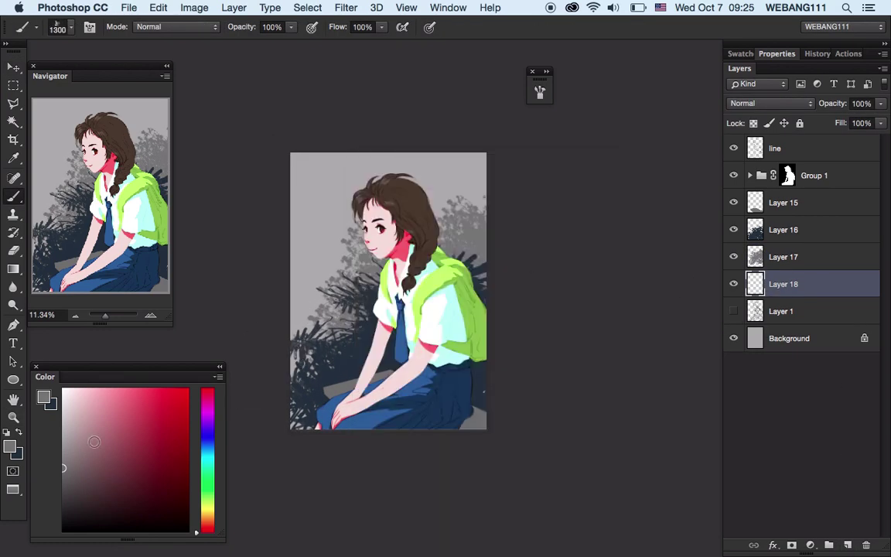
{"action": "left_click_drag", "start_coordinate": [306, 255], "coordinate": [364, 290]}
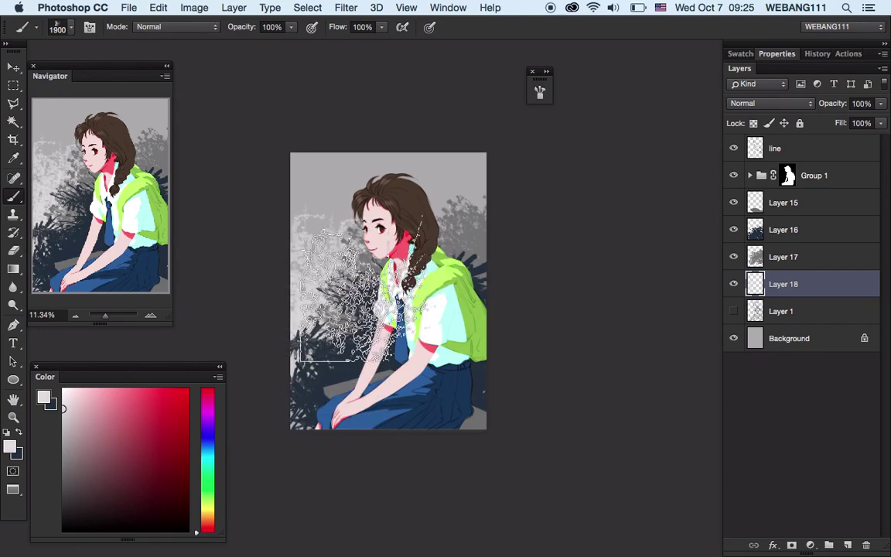
{"action": "left_click", "coordinate": [540, 92]}
{"action": "left_click_drag", "start_coordinate": [656, 243], "coordinate": [659, 267]}
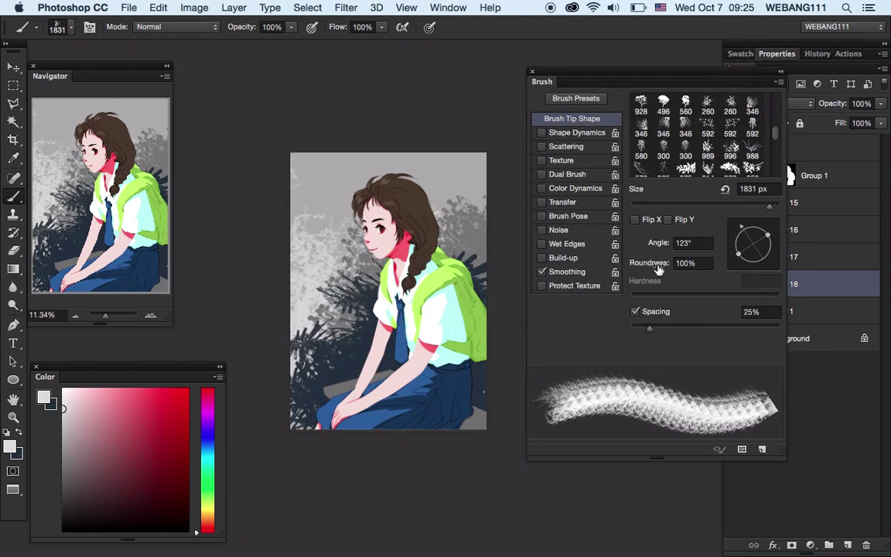
{"action": "left_click", "coordinate": [755, 285]}
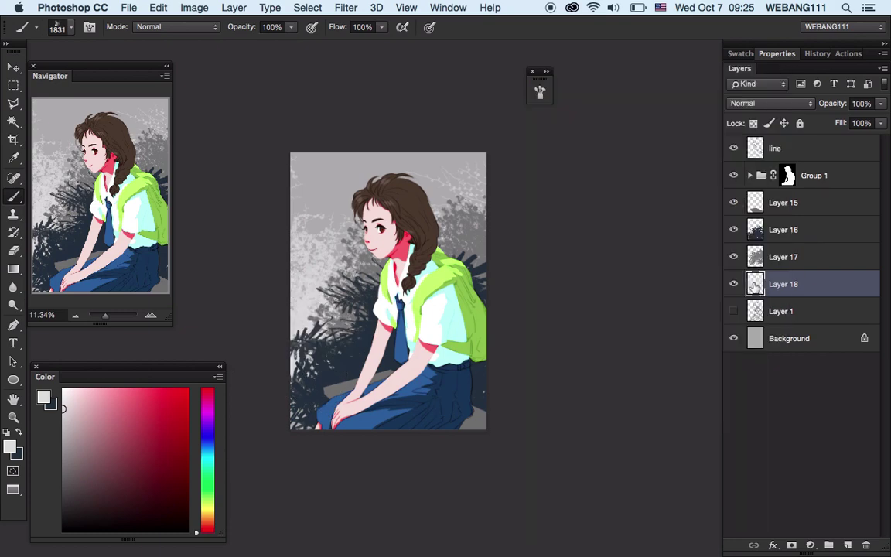
Add Layer 19 above Layer 16 and clip it to the dark foliage
{"action": "key", "text": "z"}
{"action": "left_click", "coordinate": [834, 241]}
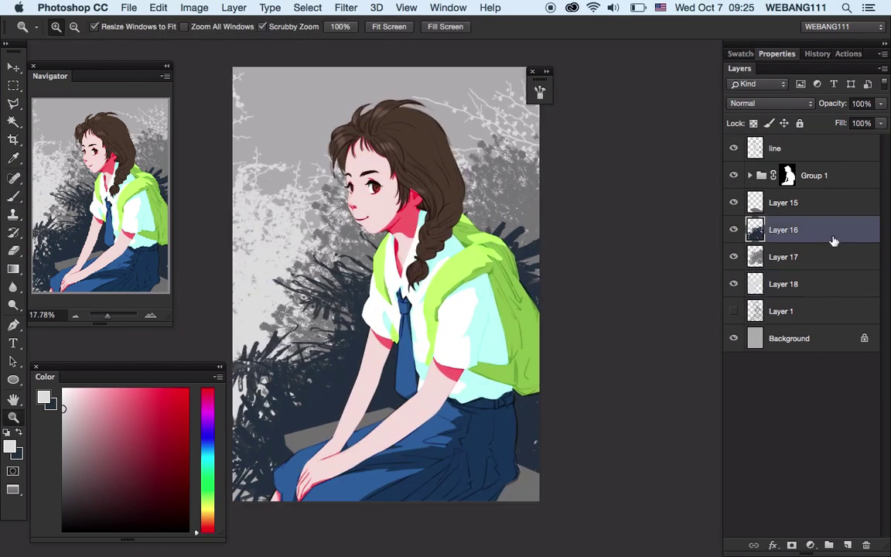
{"action": "key", "text": "ctrl+shift+alt+e"}
{"action": "right_click", "coordinate": [764, 229]}
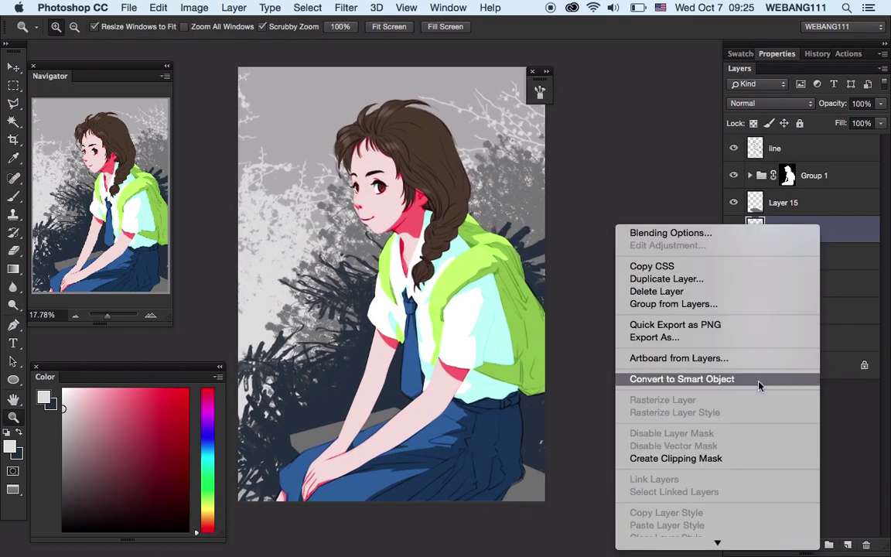
{"action": "left_click", "coordinate": [754, 378]}
{"action": "right_click", "coordinate": [789, 230]}
{"action": "left_click", "coordinate": [736, 328]}
Sample a blue-grey and set up the large tree foliage brush at 1620 px, 126°
{"action": "key", "text": "i"}
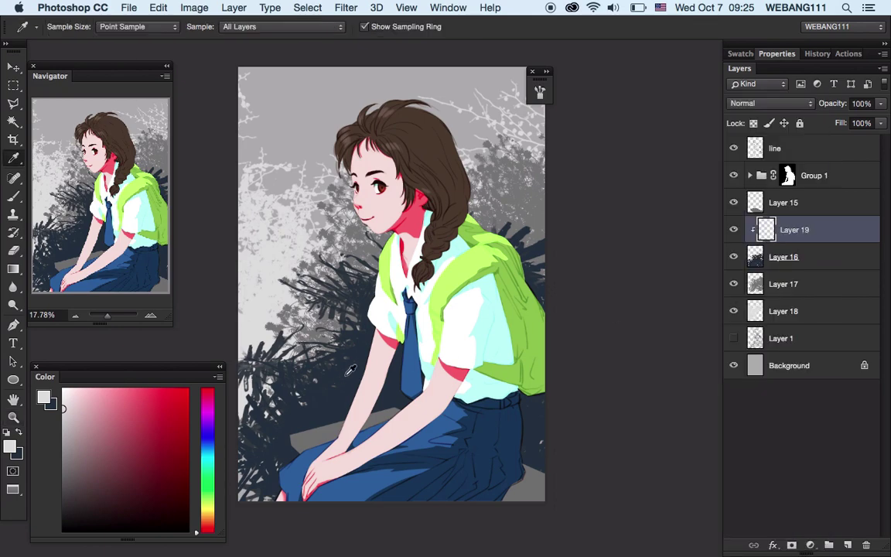
{"action": "key", "text": "b"}
{"action": "right_click", "coordinate": [593, 392]}
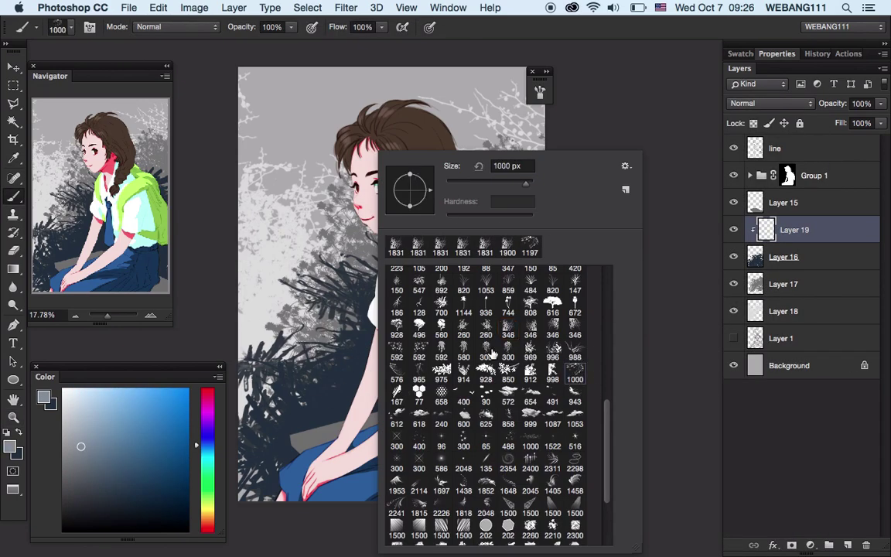
{"action": "double_click", "coordinate": [579, 362]}
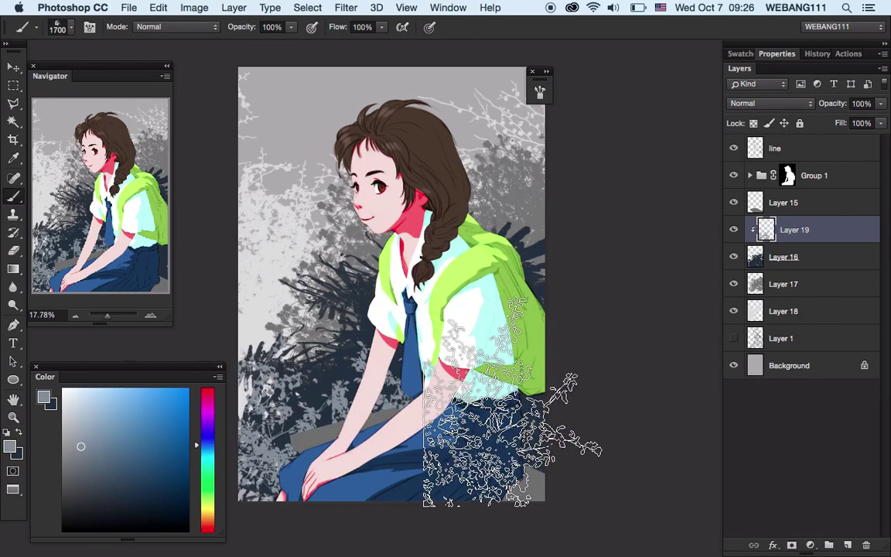
{"action": "key", "text": "F5"}
{"action": "scroll", "coordinate": [410, 449], "scroll_direction": "right", "scroll_amount": 5}
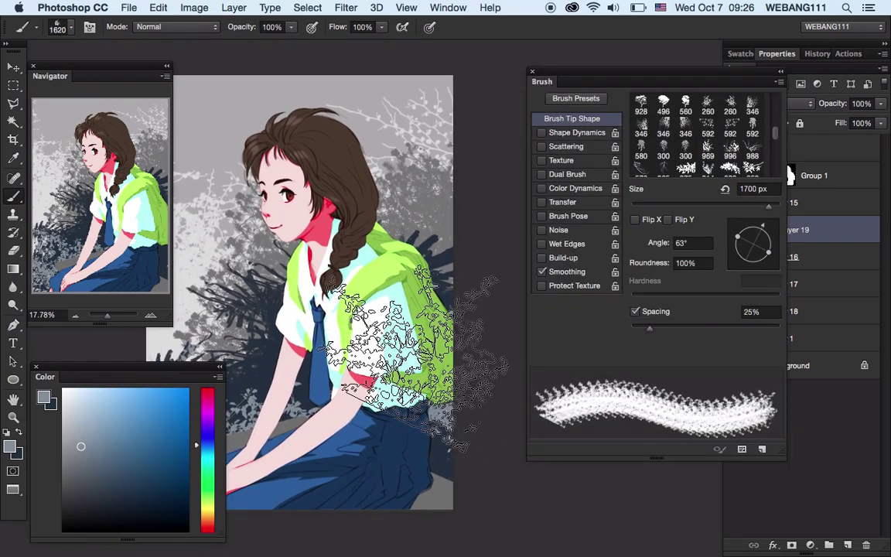
{"action": "scroll", "coordinate": [434, 457], "scroll_direction": "left", "scroll_amount": 5}
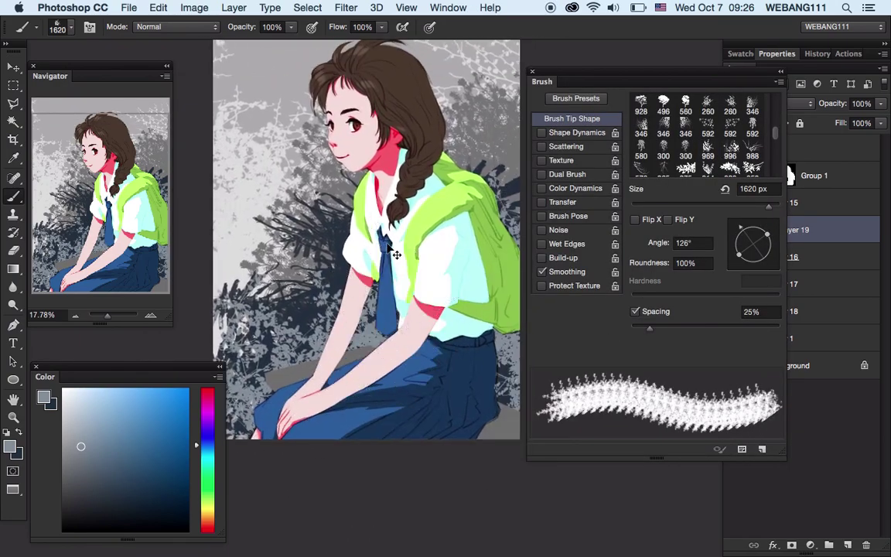
{"action": "scroll", "coordinate": [399, 381], "scroll_direction": "down", "scroll_amount": 2}
{"action": "left_click_drag", "start_coordinate": [658, 74], "coordinate": [580, 52]}
{"action": "scroll", "coordinate": [348, 232], "scroll_direction": "right", "scroll_amount": 3}
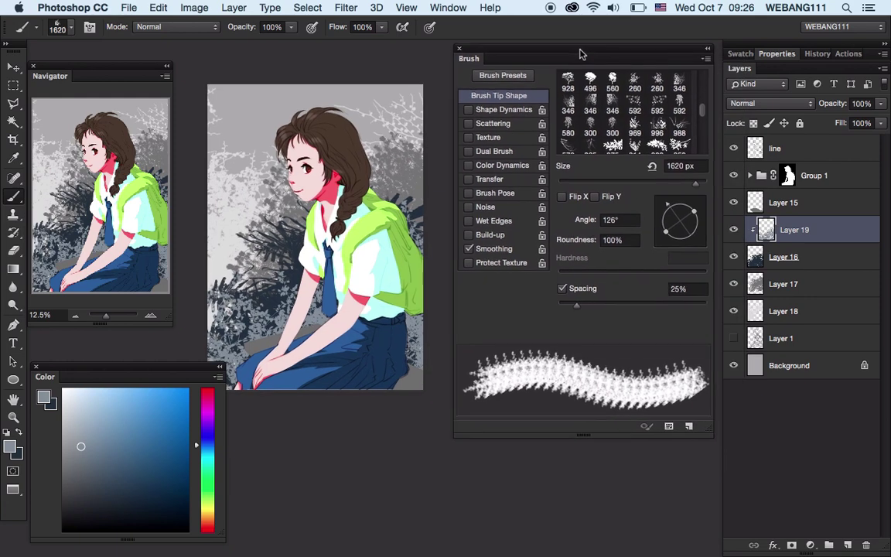
Add clipped Layer 20 with the 1700 px leaf brush and a teal colour
{"action": "left_click", "coordinate": [848, 544]}
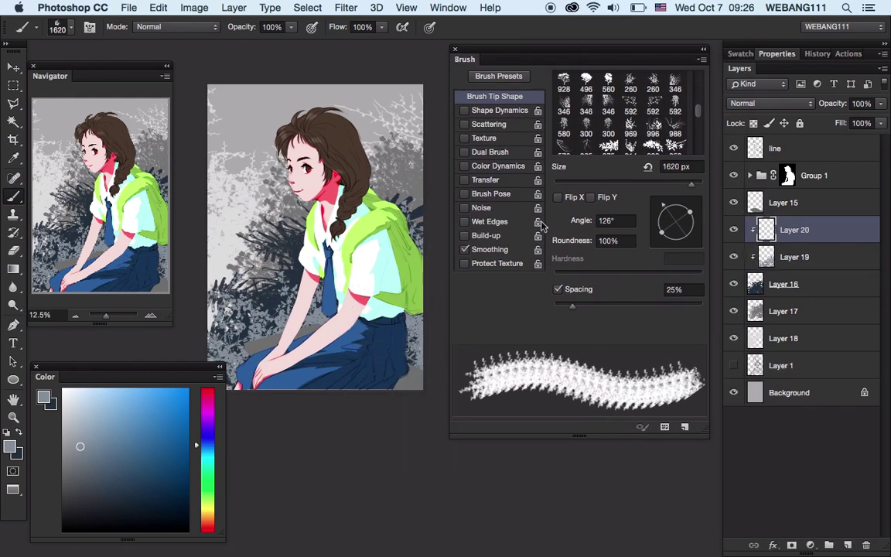
{"action": "right_click", "coordinate": [546, 393]}
{"action": "double_click", "coordinate": [409, 246]}
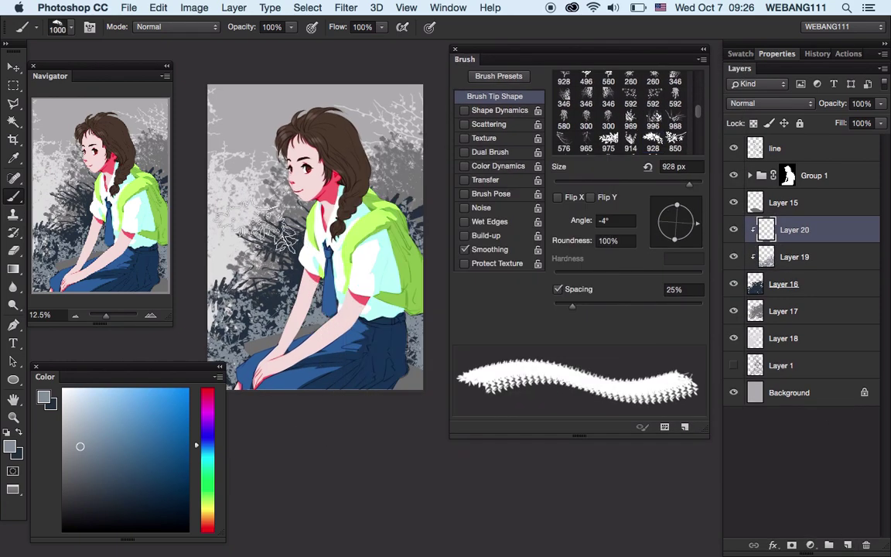
{"action": "left_click", "coordinate": [198, 460]}
{"action": "left_click", "coordinate": [177, 436]}
Paint teal leaves beside the braid, right of the bag and at the lower left
{"action": "left_click_drag", "start_coordinate": [263, 233], "coordinate": [232, 294]}
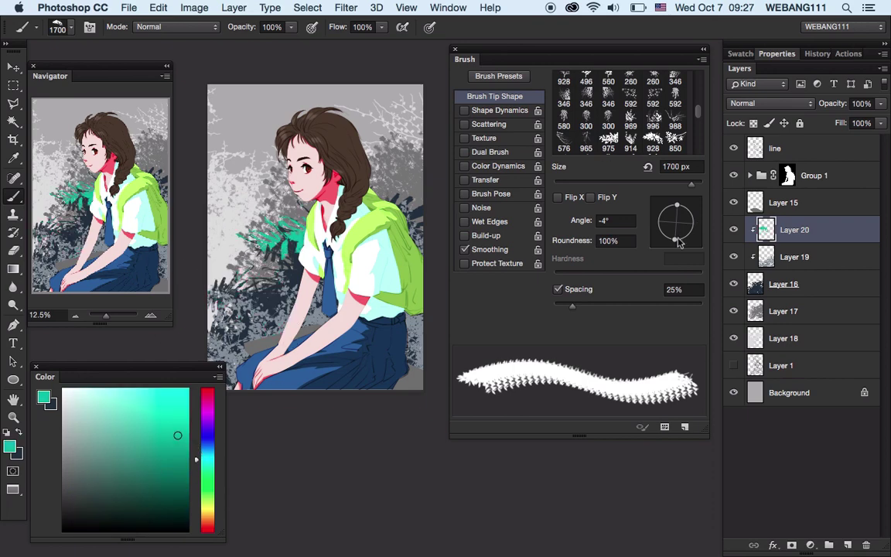
{"action": "left_click_drag", "start_coordinate": [679, 243], "coordinate": [697, 248]}
{"action": "left_click_drag", "start_coordinate": [363, 193], "coordinate": [406, 225]}
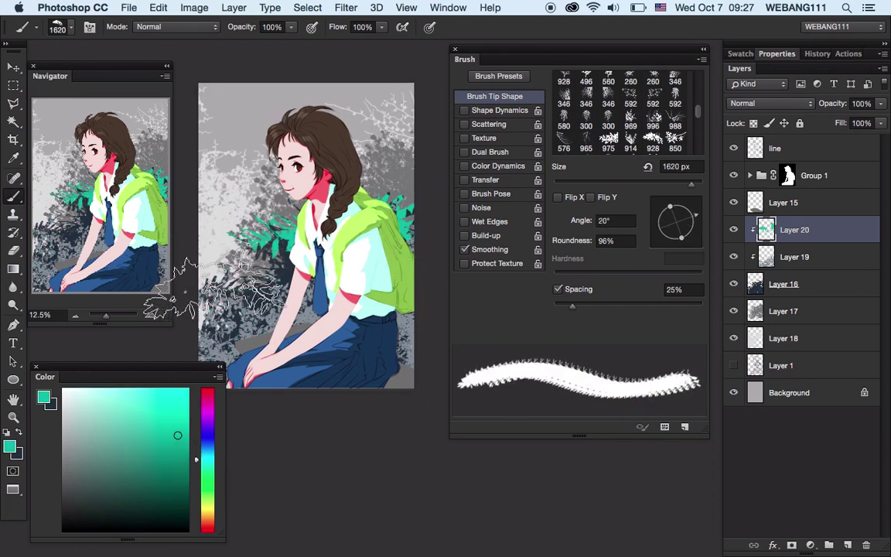
{"action": "left_click_drag", "start_coordinate": [240, 317], "coordinate": [286, 224]}
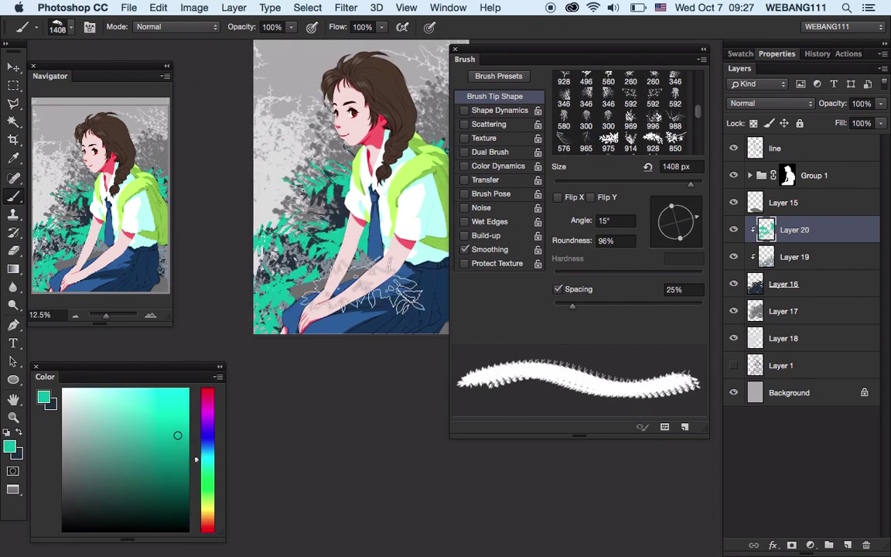
Recolour the first foliage layer with a far hue shift and lighter tone
{"action": "key", "text": "ctrl+u"}
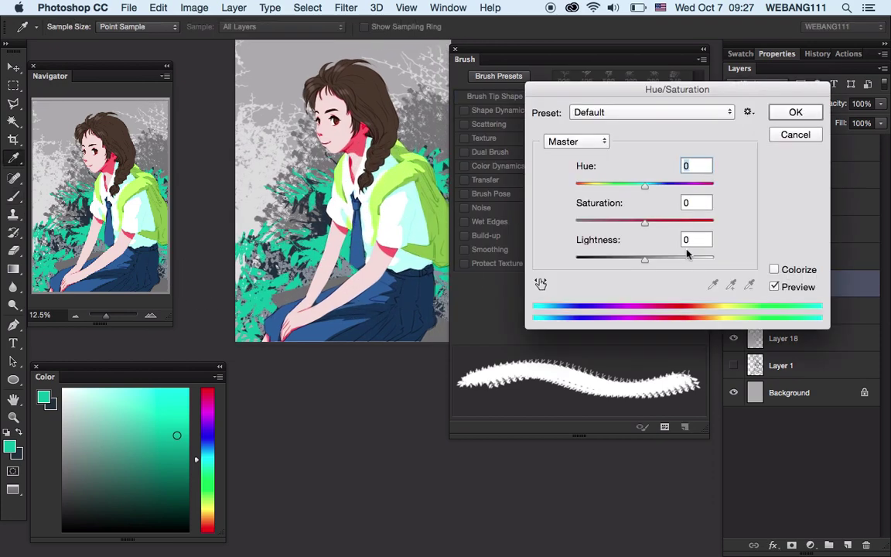
{"action": "left_click_drag", "start_coordinate": [645, 183], "coordinate": [708, 185]}
{"action": "left_click_drag", "start_coordinate": [645, 259], "coordinate": [658, 262]}
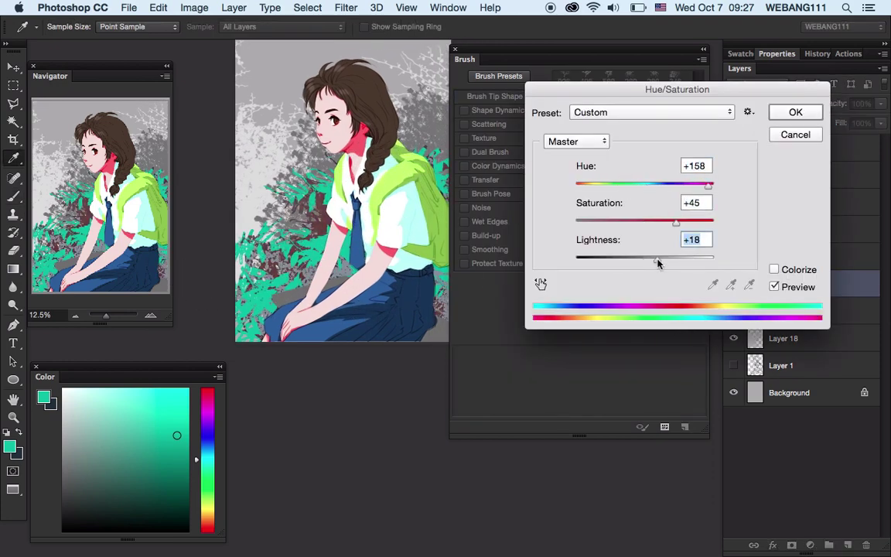
{"action": "left_click_drag", "start_coordinate": [702, 188], "coordinate": [582, 188]}
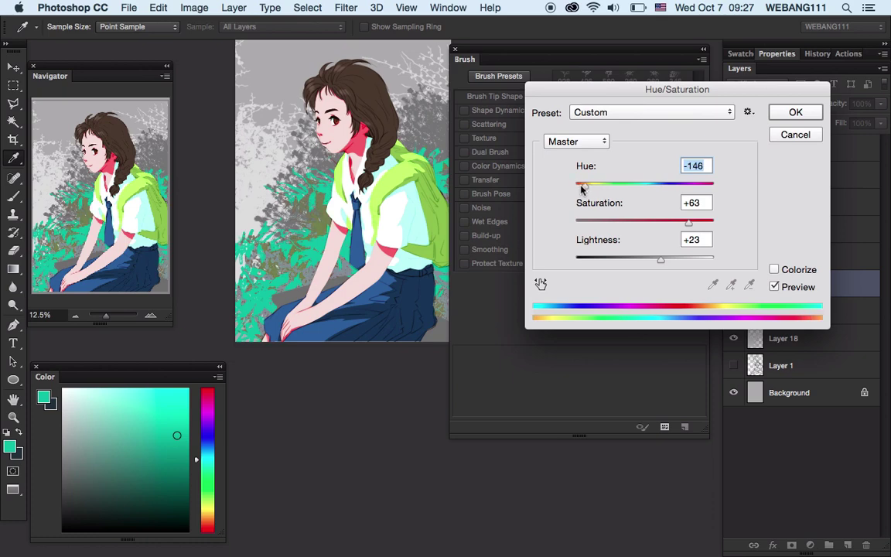
{"action": "key", "text": "Return"}
Recolour another foliage layer purple with reduced saturation
{"action": "key", "text": "ctrl+u"}
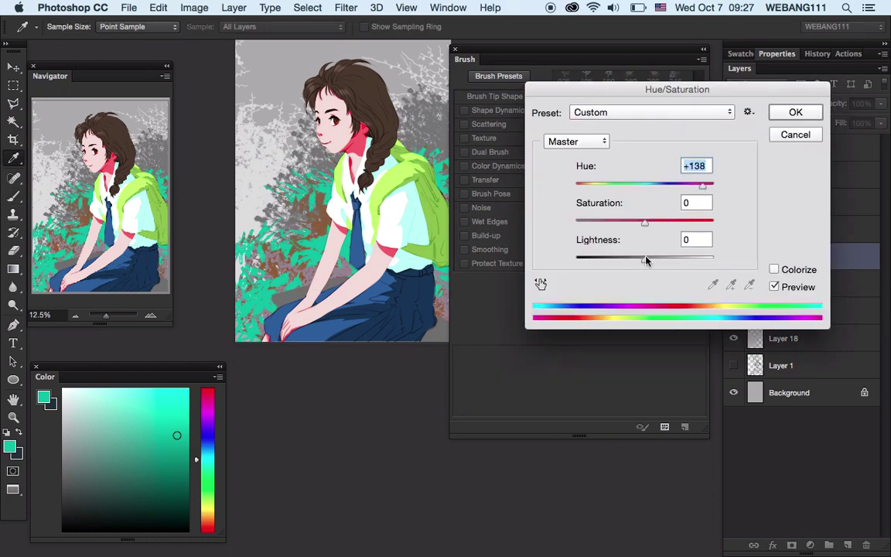
{"action": "mouse_move", "coordinate": [670, 185]}
{"action": "left_mouse_down"}
{"action": "mouse_move", "coordinate": [628, 186]}
{"action": "mouse_move", "coordinate": [712, 185]}
{"action": "mouse_move", "coordinate": [698, 187]}
{"action": "left_mouse_up"}
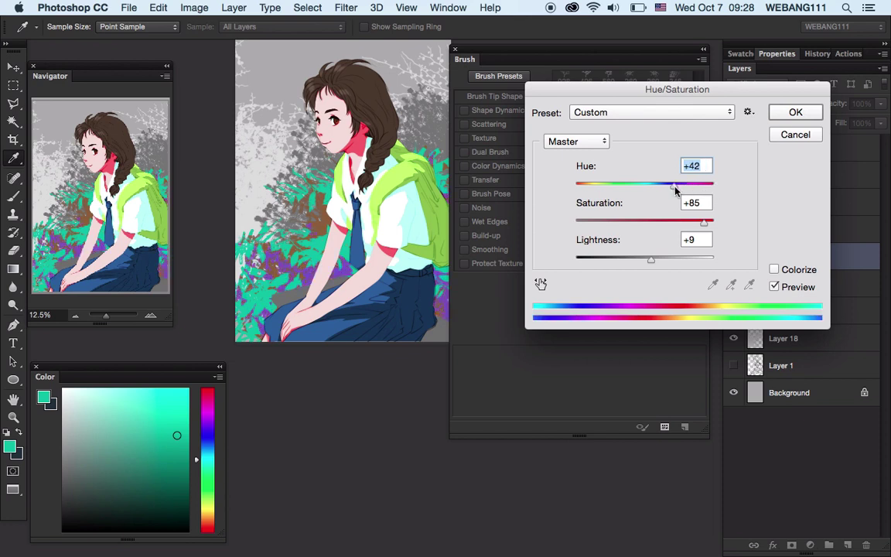
{"action": "left_click_drag", "start_coordinate": [709, 226], "coordinate": [696, 226]}
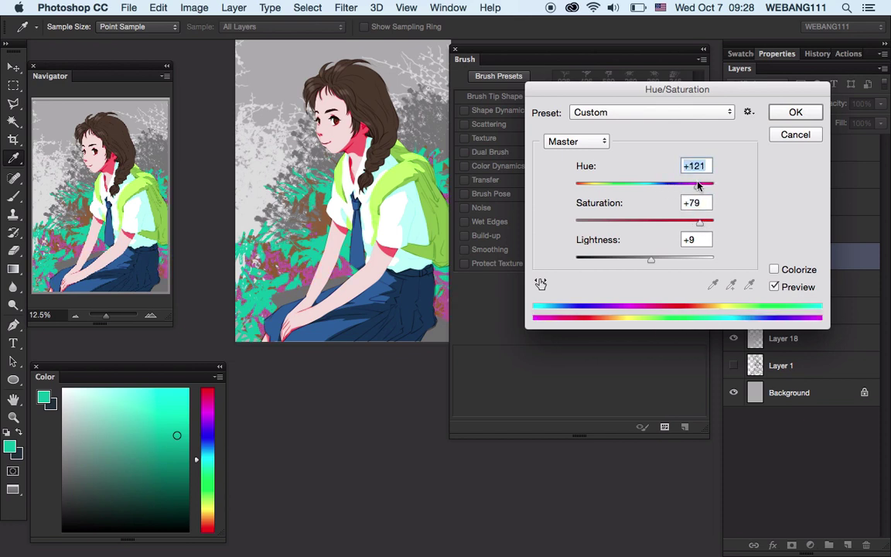
{"action": "mouse_move", "coordinate": [692, 187]}
{"action": "left_mouse_down"}
{"action": "mouse_move", "coordinate": [712, 187]}
{"action": "mouse_move", "coordinate": [700, 186]}
{"action": "left_mouse_up"}
{"action": "left_click_drag", "start_coordinate": [700, 222], "coordinate": [701, 222]}
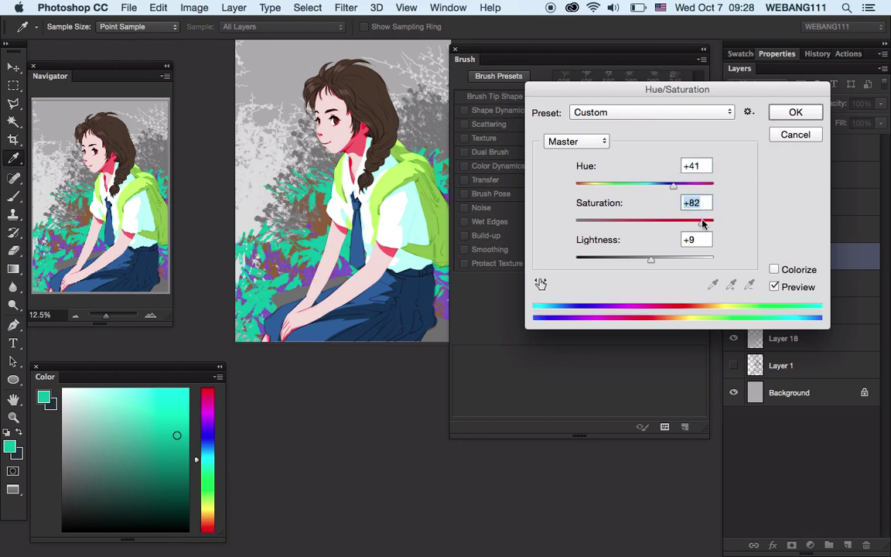
{"action": "left_click", "coordinate": [795, 112]}
{"action": "key", "text": "b"}
Lighten and shift the next foliage layer's hue, then add Layer 21 above Layer 20
{"action": "key", "text": "ctrl+u"}
{"action": "mouse_move", "coordinate": [644, 186]}
{"action": "left_mouse_down"}
{"action": "mouse_move", "coordinate": [686, 186]}
{"action": "mouse_move", "coordinate": [655, 185]}
{"action": "left_mouse_up"}
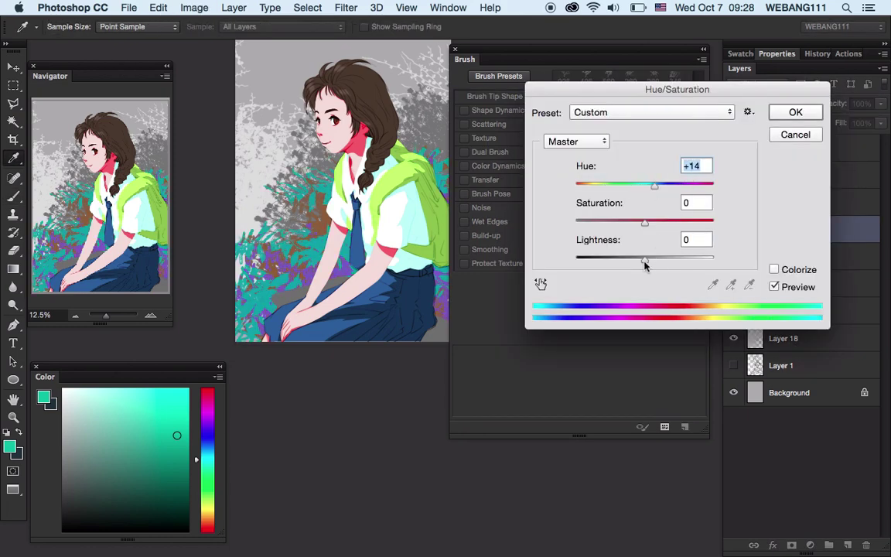
{"action": "left_click_drag", "start_coordinate": [643, 259], "coordinate": [660, 259]}
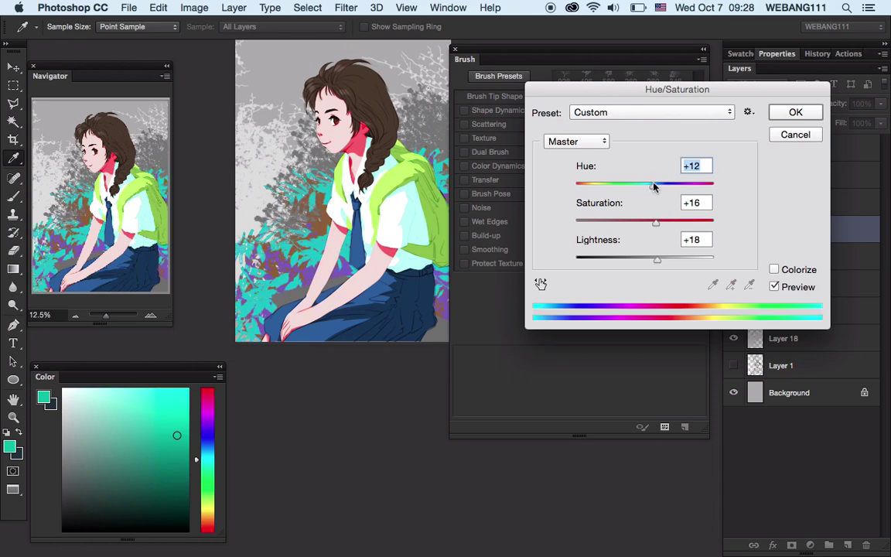
{"action": "left_click", "coordinate": [795, 112]}
{"action": "key", "text": "b"}
{"action": "left_click_drag", "start_coordinate": [835, 230], "coordinate": [838, 232]}
{"action": "right_click", "coordinate": [391, 158]}
Paint white spatter over the left foliage with the 975 px brush, then load eraser leaf tip 223
{"action": "double_click", "coordinate": [503, 348]}
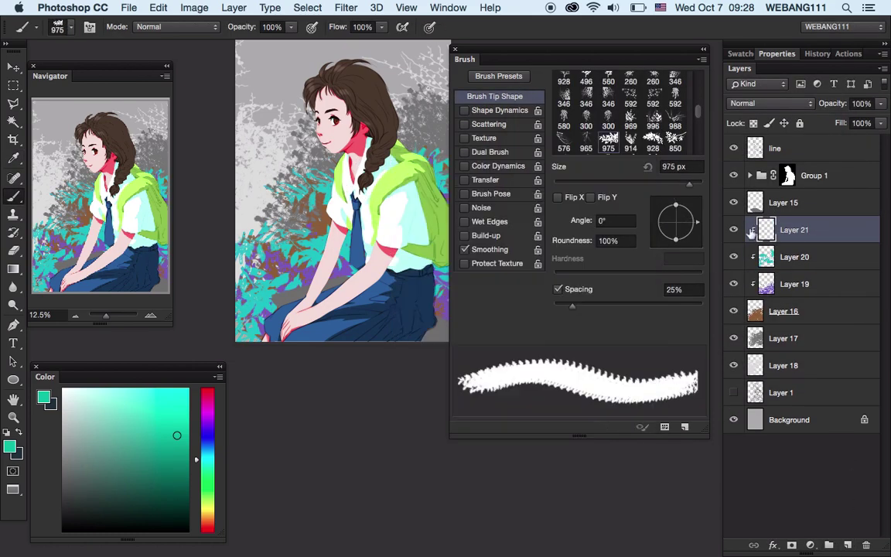
{"action": "mouse_move", "coordinate": [344, 225]}
{"action": "left_mouse_down"}
{"action": "mouse_move", "coordinate": [310, 162]}
{"action": "mouse_move", "coordinate": [279, 224]}
{"action": "mouse_move", "coordinate": [353, 271]}
{"action": "left_mouse_up"}
{"action": "key", "text": "e"}
{"action": "right_click", "coordinate": [371, 143]}
{"action": "key", "text": "Escape"}
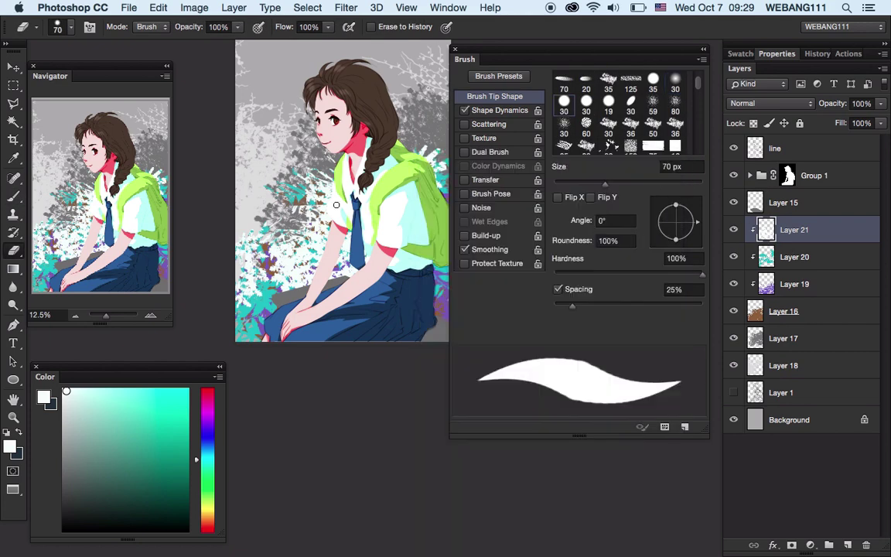
{"action": "key", "text": "b"}
{"action": "right_click", "coordinate": [328, 155]}
{"action": "key", "text": "e"}
{"action": "right_click", "coordinate": [322, 157]}
{"action": "scroll", "coordinate": [473, 529], "scroll_direction": "down", "scroll_amount": 5}
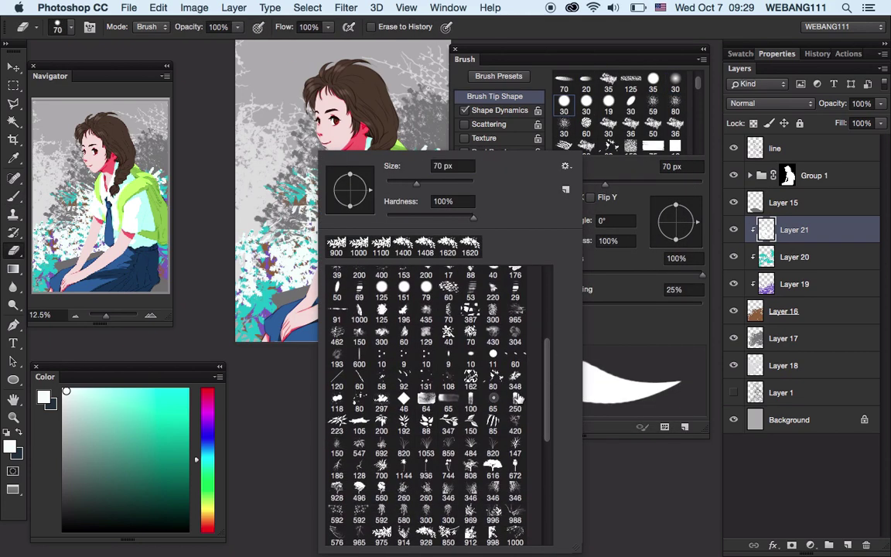
{"action": "double_click", "coordinate": [345, 431]}
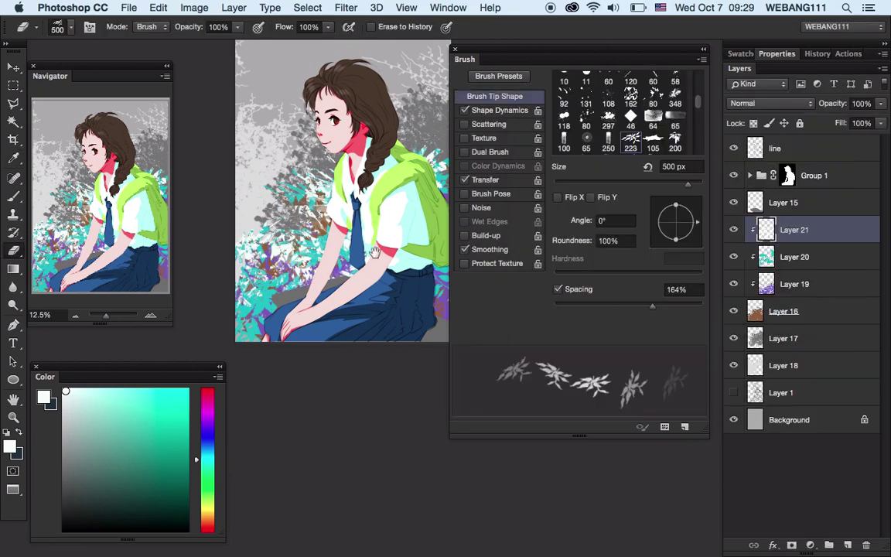
Shift Layer 21's hue and lightness in Hue/Saturation so the foliage turns olive-yellow
{"action": "key", "text": "ctrl+alt+u"}
{"action": "left_click_drag", "start_coordinate": [645, 259], "coordinate": [623, 259]}
{"action": "mouse_move", "coordinate": [644, 185]}
{"action": "left_mouse_down"}
{"action": "mouse_move", "coordinate": [671, 186]}
{"action": "mouse_move", "coordinate": [640, 185]}
{"action": "left_mouse_up"}
{"action": "mouse_move", "coordinate": [623, 259]}
{"action": "left_mouse_down"}
{"action": "mouse_move", "coordinate": [648, 260]}
{"action": "mouse_move", "coordinate": [624, 259]}
{"action": "left_mouse_up"}
{"action": "left_click_drag", "start_coordinate": [612, 185], "coordinate": [595, 186]}
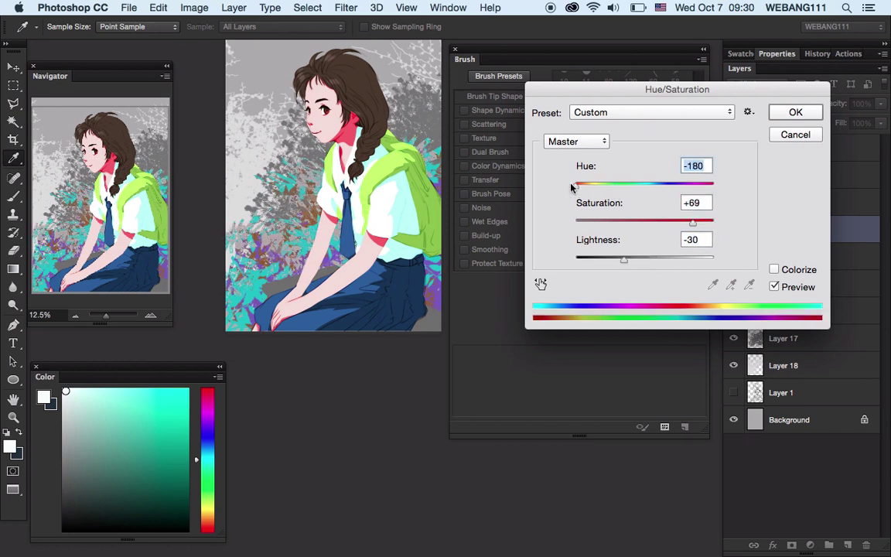
{"action": "left_click_drag", "start_coordinate": [629, 260], "coordinate": [632, 259]}
{"action": "mouse_move", "coordinate": [662, 186]}
{"action": "left_mouse_down"}
{"action": "mouse_move", "coordinate": [715, 185]}
{"action": "mouse_move", "coordinate": [625, 186]}
{"action": "left_mouse_up"}
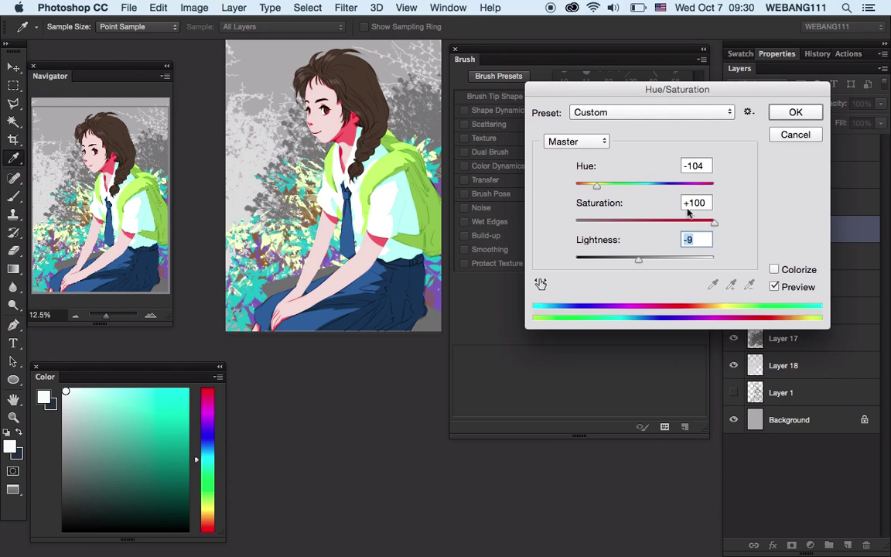
{"action": "key", "text": "Return"}
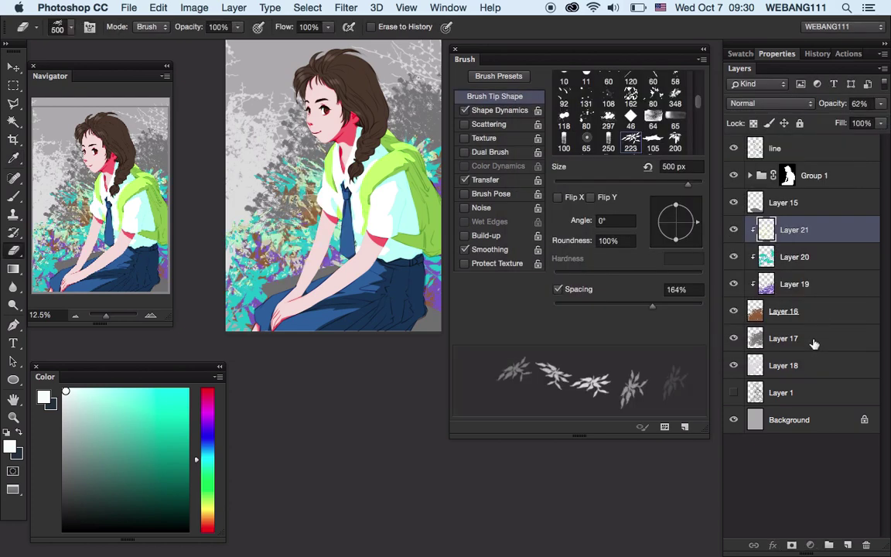
Add Layer 22 in Color blend mode and shift its hue to tint the scene purple
{"action": "left_click", "coordinate": [815, 339]}
{"action": "left_click", "coordinate": [848, 546]}
{"action": "left_click", "coordinate": [771, 103]}
{"action": "left_click", "coordinate": [762, 406]}
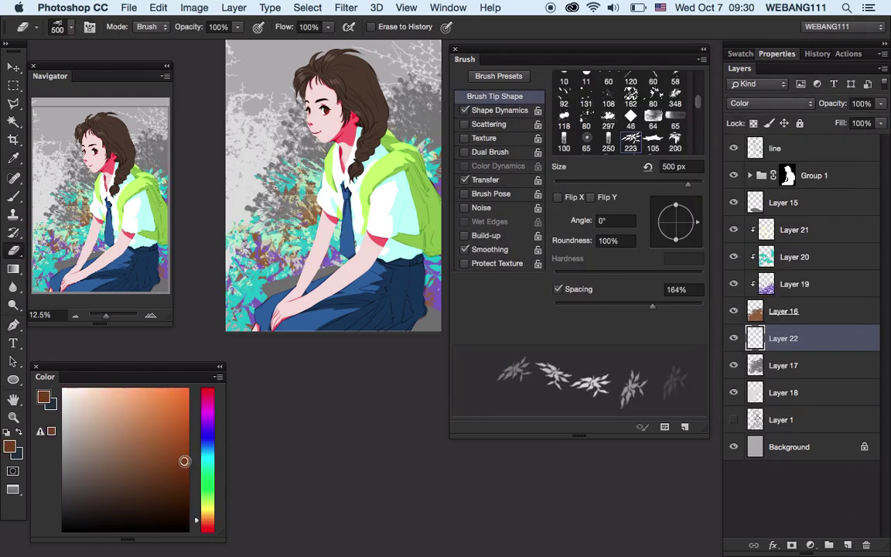
{"action": "key", "text": "ctrl+u"}
{"action": "mouse_move", "coordinate": [645, 184]}
{"action": "left_mouse_down"}
{"action": "mouse_move", "coordinate": [604, 180]}
{"action": "mouse_move", "coordinate": [706, 183]}
{"action": "mouse_move", "coordinate": [585, 184]}
{"action": "left_mouse_up"}
{"action": "left_click", "coordinate": [795, 113]}
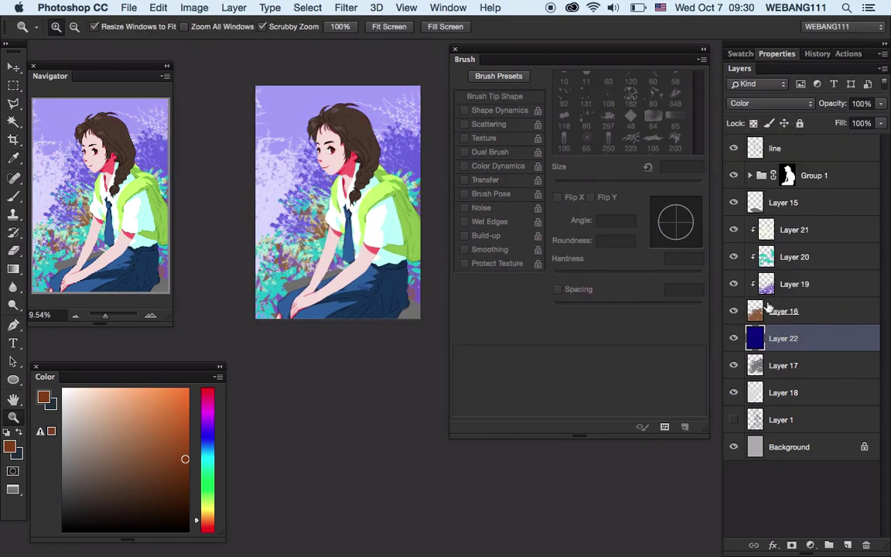
Add a new layer clipped to Layer 15 and start a lasso selection near the girl's lap
{"action": "left_click", "coordinate": [822, 207]}
{"action": "key", "text": "ctrl+shift+alt+n"}
{"action": "right_click", "coordinate": [852, 202]}
{"action": "left_click", "coordinate": [750, 434]}
{"action": "key", "text": "l"}
{"action": "left_click", "coordinate": [264, 273]}
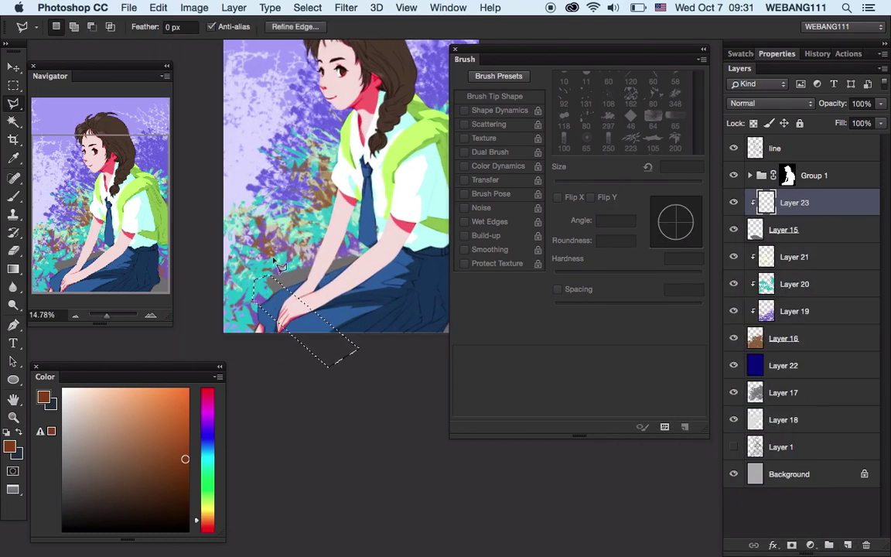
Add another new layer in Color blend mode and pick a brown paint colour
{"action": "key", "text": "z"}
{"action": "key", "text": "ctrl+minus"}
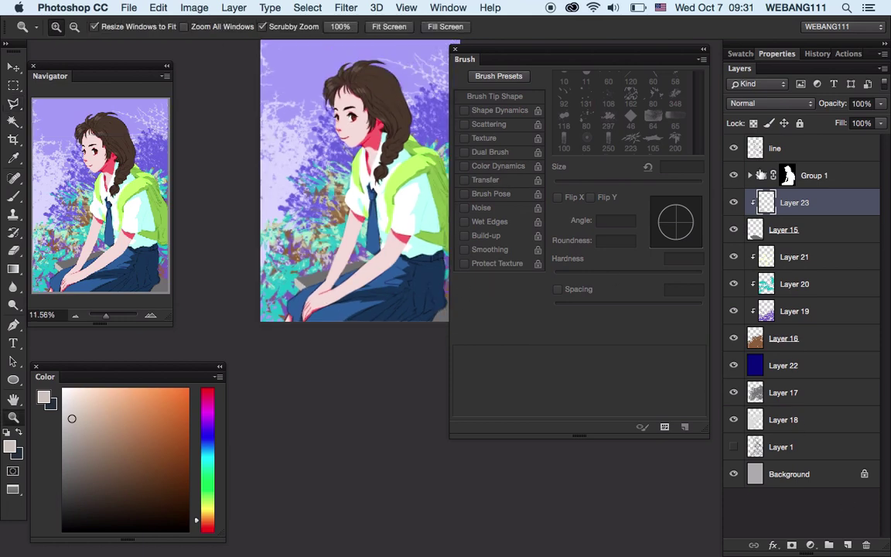
{"action": "key", "text": "ctrl+shift+alt+n"}
{"action": "left_click_drag", "start_coordinate": [804, 229], "coordinate": [851, 198]}
{"action": "left_click", "coordinate": [771, 103]}
{"action": "left_click", "coordinate": [742, 406]}
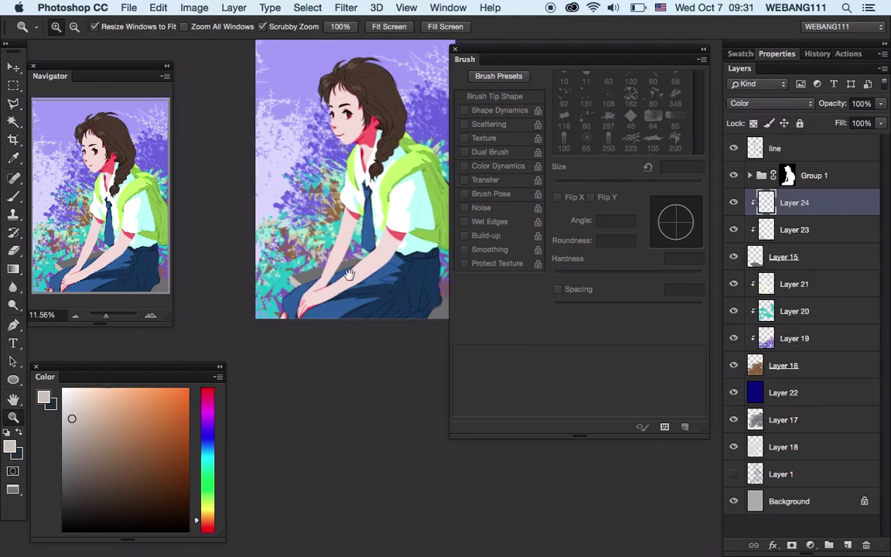
{"action": "left_click", "coordinate": [141, 431]}
Lasso the lower right of the picture on Layer 24 and shift its hue toward purple
{"action": "left_click", "coordinate": [705, 53]}
{"action": "key", "text": "ctrl+u"}
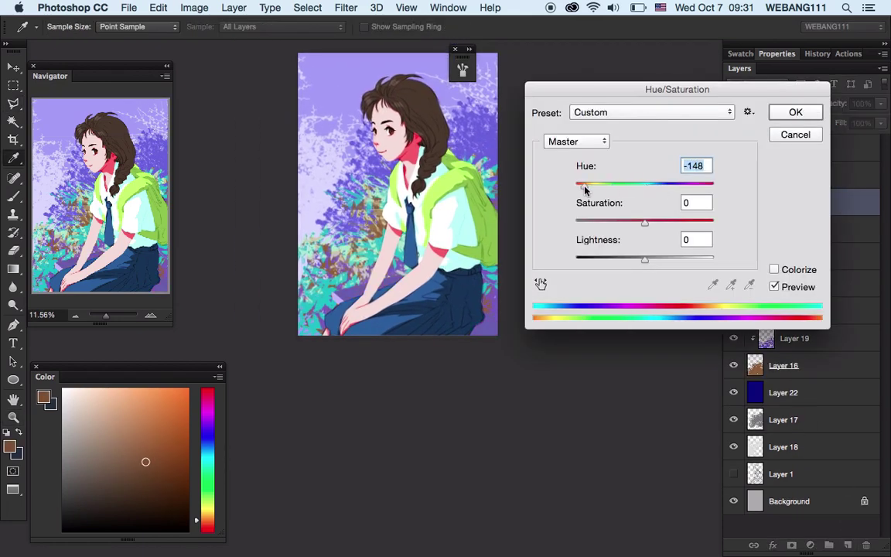
{"action": "key", "text": "Return"}
{"action": "key", "text": "l"}
{"action": "left_click", "coordinate": [456, 341]}
{"action": "left_click", "coordinate": [542, 323]}
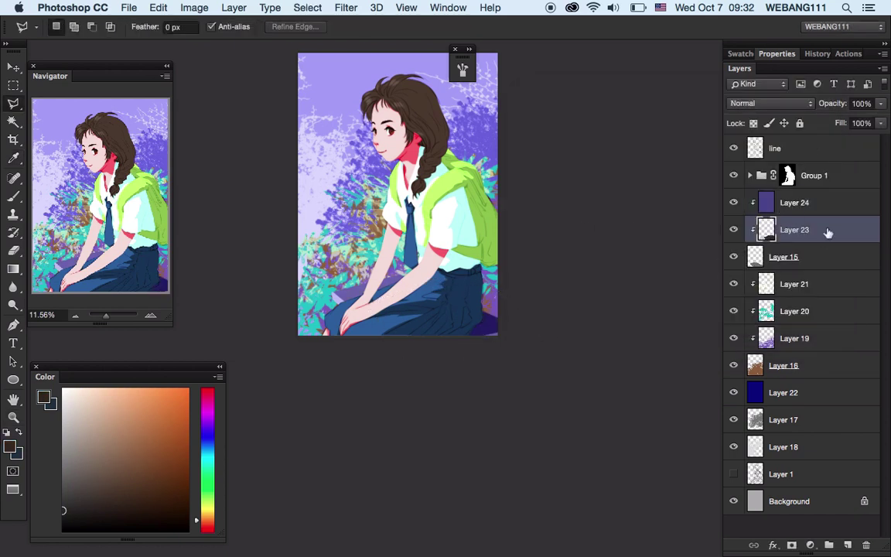
{"action": "key", "text": "ctrl+u"}
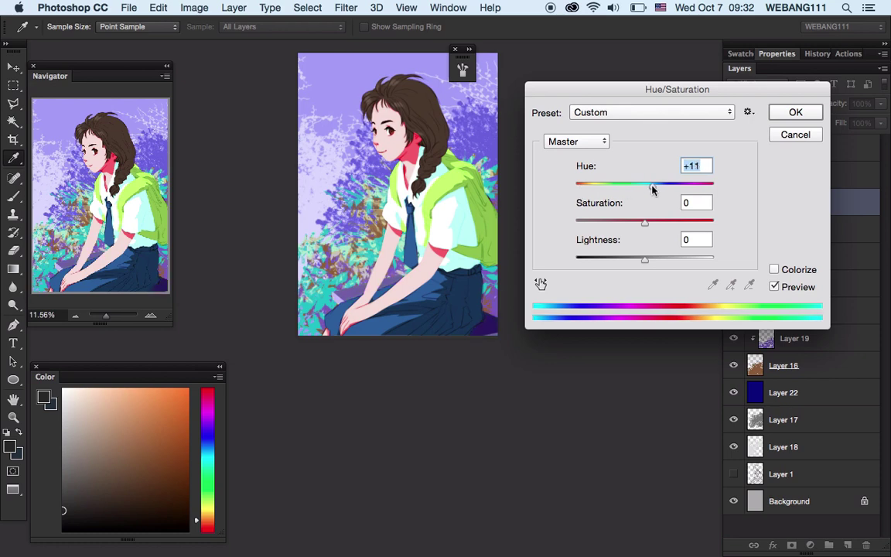
{"action": "key", "text": "Return"}
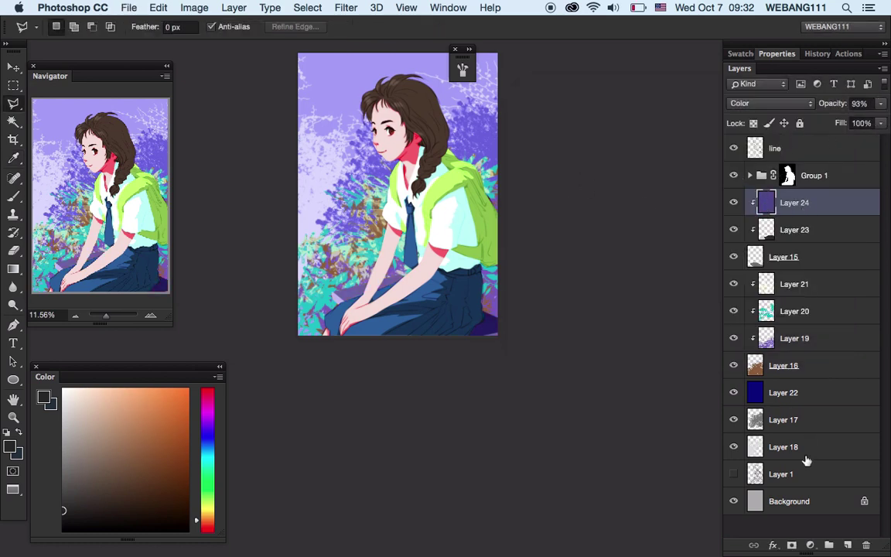
Unlock the Background, group the background layers into Group 2, and add Layer 25 above Group 1
{"action": "double_click", "coordinate": [831, 501], "text": "alt"}
{"action": "key", "text": "ctrl+bracketright"}
{"action": "left_click", "coordinate": [824, 202], "text": "shift"}
{"action": "key", "text": "ctrl+g"}
{"action": "left_click", "coordinate": [823, 174]}
{"action": "key", "text": "ctrl+shift+alt+n"}
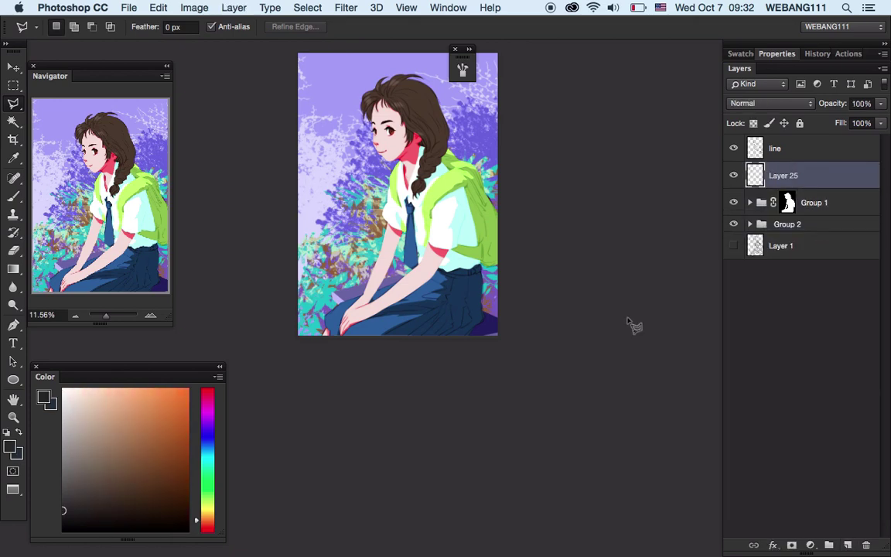
{"action": "key", "text": "ctrl+plus"}
Select the 969 foliage brush and enlarge it past 1200 px
{"action": "key", "text": "b"}
{"action": "right_click", "coordinate": [629, 408]}
{"action": "scroll", "coordinate": [629, 408], "scroll_direction": "down", "scroll_amount": 1}
{"action": "left_click", "coordinate": [548, 425]}
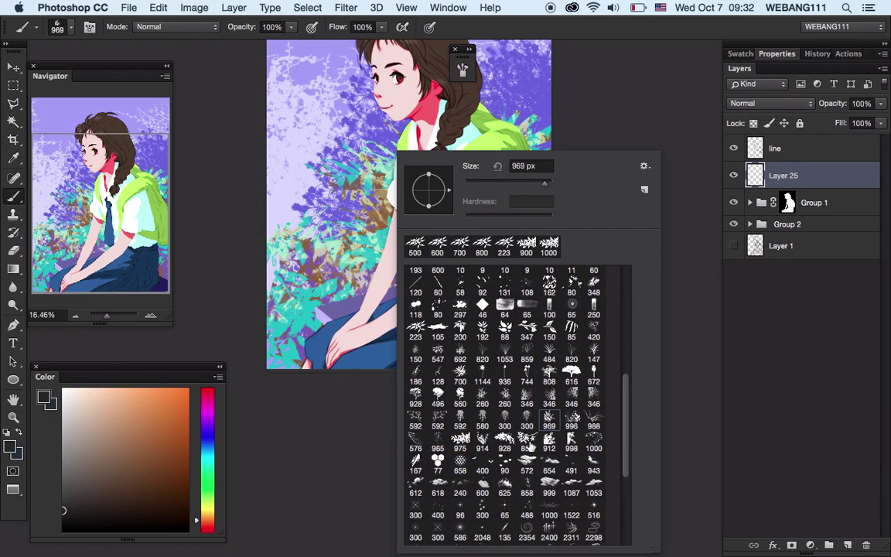
{"action": "key", "text": "Return"}
{"action": "key", "text": "bracketright"}
{"action": "key", "text": "bracketright"}
{"action": "left_click", "coordinate": [463, 69]}
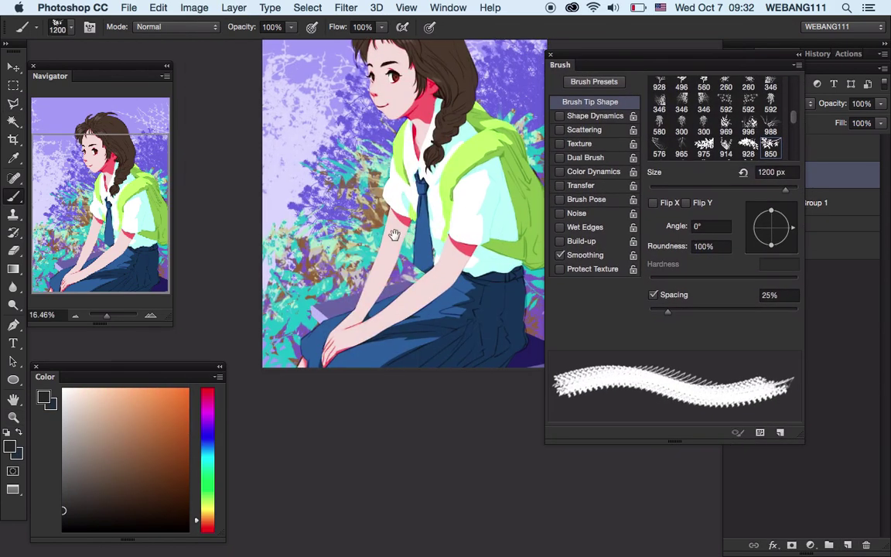
Paint grey foliage over the girl's lap and lower right, rotating the brush tip
{"action": "left_click_drag", "start_coordinate": [394, 234], "coordinate": [339, 228]}
{"action": "key", "text": "bracketright"}
{"action": "key", "text": "bracketright"}
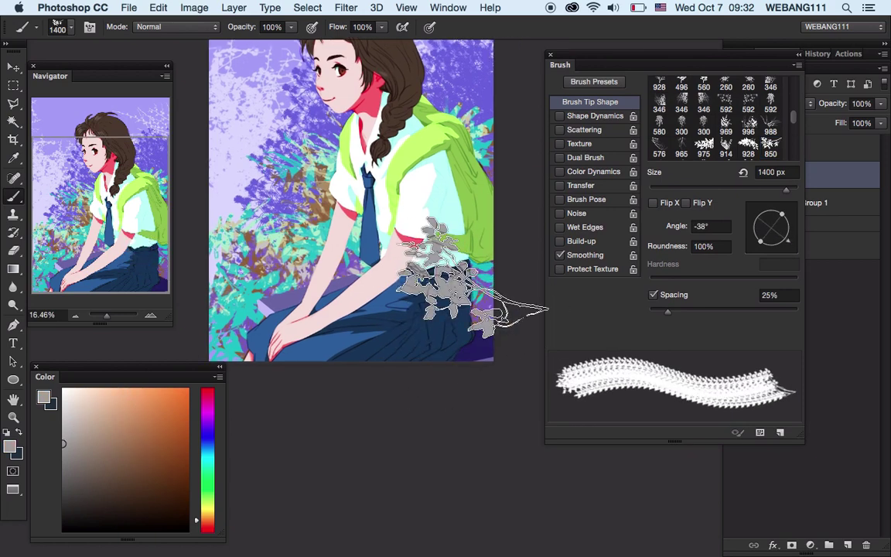
{"action": "left_click_drag", "start_coordinate": [472, 278], "coordinate": [491, 371]}
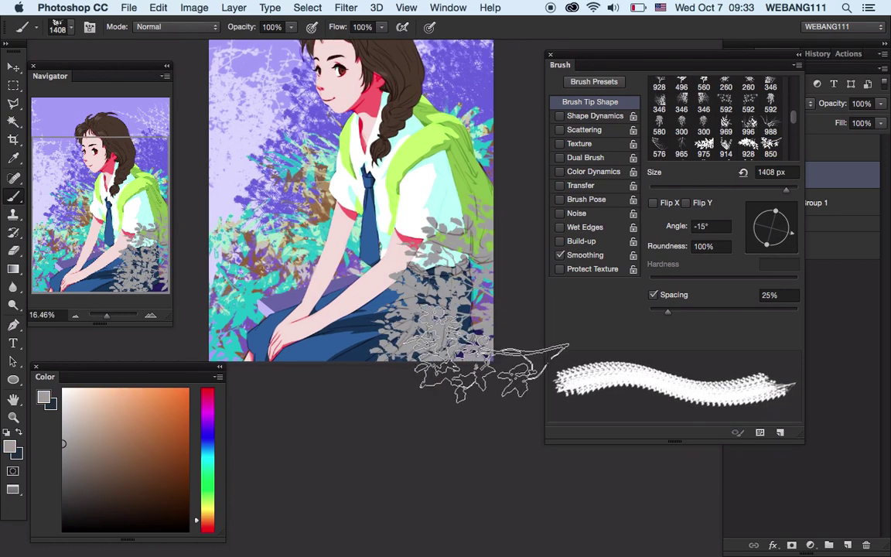
{"action": "left_click_drag", "start_coordinate": [178, 363], "coordinate": [256, 298]}
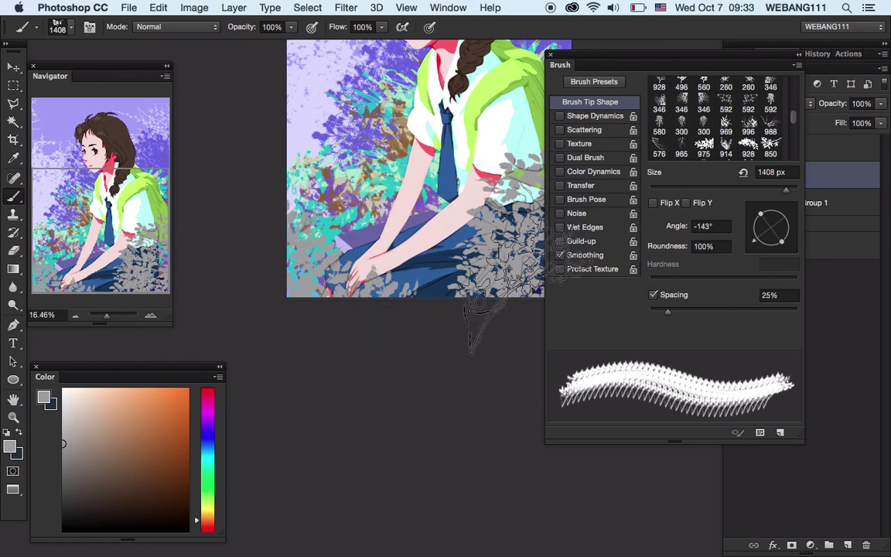
{"action": "left_click_drag", "start_coordinate": [495, 256], "coordinate": [458, 349]}
{"action": "left_click_drag", "start_coordinate": [249, 298], "coordinate": [141, 249]}
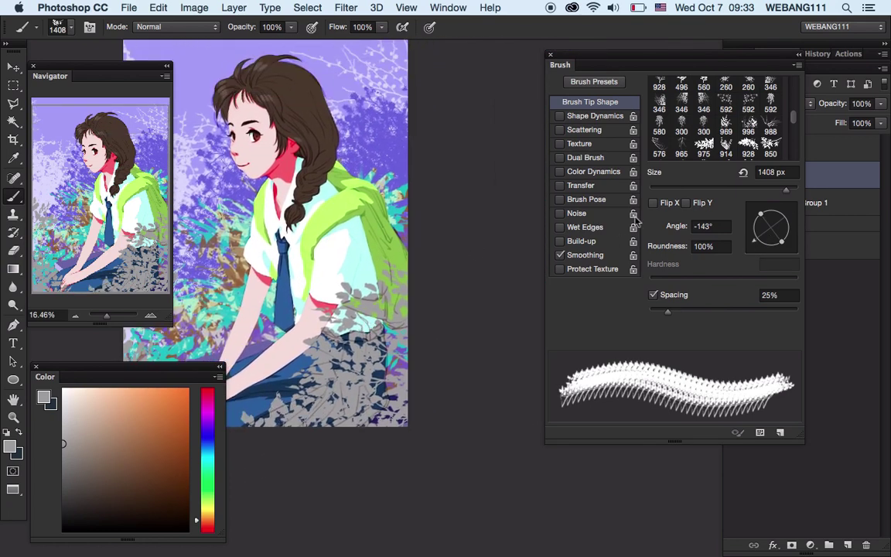
{"action": "key", "text": "ctrl+minus"}
{"action": "key", "text": "ctrl+minus"}
{"action": "key", "text": "ctrl+minus"}
Add Layer 26 and clip it to Layer 25
{"action": "key", "text": "F5"}
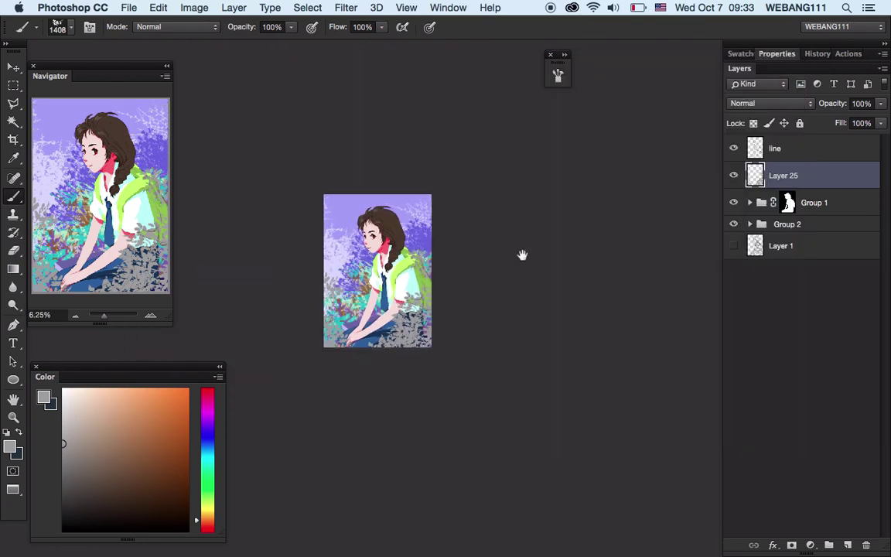
{"action": "left_click_drag", "start_coordinate": [522, 255], "coordinate": [487, 241]}
{"action": "key", "text": "ctrl+shift+alt+n"}
{"action": "right_click", "coordinate": [805, 178]}
{"action": "left_click", "coordinate": [696, 410]}
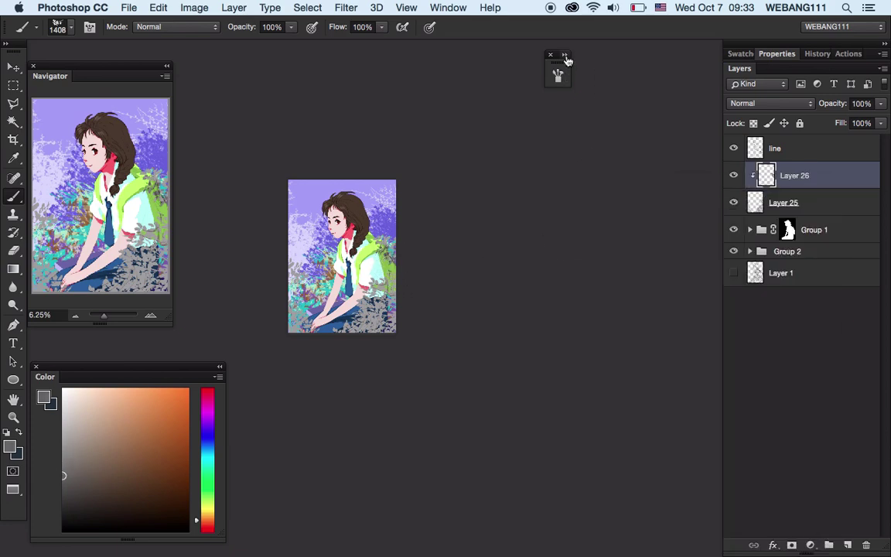
Rotate and shrink the brush tip, and move the line layer beneath Layer 25
{"action": "left_click", "coordinate": [565, 55]}
{"action": "left_click_drag", "start_coordinate": [340, 255], "coordinate": [402, 256]}
{"action": "mouse_move", "coordinate": [776, 213]}
{"action": "left_mouse_down"}
{"action": "mouse_move", "coordinate": [790, 254]}
{"action": "mouse_move", "coordinate": [789, 226]}
{"action": "mouse_move", "coordinate": [657, 247]}
{"action": "left_mouse_up"}
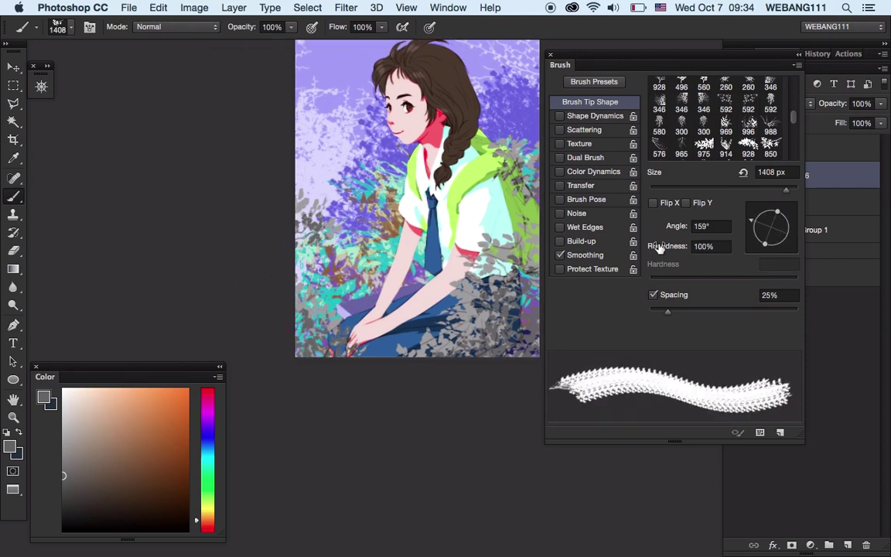
{"action": "left_click_drag", "start_coordinate": [659, 63], "coordinate": [618, 90]}
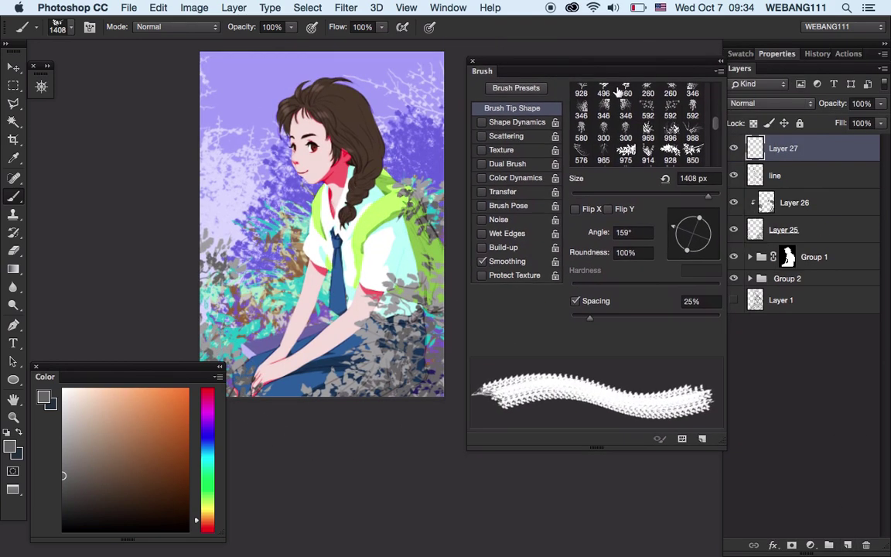
{"action": "left_click_drag", "start_coordinate": [775, 175], "coordinate": [775, 243]}
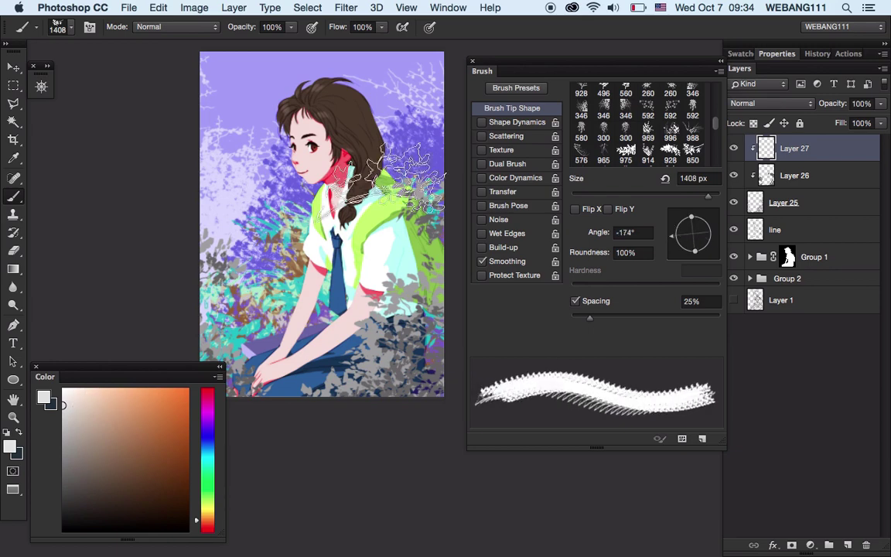
{"action": "mouse_move", "coordinate": [694, 225]}
{"action": "left_mouse_down"}
{"action": "mouse_move", "coordinate": [705, 235]}
{"action": "mouse_move", "coordinate": [670, 244]}
{"action": "left_mouse_up"}
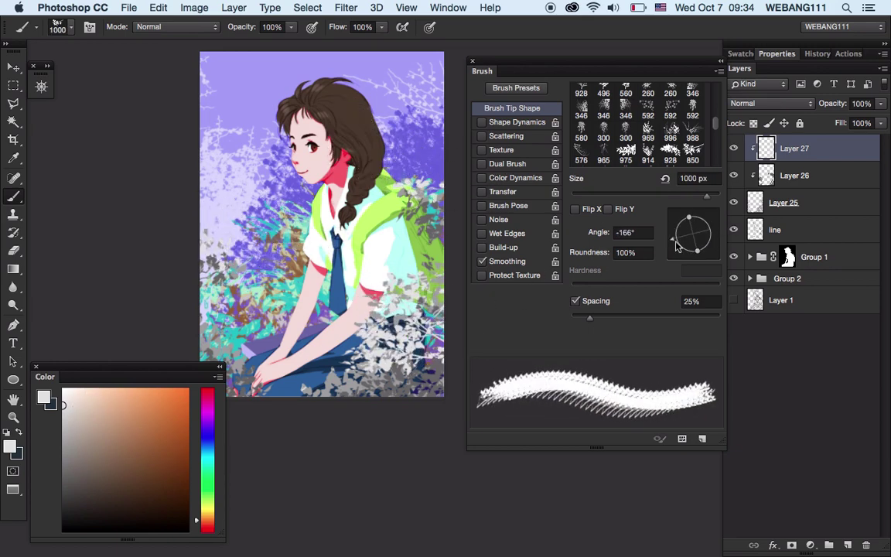
{"action": "scroll", "coordinate": [286, 306], "scroll_direction": "left", "scroll_amount": 3}
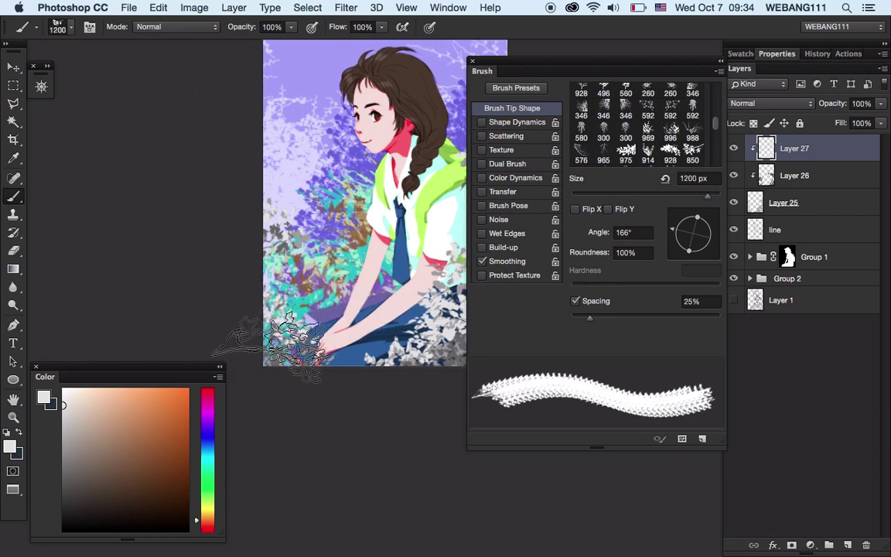
Colorize the first foliage layer in Hue/Saturation to a dark plum tint
{"action": "key", "text": "F5"}
{"action": "key", "text": "super+u"}
{"action": "left_click", "coordinate": [775, 269]}
{"action": "left_click_drag", "start_coordinate": [644, 259], "coordinate": [606, 259]}
{"action": "left_click_drag", "start_coordinate": [610, 222], "coordinate": [662, 224]}
{"action": "left_click_drag", "start_coordinate": [588, 186], "coordinate": [580, 188]}
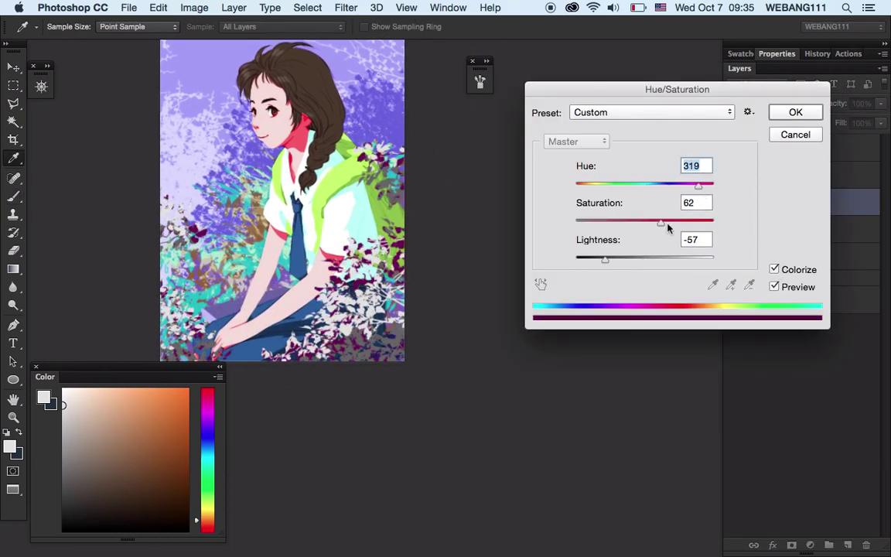
{"action": "key", "text": "Return"}
Recolour the other foliage layer, adjusting hue, saturation and lightness toward light yellow-green
{"action": "left_click", "coordinate": [825, 178]}
{"action": "key", "text": "super+u"}
{"action": "left_click", "coordinate": [774, 269]}
{"action": "left_click_drag", "start_coordinate": [610, 222], "coordinate": [670, 225]}
{"action": "left_click_drag", "start_coordinate": [585, 260], "coordinate": [628, 262]}
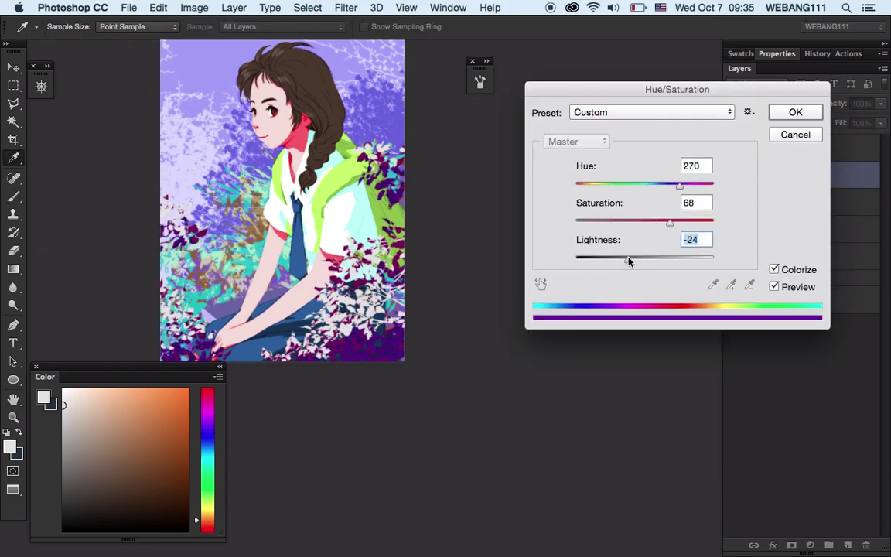
{"action": "left_click_drag", "start_coordinate": [684, 189], "coordinate": [656, 186]}
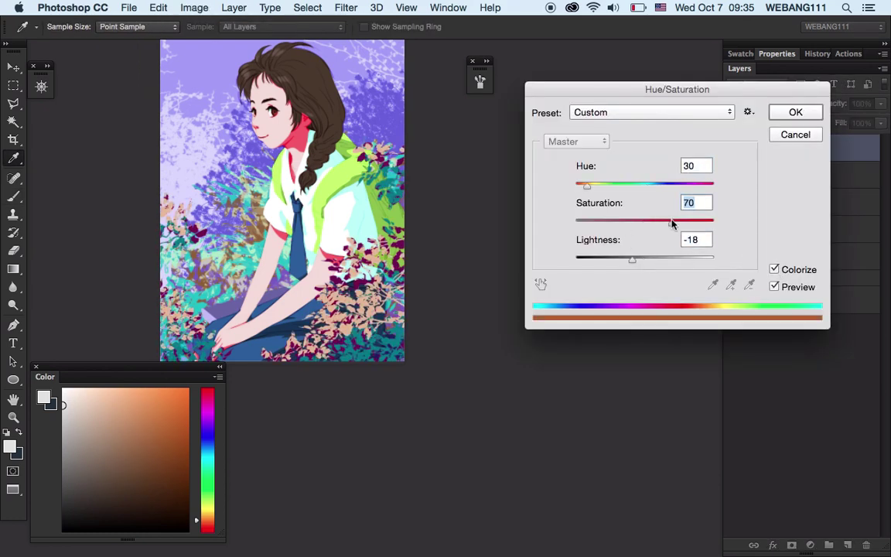
{"action": "mouse_move", "coordinate": [589, 185]}
{"action": "left_mouse_down"}
{"action": "mouse_move", "coordinate": [717, 191]}
{"action": "mouse_move", "coordinate": [607, 193]}
{"action": "mouse_move", "coordinate": [635, 187]}
{"action": "left_mouse_up"}
{"action": "mouse_move", "coordinate": [632, 260]}
{"action": "left_mouse_down"}
{"action": "mouse_move", "coordinate": [640, 264]}
{"action": "mouse_move", "coordinate": [633, 261]}
{"action": "left_mouse_up"}
{"action": "left_click_drag", "start_coordinate": [634, 186], "coordinate": [603, 186]}
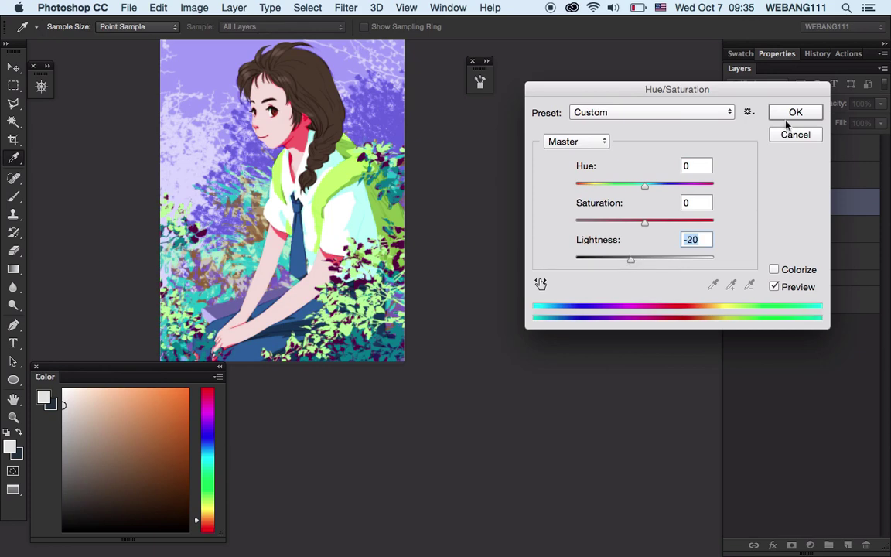
Apply the foliage recolour, add a new layer, and pick white with the small 80 brush
{"action": "left_click", "coordinate": [793, 114]}
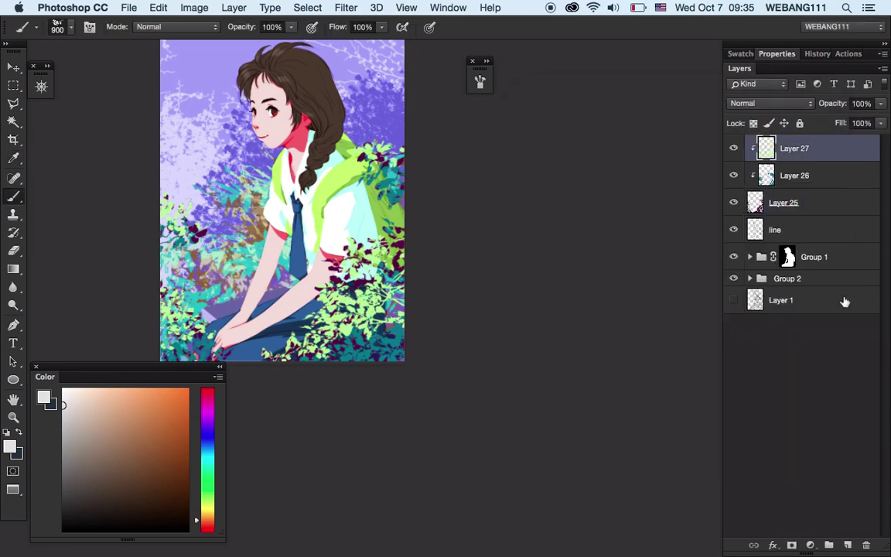
{"action": "key", "text": "ctrl+shift+alt+n"}
{"action": "key", "text": "b"}
{"action": "key", "text": "ctrl+plus"}
{"action": "right_click", "coordinate": [430, 155]}
{"action": "scroll", "coordinate": [660, 366], "scroll_direction": "up", "scroll_amount": 1}
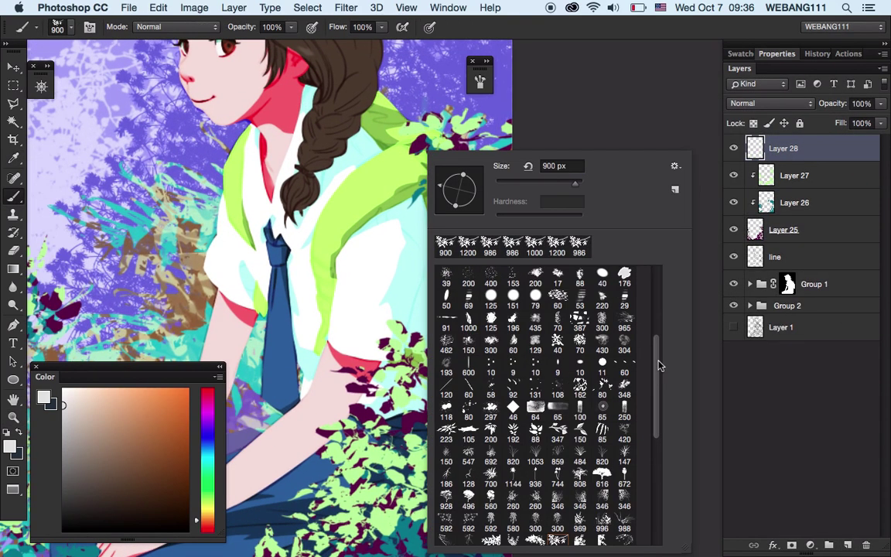
{"action": "double_click", "coordinate": [469, 407]}
Try several brush presets, settling on the 223 foliage brush
{"action": "right_click", "coordinate": [438, 150]}
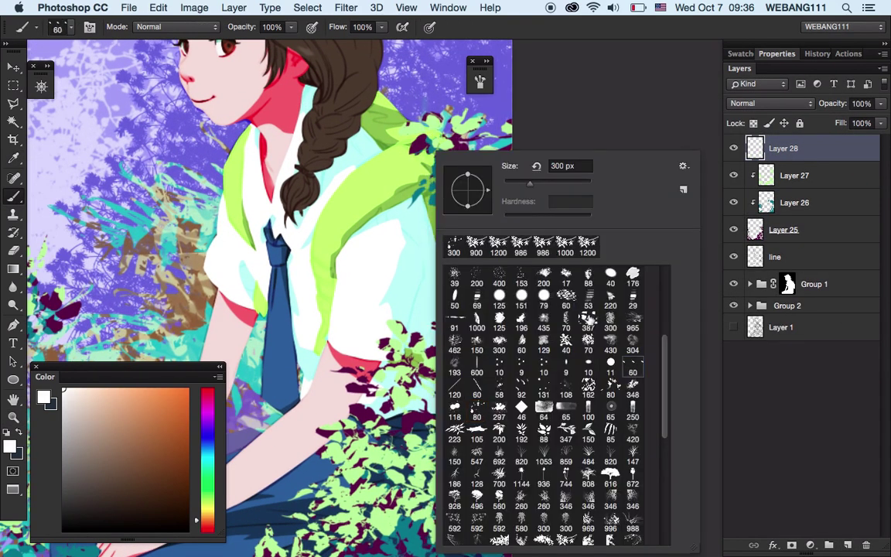
{"action": "double_click", "coordinate": [544, 434]}
{"action": "right_click", "coordinate": [454, 151]}
{"action": "double_click", "coordinate": [559, 433]}
{"action": "right_click", "coordinate": [452, 151]}
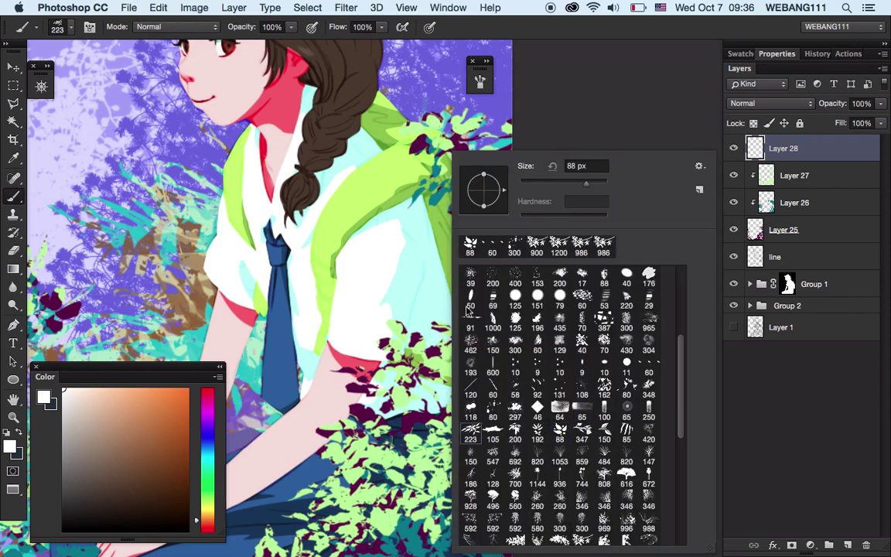
{"action": "double_click", "coordinate": [470, 433]}
{"action": "scroll", "coordinate": [438, 151], "scroll_direction": "up", "scroll_amount": 3}
{"action": "right_click", "coordinate": [437, 150]}
{"action": "scroll", "coordinate": [666, 375], "scroll_direction": "down", "scroll_amount": 3}
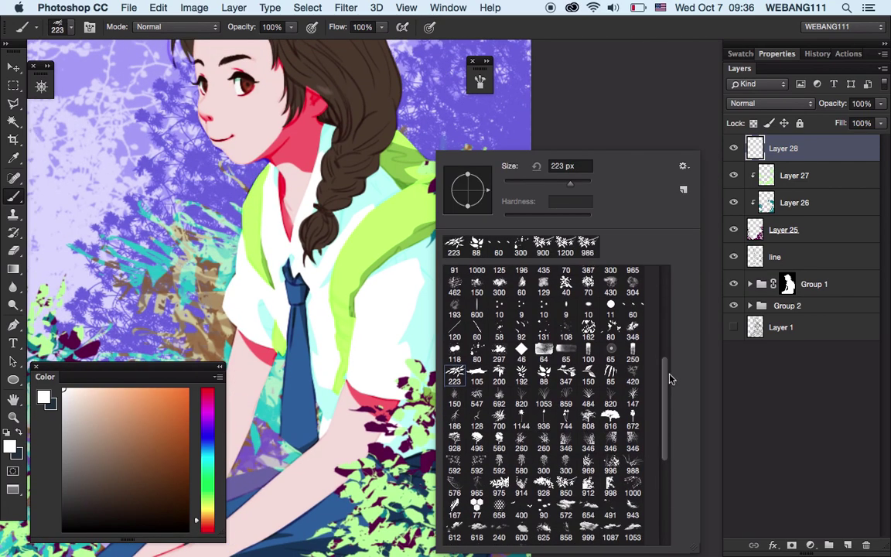
{"action": "scroll", "coordinate": [666, 348], "scroll_direction": "up", "scroll_amount": 3}
{"action": "left_click", "coordinate": [578, 132]}
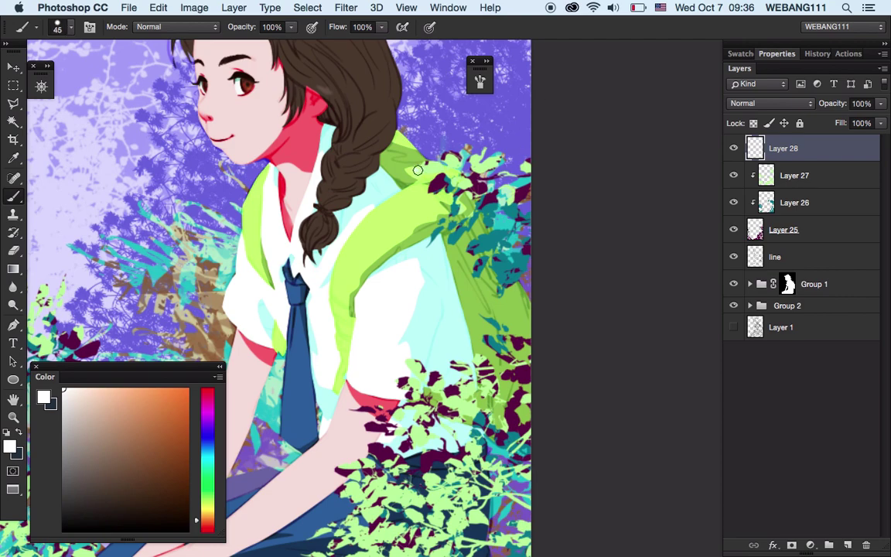
Inspect the face up close, select the line layer and switch the paint colour to black
{"action": "scroll", "coordinate": [464, 217], "scroll_direction": "down", "scroll_amount": 3}
{"action": "scroll", "coordinate": [464, 217], "scroll_direction": "left", "scroll_amount": 2}
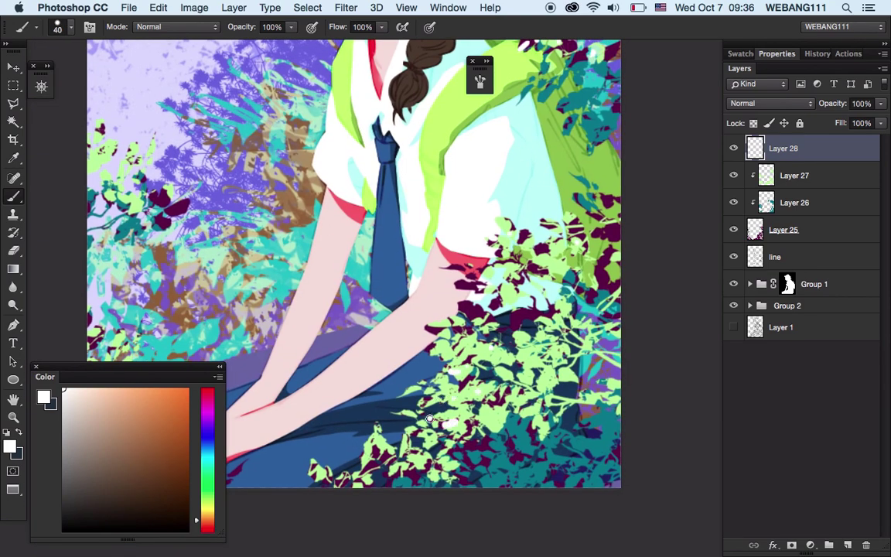
{"action": "scroll", "coordinate": [430, 418], "scroll_direction": "down", "scroll_amount": 5}
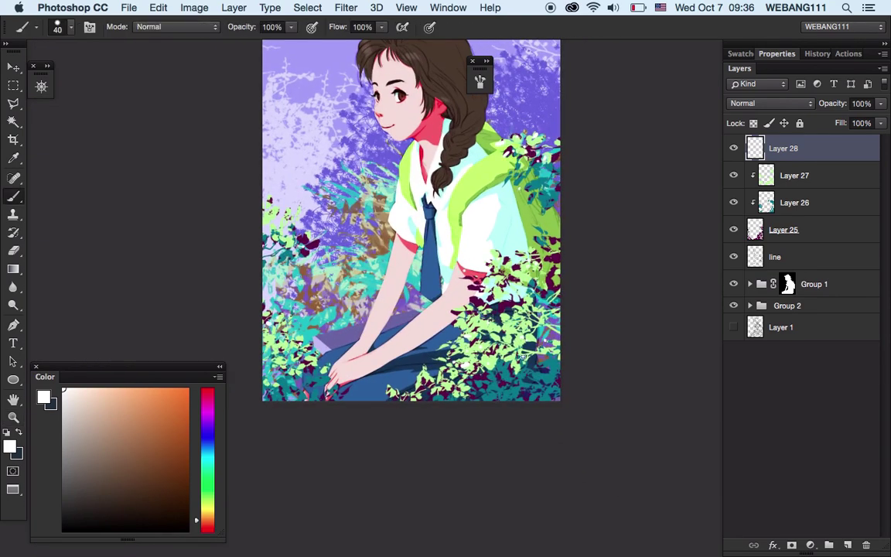
{"action": "scroll", "coordinate": [402, 109], "scroll_direction": "up", "scroll_amount": 5}
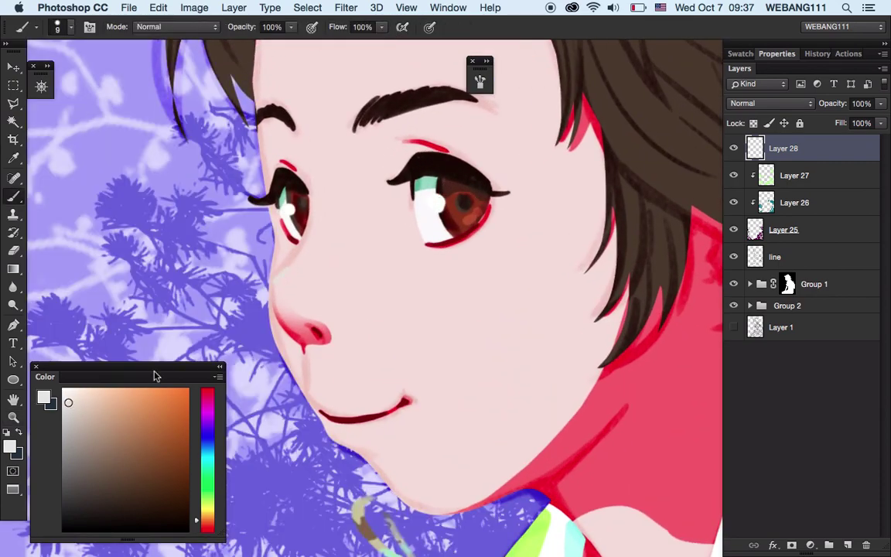
{"action": "scroll", "coordinate": [344, 356], "scroll_direction": "down", "scroll_amount": 3}
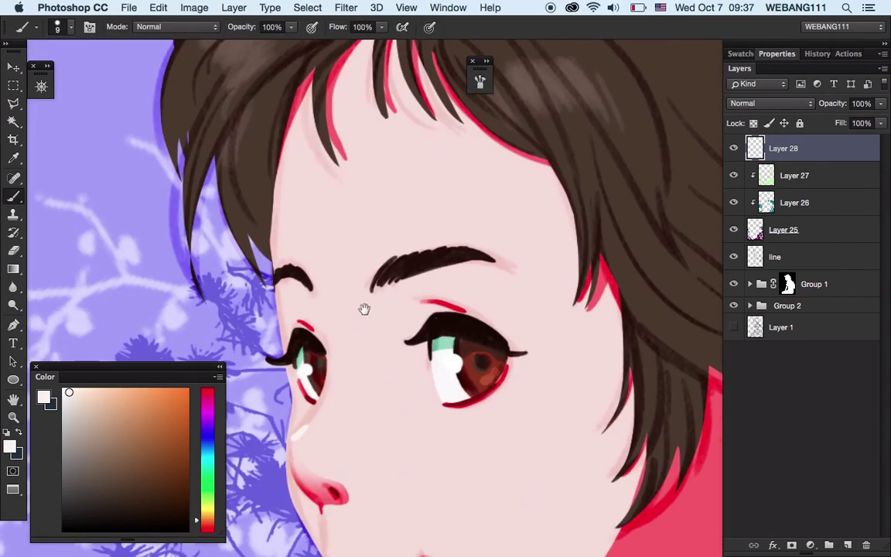
{"action": "scroll", "coordinate": [363, 308], "scroll_direction": "down", "scroll_amount": 3}
{"action": "left_click", "coordinate": [797, 256]}
{"action": "right_click", "coordinate": [309, 154]}
{"action": "left_click", "coordinate": [341, 133]}
{"action": "key", "text": "x"}
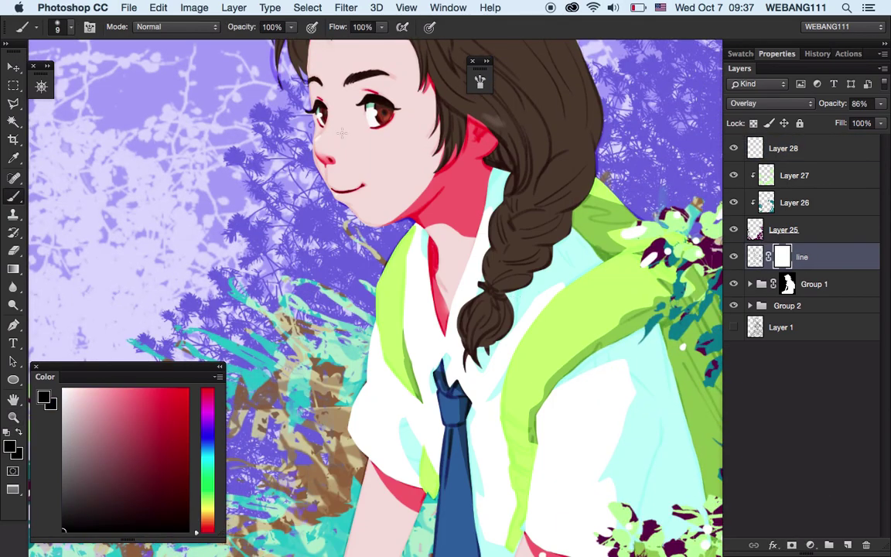
{"action": "scroll", "coordinate": [329, 256], "scroll_direction": "up", "scroll_amount": 5}
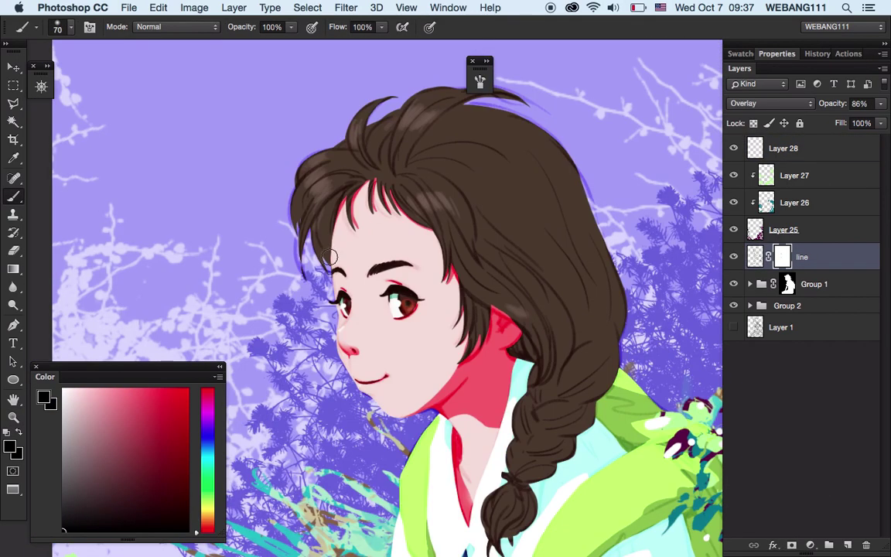
{"action": "key", "text": "z"}
{"action": "scroll", "coordinate": [411, 87], "scroll_direction": "down", "scroll_amount": 5}
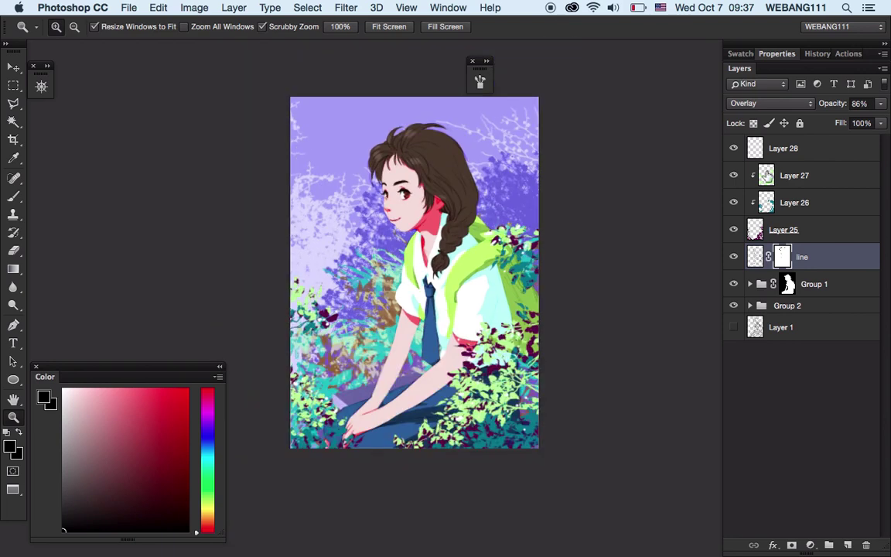
Group Layers 25–27 and the line into Group 3, then lay a grey gradient on a new layer
{"action": "left_click", "coordinate": [795, 175], "text": "shift"}
{"action": "key", "text": "ctrl+g"}
{"action": "left_click", "coordinate": [848, 544]}
{"action": "key", "text": "g"}
{"action": "left_click_drag", "start_coordinate": [353, 70], "coordinate": [364, 163]}
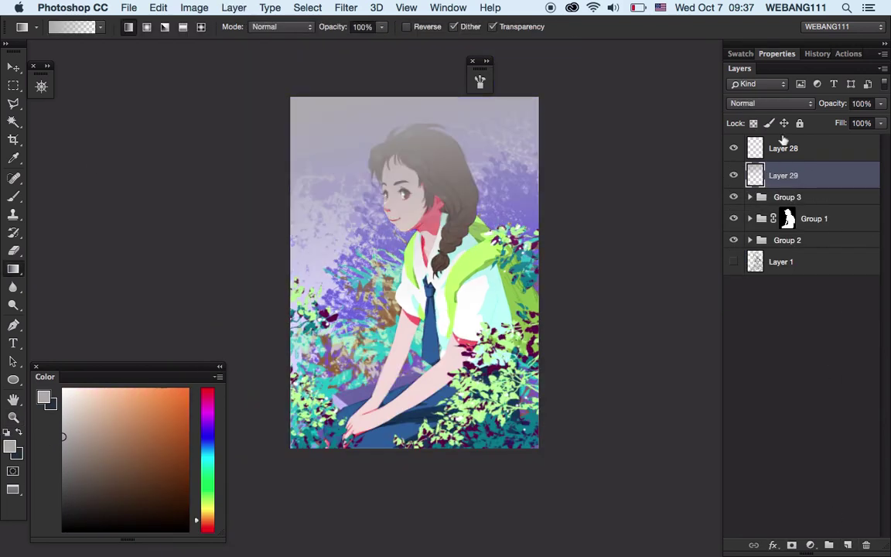
Exclude a colour channel from Layer 29's blending options
{"action": "double_click", "coordinate": [839, 170]}
{"action": "left_click_drag", "start_coordinate": [654, 137], "coordinate": [616, 285]}
{"action": "left_click", "coordinate": [522, 397]}
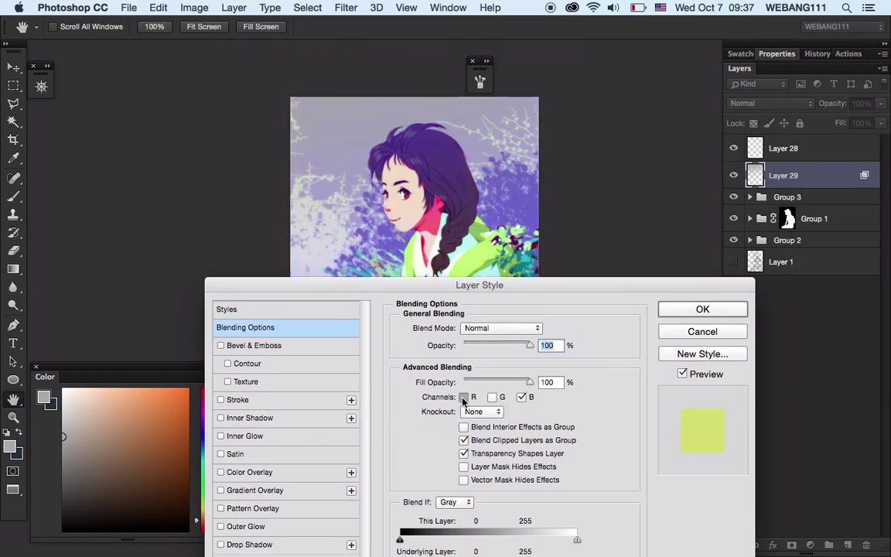
{"action": "left_click", "coordinate": [465, 397]}
{"action": "left_click", "coordinate": [464, 397]}
{"action": "mouse_move", "coordinate": [480, 284]}
{"action": "left_mouse_down"}
{"action": "mouse_move", "coordinate": [483, 353]}
{"action": "mouse_move", "coordinate": [562, 118]}
{"action": "mouse_move", "coordinate": [604, 343]}
{"action": "mouse_move", "coordinate": [550, 445]}
{"action": "left_mouse_up"}
{"action": "left_click", "coordinate": [787, 171]}
Add Layer 30 and leave the red channel out of its blending
{"action": "left_click", "coordinate": [849, 545]}
{"action": "double_click", "coordinate": [836, 176]}
{"action": "left_click", "coordinate": [550, 247]}
{"action": "key", "text": "Return"}
{"action": "key", "text": "v"}
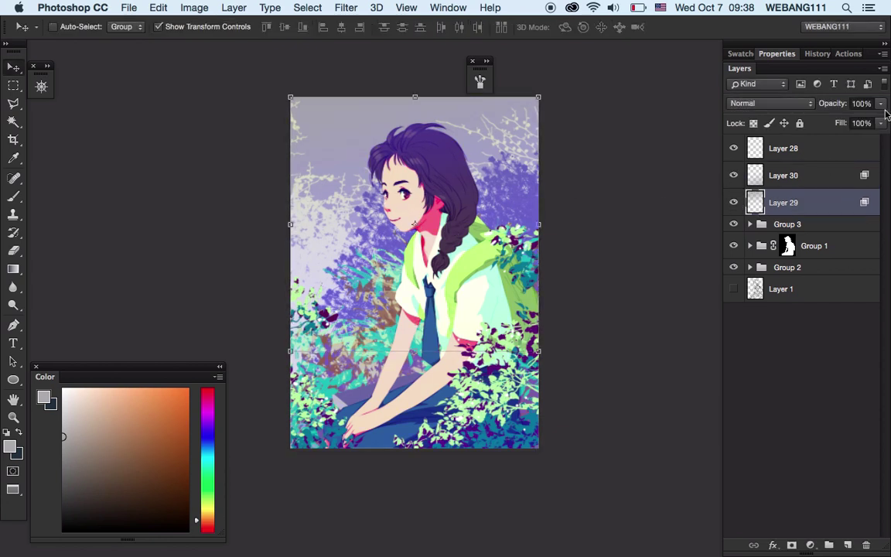
Group Group 2's background layers into Group 4, then duplicate and merge the copy
{"action": "left_click", "coordinate": [750, 267]}
{"action": "scroll", "coordinate": [804, 309], "scroll_direction": "down", "scroll_amount": 2}
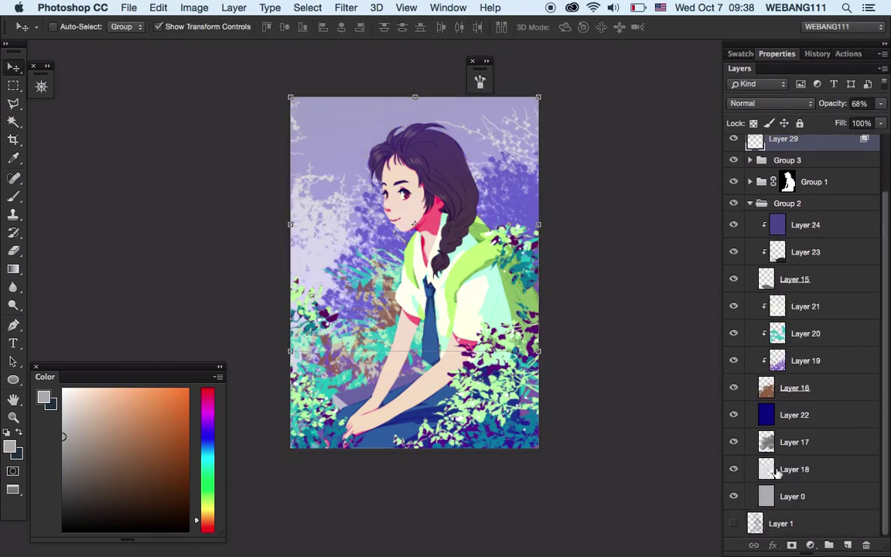
{"action": "left_click", "coordinate": [795, 469]}
{"action": "left_click", "coordinate": [820, 423], "text": "shift"}
{"action": "key", "text": "ctrl+g"}
{"action": "key", "text": "ctrl+j"}
{"action": "key", "text": "ctrl+e"}
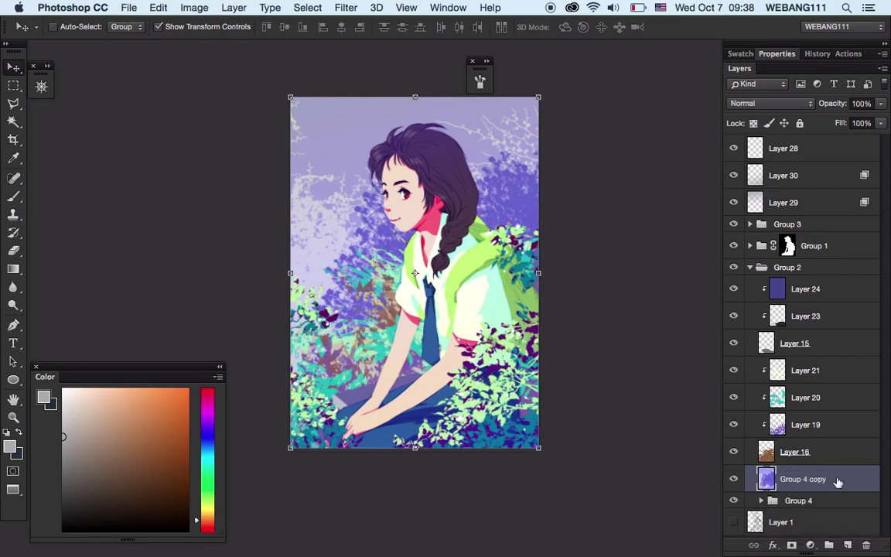
Leave the red channel out of Group 4 copy's blending options
{"action": "double_click", "coordinate": [837, 480]}
{"action": "key", "text": "Return"}
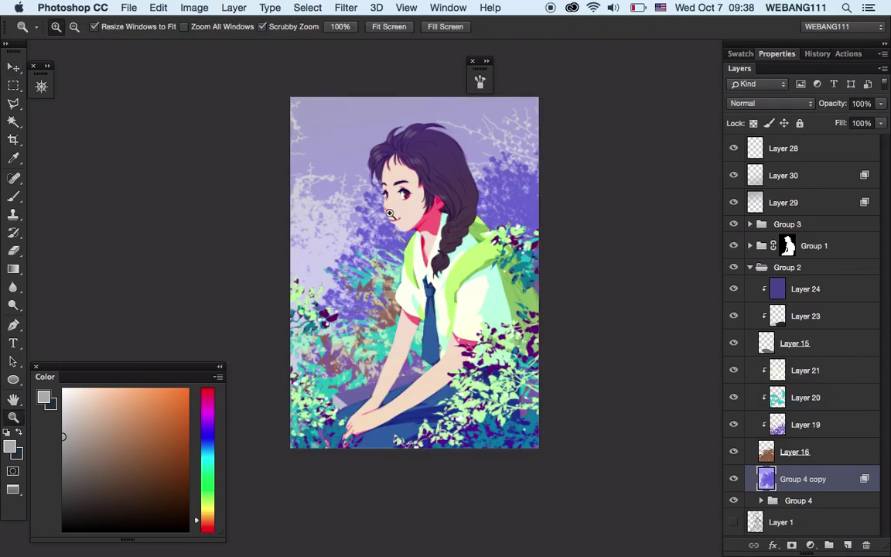
{"action": "double_click", "coordinate": [837, 480]}
{"action": "left_click_drag", "start_coordinate": [445, 73], "coordinate": [567, 314]}
{"action": "left_click", "coordinate": [551, 426]}
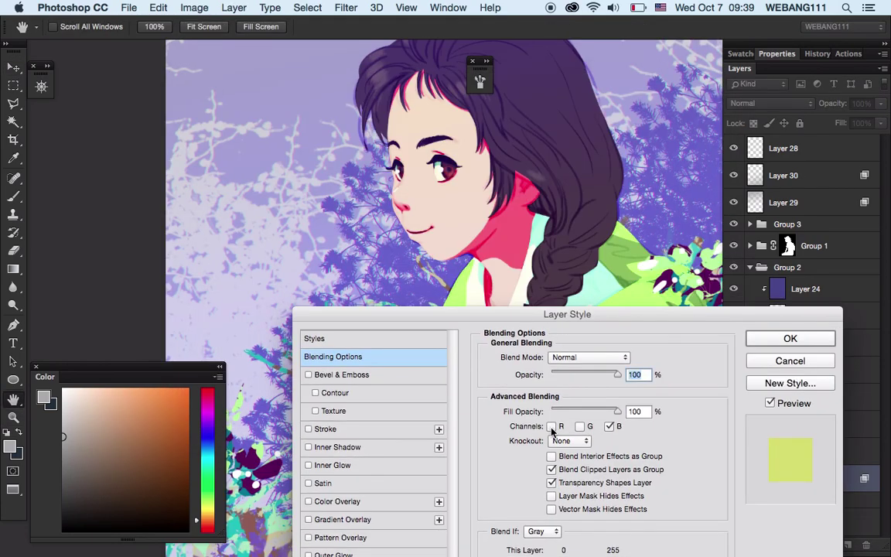
{"action": "left_click", "coordinate": [778, 341]}
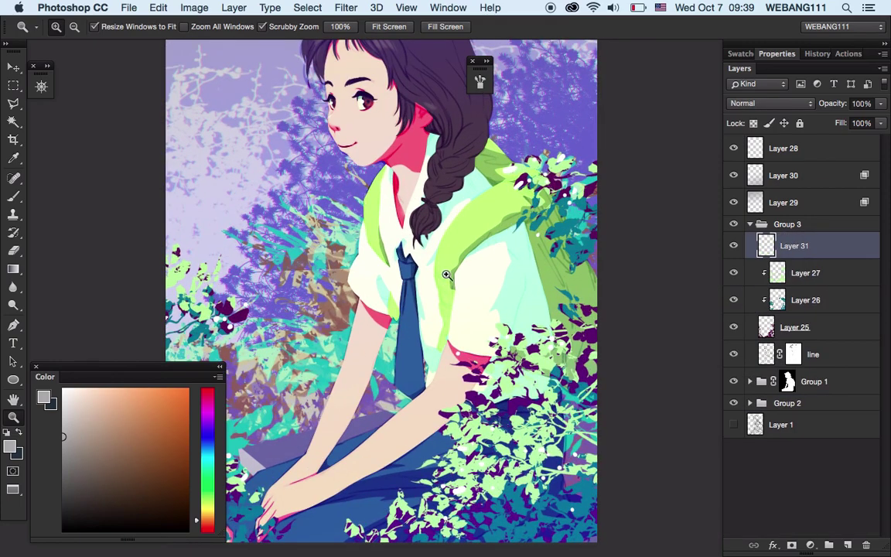
Set up a scatter brush, sized first to 400 px and then to 100 px
{"action": "key", "text": "b"}
{"action": "key", "text": "ctrl+minus"}
{"action": "right_click", "coordinate": [337, 151]}
{"action": "type", "text": "400"}
{"action": "key", "text": "Return"}
{"action": "right_click", "coordinate": [337, 150]}
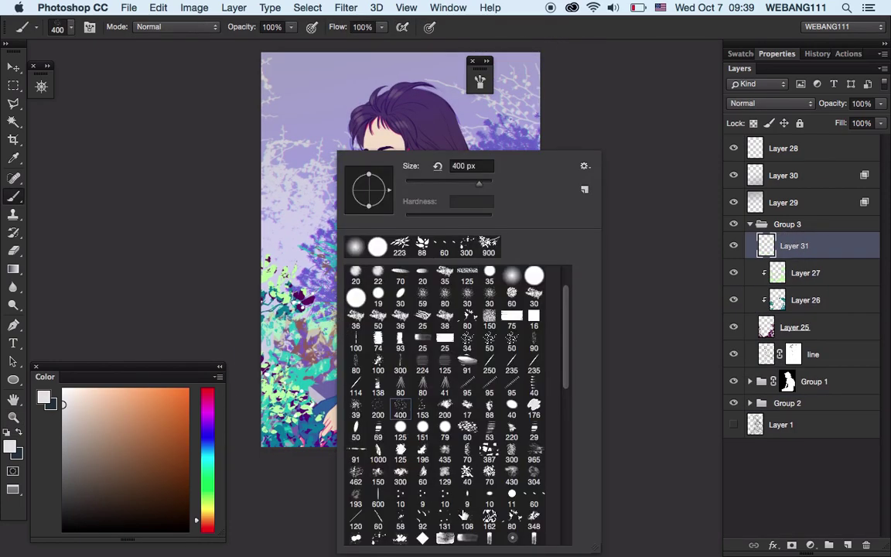
{"action": "type", "text": "100"}
{"action": "key", "text": "Return"}
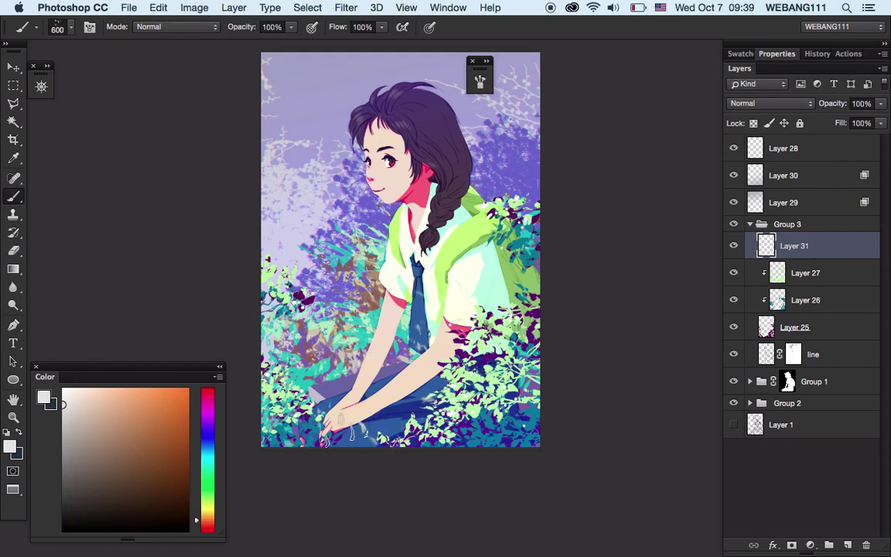
Whiten the speckle strokes with Hue/Saturation Lightness +100
{"action": "key", "text": "ctrl+u"}
{"action": "left_click", "coordinate": [697, 239]}
{"action": "type", "text": "100"}
{"action": "key", "text": "Return"}
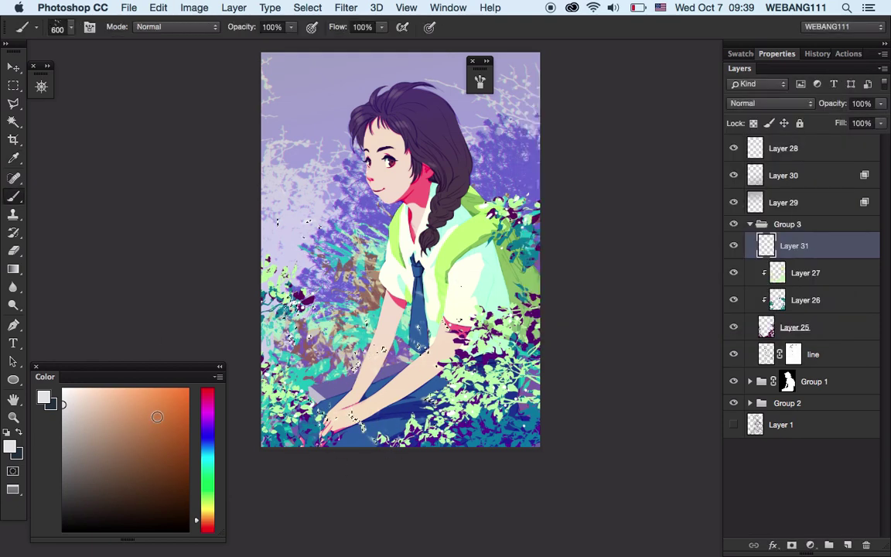
Duplicate the speckle layer as Layer 31 copy, confirm its blending, and prepare the eraser
{"action": "key", "text": "ctrl+j"}
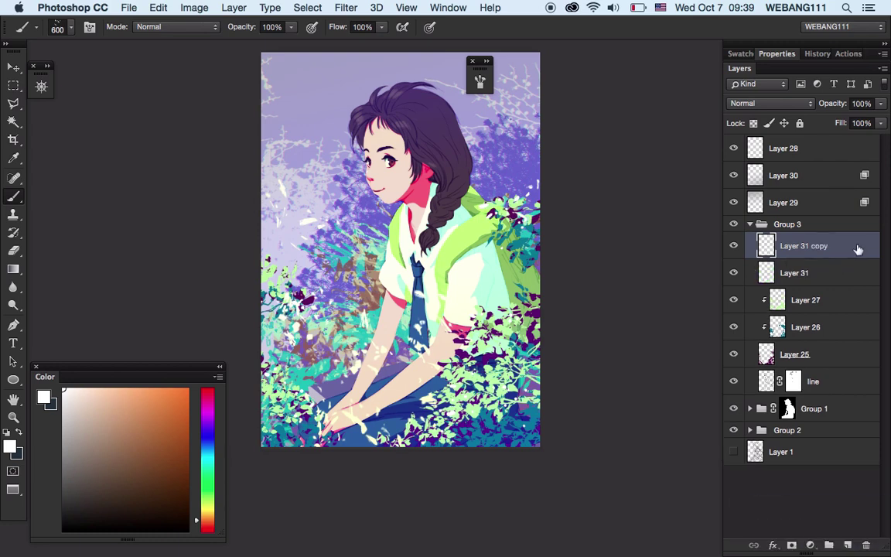
{"action": "double_click", "coordinate": [858, 249]}
{"action": "key", "text": "Return"}
{"action": "key", "text": "v"}
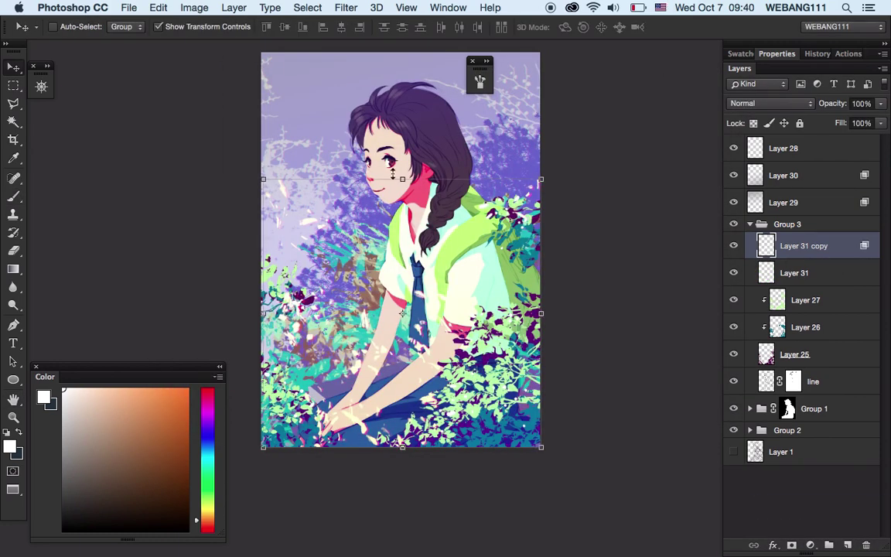
{"action": "key", "text": "x"}
{"action": "key", "text": "e"}
{"action": "right_click", "coordinate": [345, 151]}
{"action": "key", "text": "Escape"}
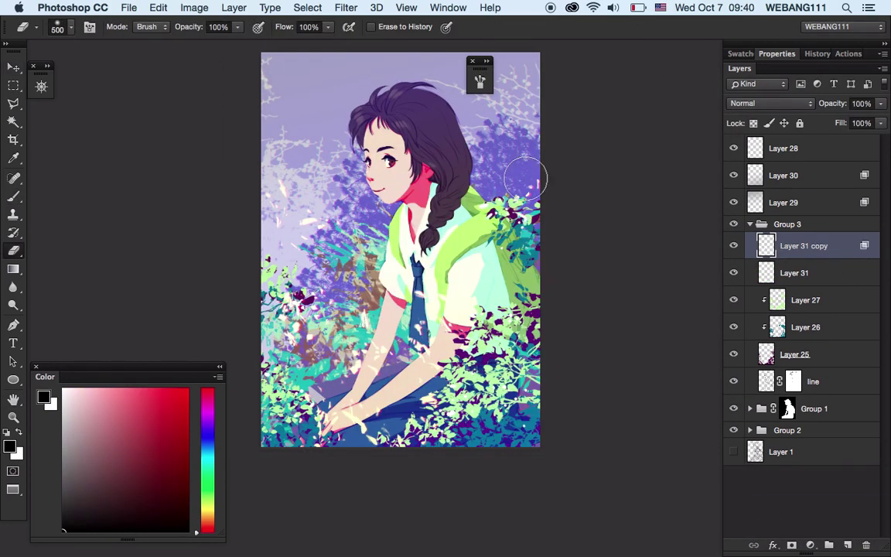
Add Layer 31 copy 2 and group all three speckle layers into masked Group 5
{"action": "key", "text": "ctrl+j"}
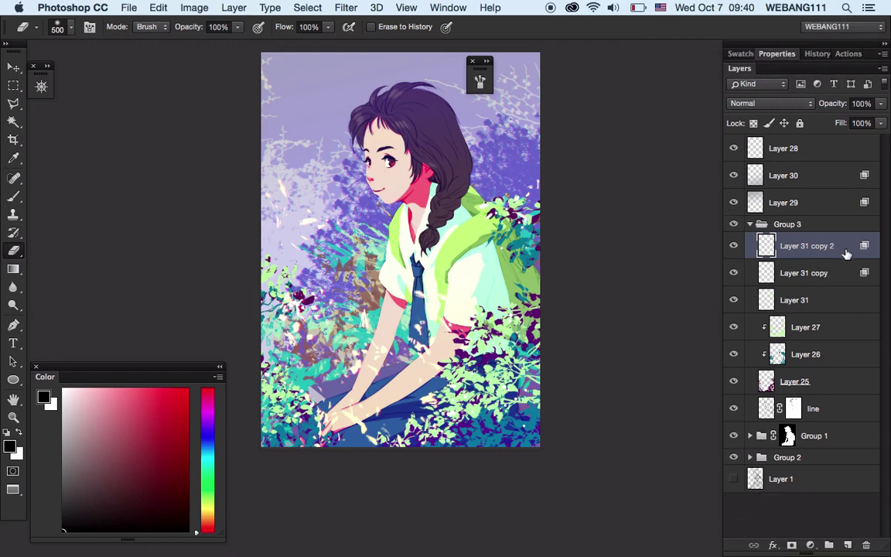
{"action": "double_click", "coordinate": [847, 250]}
{"action": "key", "text": "Return"}
{"action": "key", "text": "v"}
{"action": "left_click", "coordinate": [797, 300], "text": "shift"}
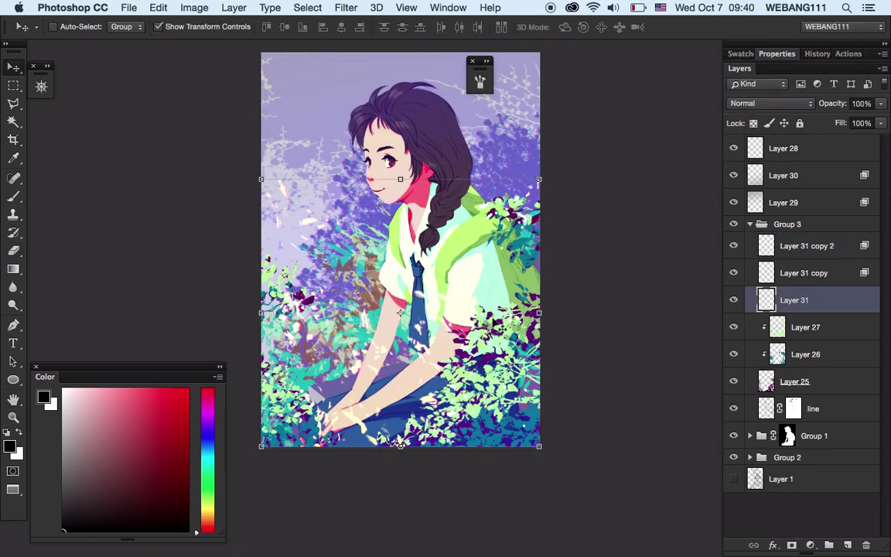
{"action": "key", "text": "ctrl+g"}
{"action": "left_click", "coordinate": [791, 545]}
Draw a Screen-mode light gradient from the top-left on a new layer above Layer 30
{"action": "key", "text": "b"}
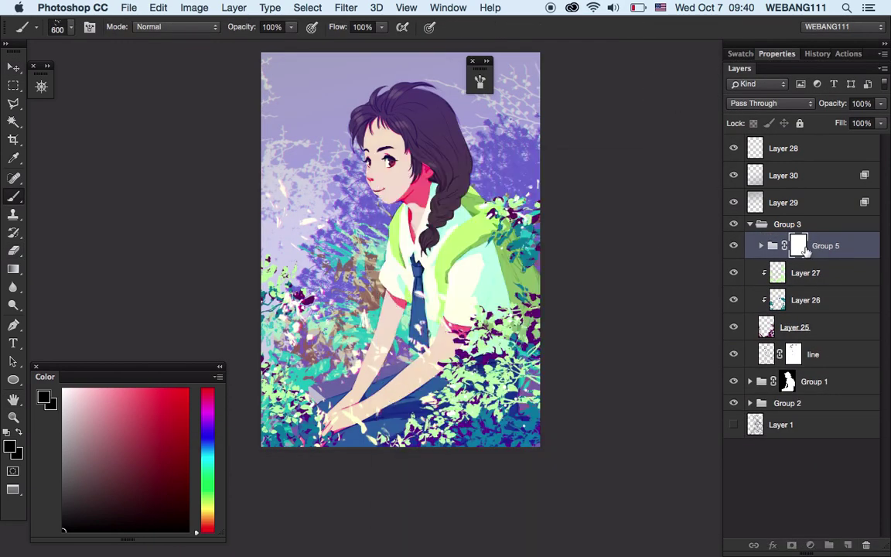
{"action": "key", "text": "e"}
{"action": "left_click", "coordinate": [805, 176]}
{"action": "key", "text": "ctrl+shift+alt+n"}
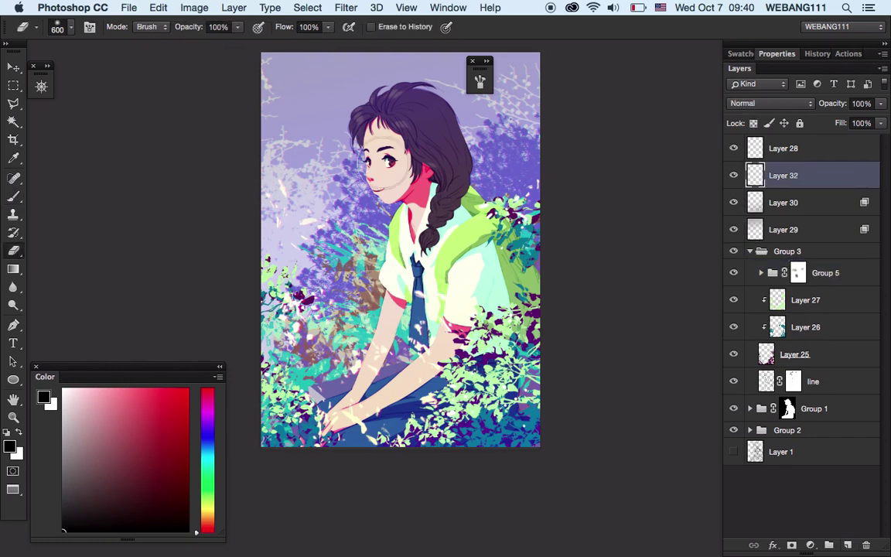
{"action": "key", "text": "z"}
{"action": "key", "text": "ctrl+minus"}
{"action": "key", "text": "g"}
{"action": "left_click_drag", "start_coordinate": [268, 80], "coordinate": [617, 290]}
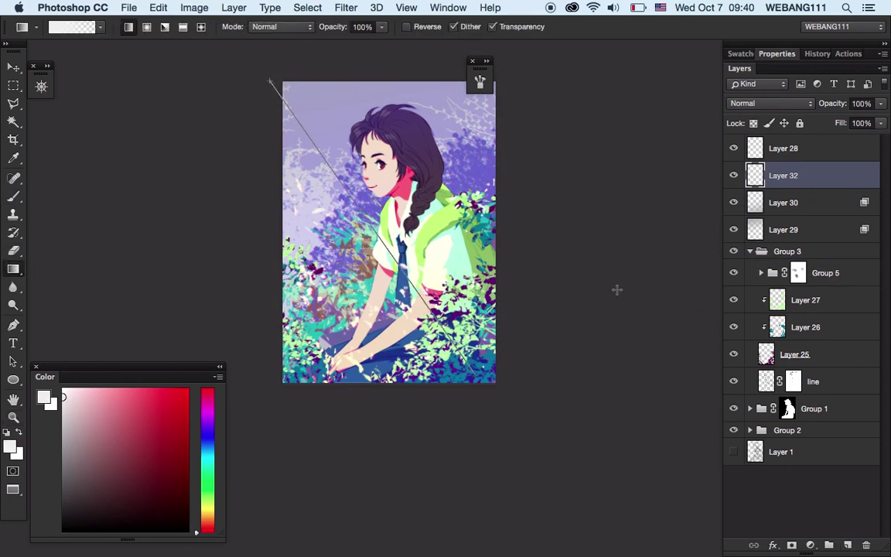
Group everything into Group 6, duplicate and merge it, and stamp Layer 33
{"action": "left_click", "coordinate": [770, 102]}
{"action": "left_click", "coordinate": [746, 201]}
{"action": "key", "text": "ctrl+j"}
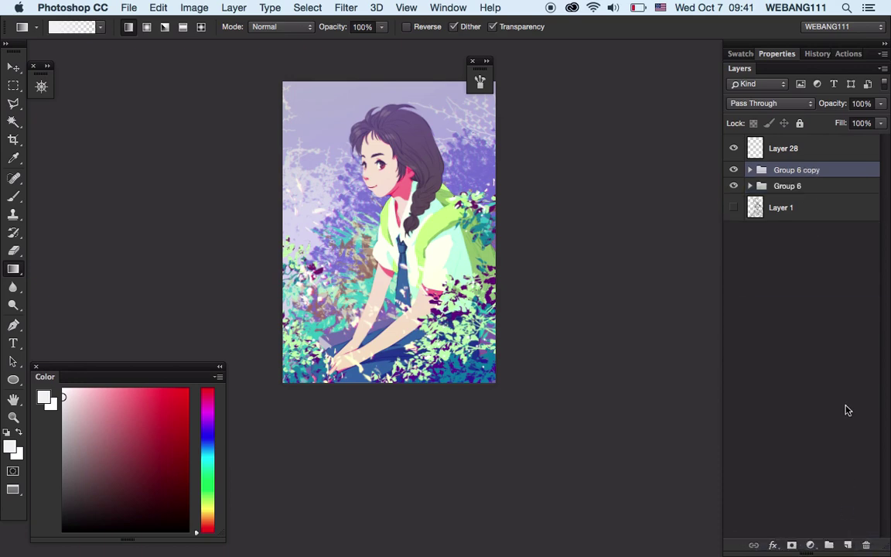
{"action": "key", "text": "ctrl+e"}
{"action": "key", "text": "ctrl+shift+alt+e"}
Apply Lens Correction to Layer 33 with custom aberration and vignette values
{"action": "left_click", "coordinate": [346, 8]}
{"action": "left_click", "coordinate": [383, 106]}
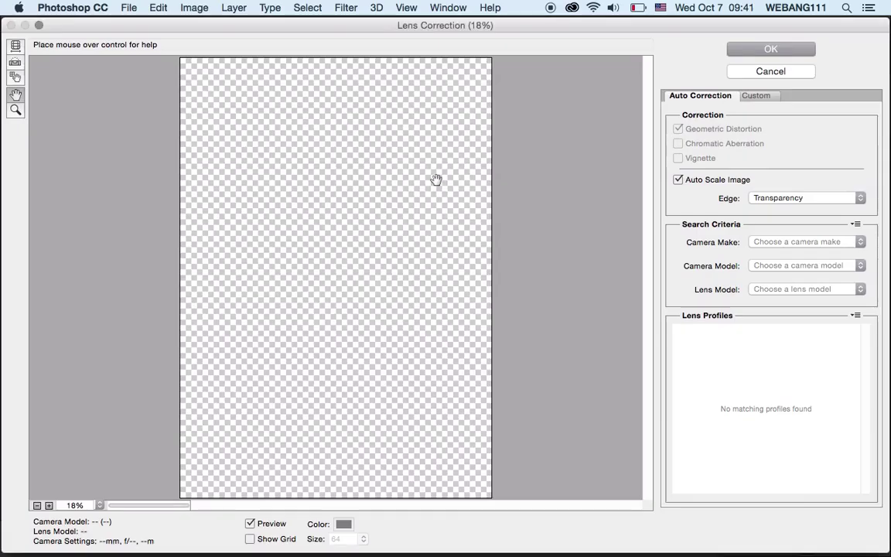
{"action": "left_click", "coordinate": [758, 94]}
{"action": "left_click", "coordinate": [796, 48]}
Add Noise to Layer 33 and hide the interface to view the finished art
{"action": "left_click", "coordinate": [346, 7]}
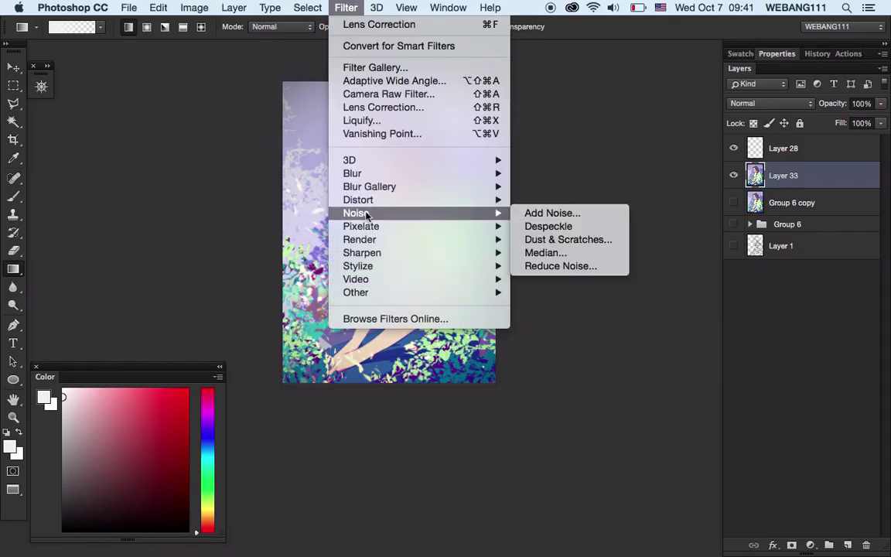
{"action": "left_click", "coordinate": [547, 210]}
{"action": "left_click", "coordinate": [481, 100]}
{"action": "key", "text": "Tab"}
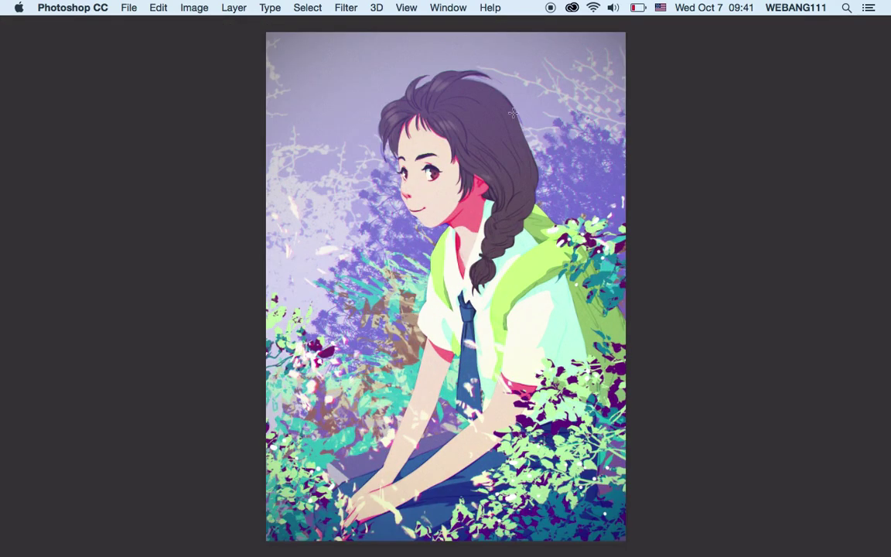